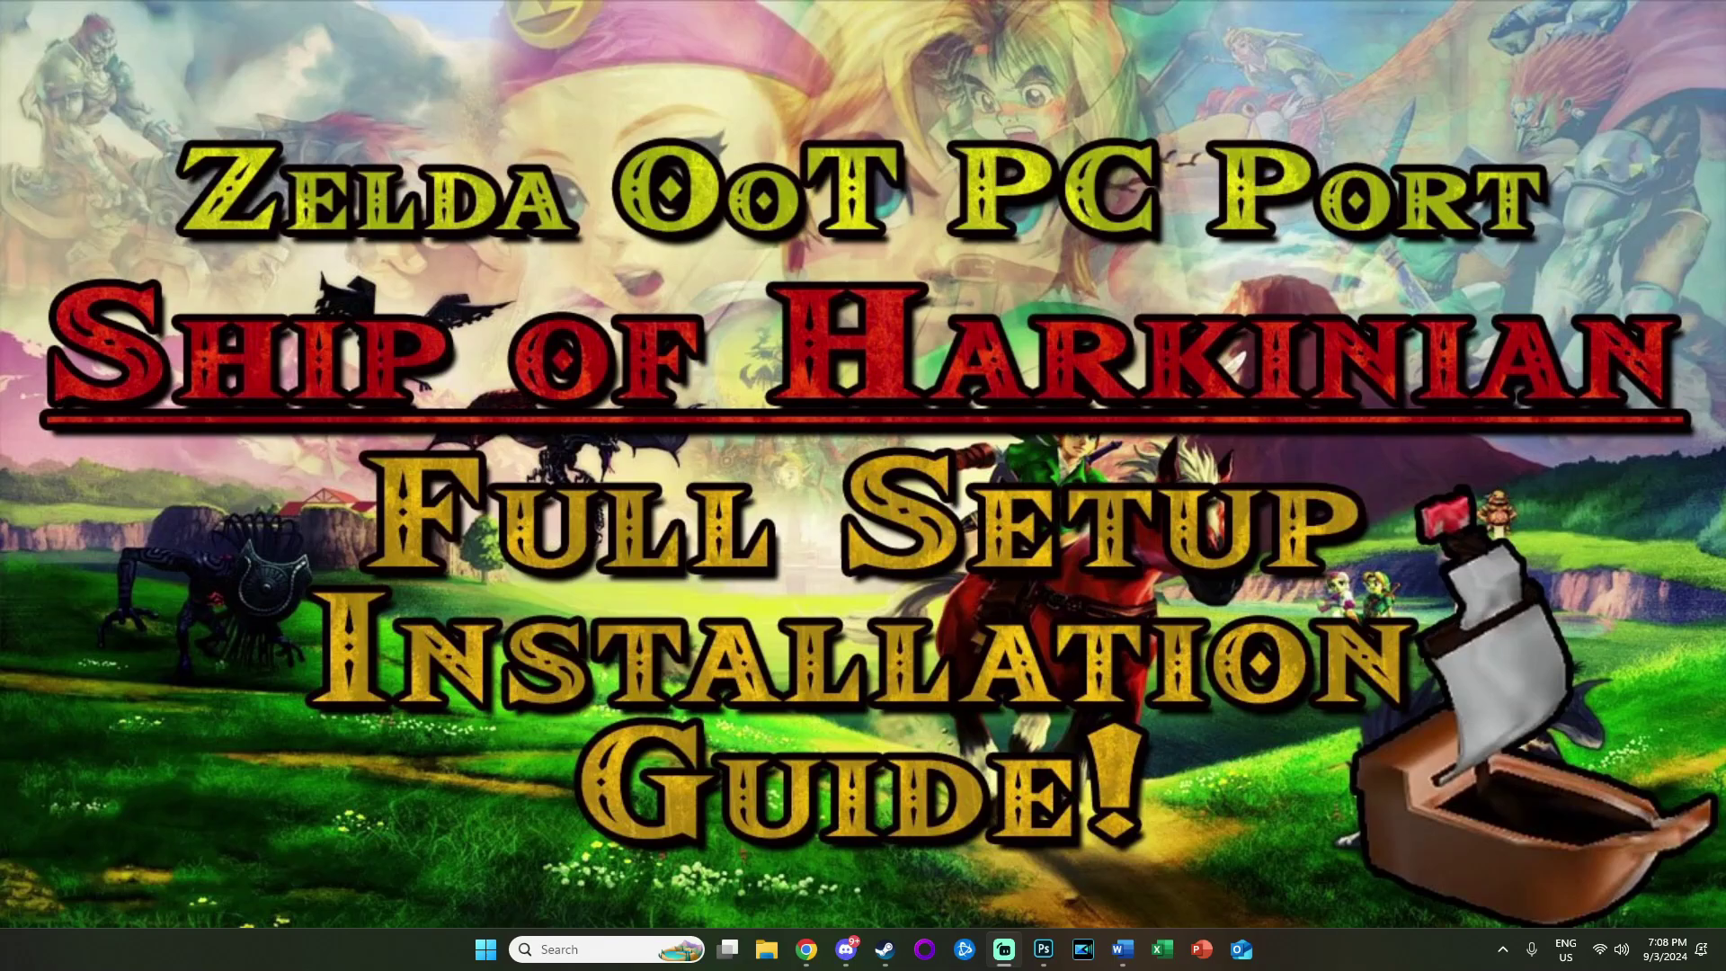
# Step: Locate the ZELOOTD.z64 ROM file in the Downloads folder and close the window
pyautogui.click(770, 953)
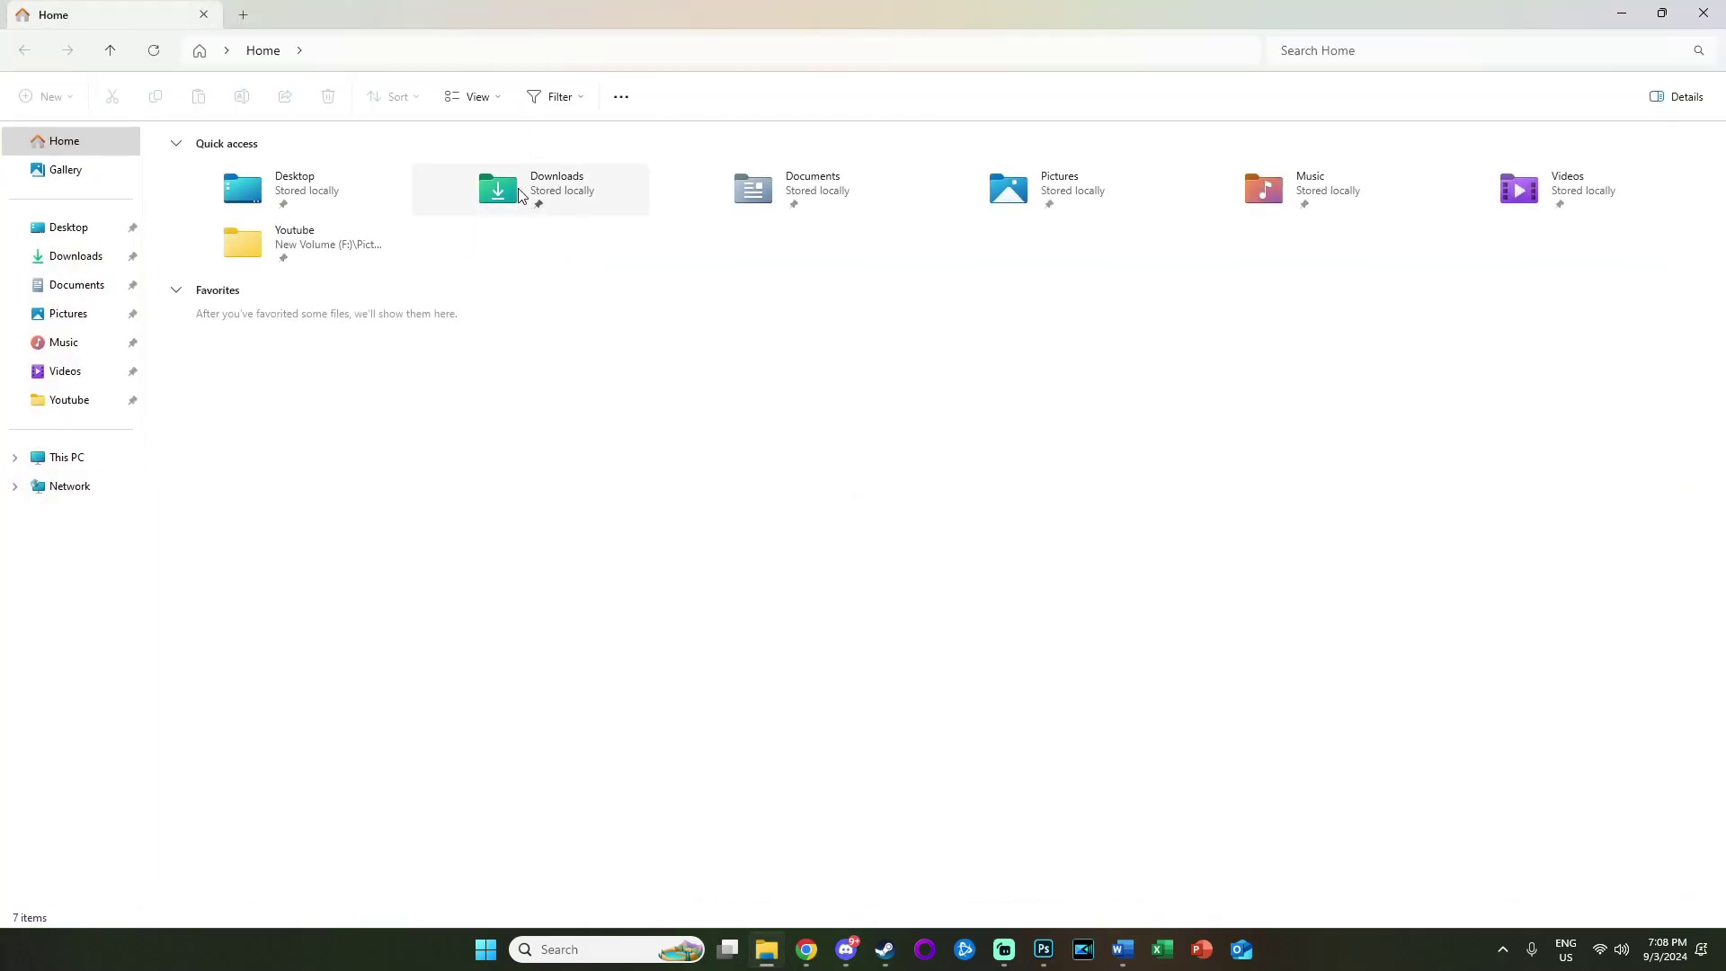
pyautogui.click(81, 259)
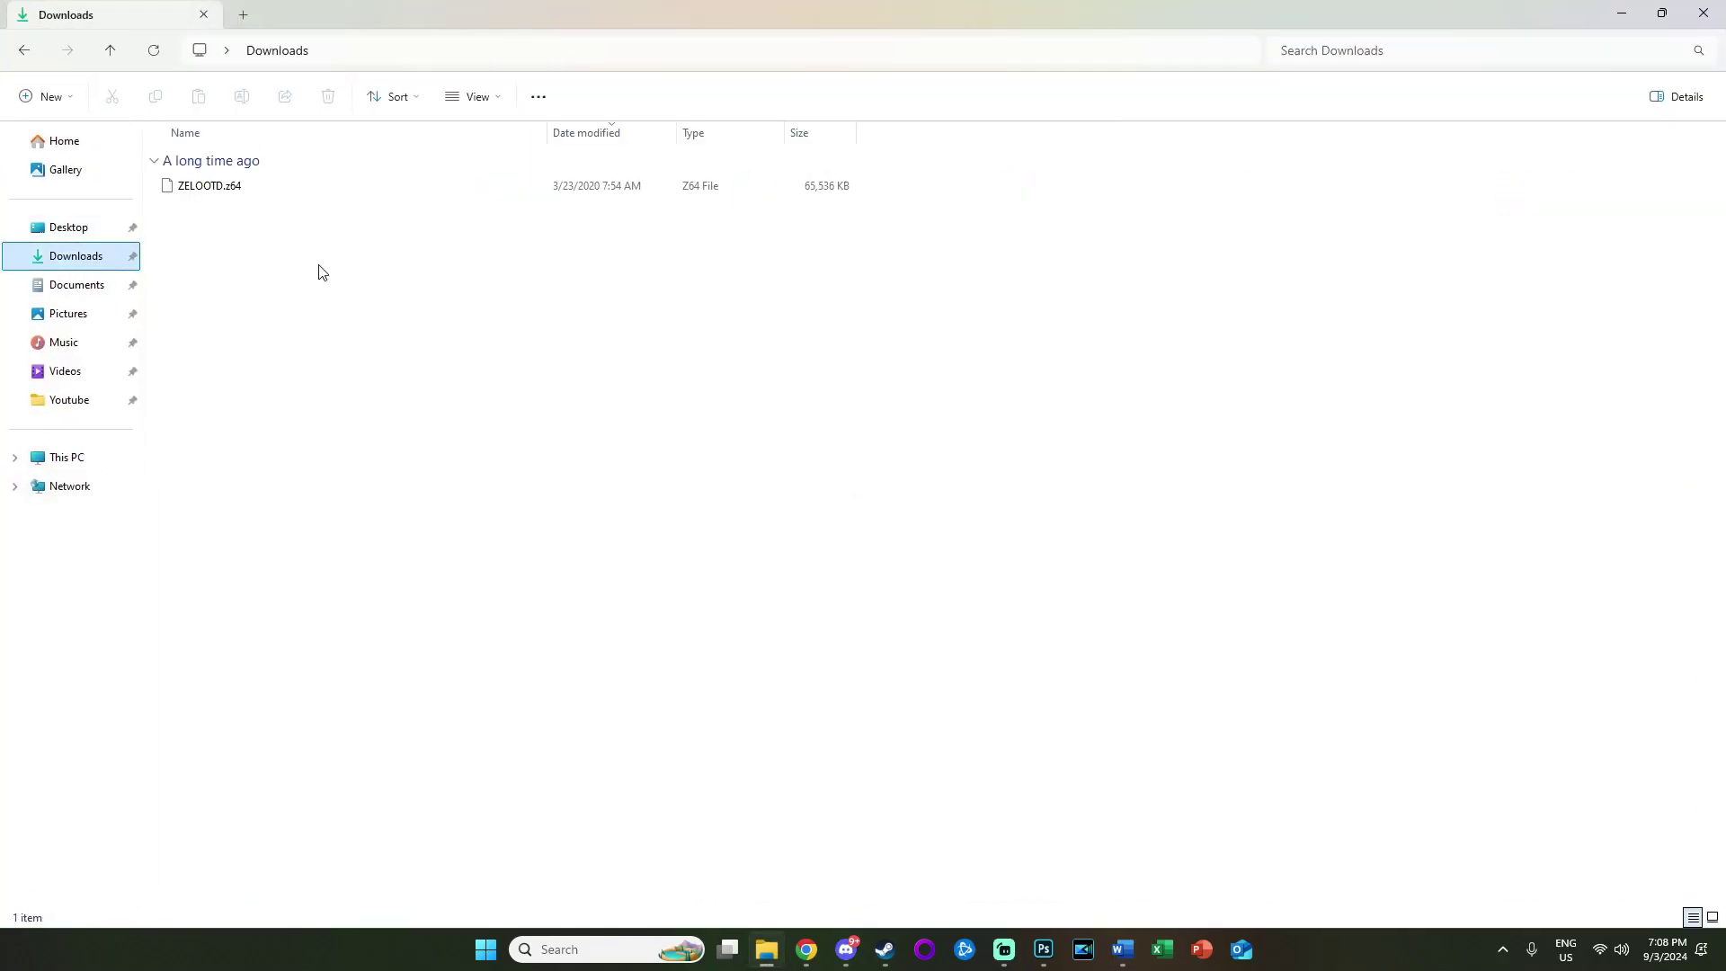
pyautogui.click(248, 190)
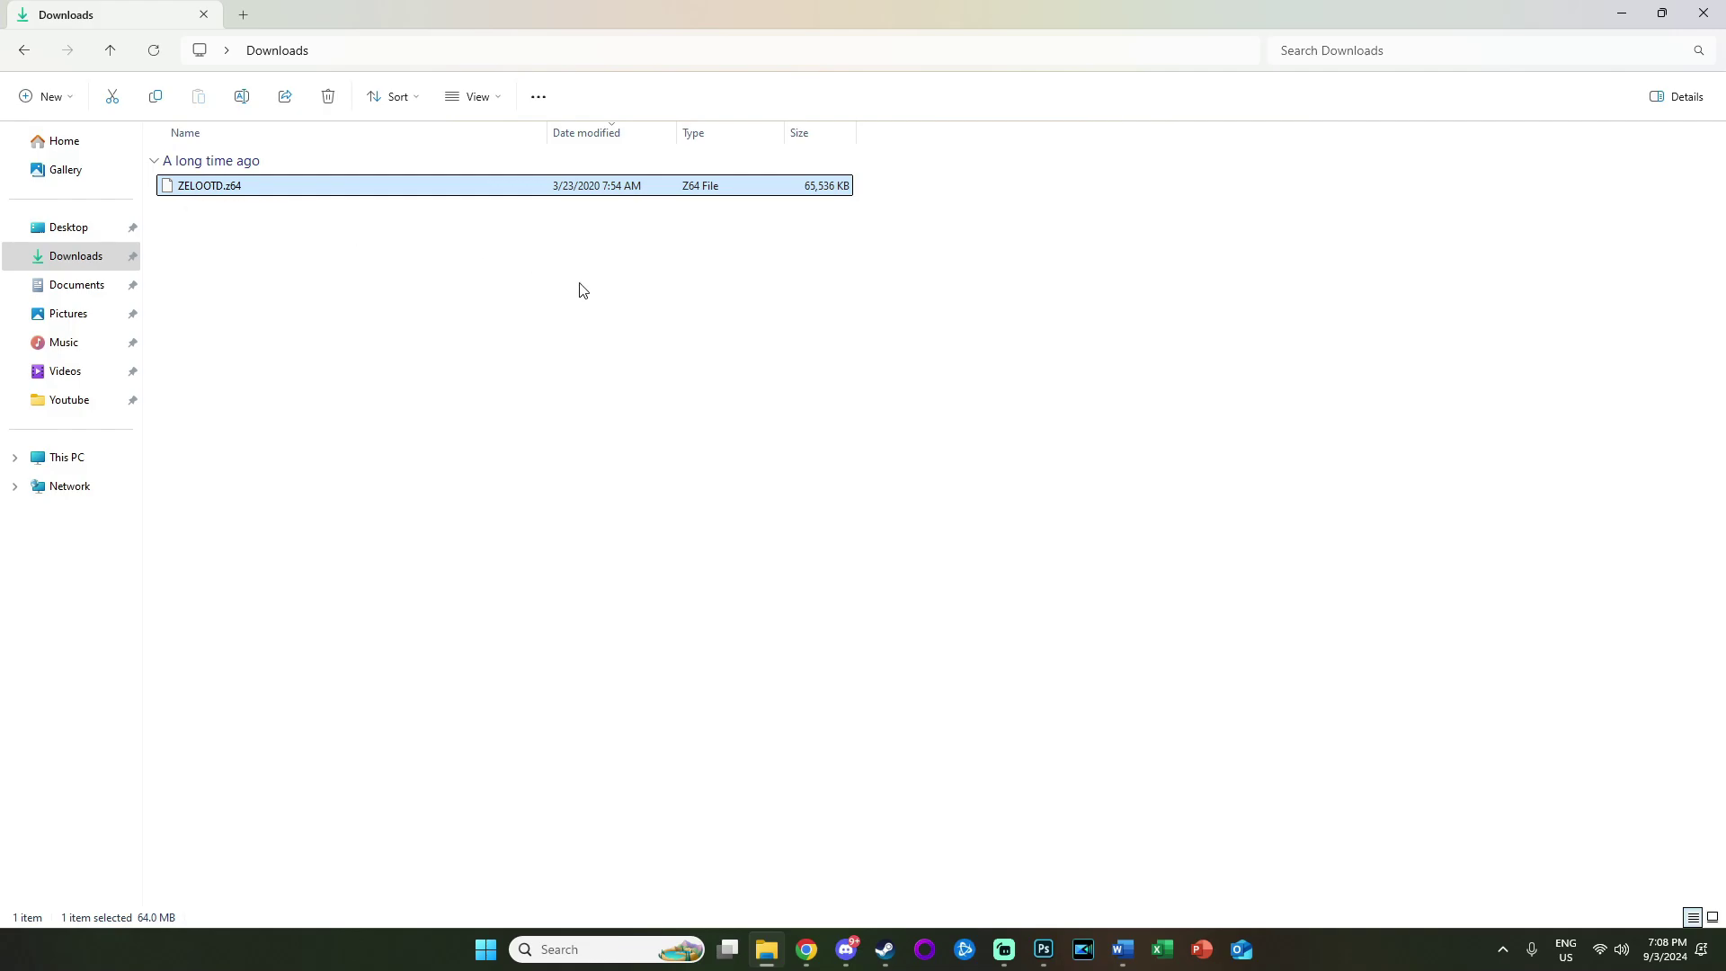
pyautogui.click(1703, 13)
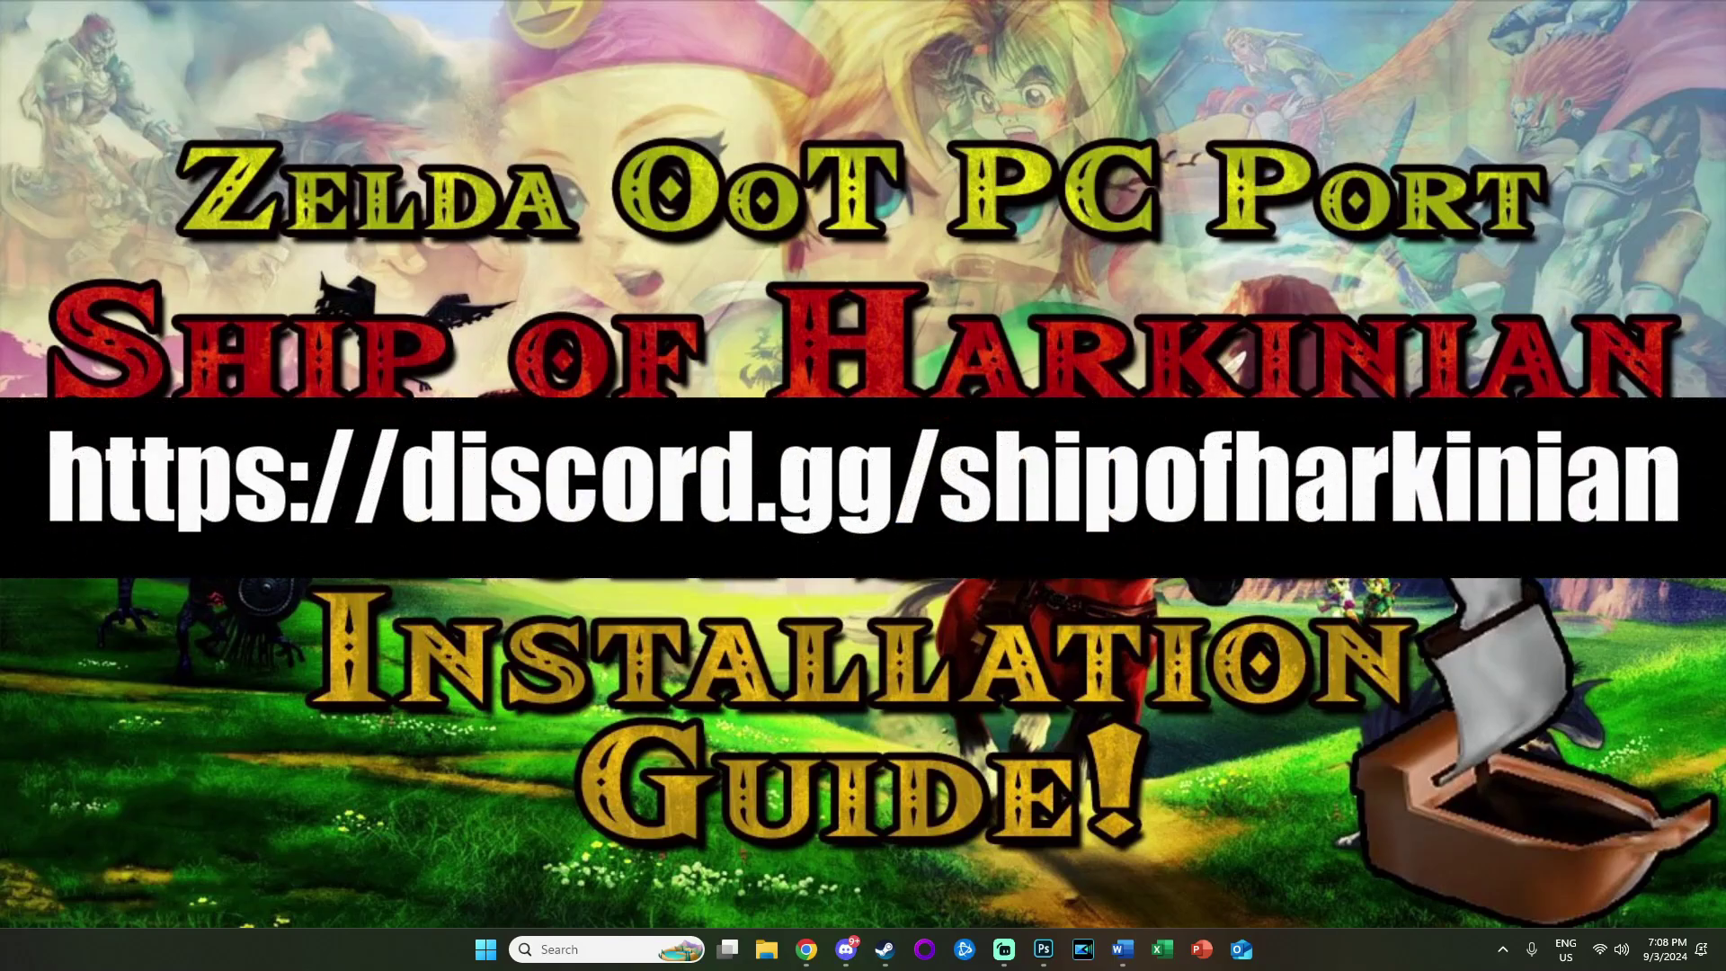
# Step: Switch to Discord and open the GitHub download link for Ship of Harkinian MacReady Golf 8.0.6 from the soh-downloads channel
pyautogui.moveTo(849, 958)
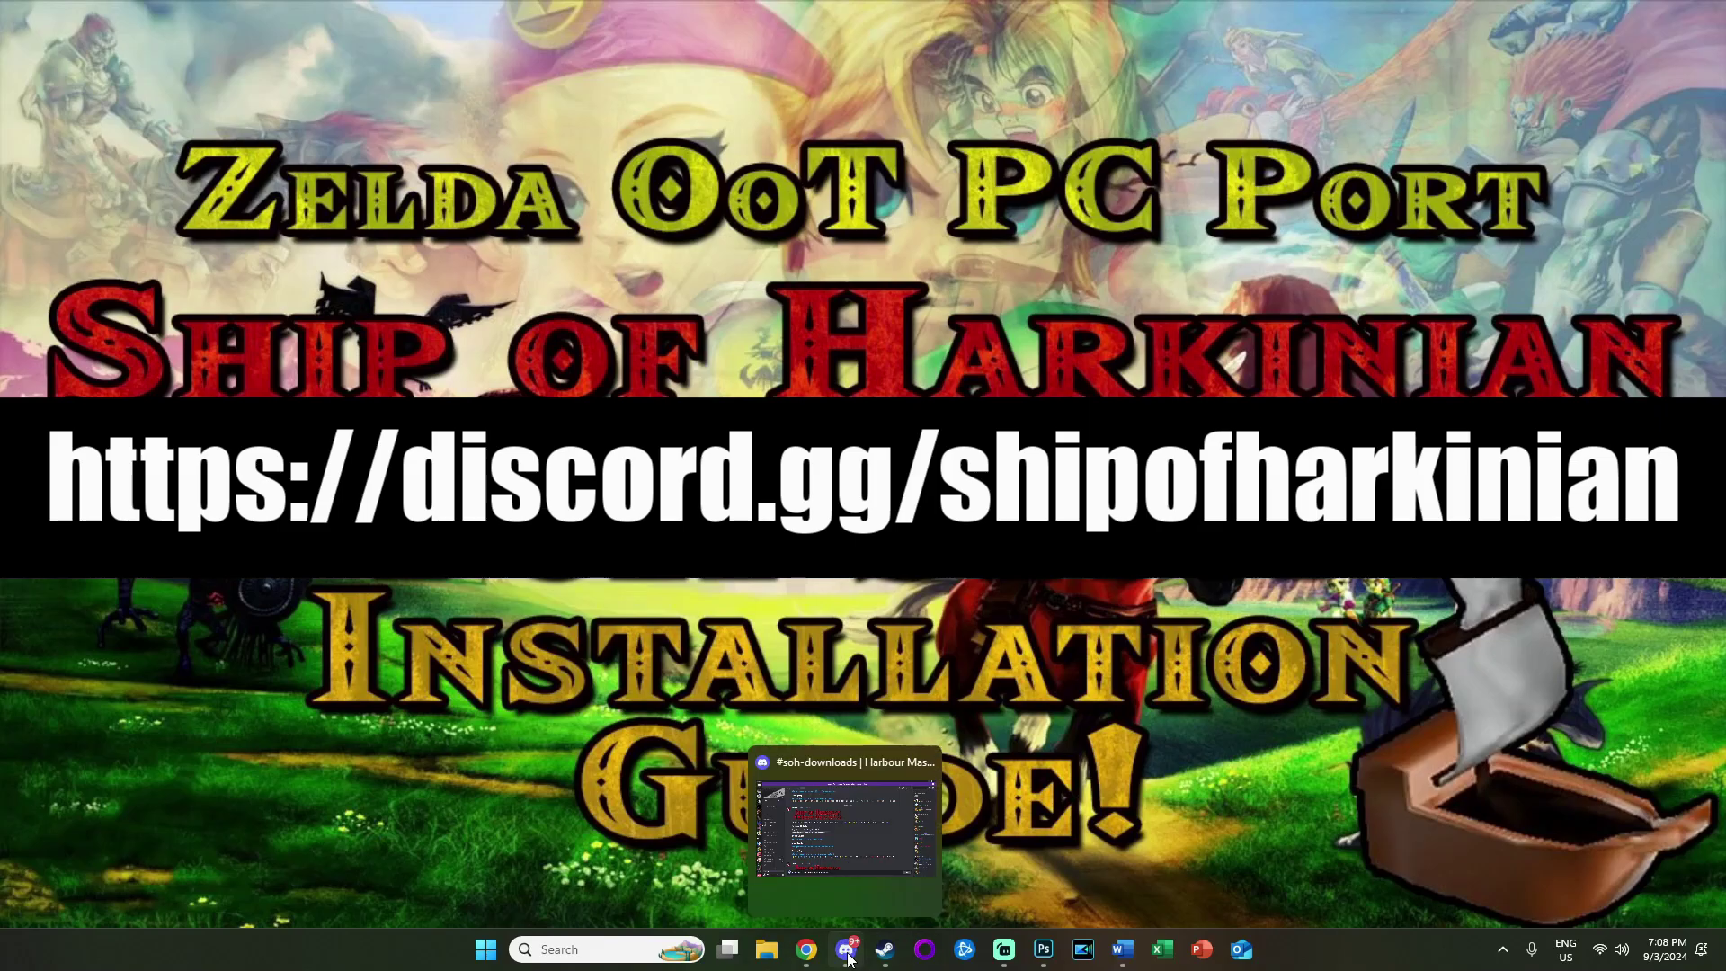
pyautogui.click(849, 958)
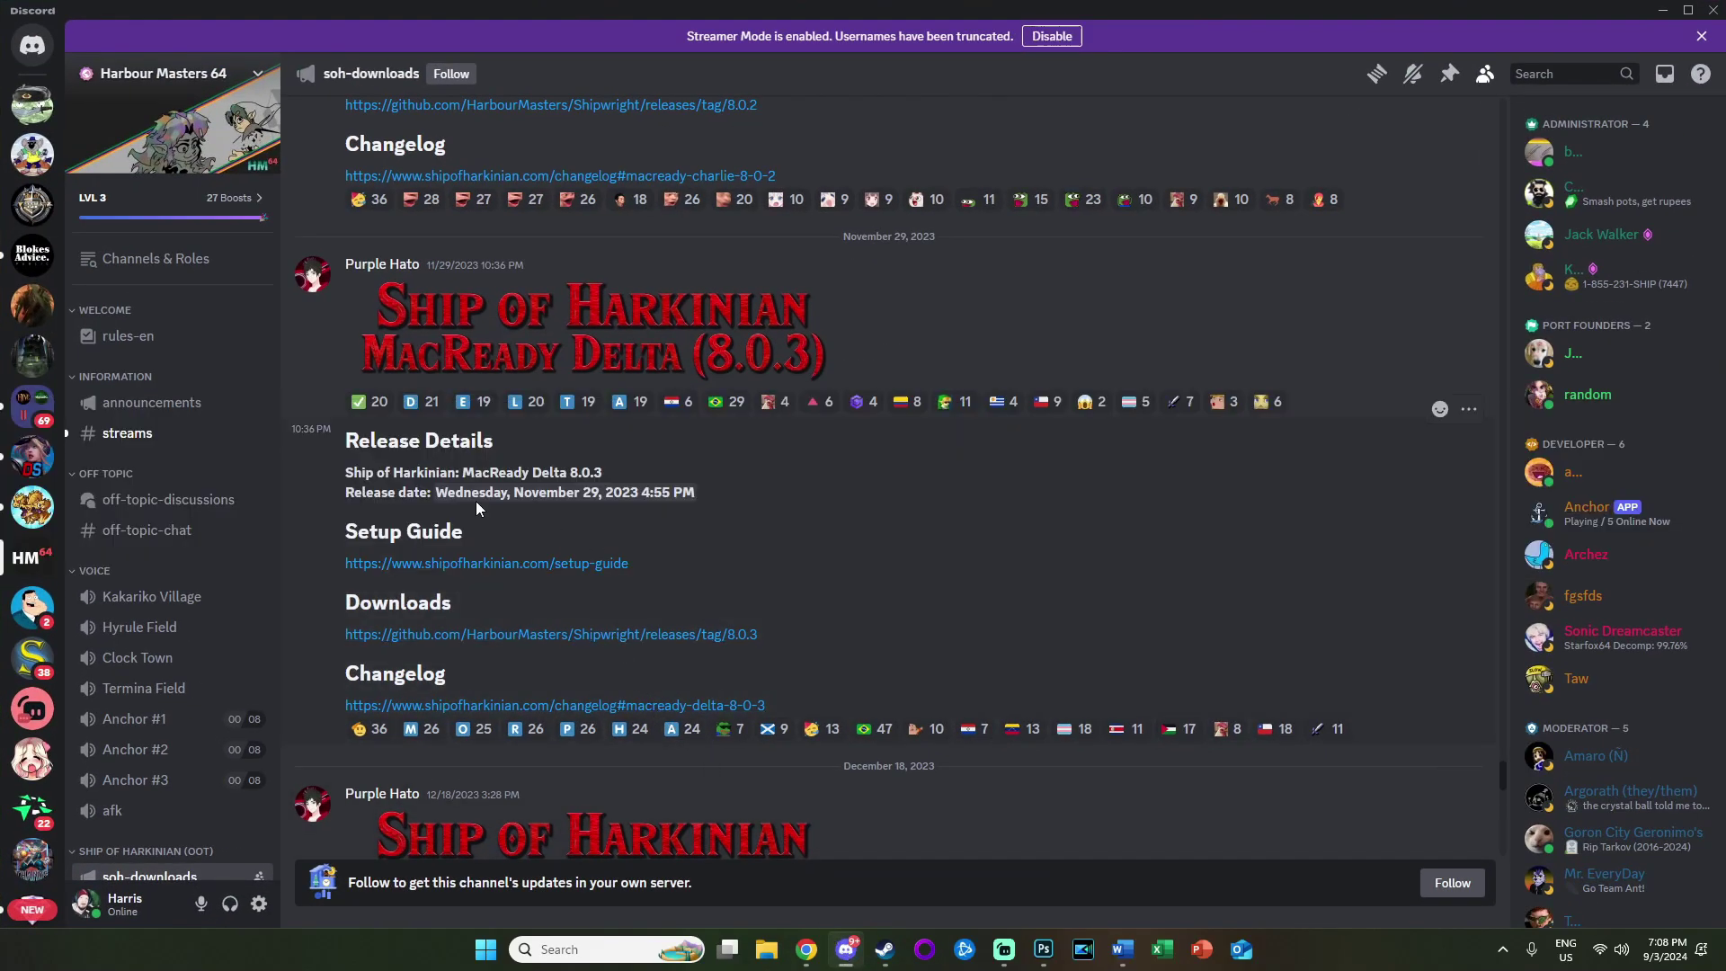
pyautogui.scroll(-5, 150, 350)
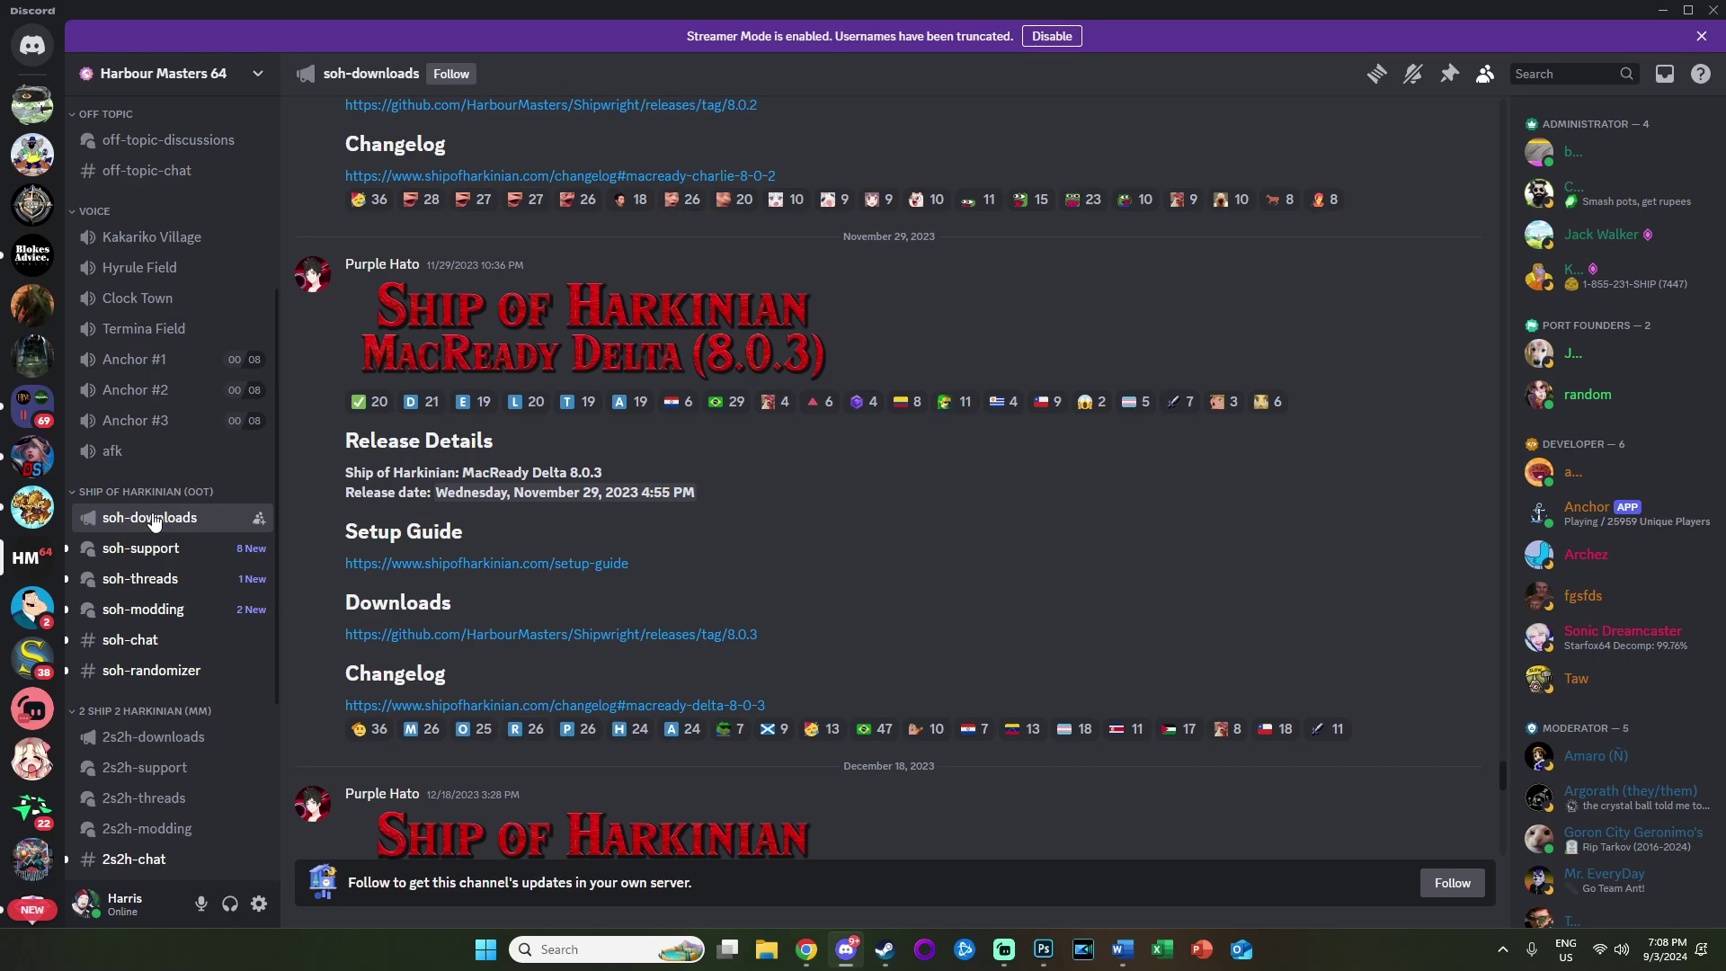
pyautogui.scroll(-5, 1032, 513)
pyautogui.scroll(-10, 1032, 519)
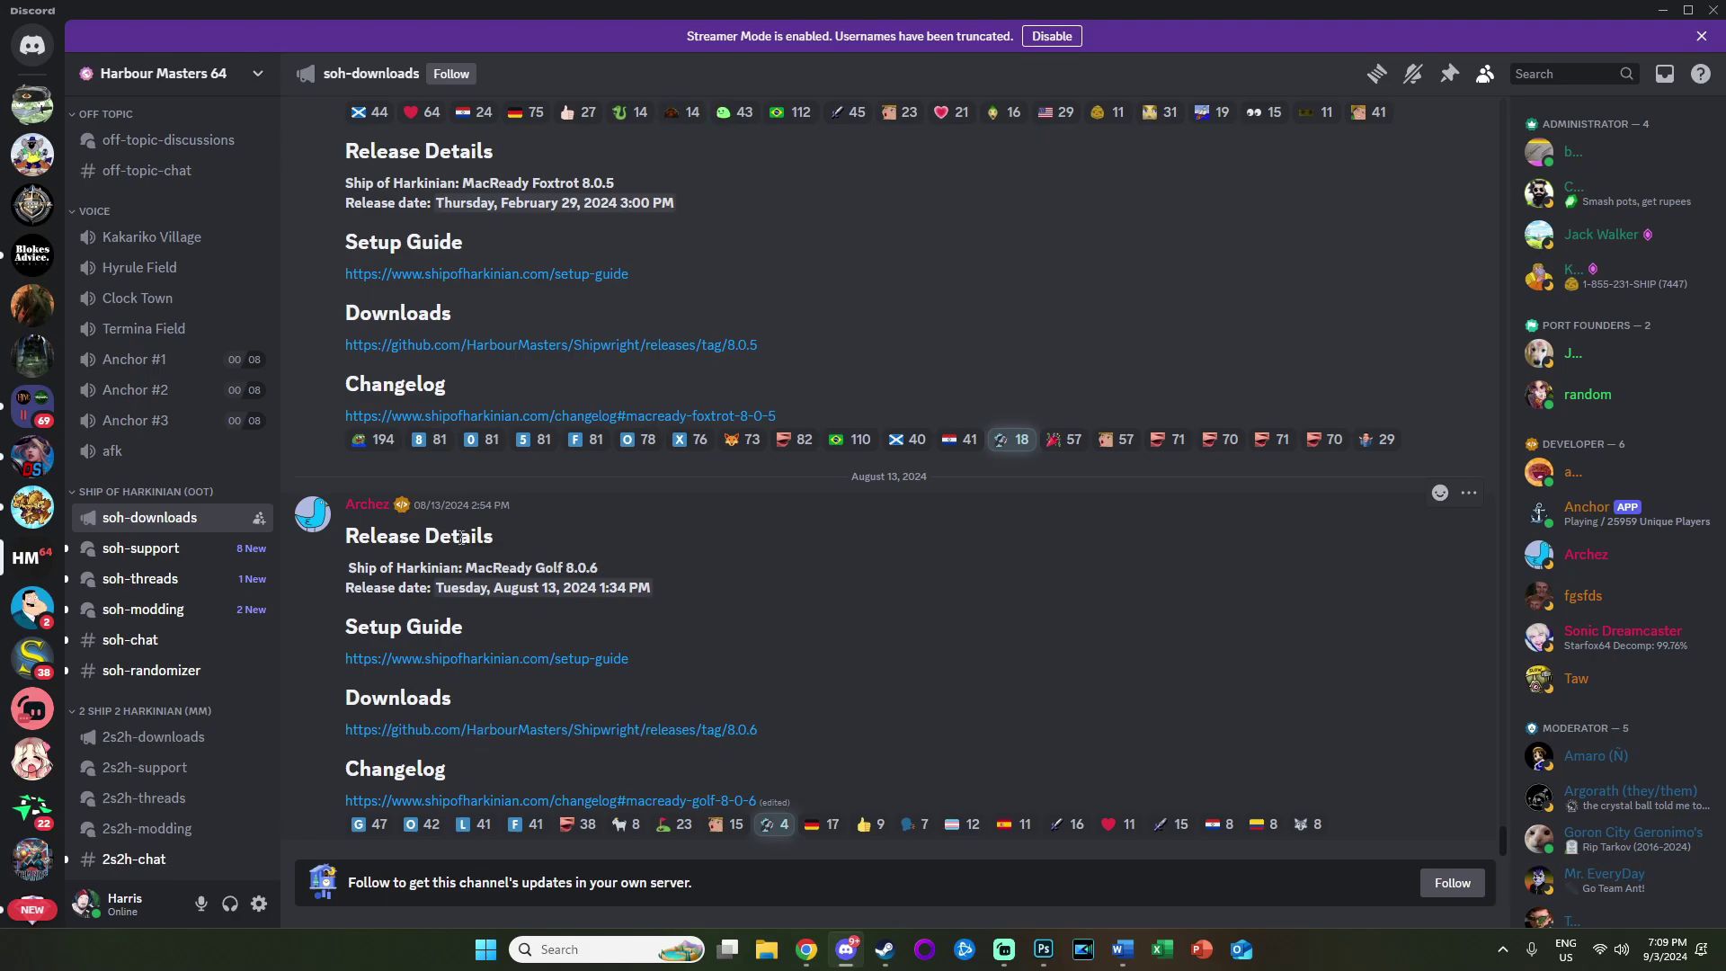
pyautogui.click(493, 730)
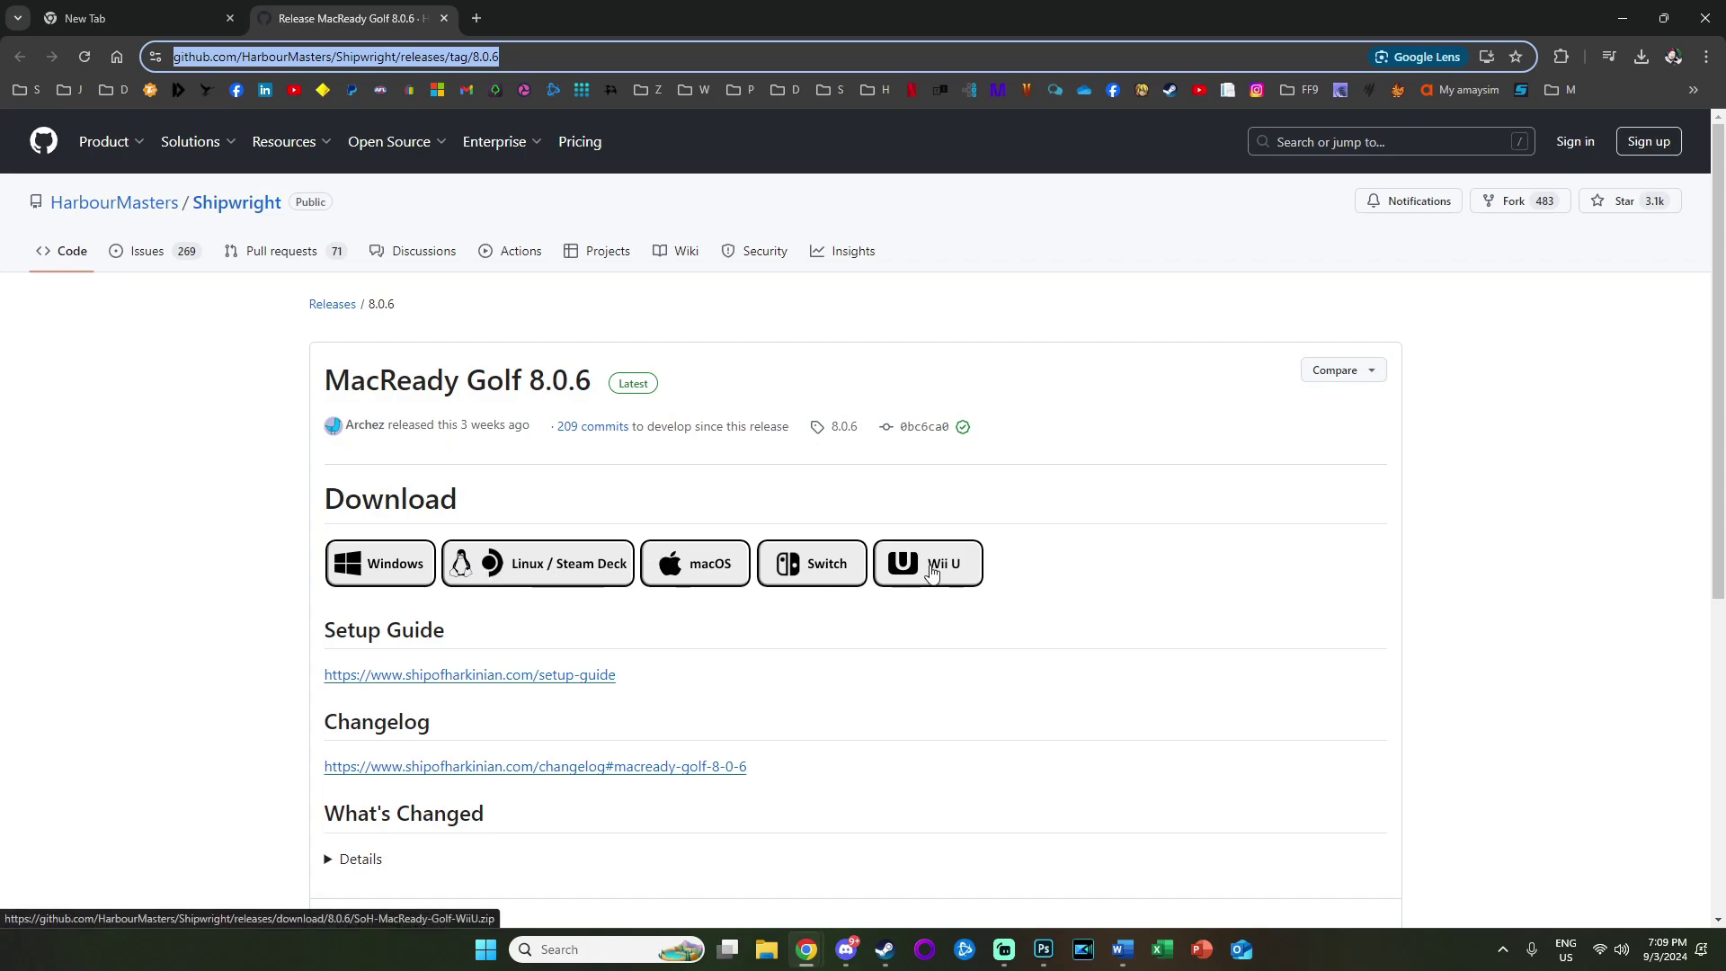
# Step: Download the Windows build of MacReady Golf 8.0.6 and check its progress in the recent downloads
pyautogui.click(379, 573)
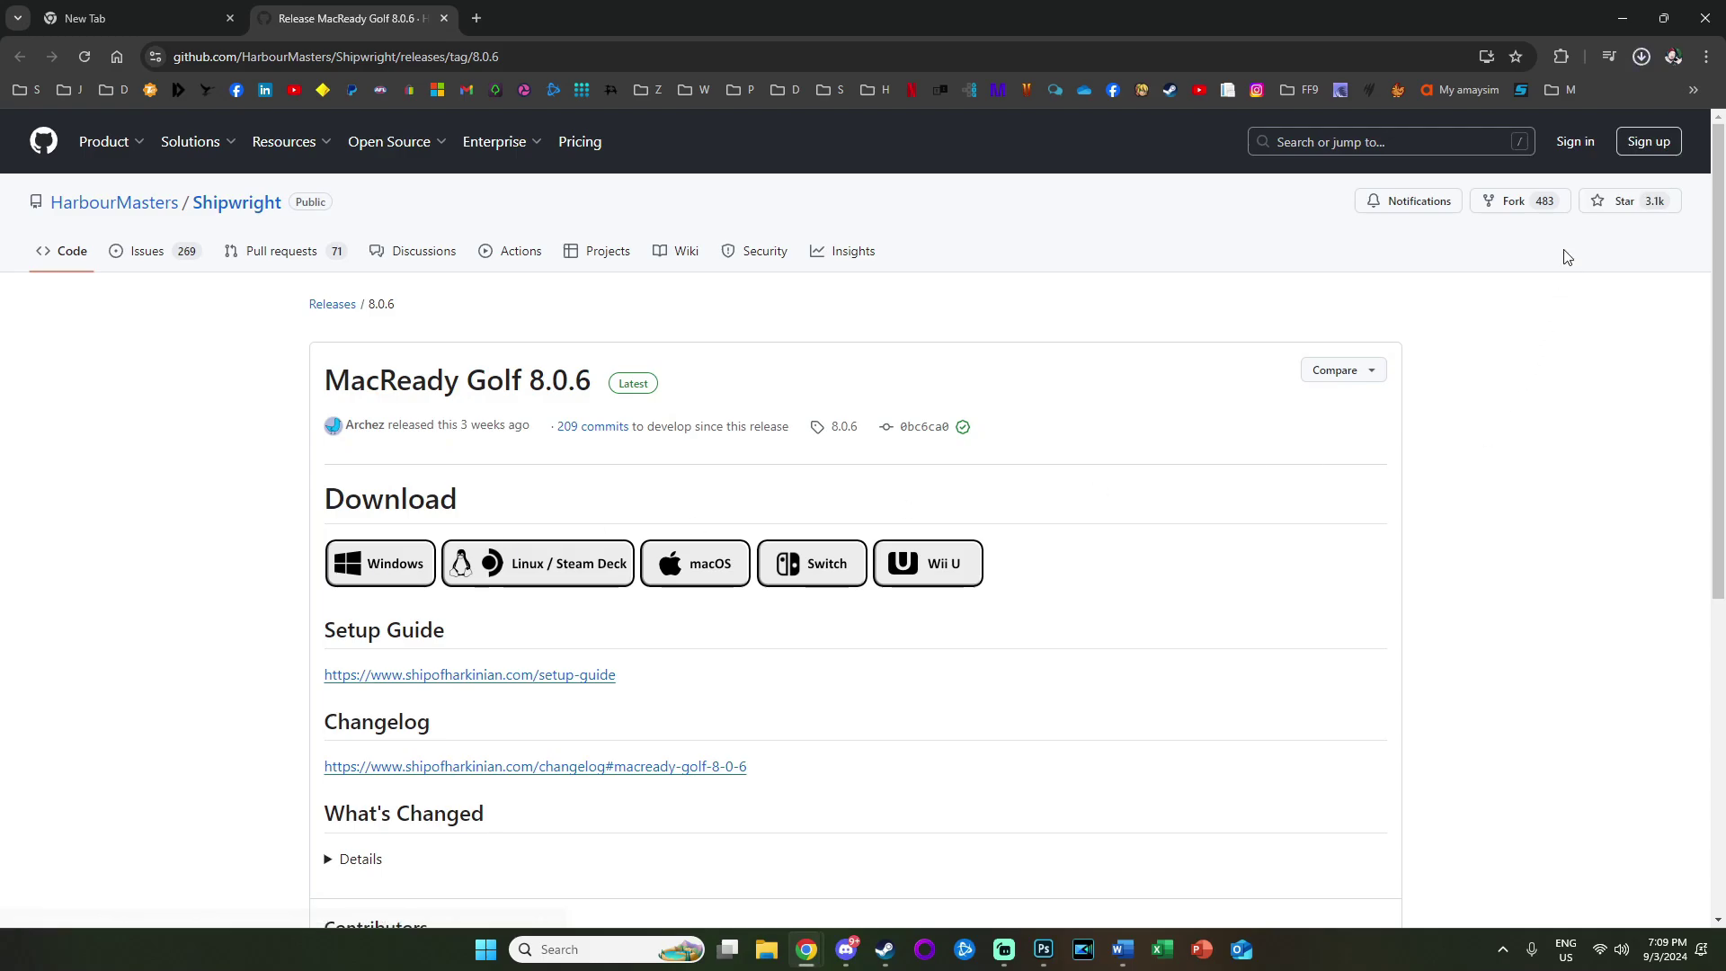
pyautogui.click(1640, 58)
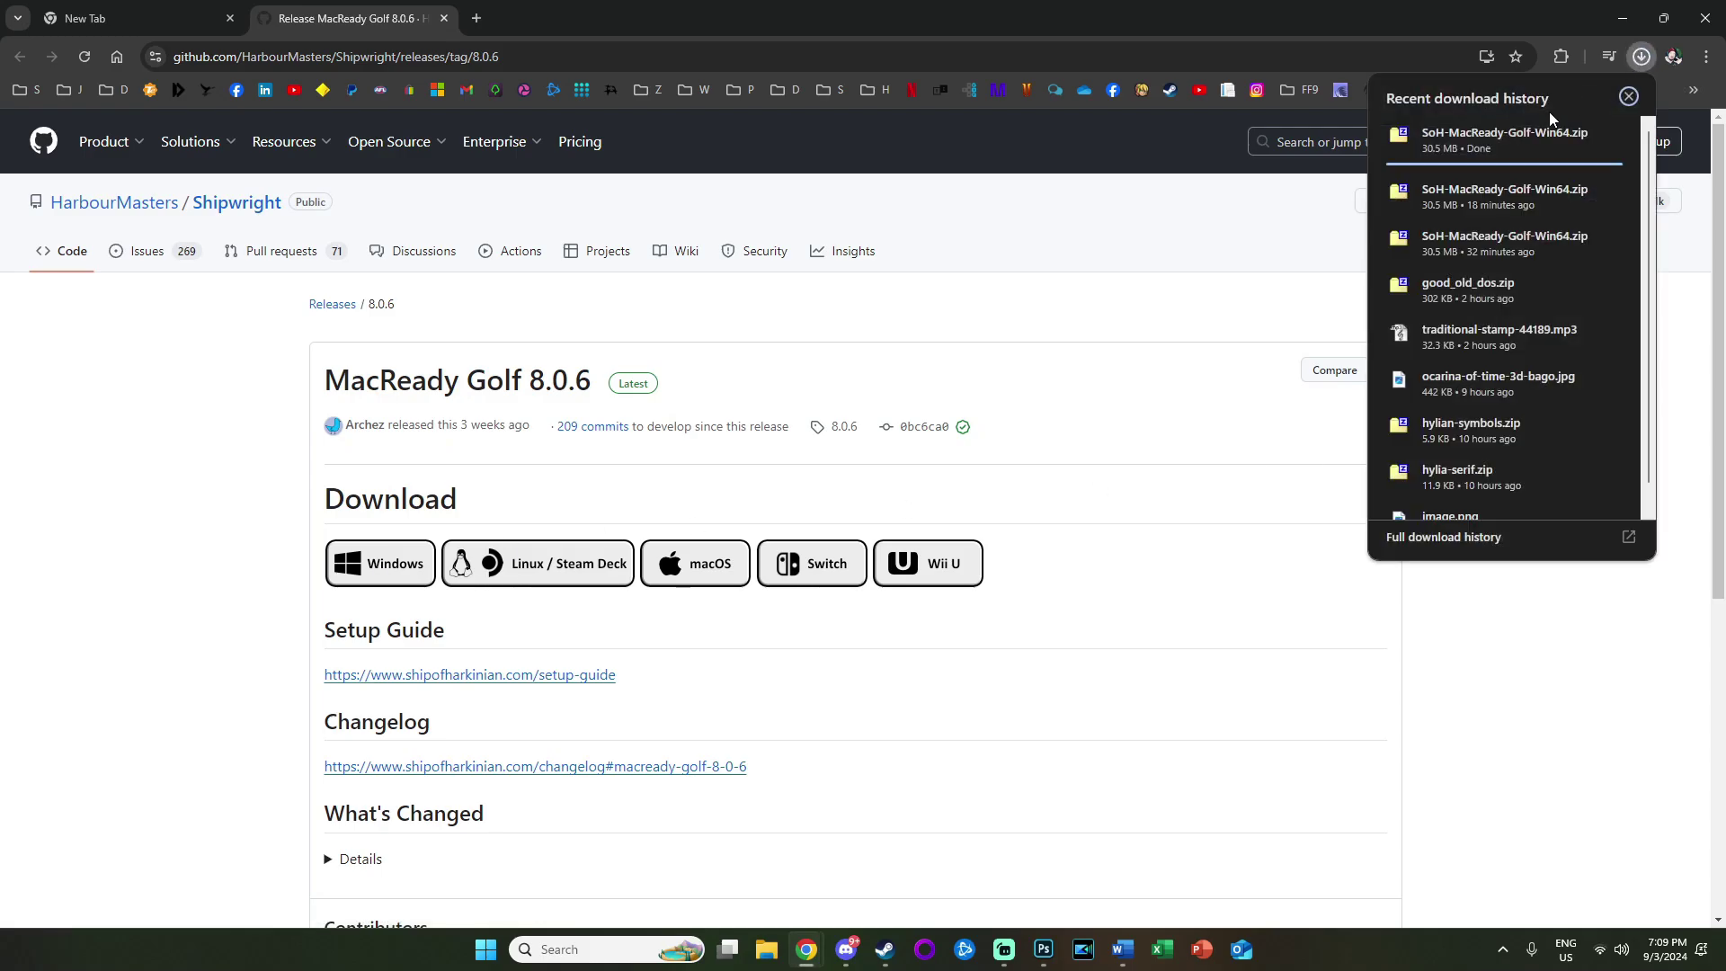
pyautogui.moveTo(1515, 142)
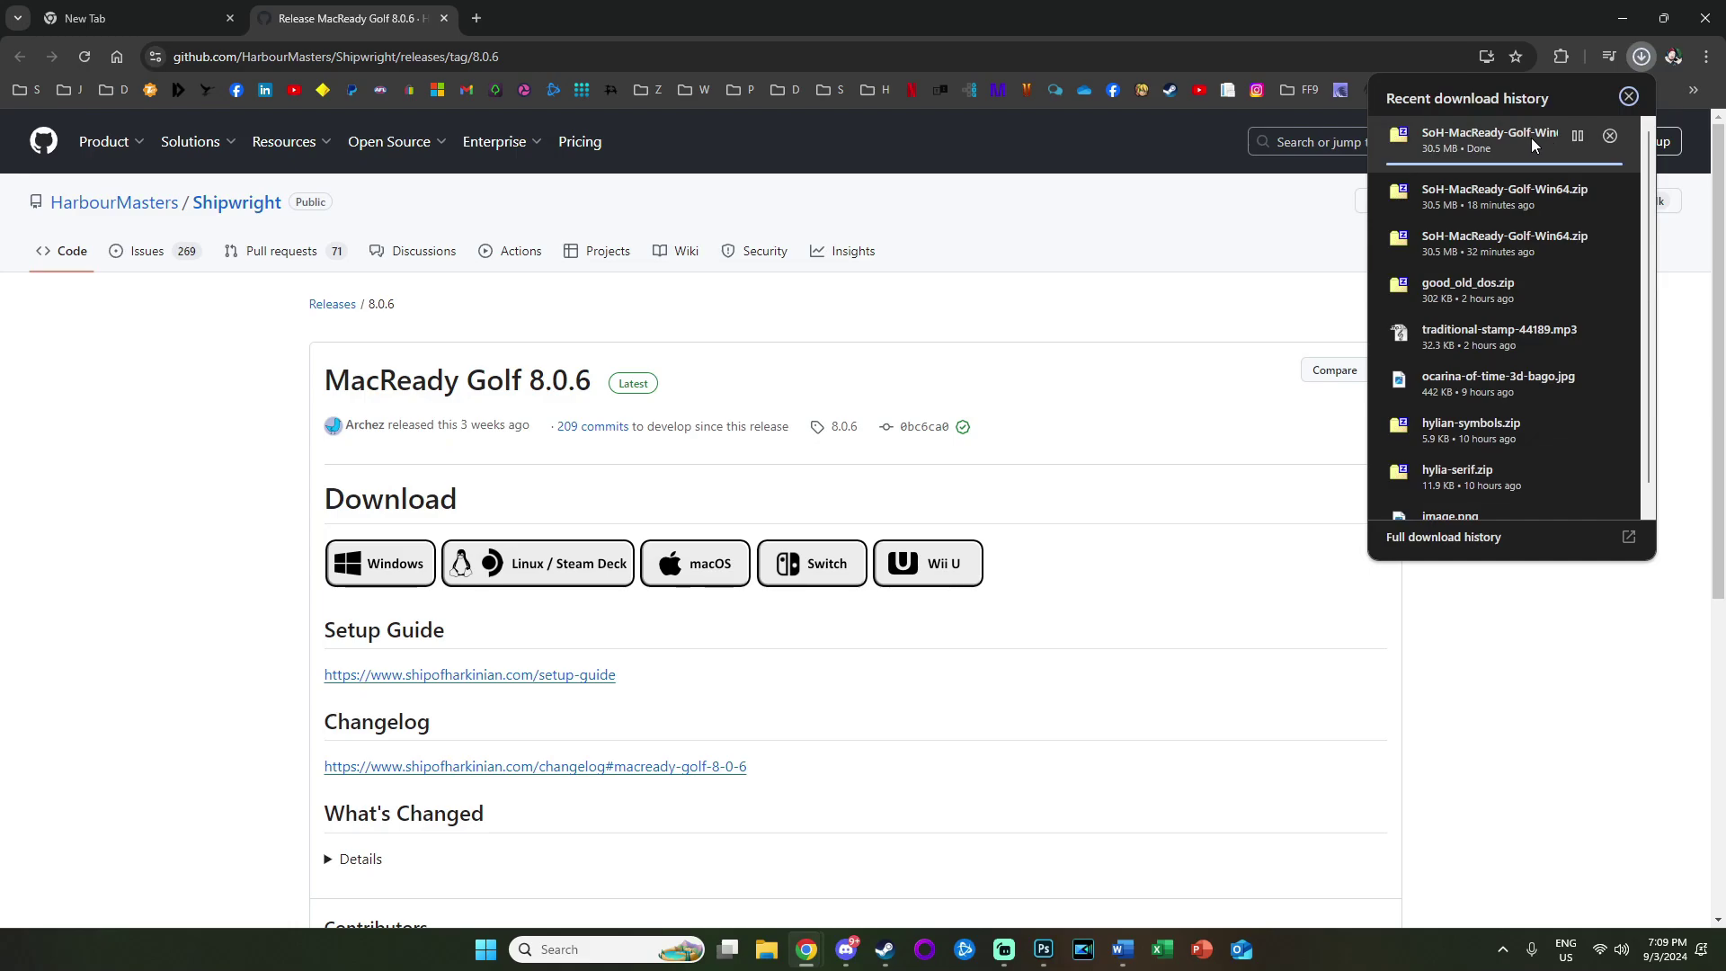
pyautogui.click(1486, 632)
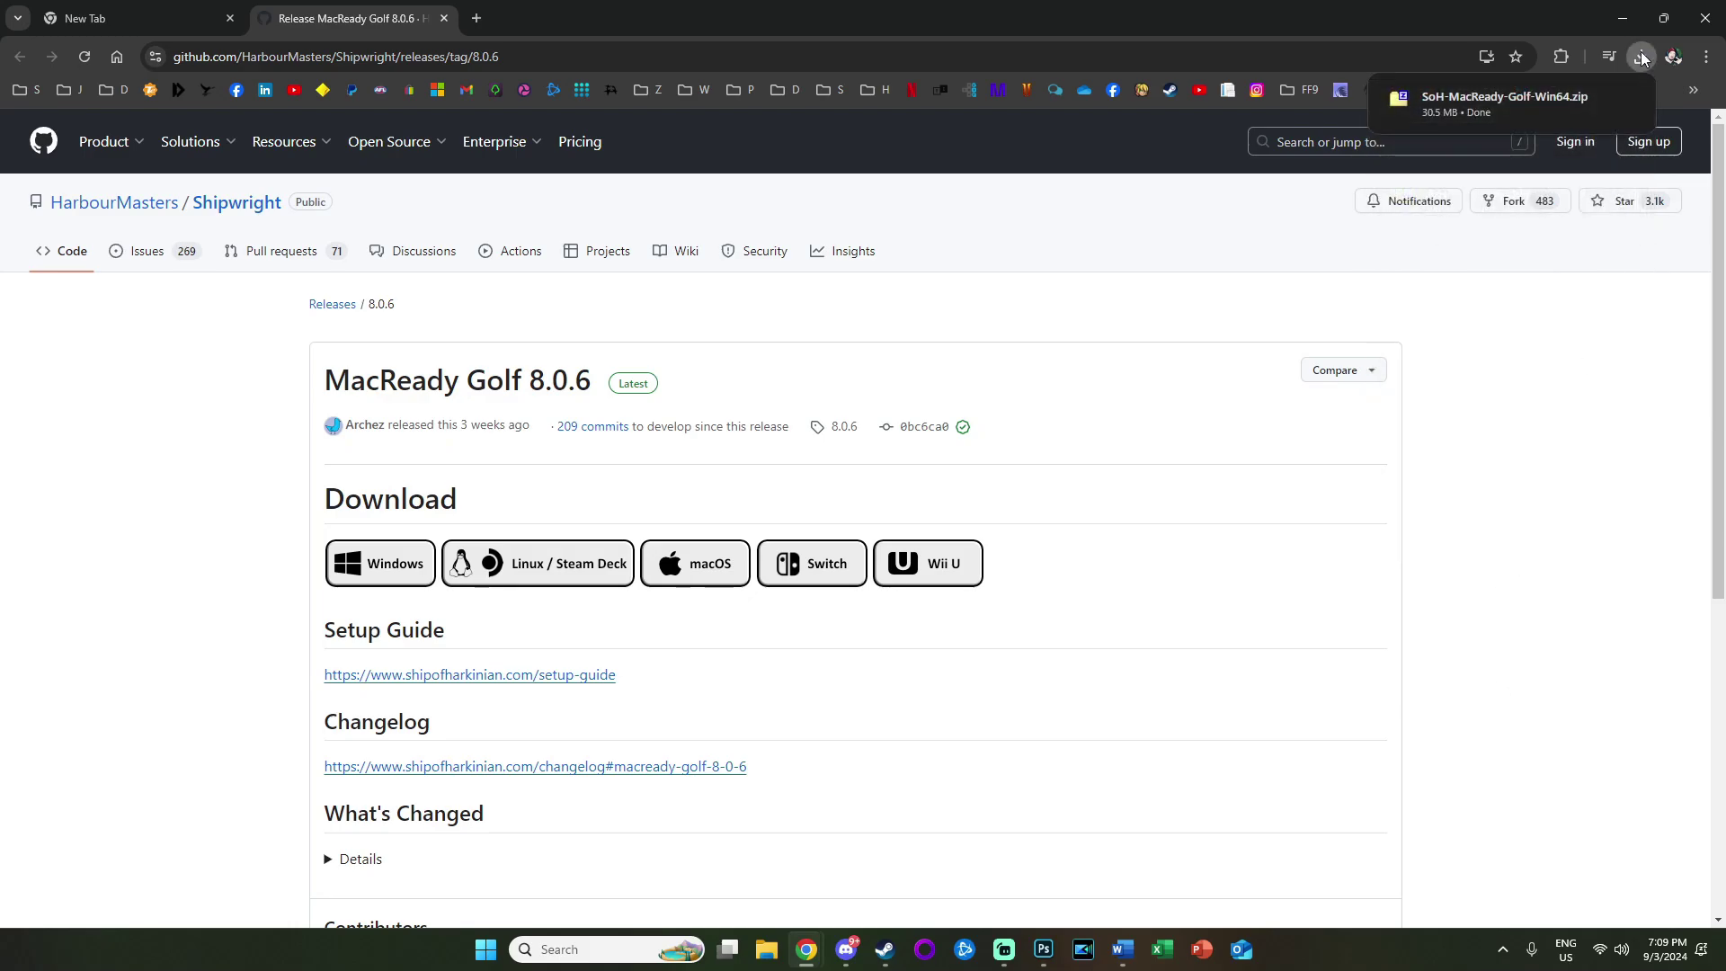
# Step: Find the downloaded SoH-MacReady-Golf-Win64.zip in its folder and open the archive
pyautogui.click(1589, 99)
pyautogui.click(412, 421)
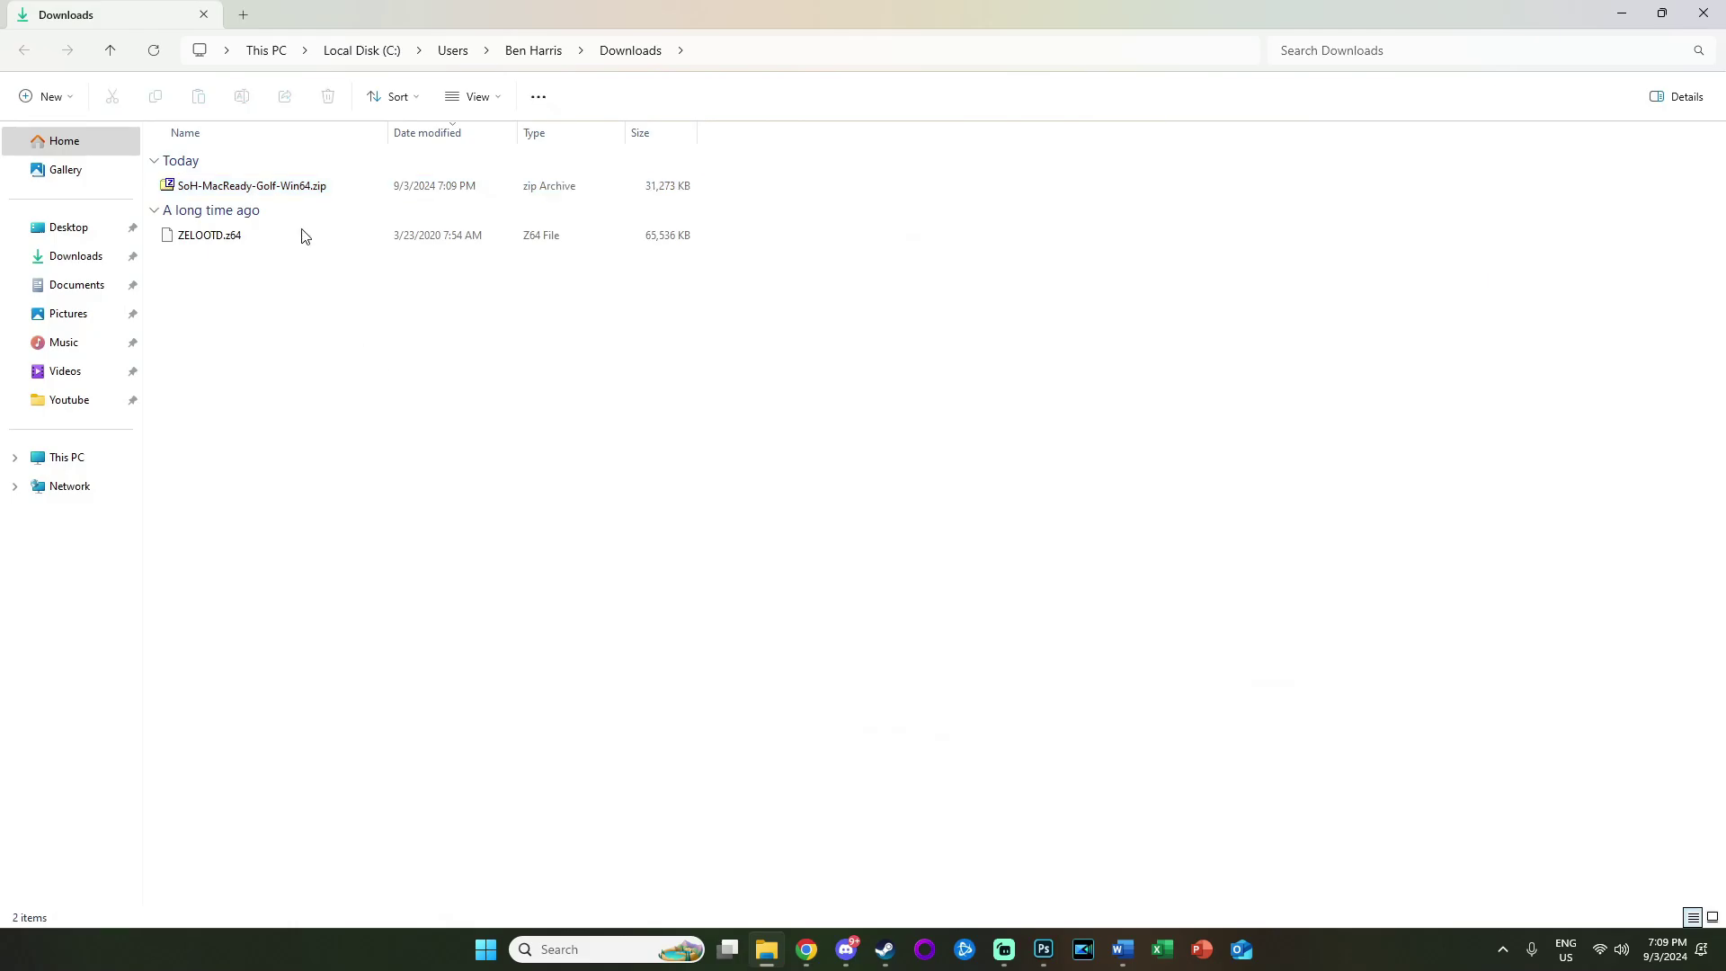
pyautogui.click(262, 186)
pyautogui.doubleClick(236, 185)
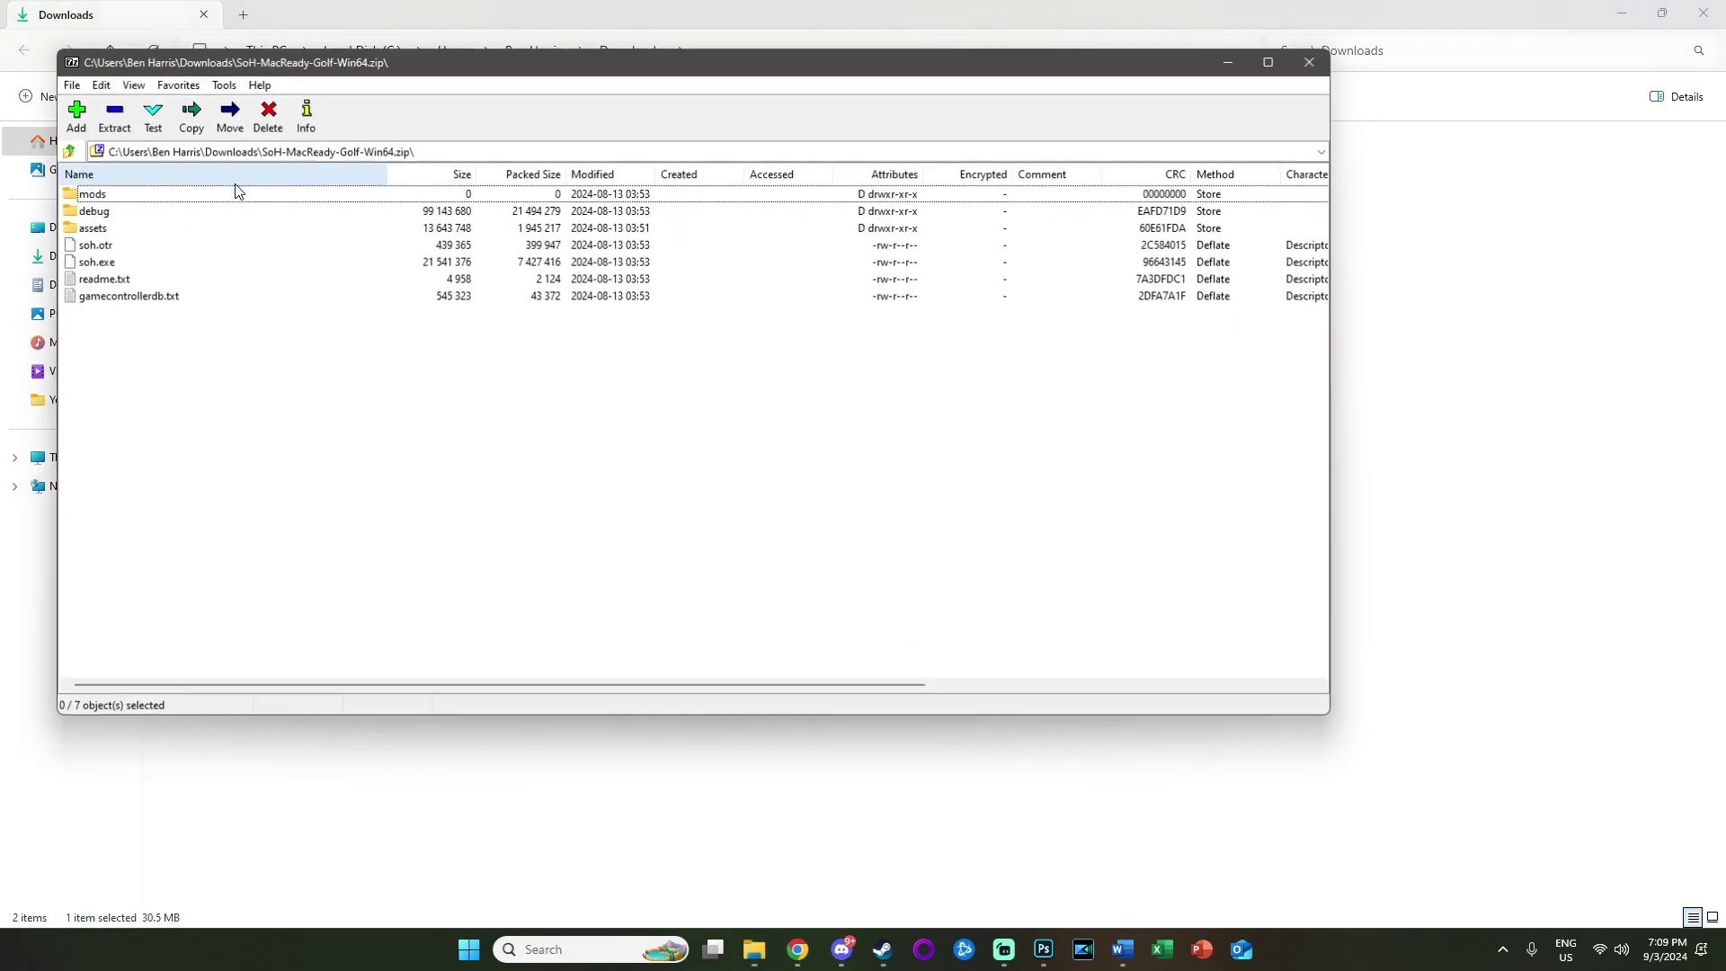
# Step: Start extracting the archive and create a new folder named OoT inside Zelda on the Data (E:) drive as the destination
pyautogui.click(113, 117)
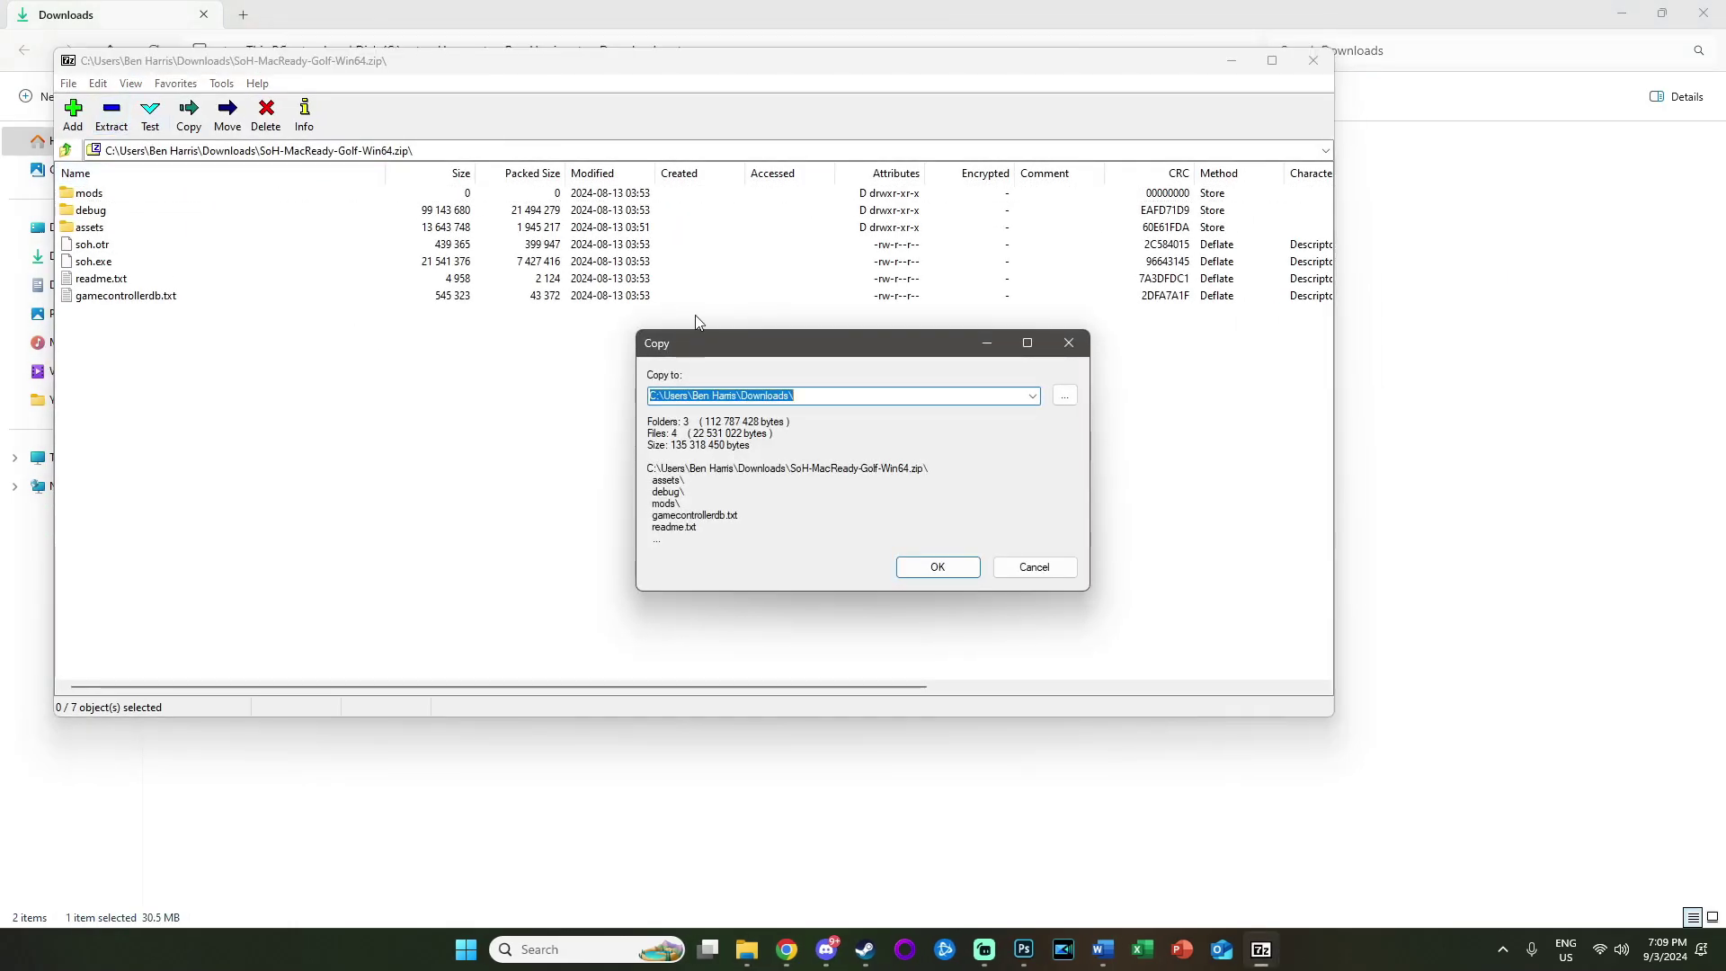
pyautogui.click(1064, 396)
pyautogui.scroll(-1, 806, 508)
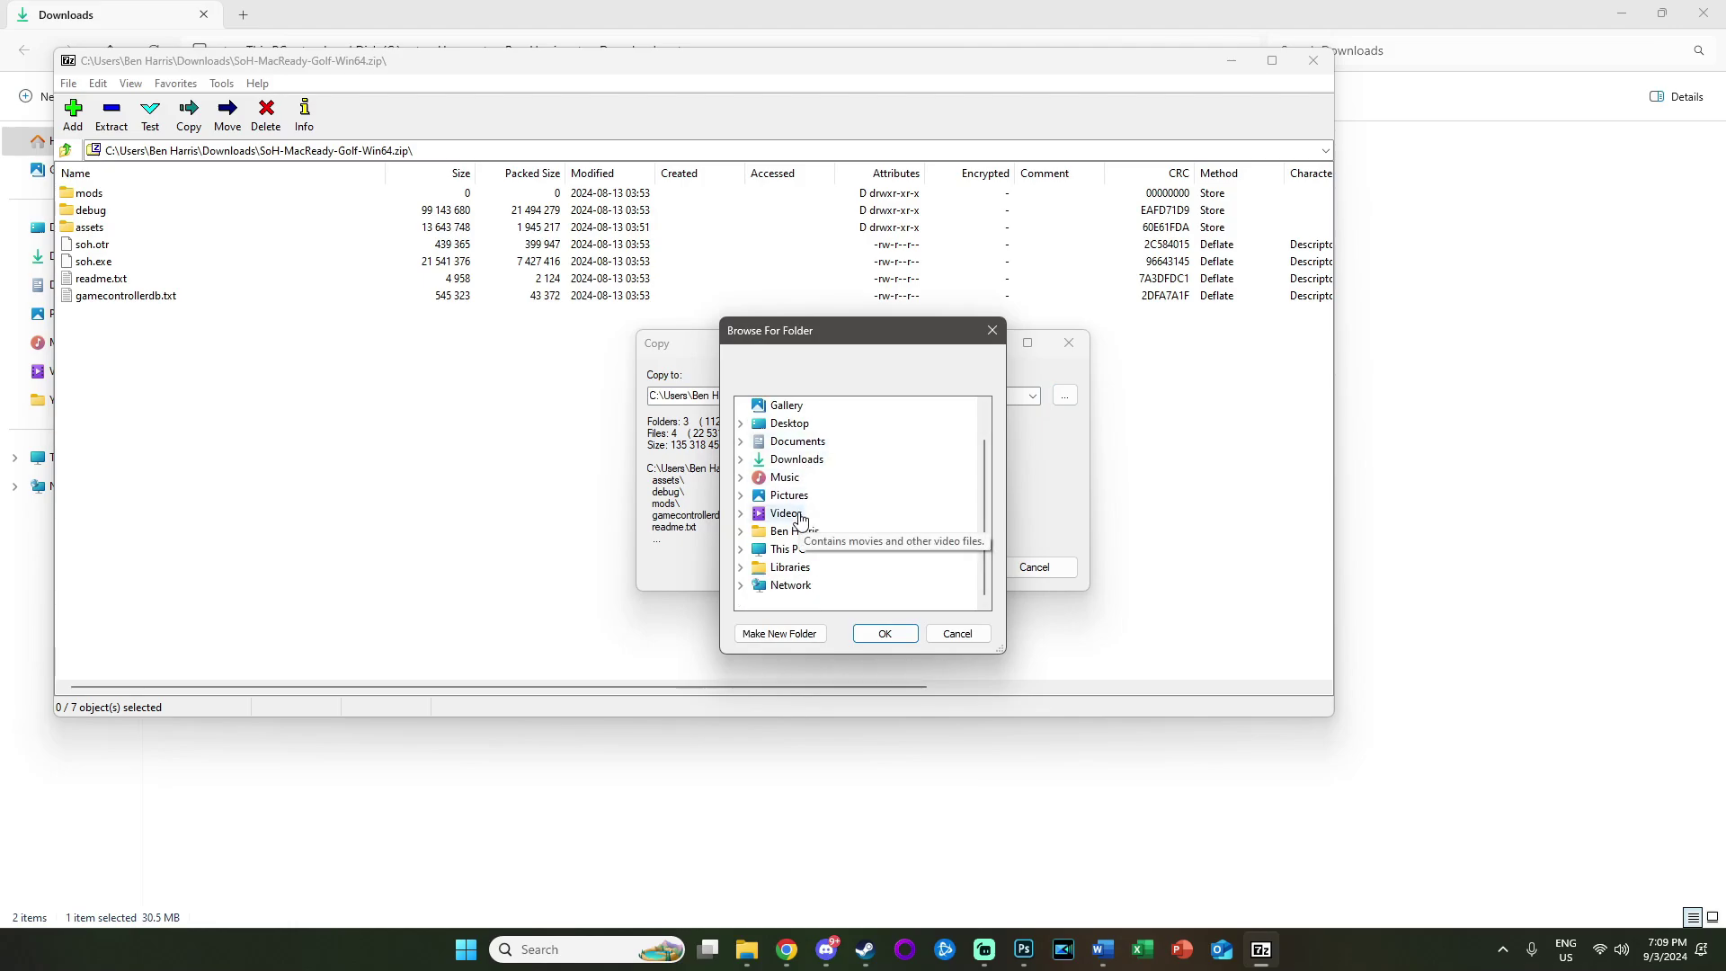
pyautogui.click(751, 562)
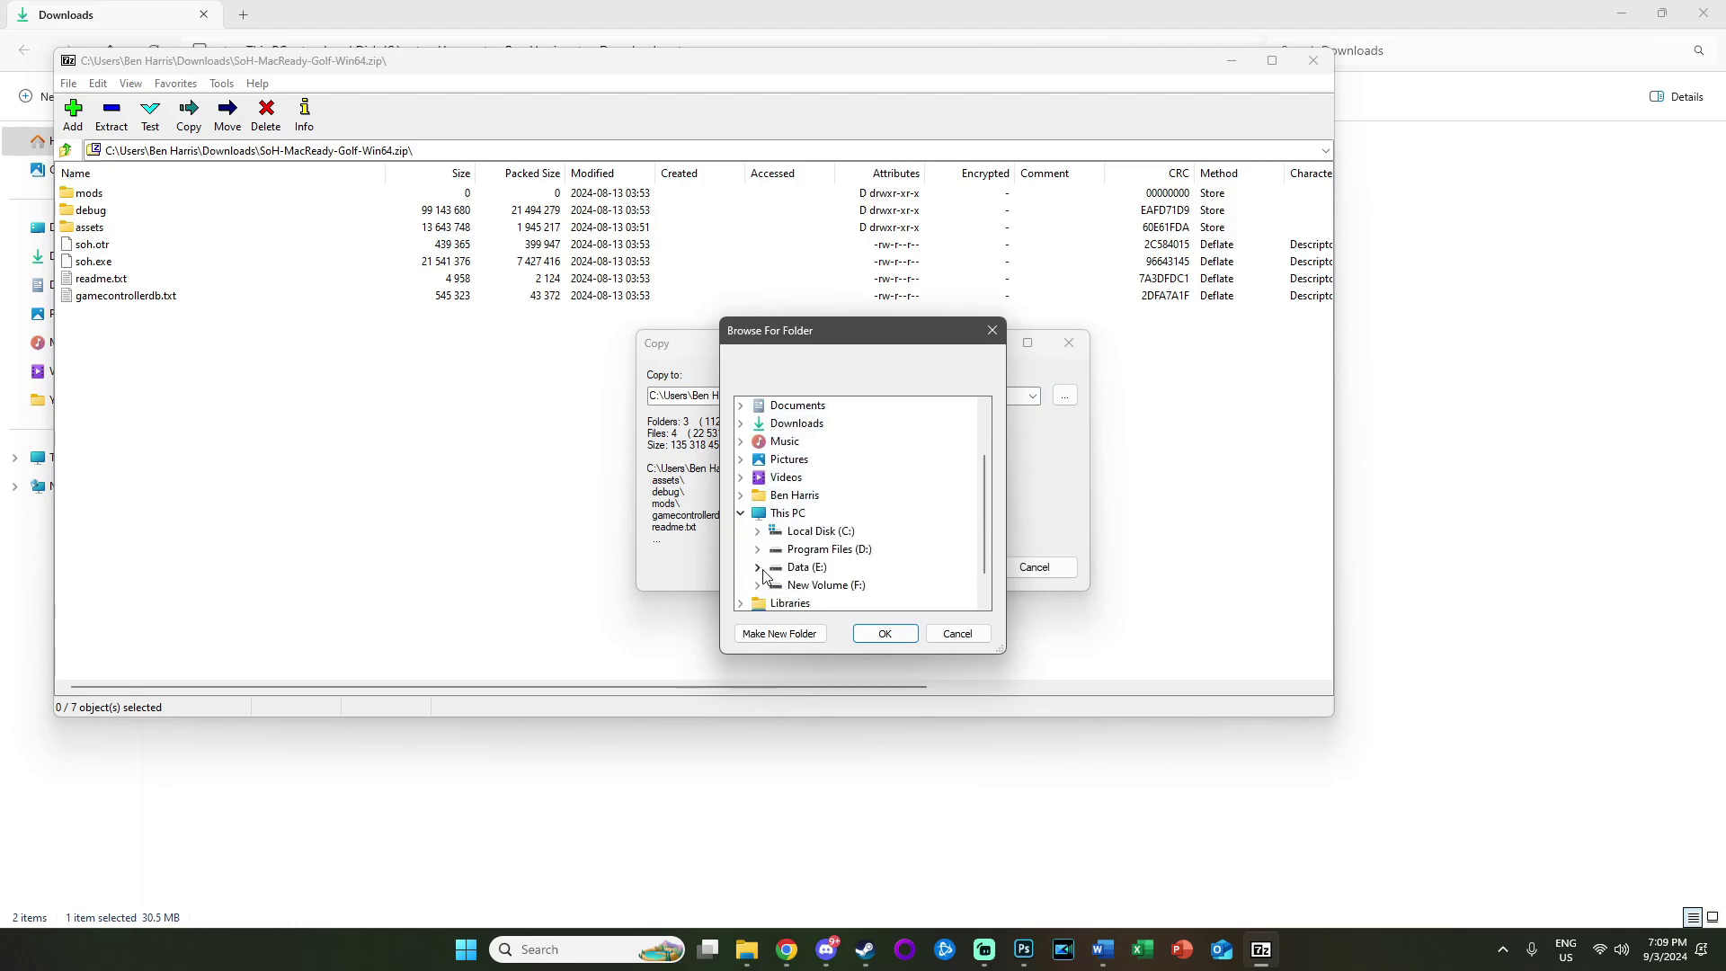
pyautogui.click(757, 567)
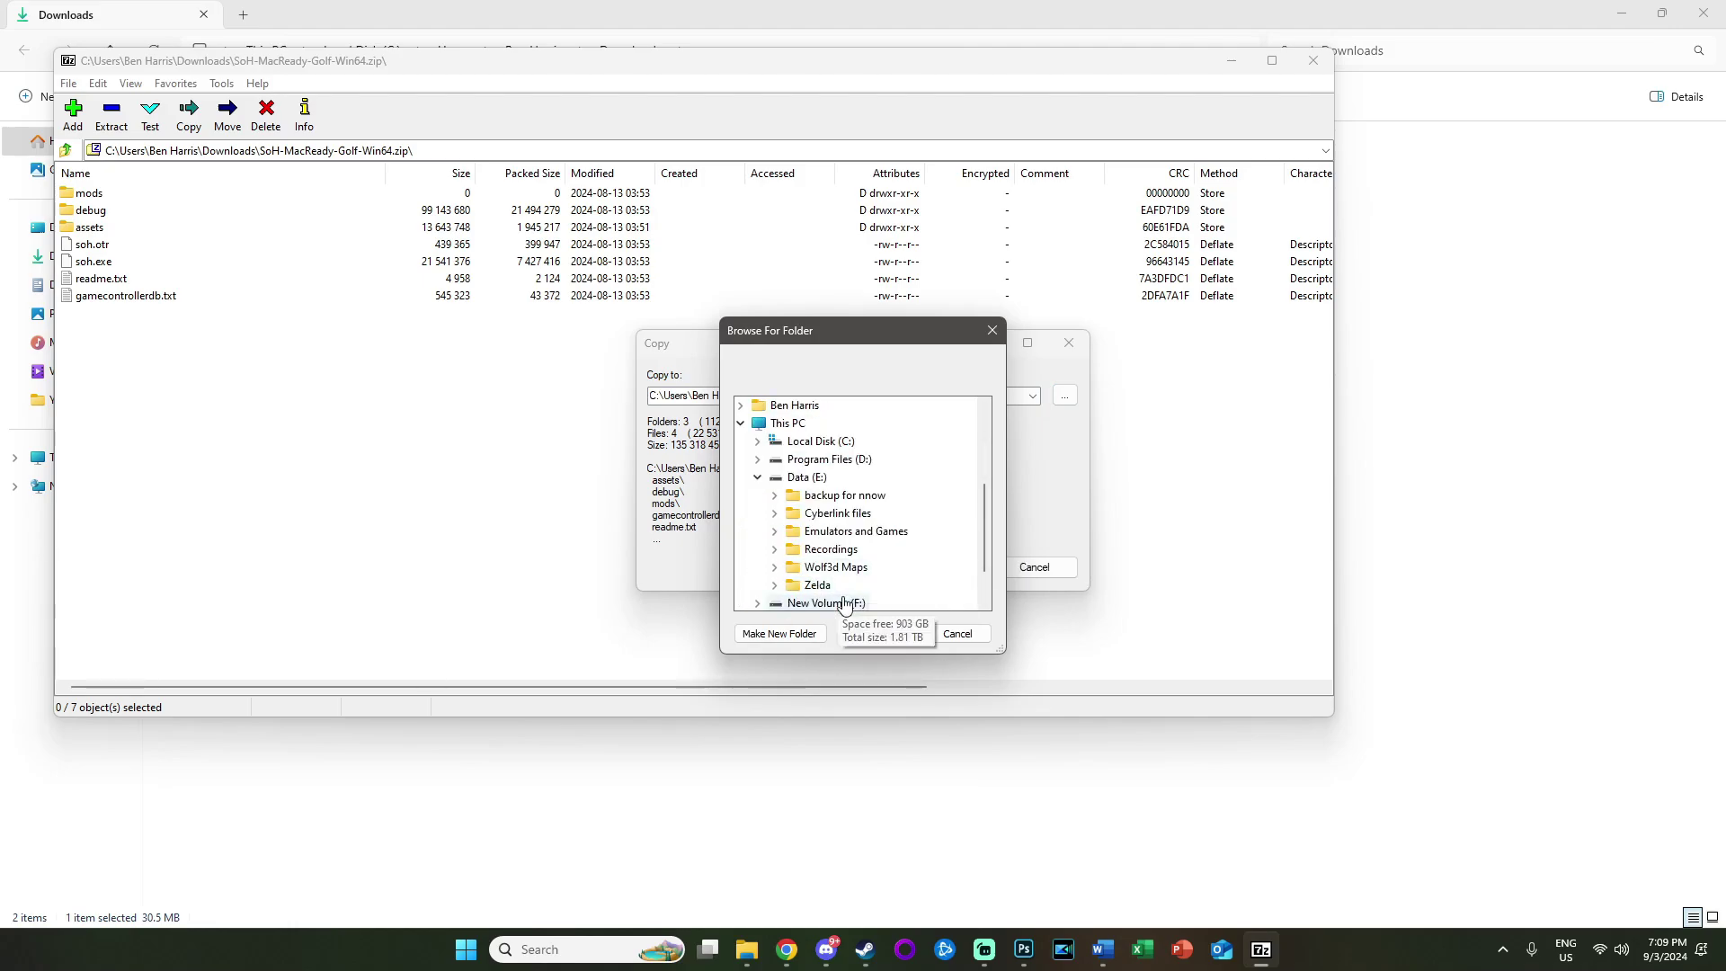
pyautogui.click(819, 585)
pyautogui.click(791, 548)
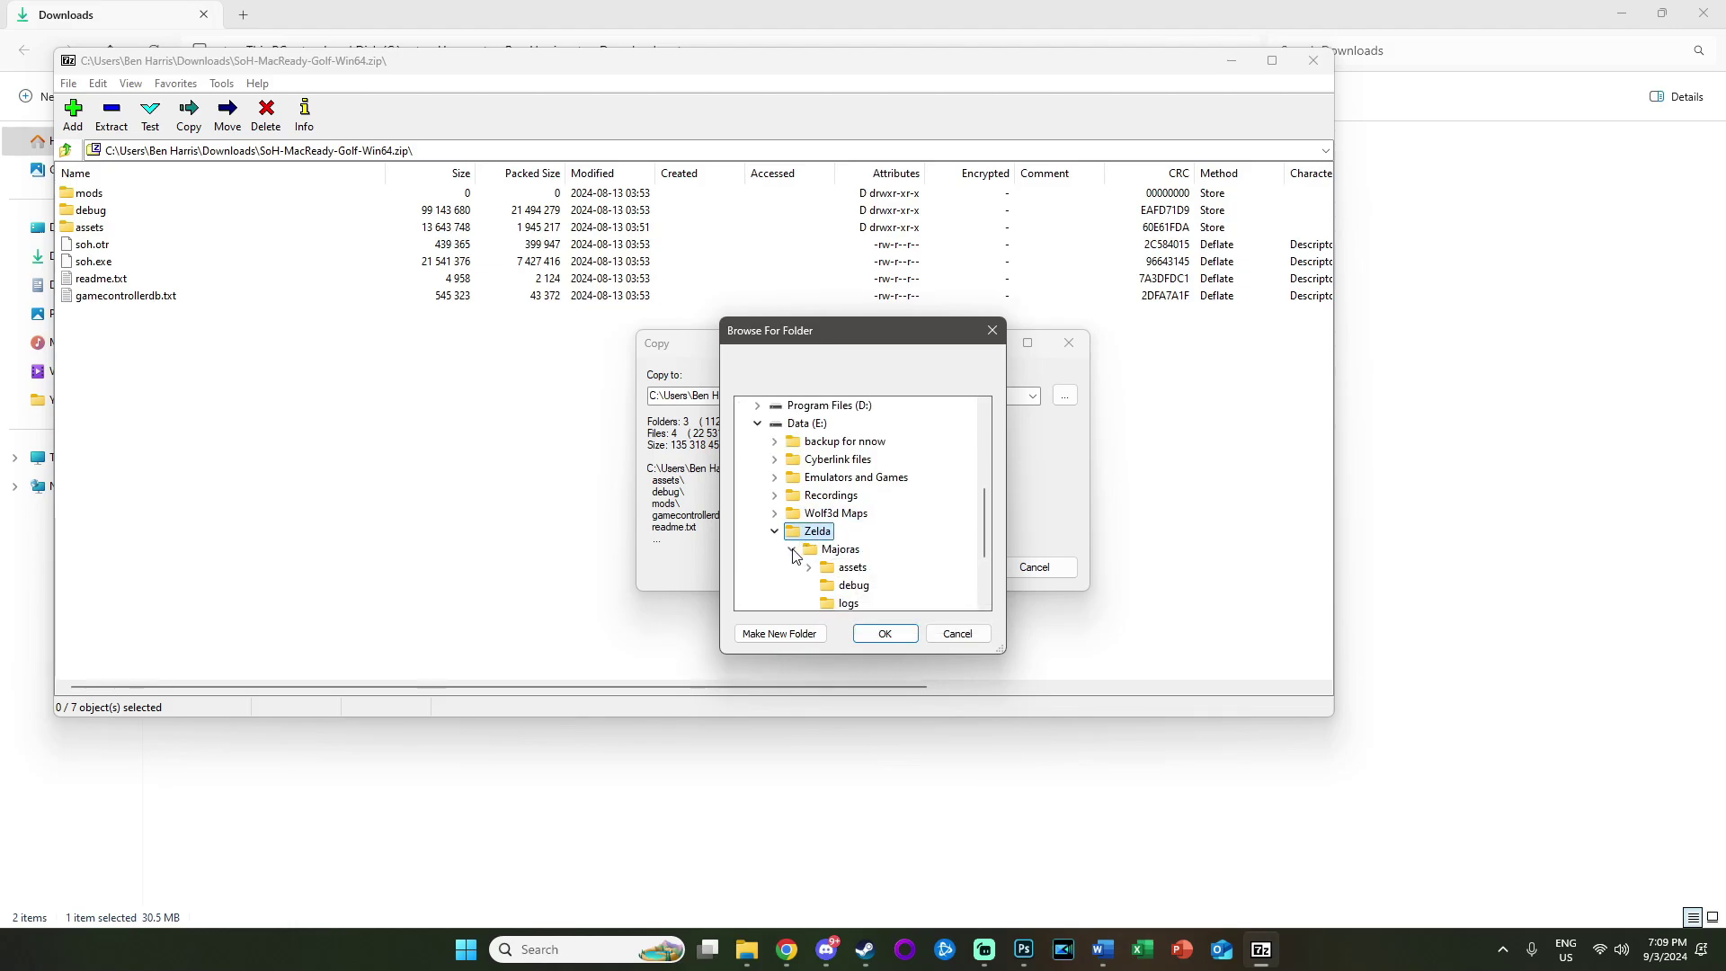
pyautogui.click(795, 633)
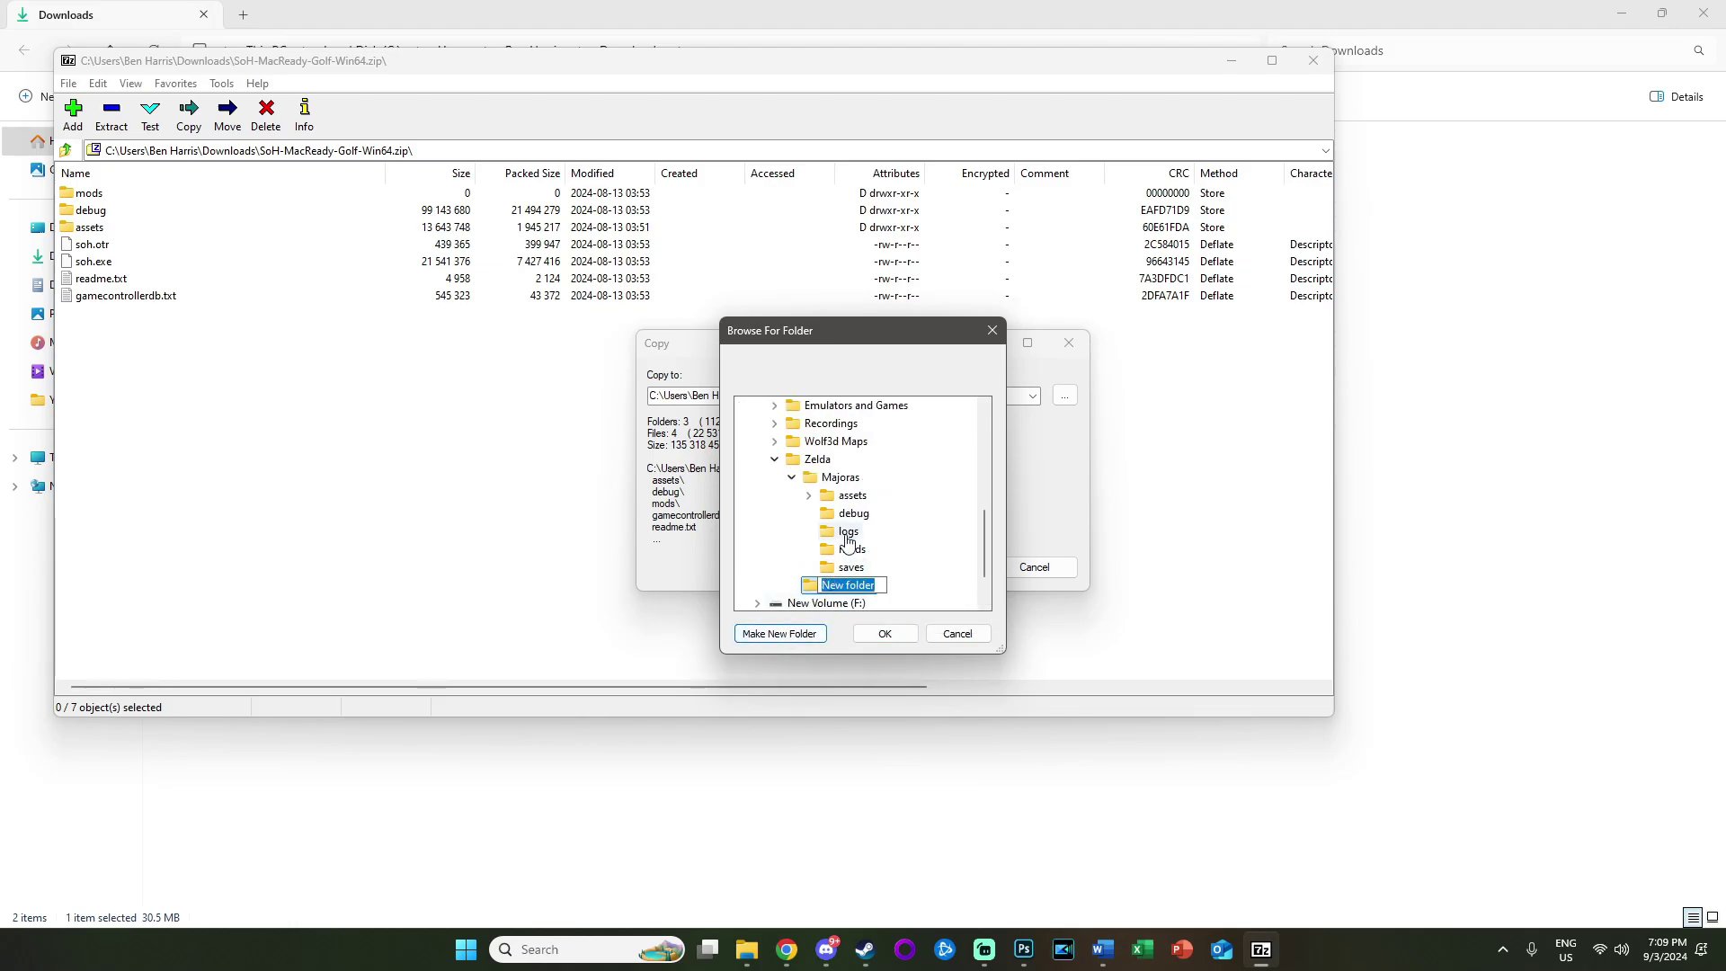
pyautogui.write('OoT')
pyautogui.press('Return')
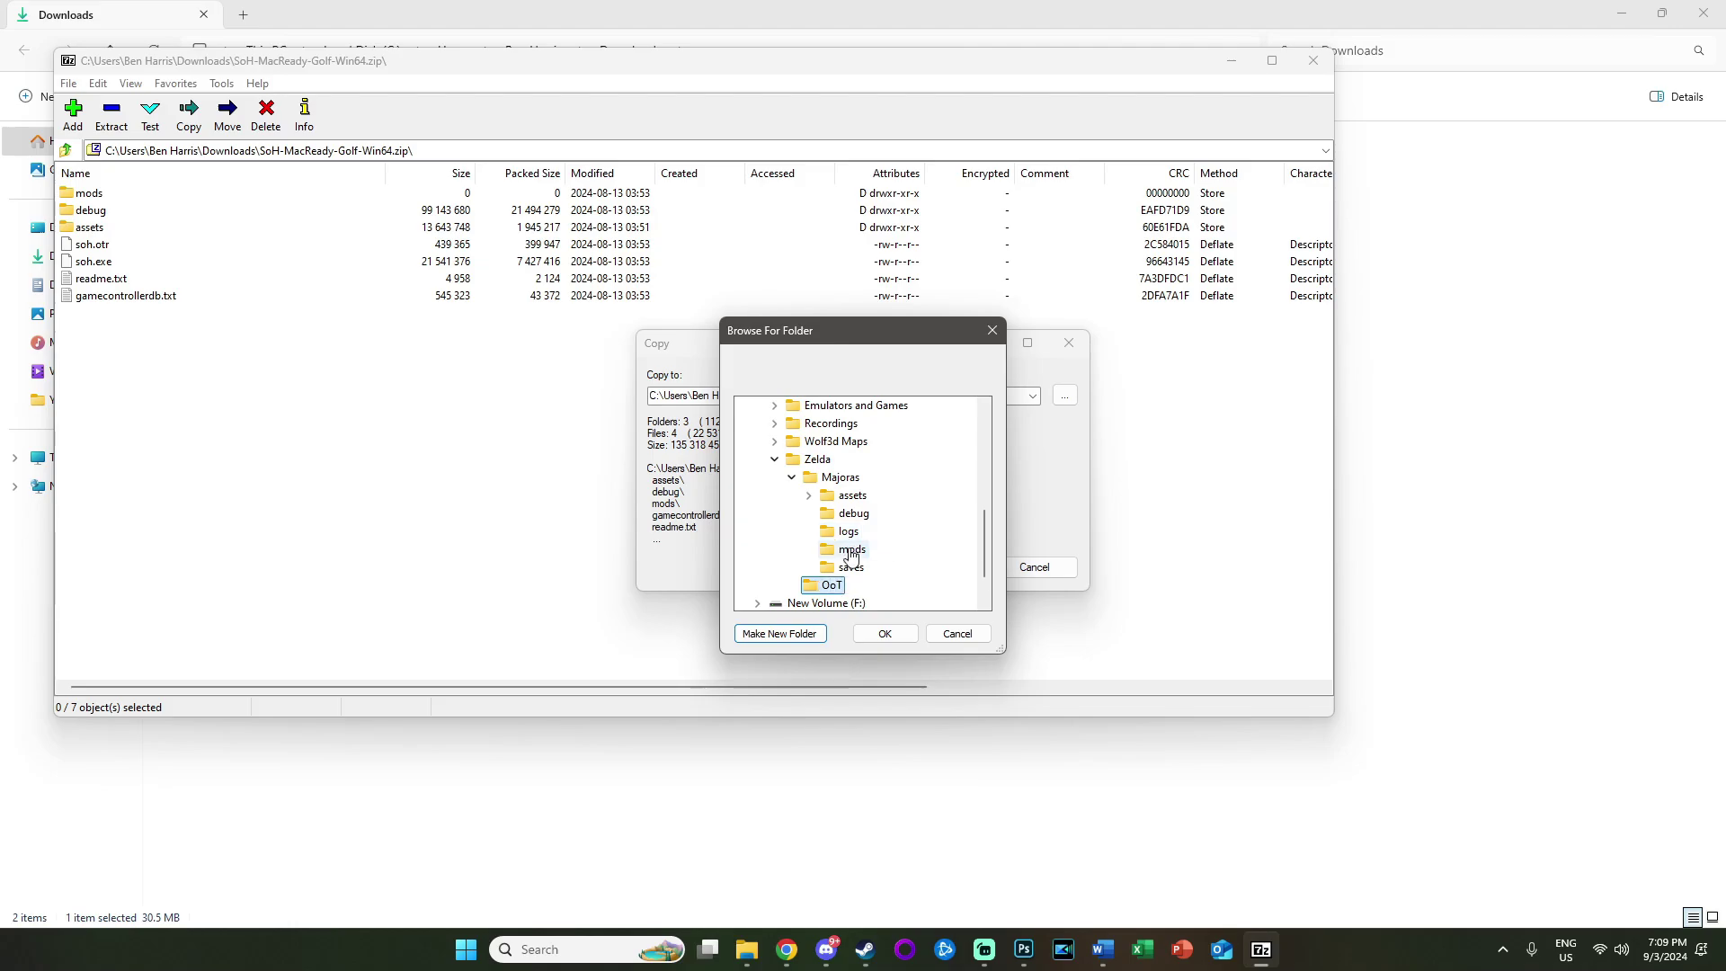
pyautogui.click(888, 635)
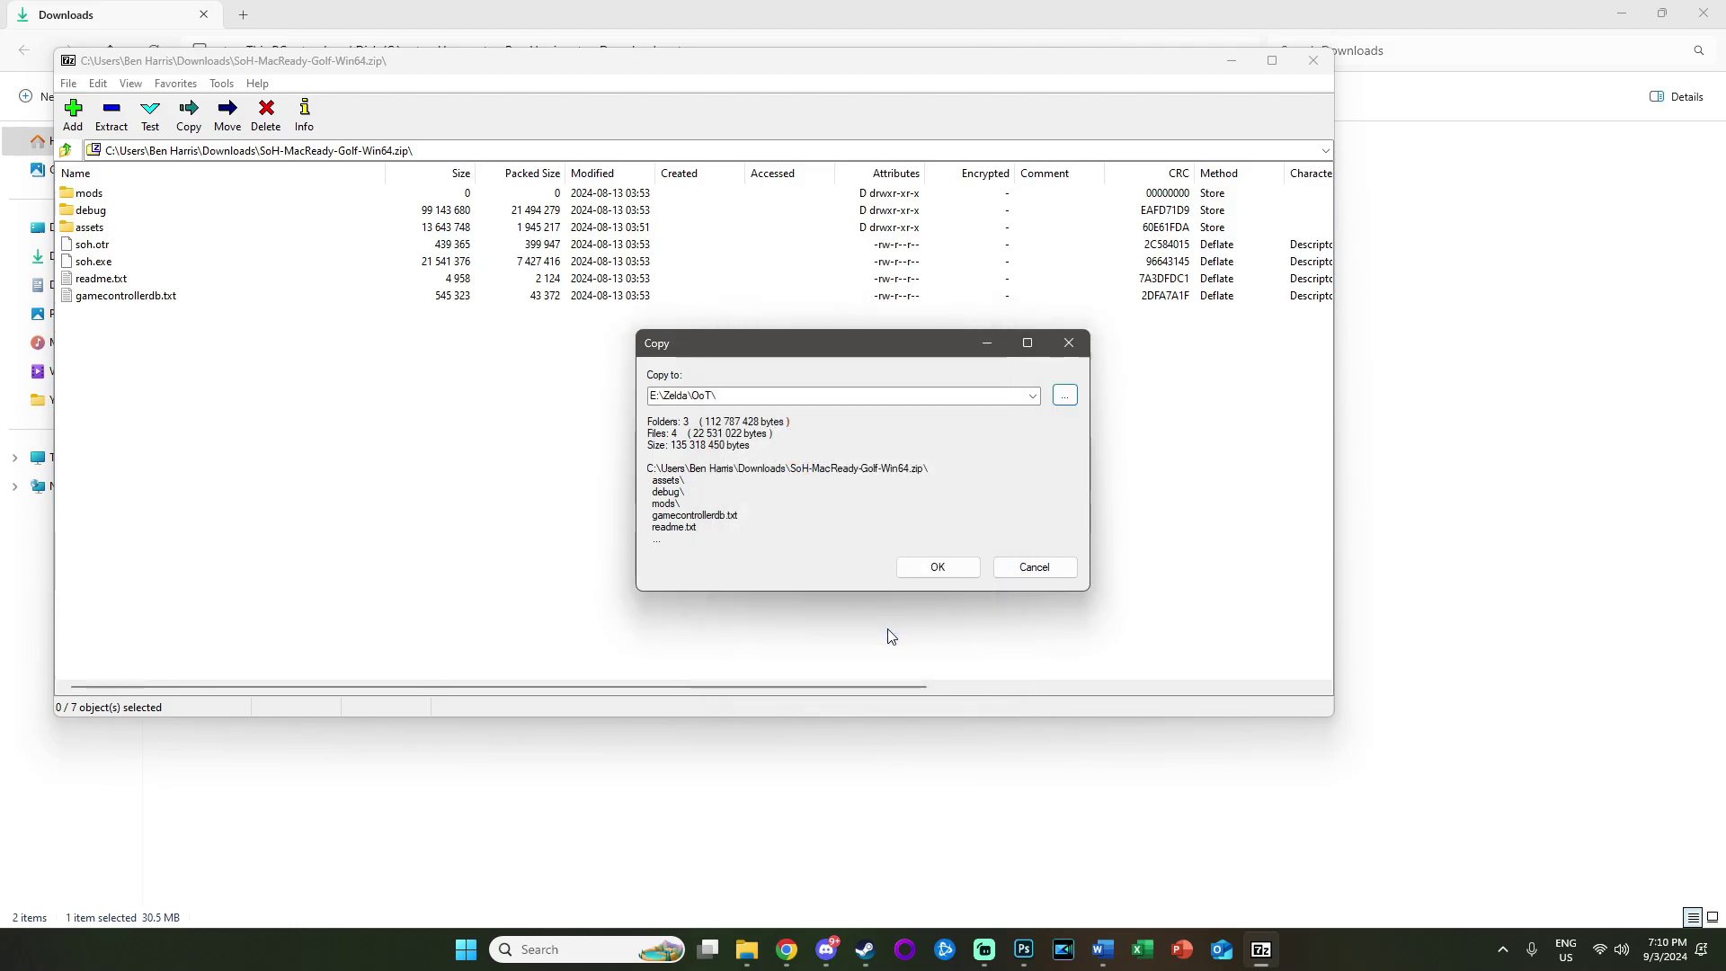
# Step: Extract the archive's contents to E:\Zelda\OoT, and close the archive and Downloads windows
pyautogui.click(931, 568)
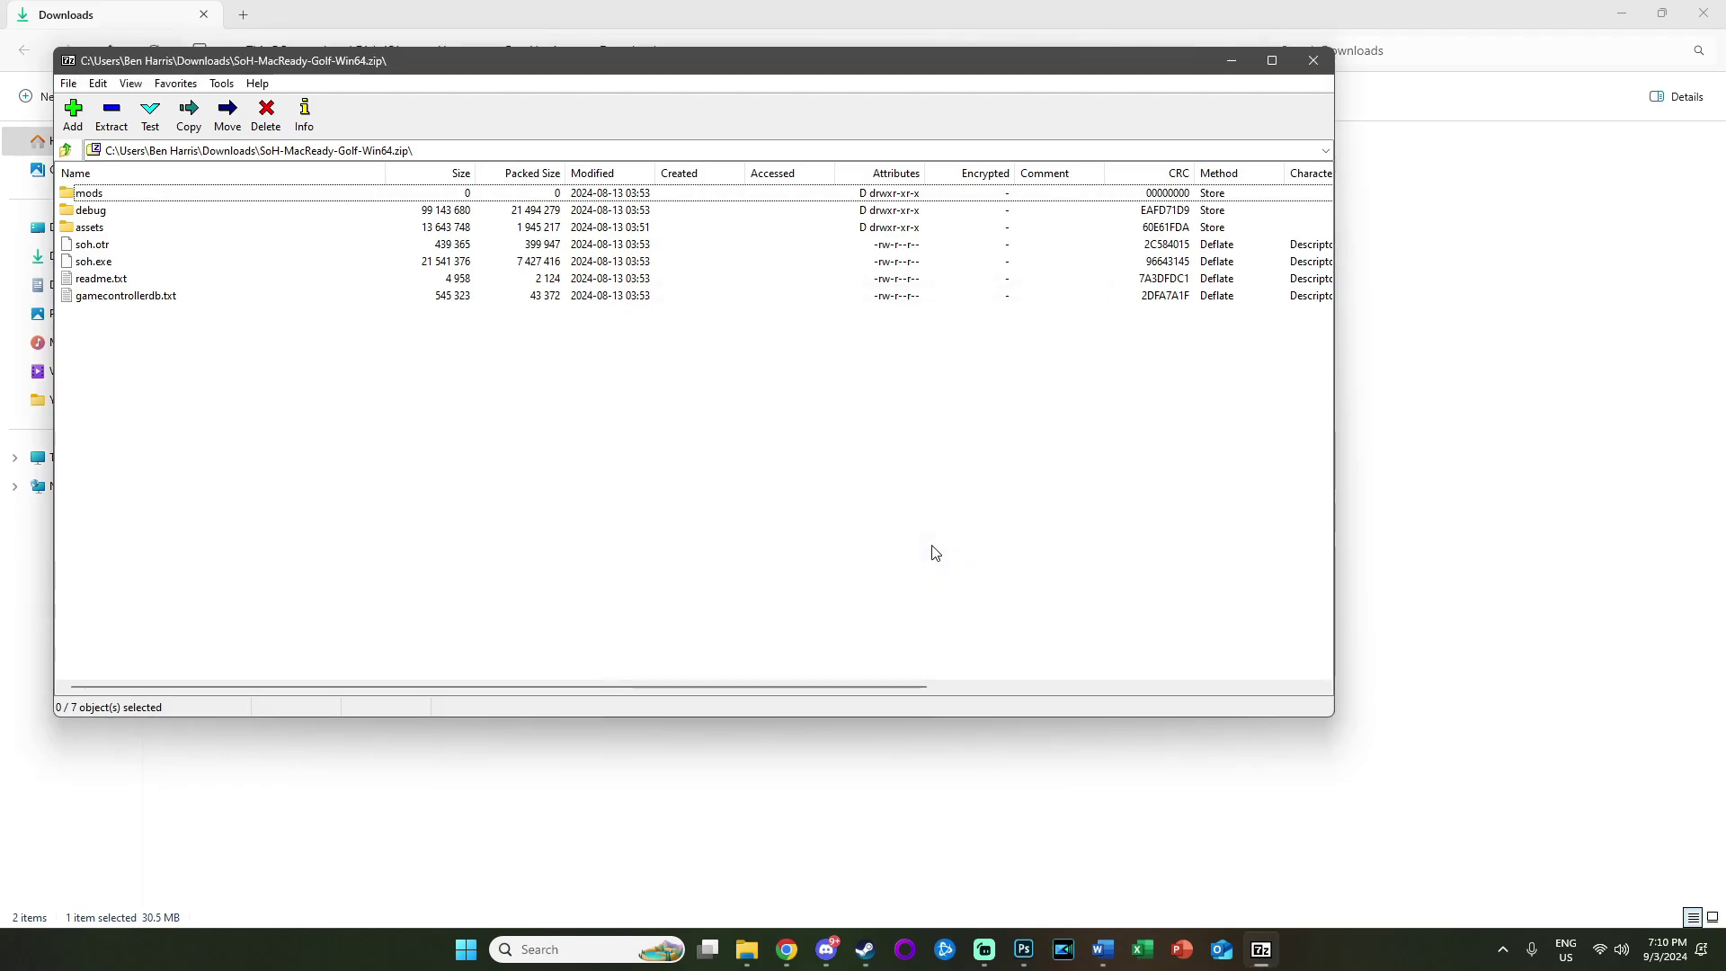
pyautogui.click(1313, 60)
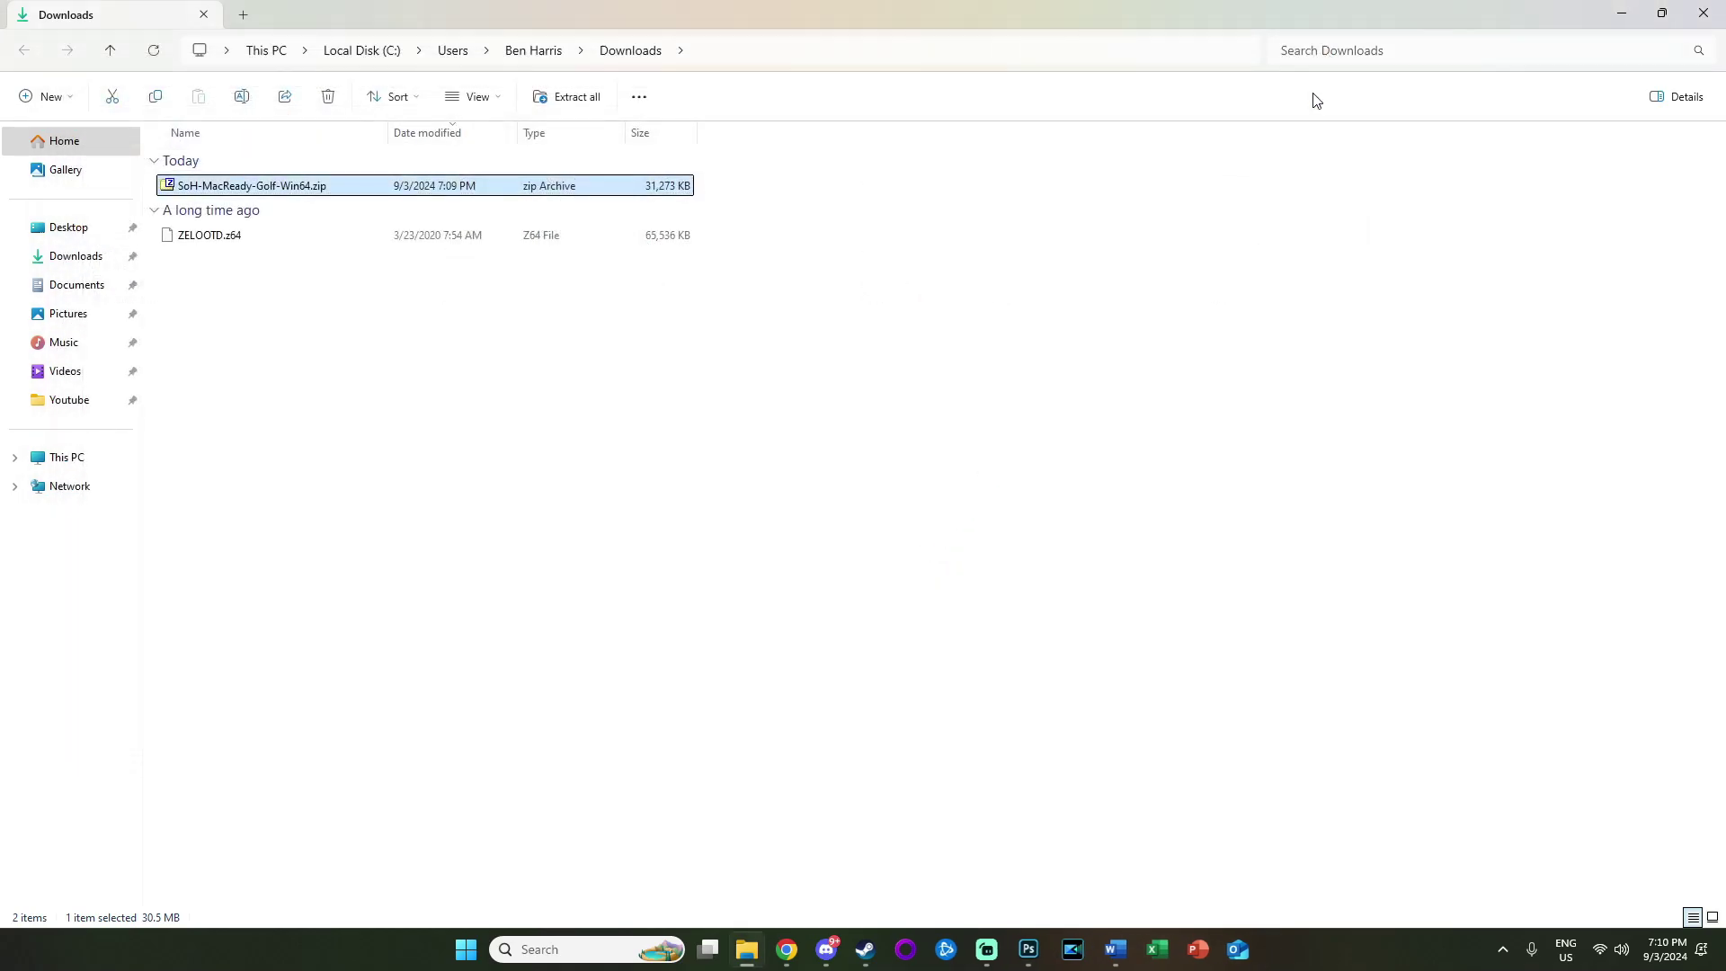
pyautogui.click(1695, 20)
# Step: Open the OoT folder inside Zelda on the Data (E:) drive in File Explorer
pyautogui.click(768, 950)
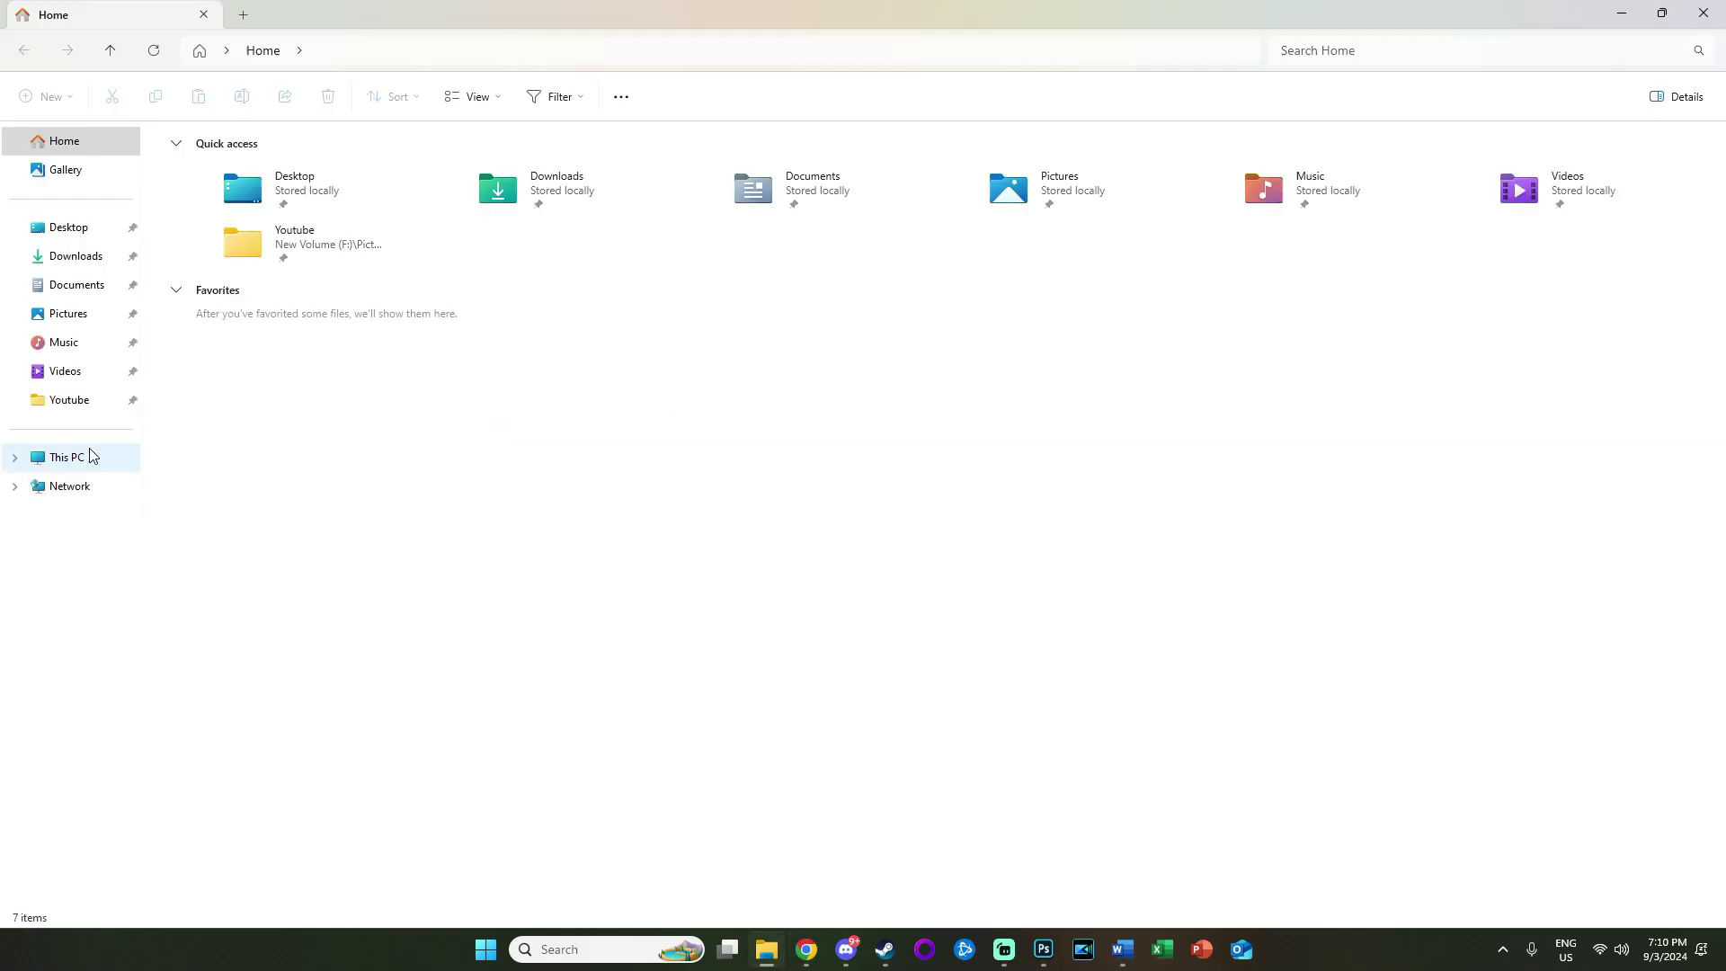
pyautogui.click(90, 456)
pyautogui.doubleClick(719, 174)
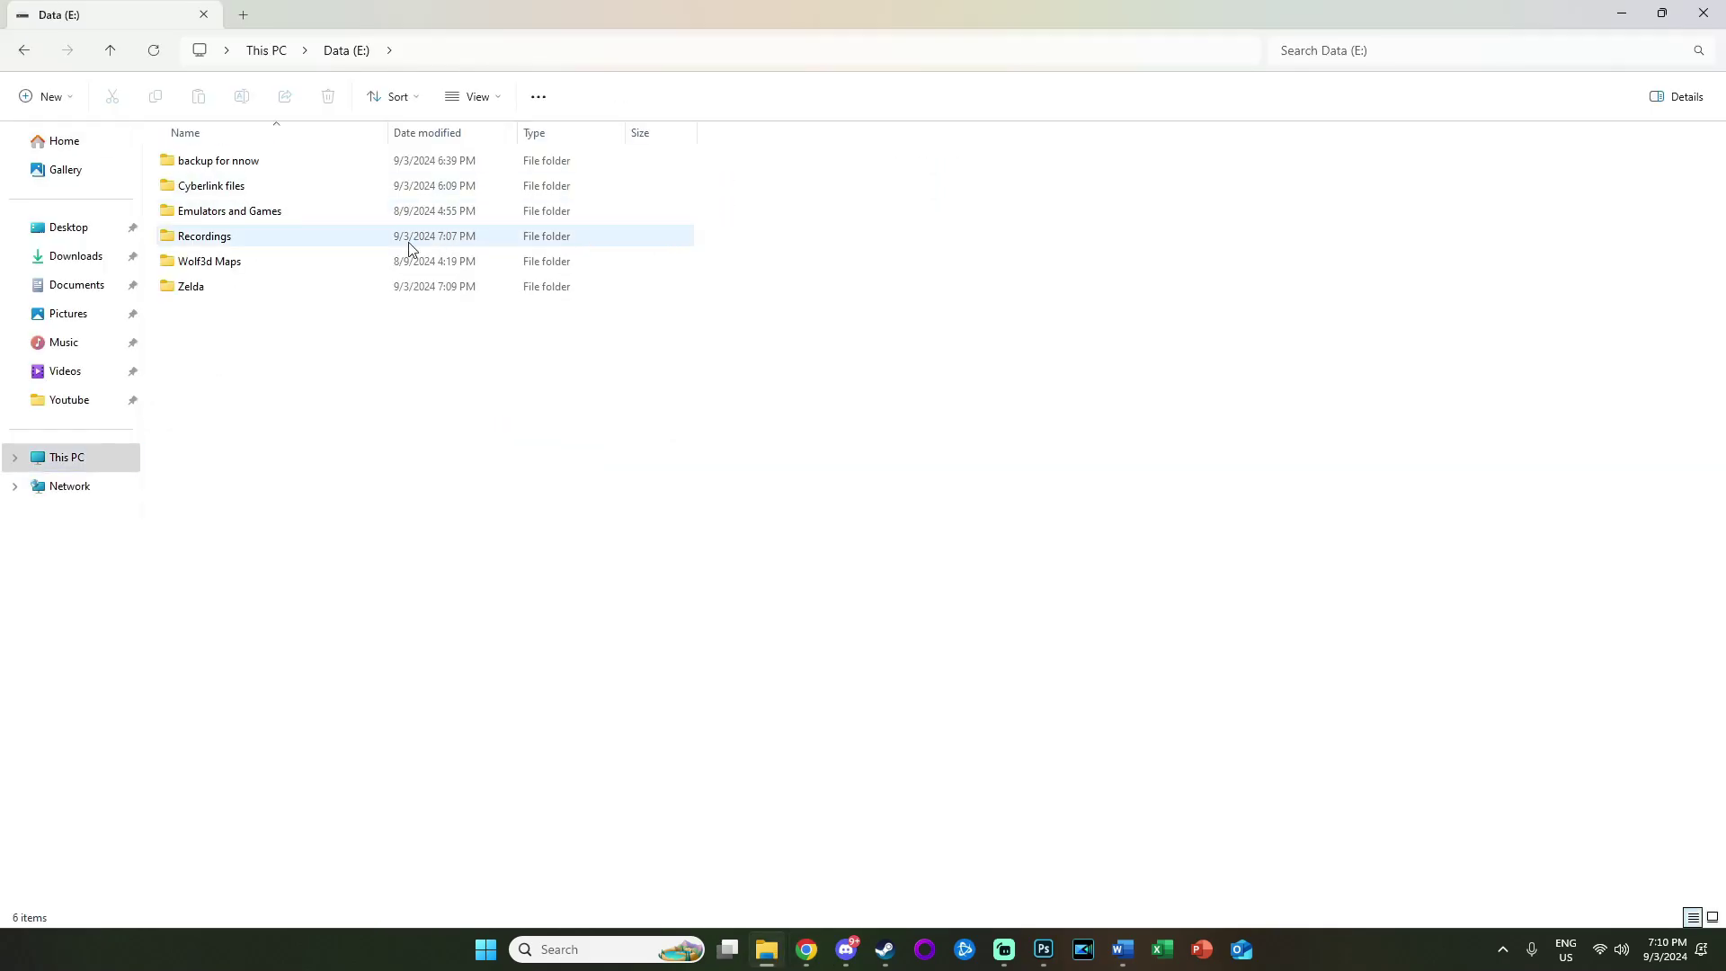
pyautogui.doubleClick(228, 285)
pyautogui.doubleClick(236, 187)
pyautogui.click(274, 293)
pyautogui.doubleClick(274, 293)
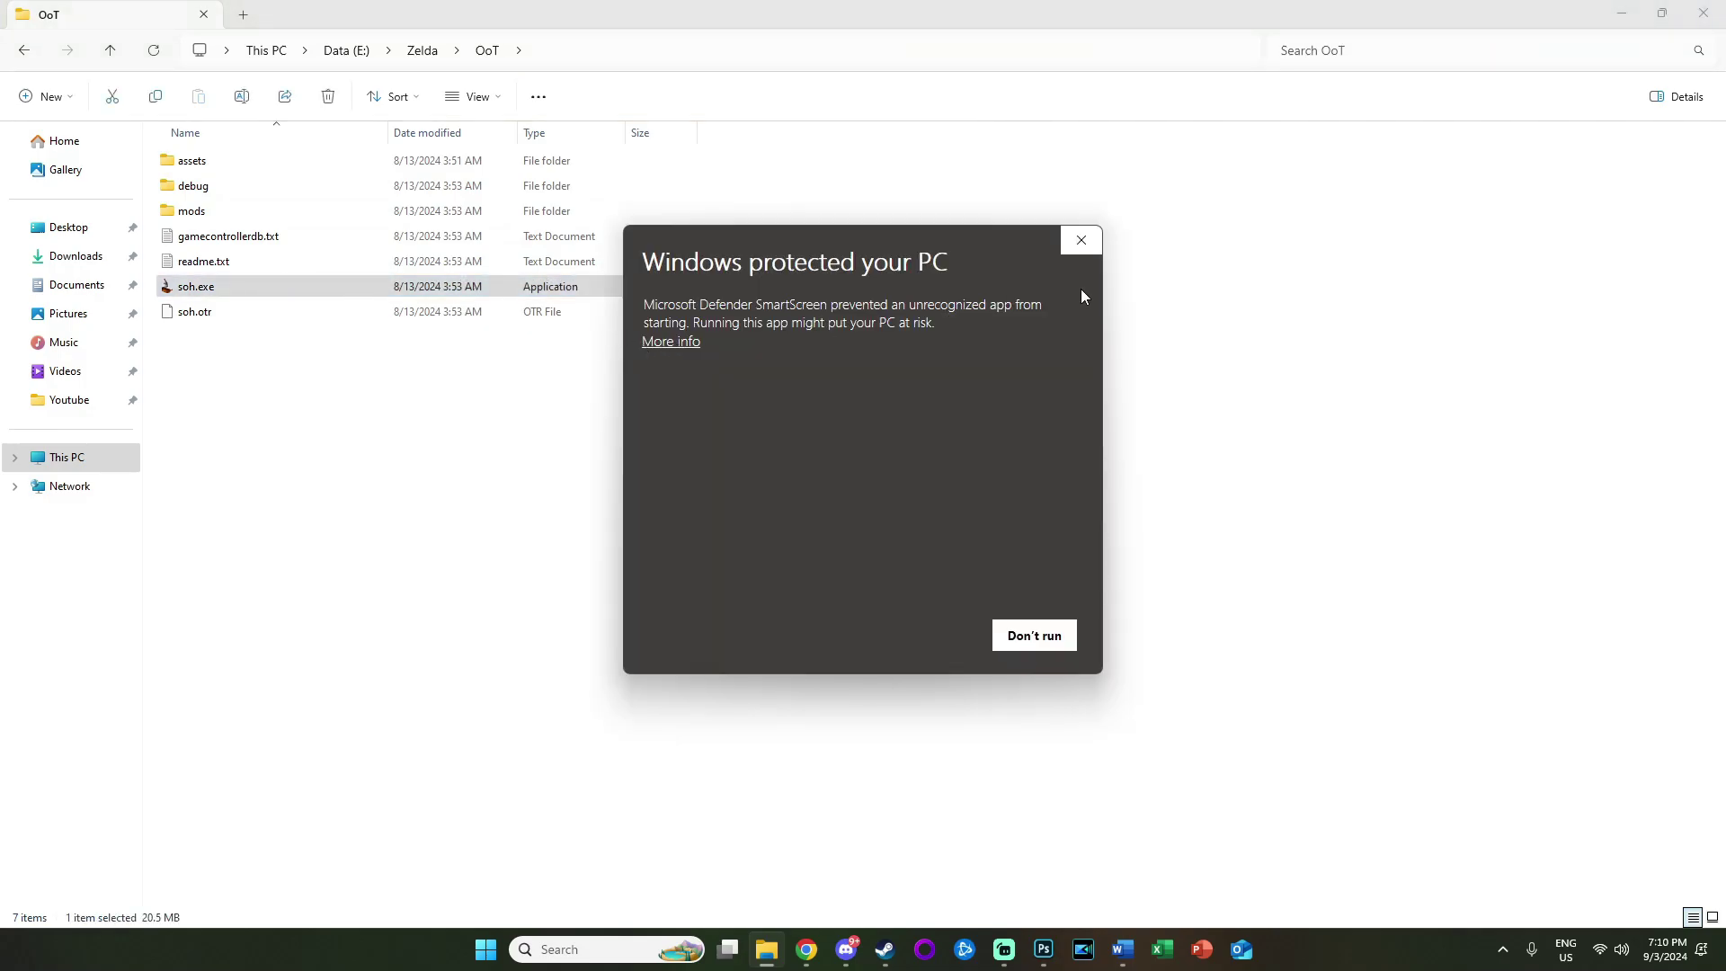
pyautogui.click(1078, 245)
pyautogui.click(275, 385)
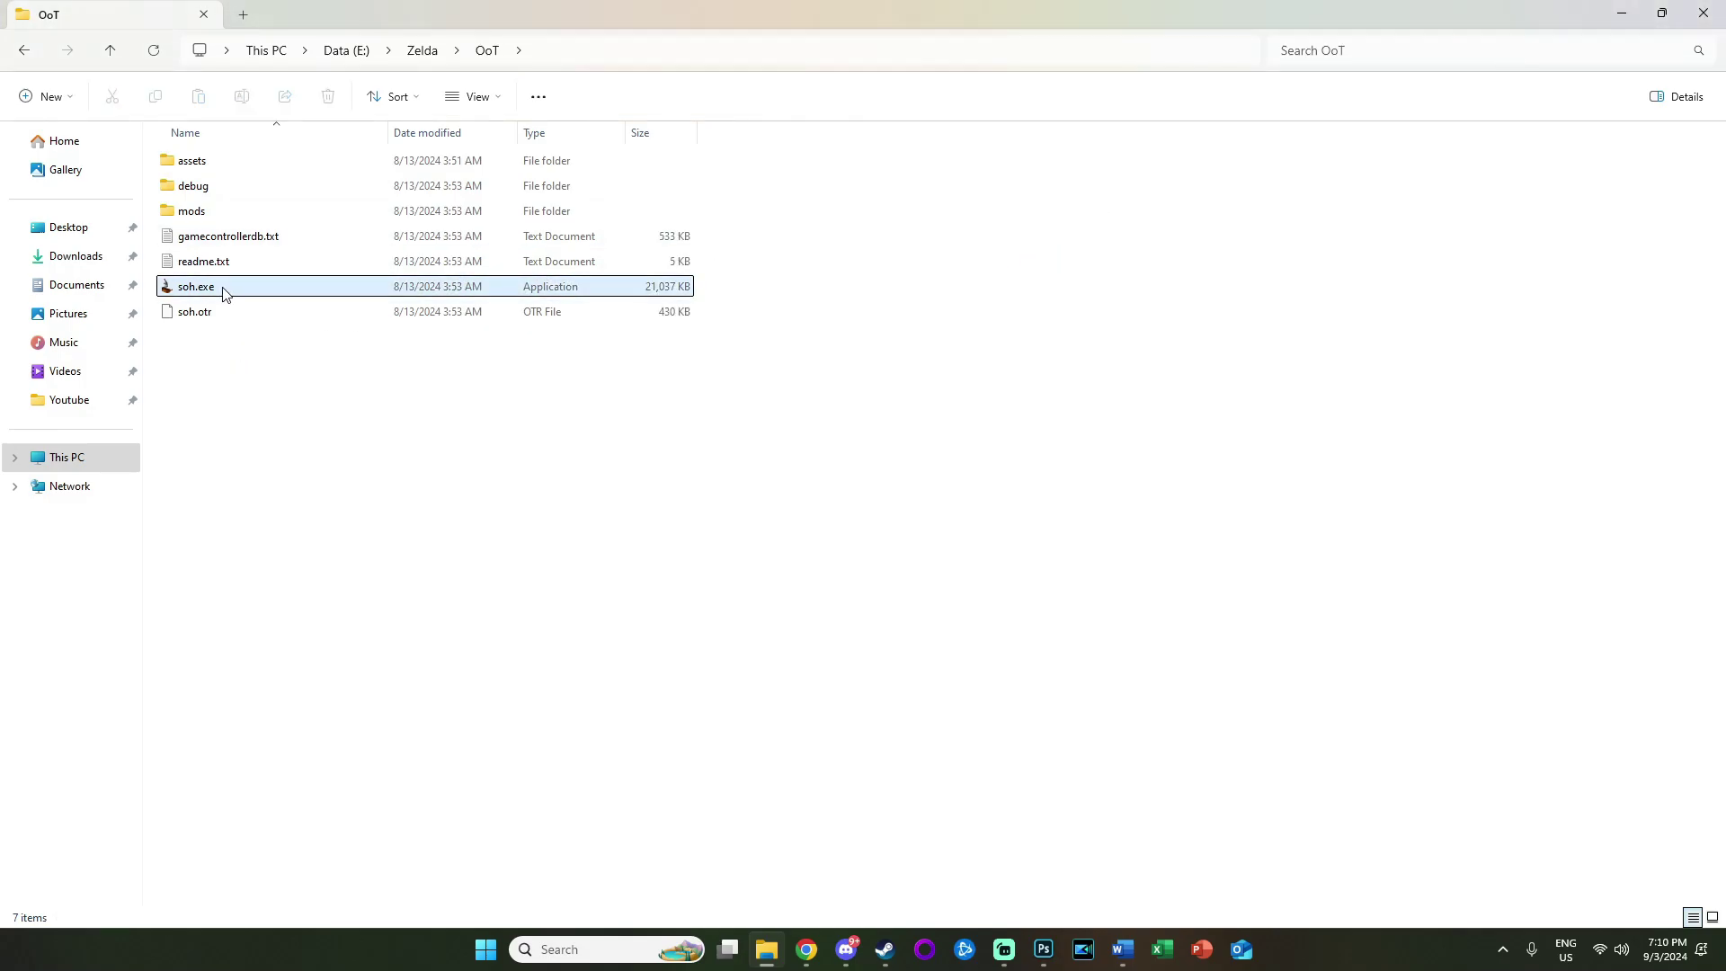
# Step: Copy the ZELOOTD.z64 ROM file from Downloads into the E:\Zelda\OoT folder
pyautogui.click(79, 258)
pyautogui.click(256, 244)
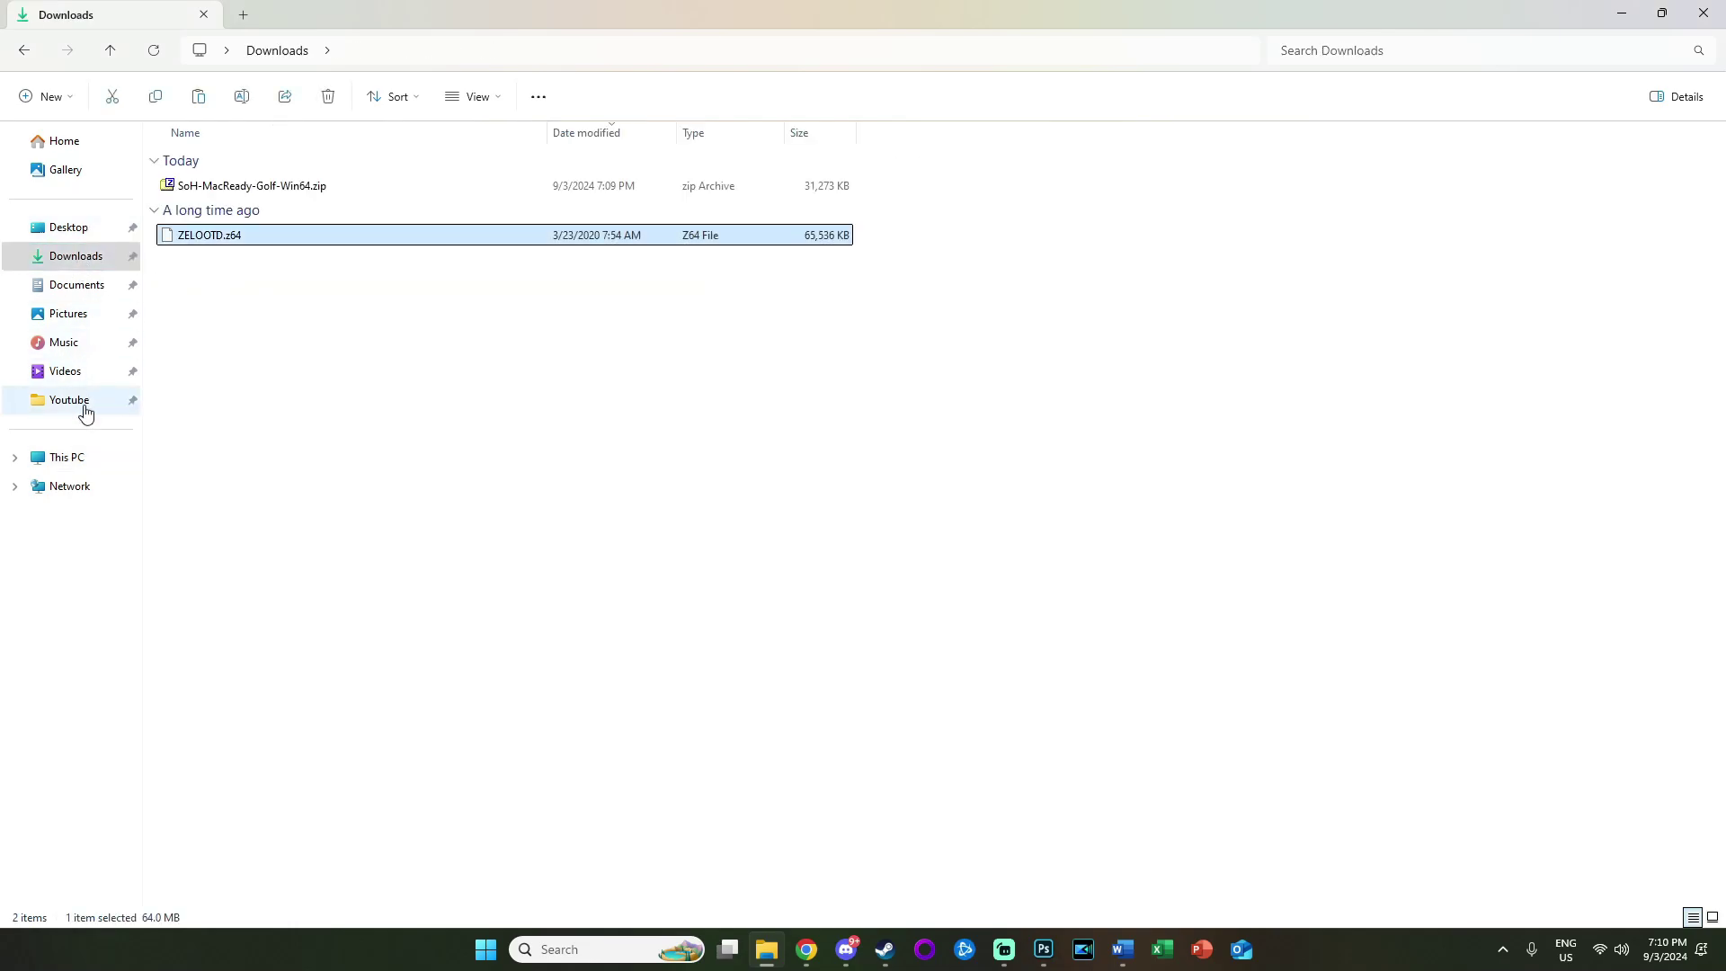
pyautogui.click(25, 50)
pyautogui.hotkey('ctrl', 'v')
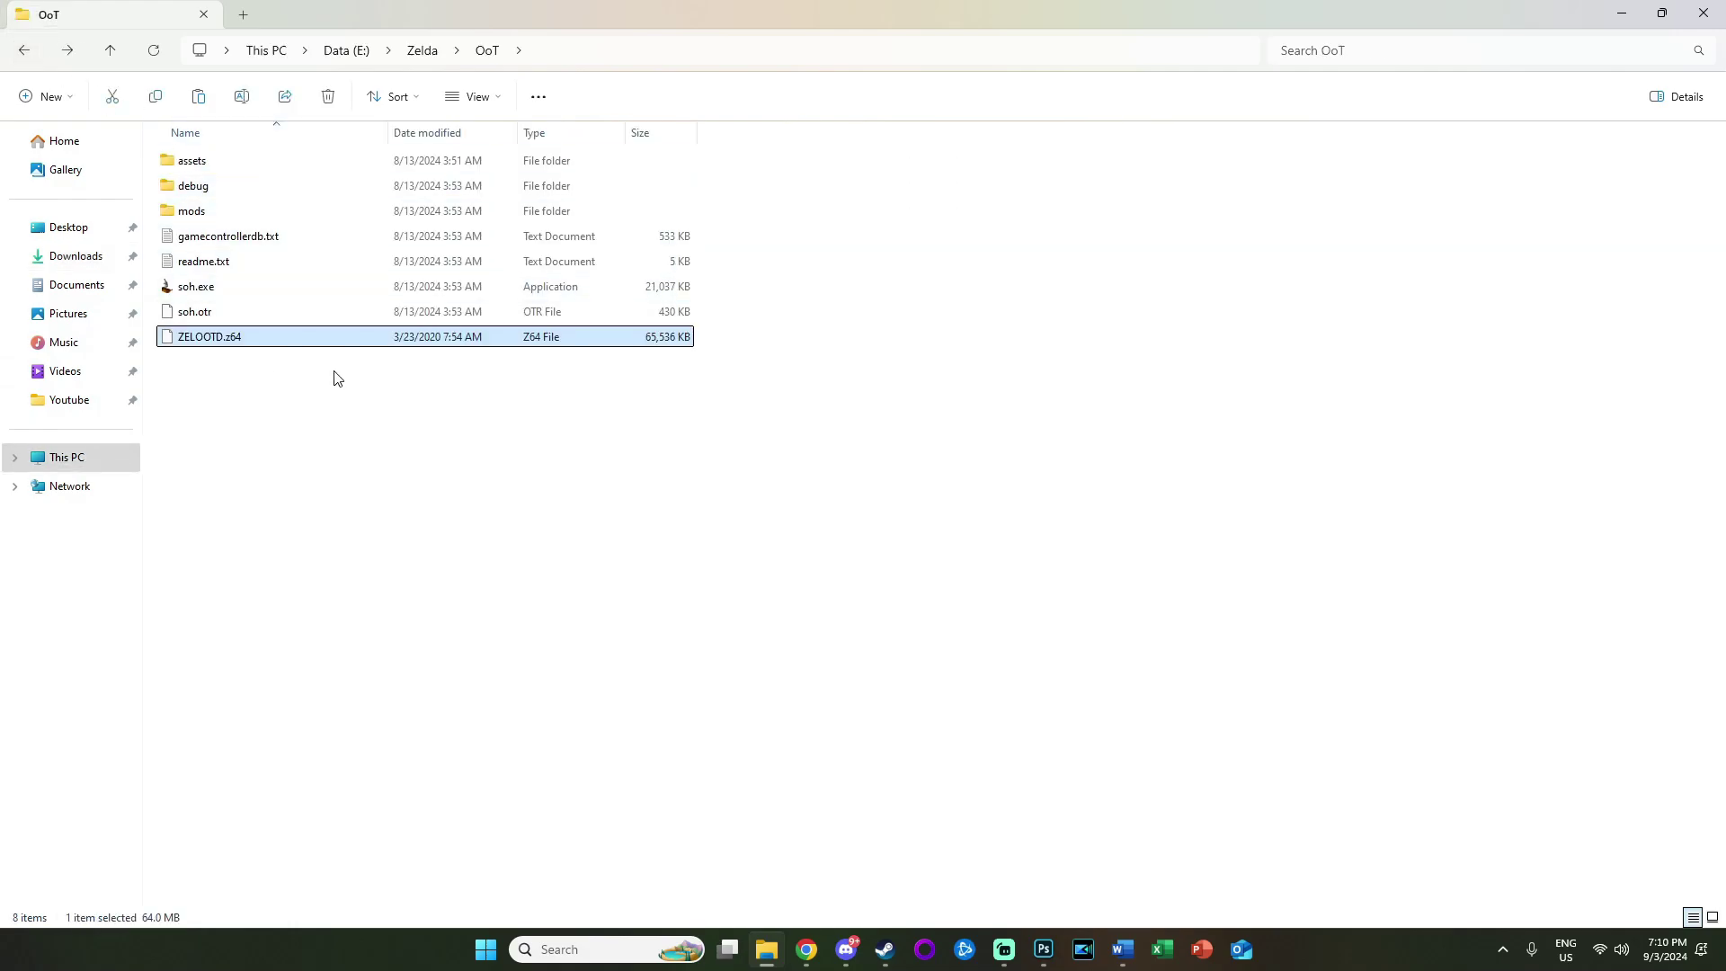
pyautogui.click(315, 388)
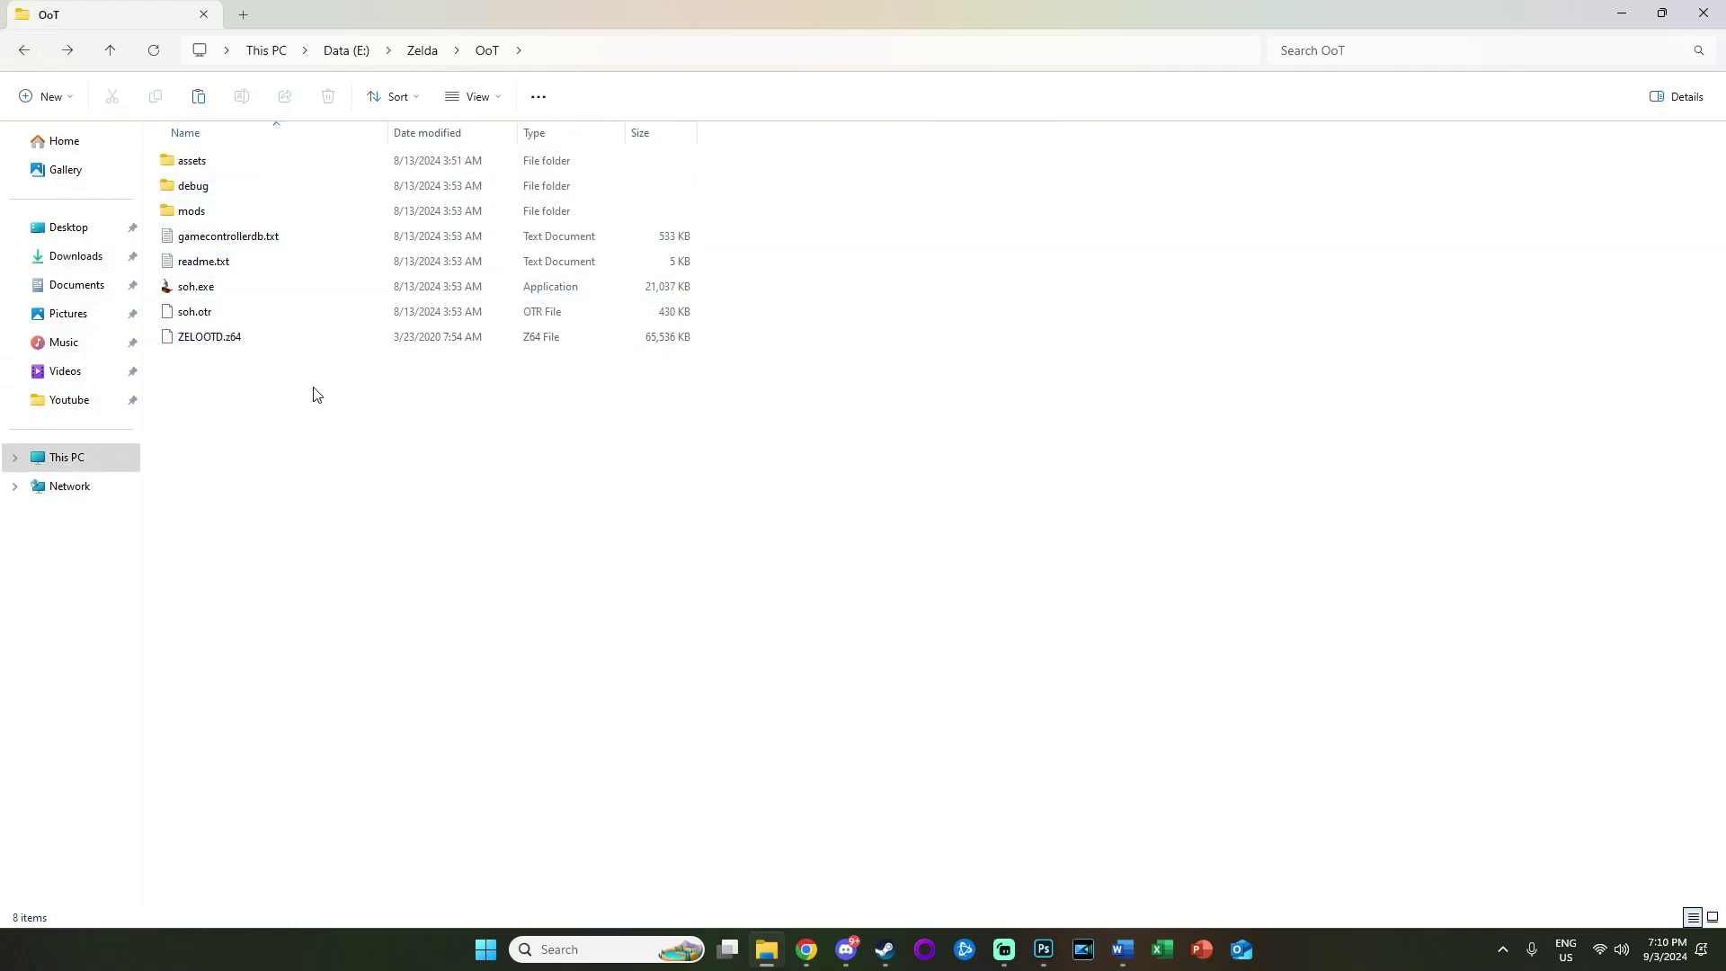
# Step: Launch soh.exe from the OoT folder and allow it to run anyway despite the SmartScreen block
pyautogui.doubleClick(252, 287)
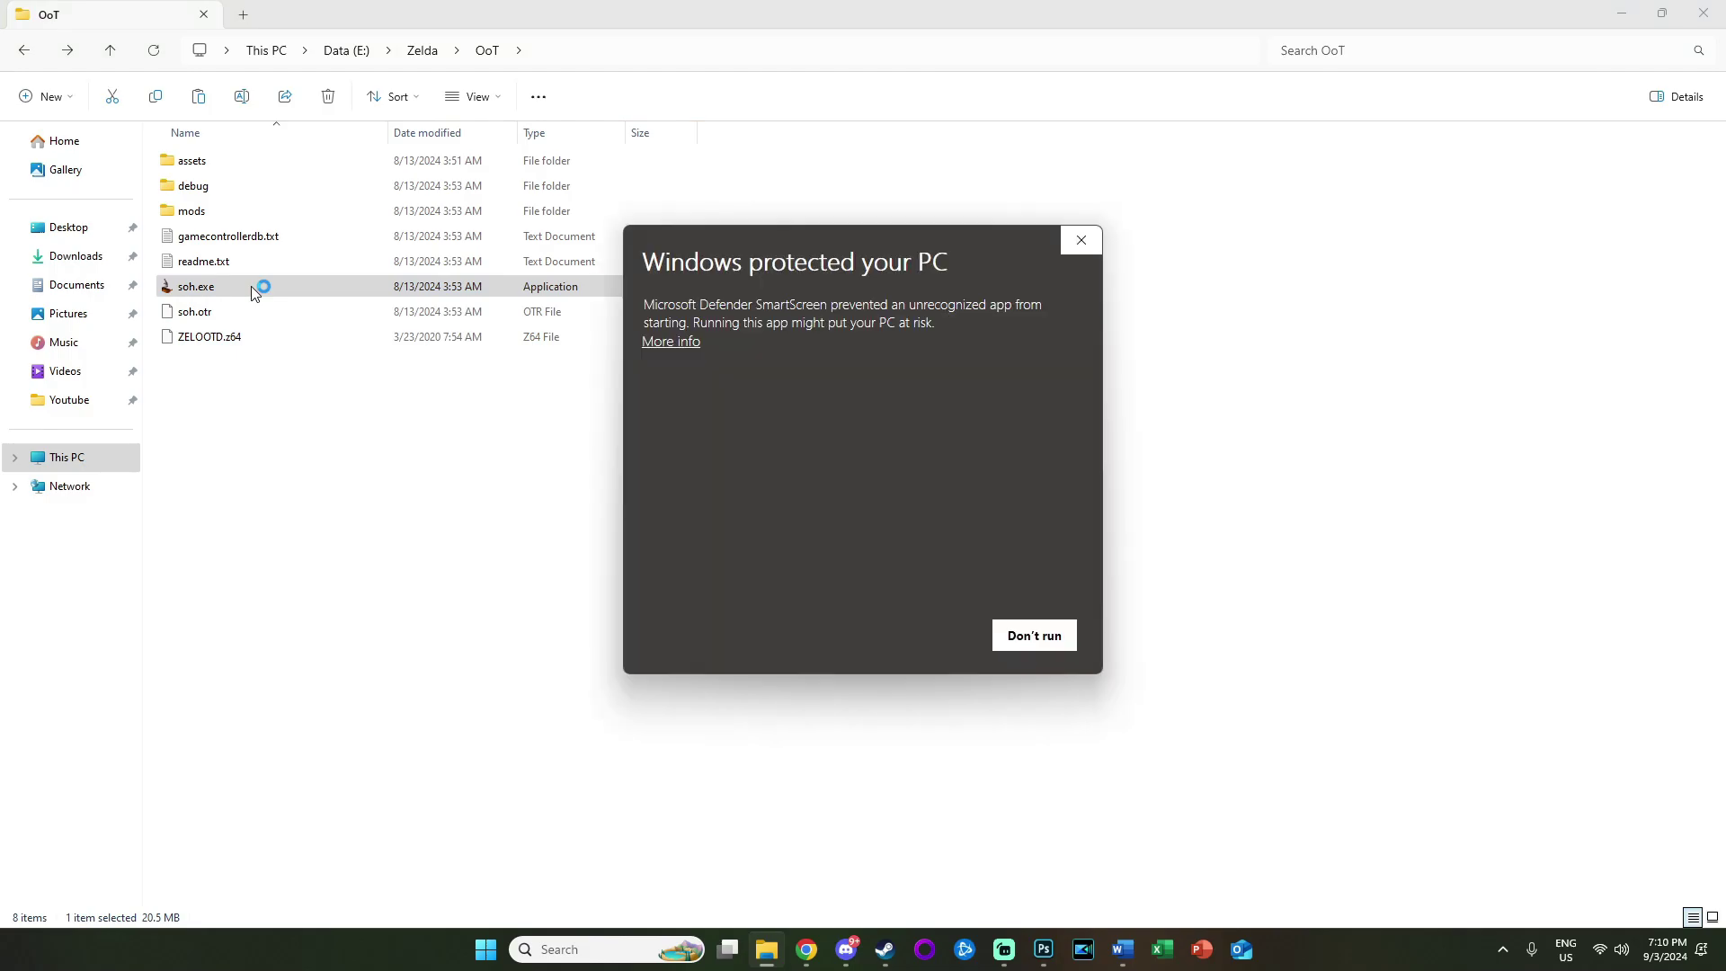
pyautogui.click(665, 343)
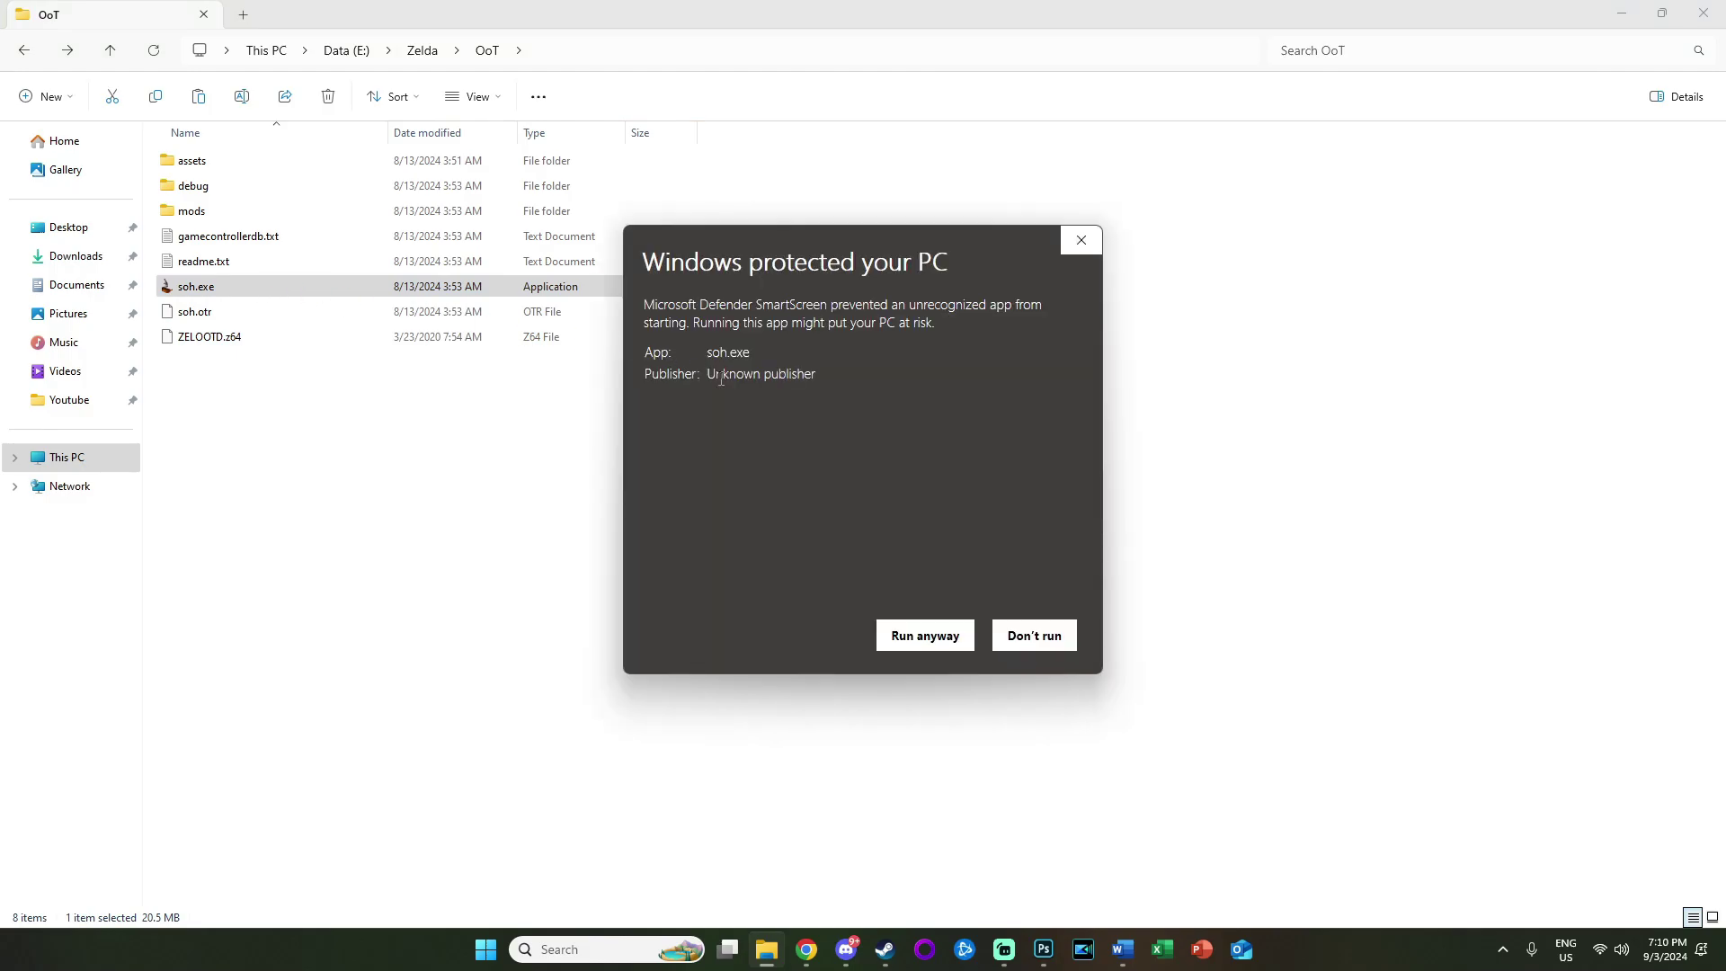
pyautogui.click(917, 638)
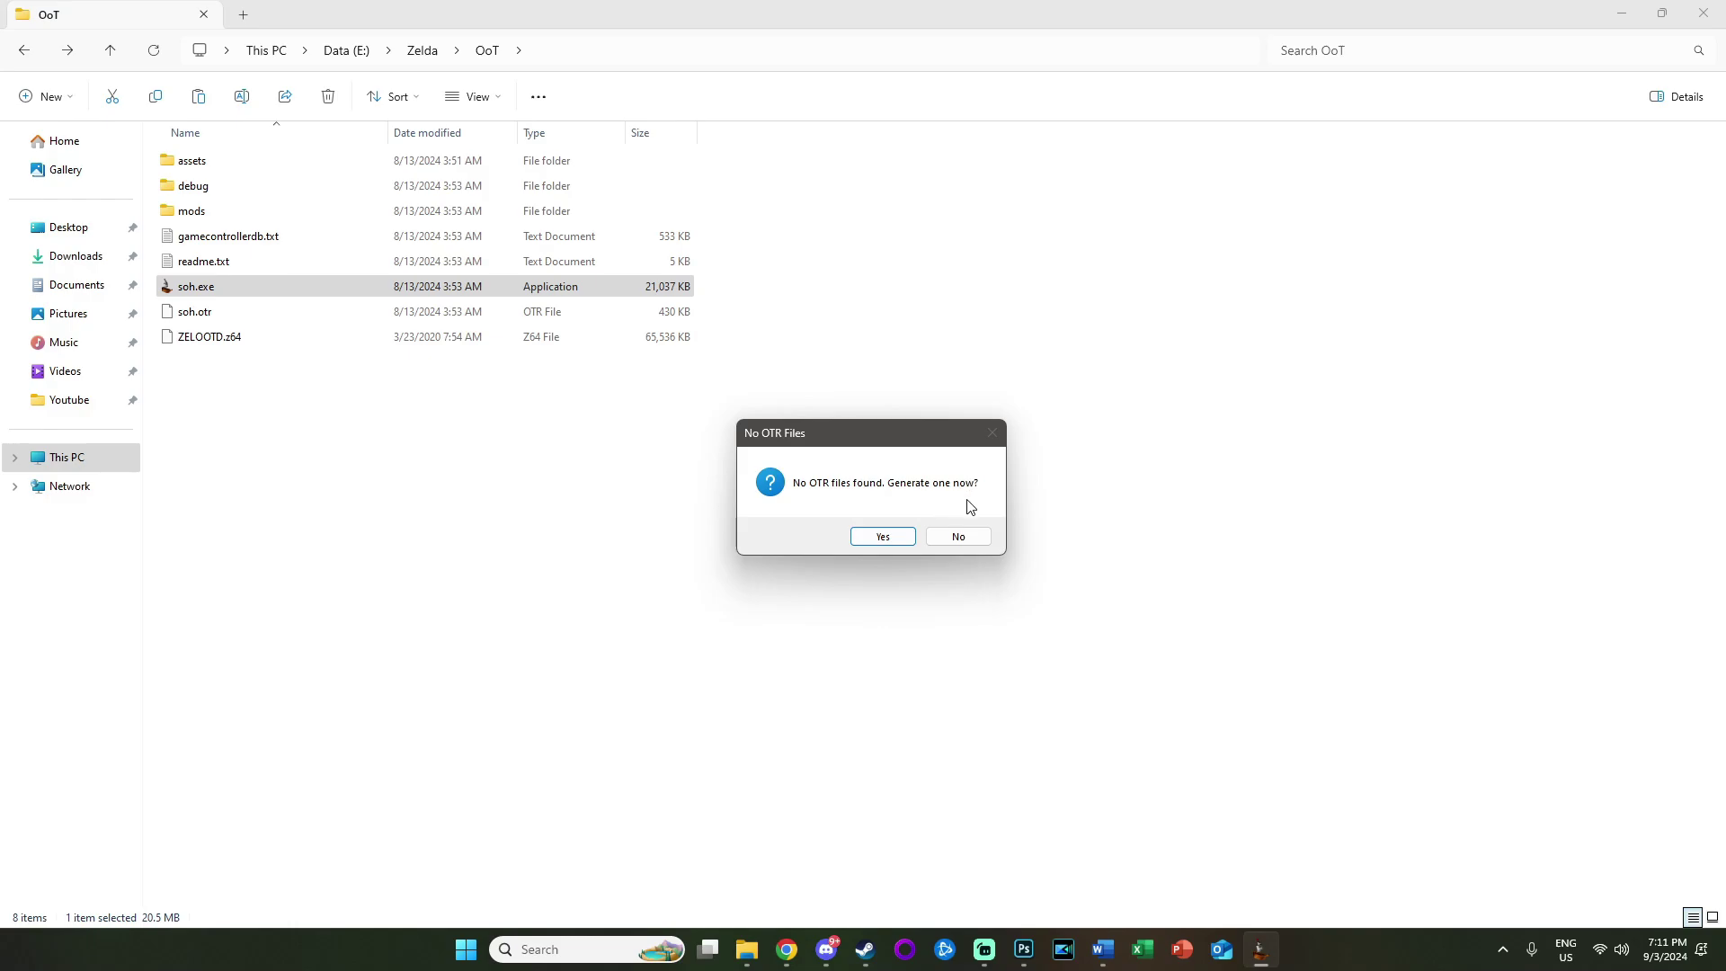
# Step: Generate the OTR file from the detected ZELOOTD.z64 ROM and decline extracting another ROM
pyautogui.click(878, 535)
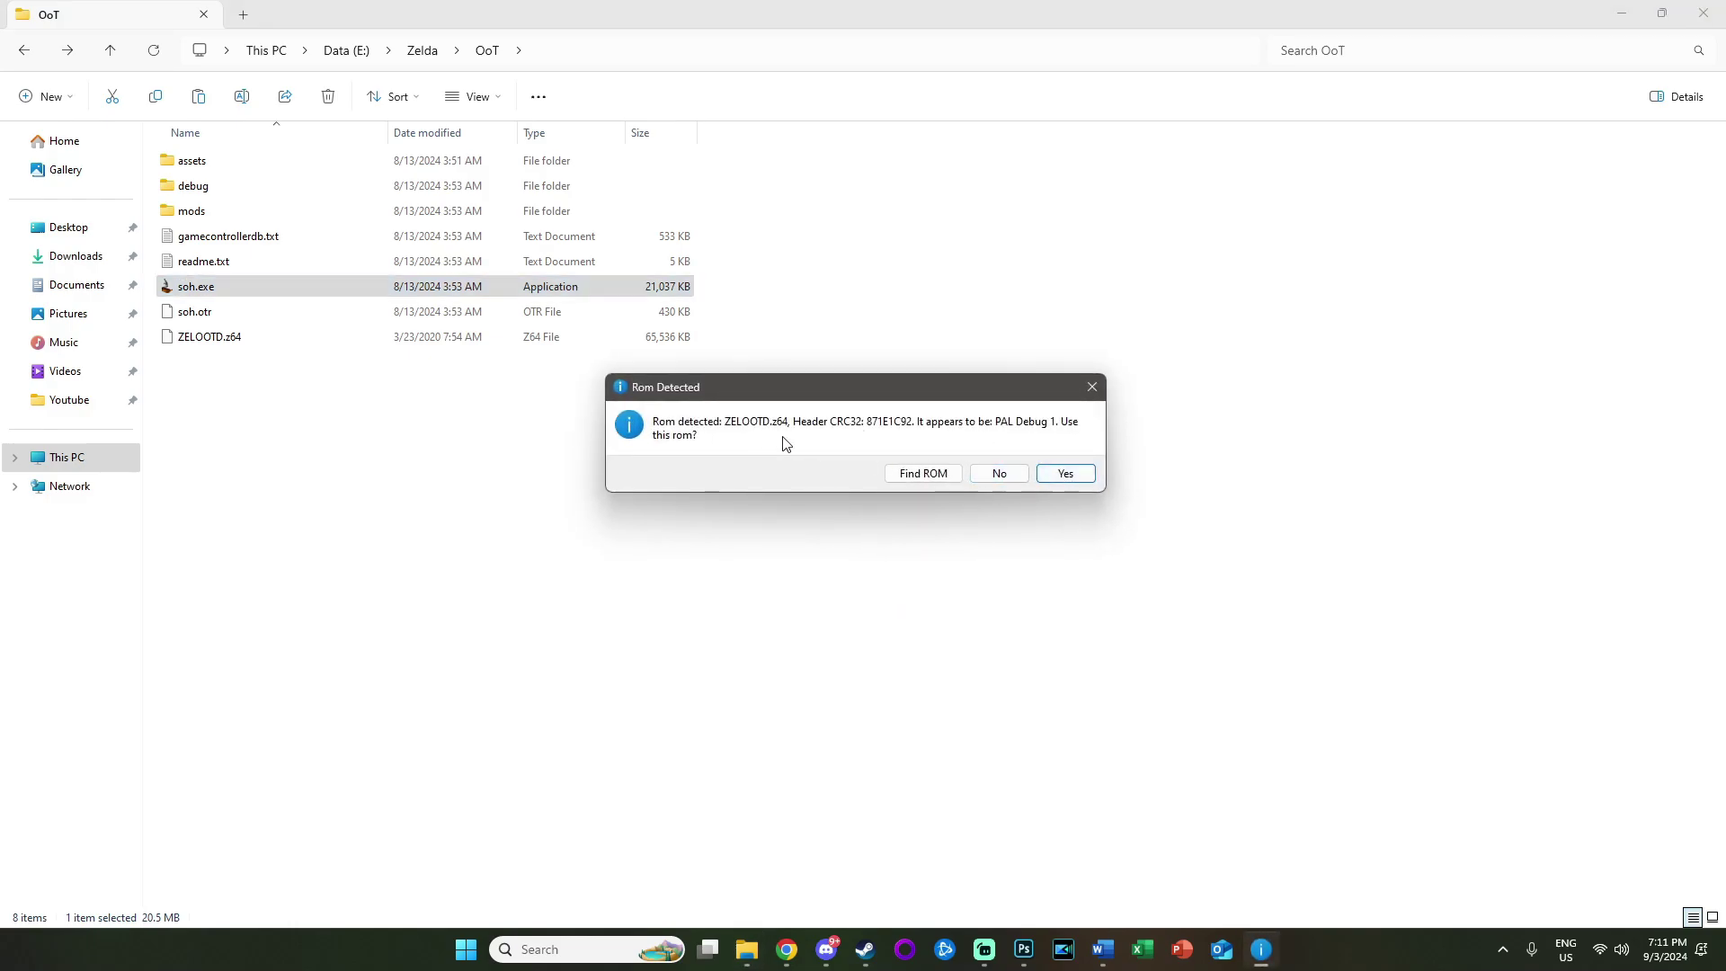
pyautogui.click(1065, 473)
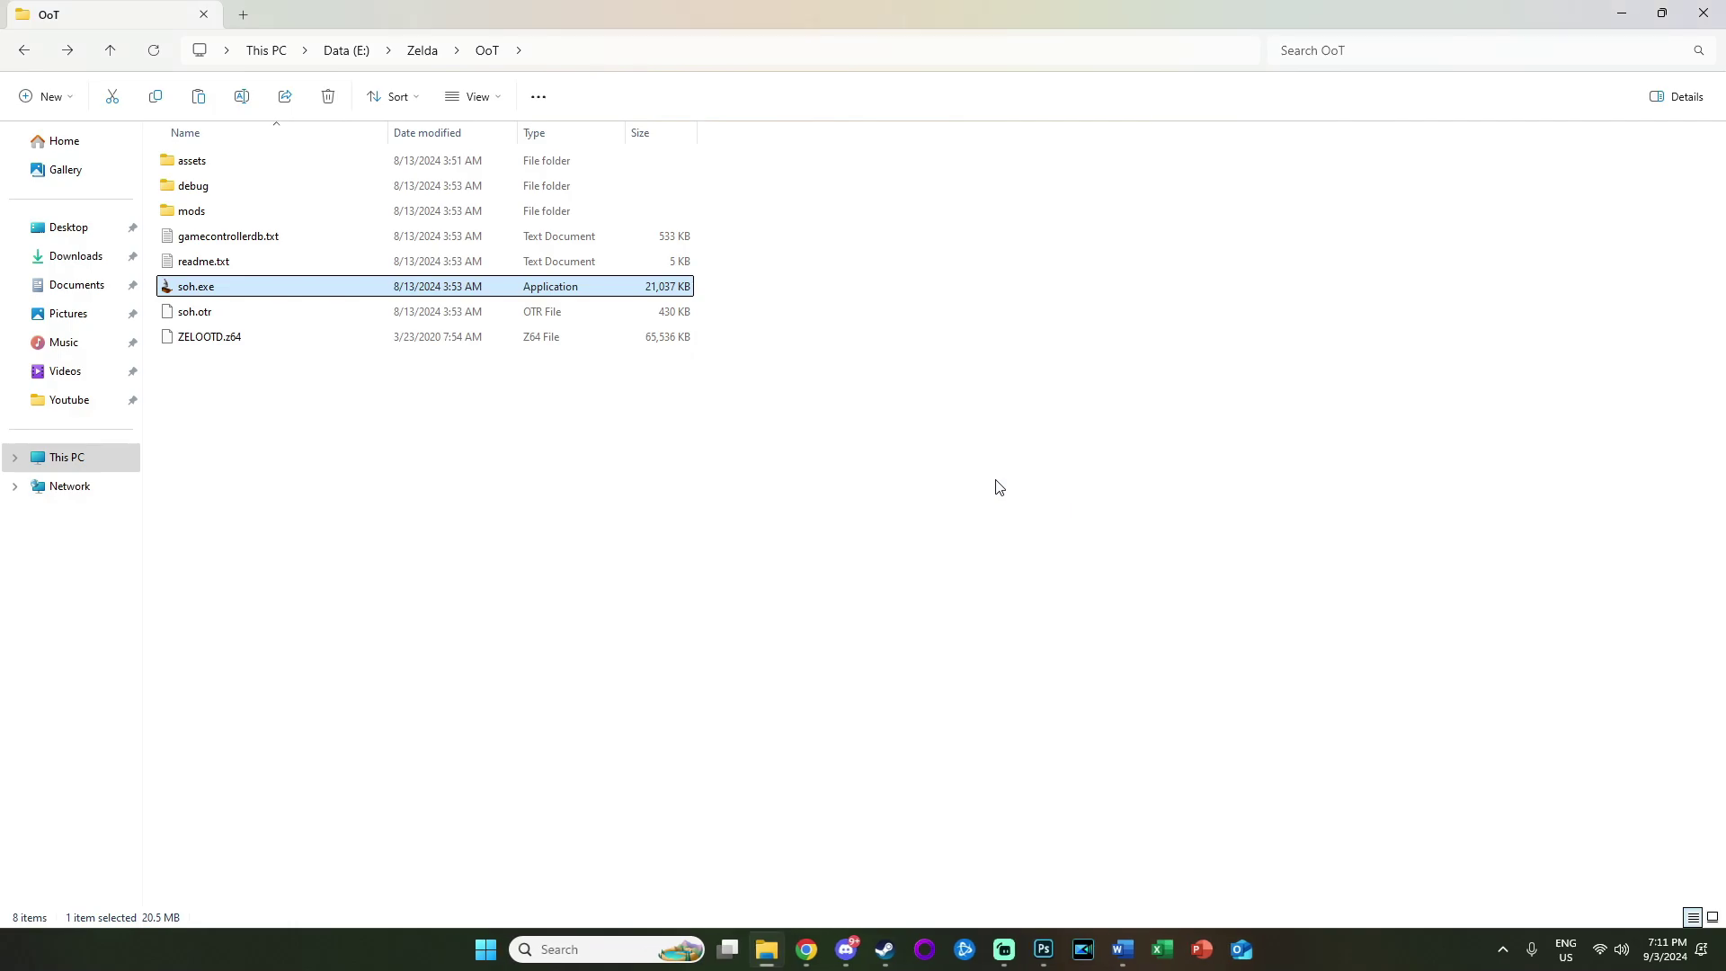
pyautogui.press('Return')
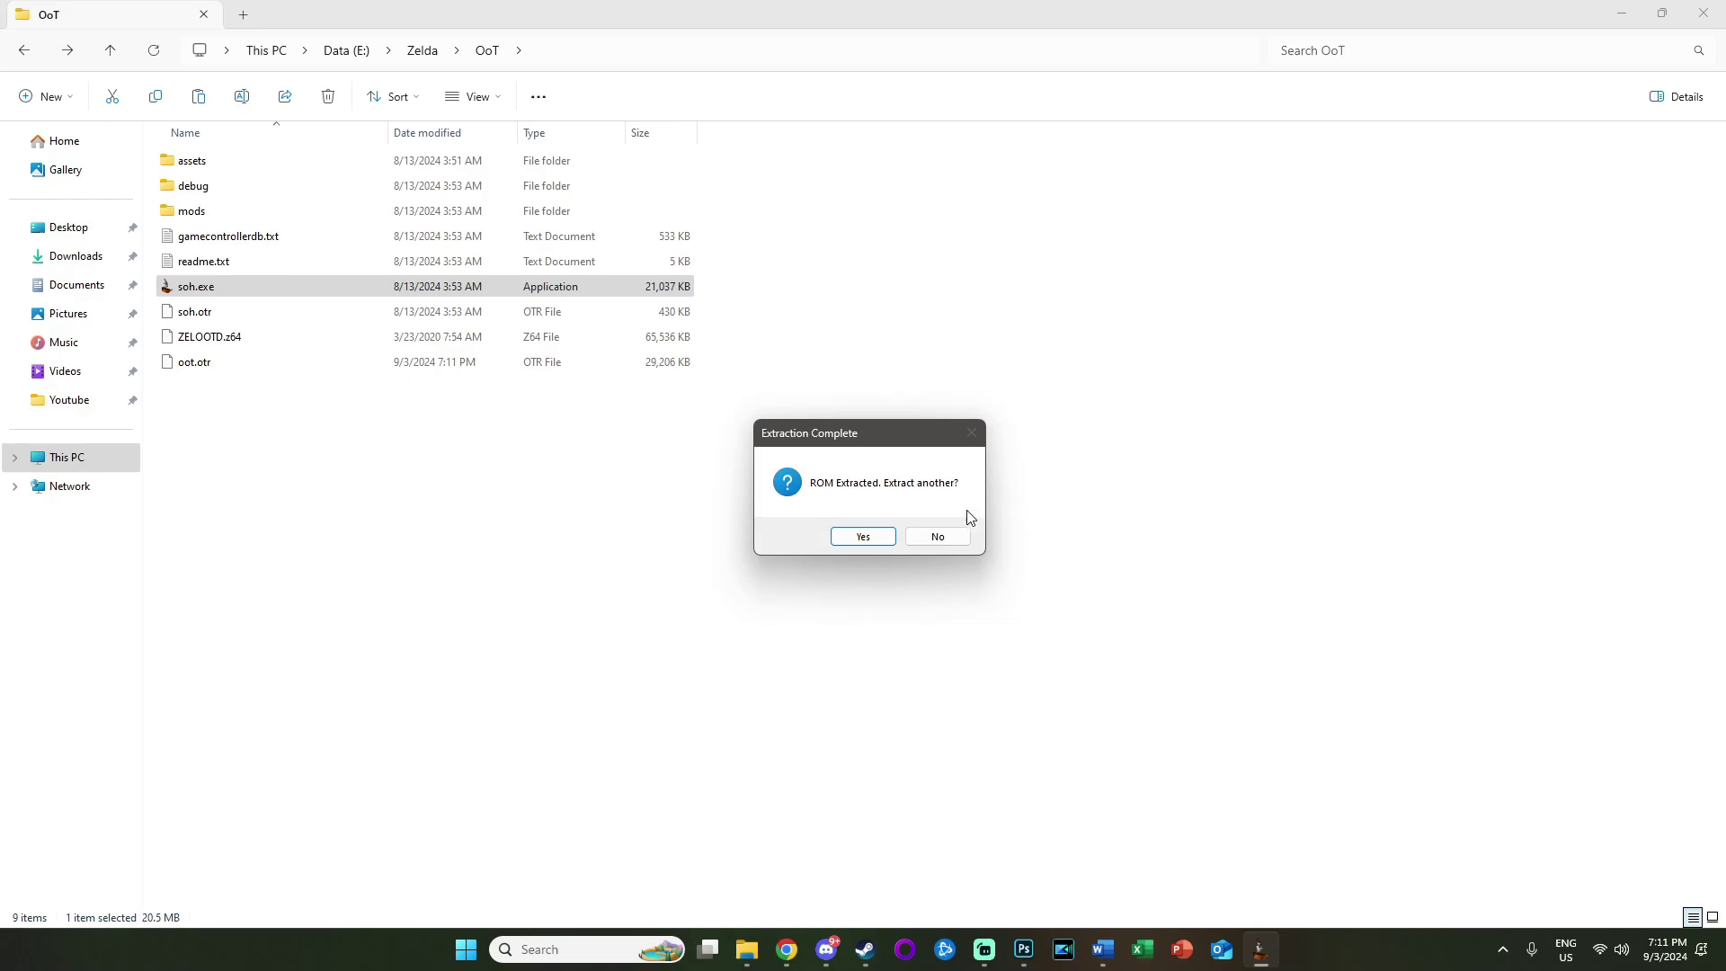
pyautogui.click(937, 537)
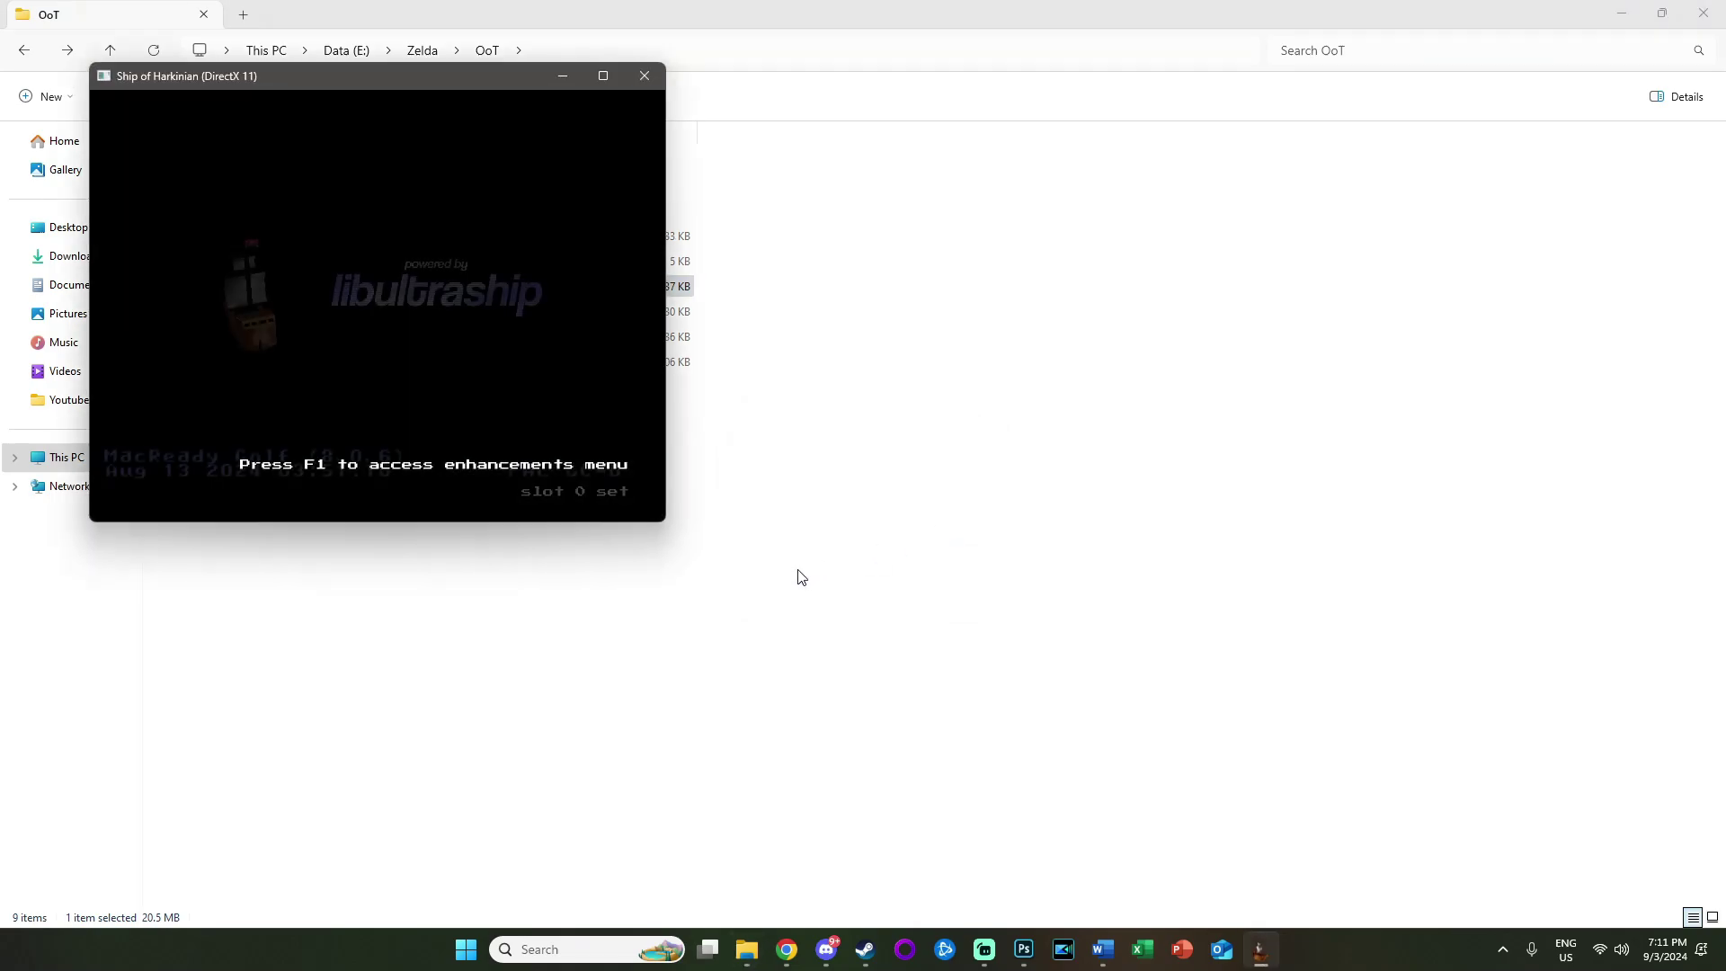
# Step: Maximize the game window, switch it to full screen and show the enhancements menu
pyautogui.click(601, 76)
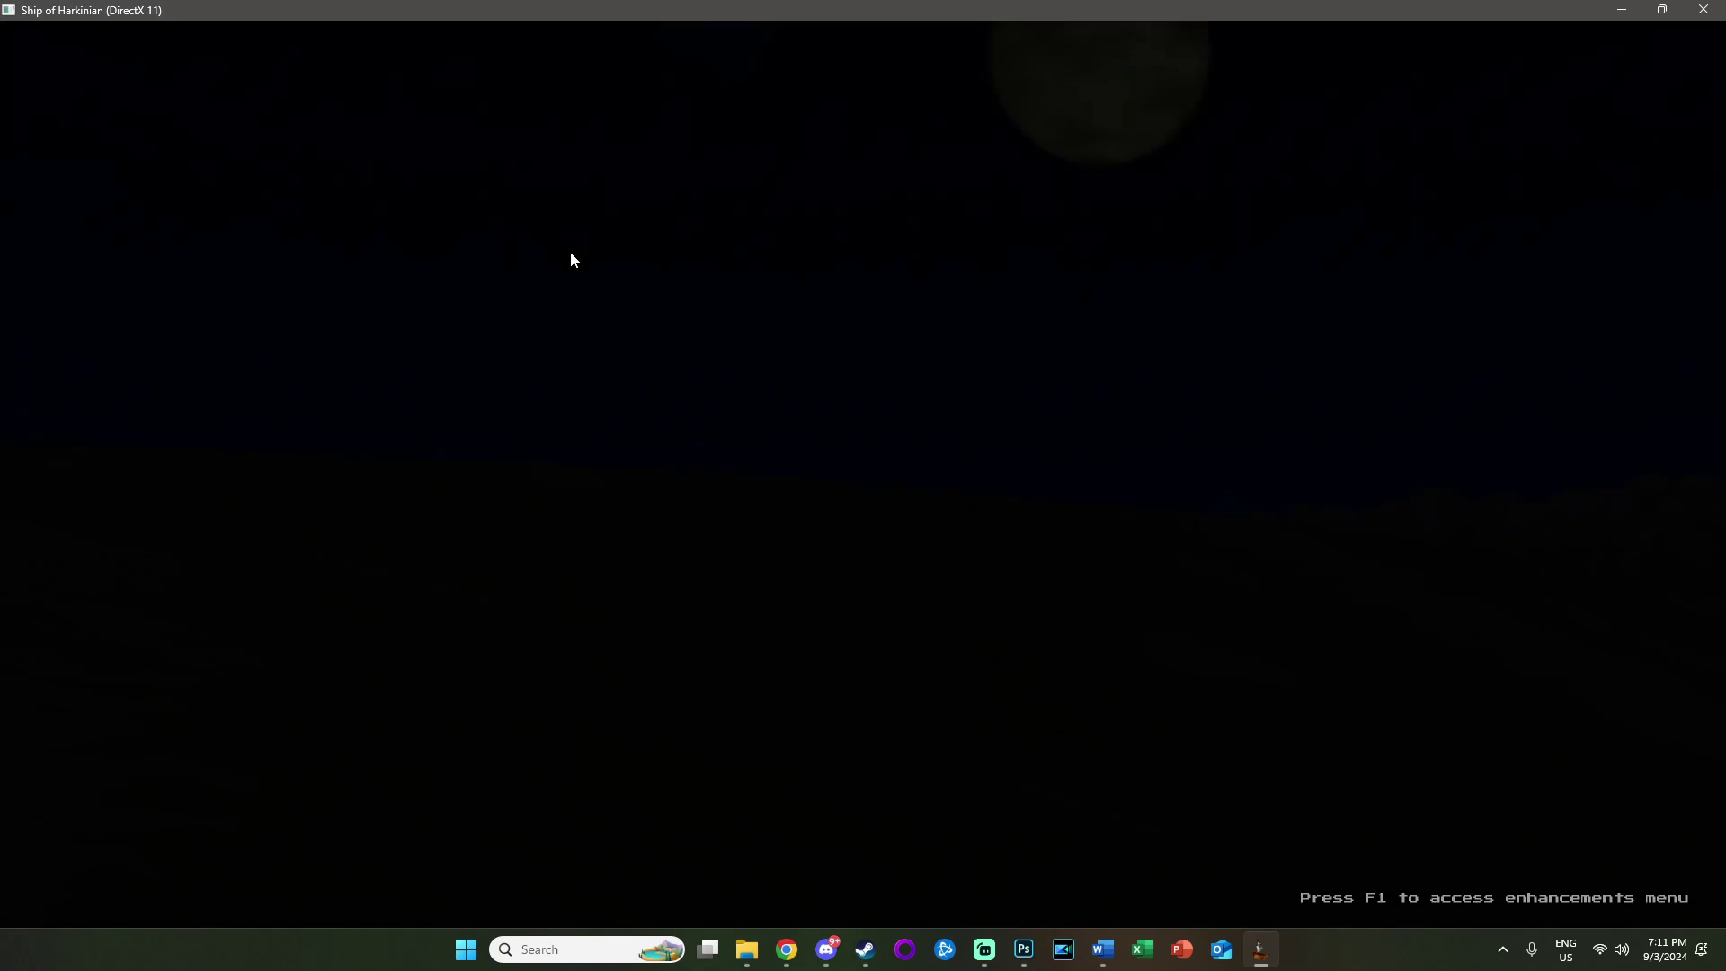
pyautogui.press('F11')
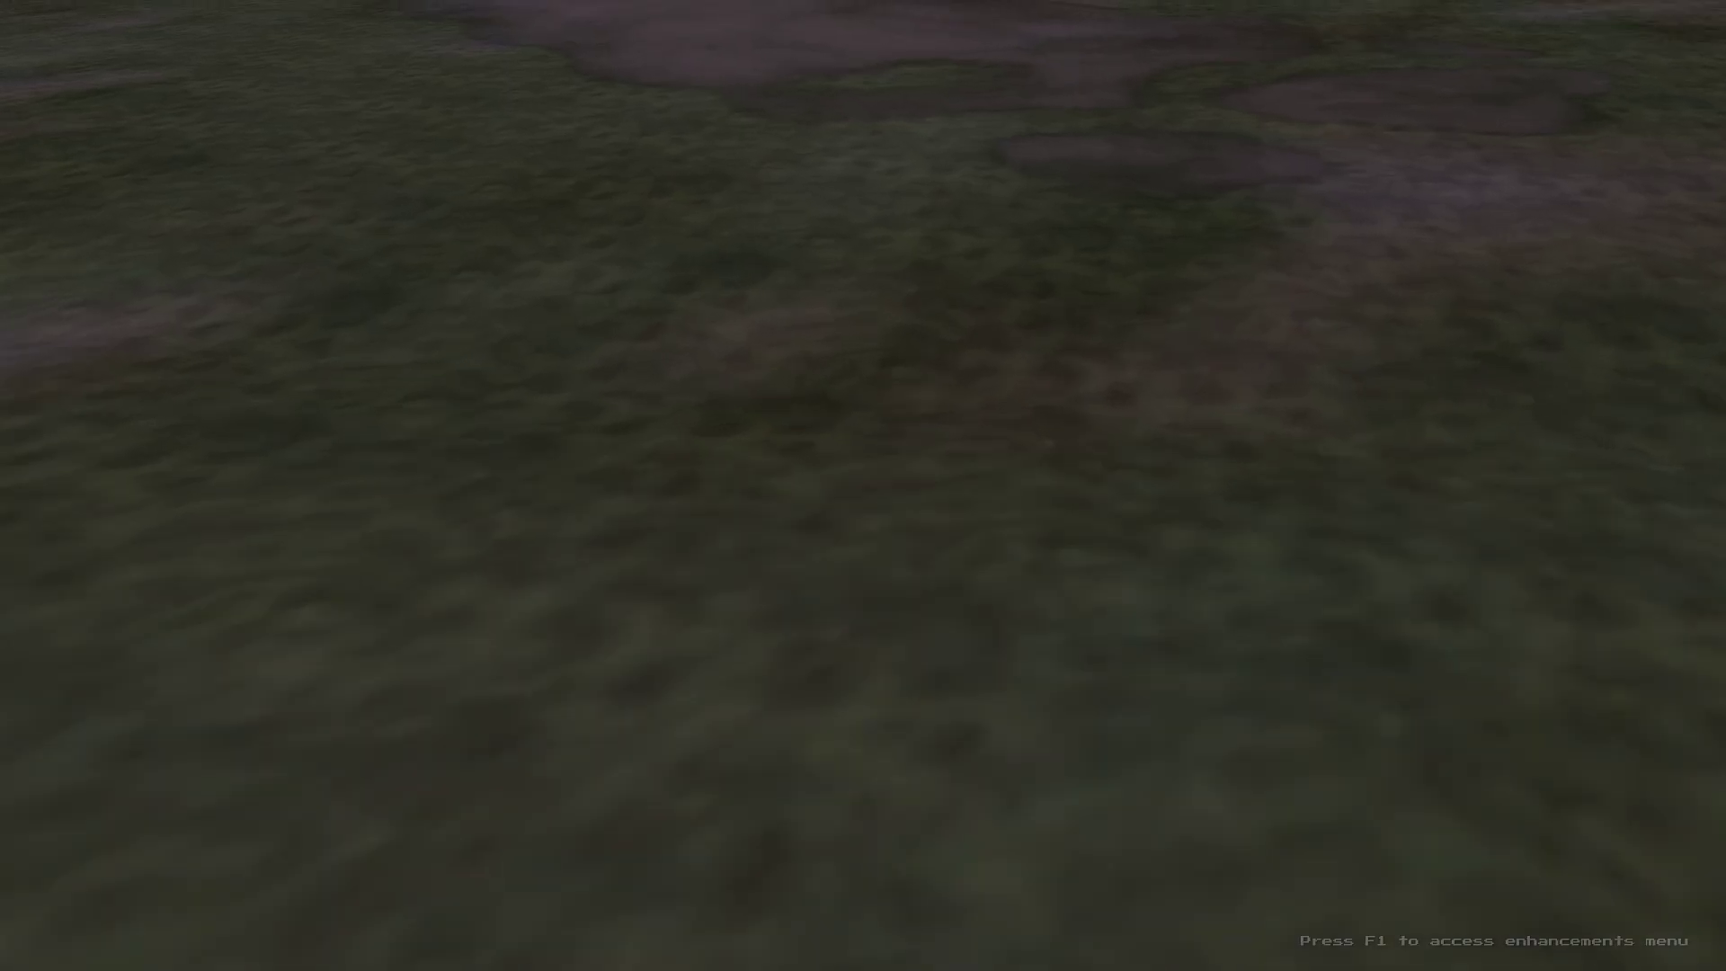
pyautogui.press('F1')
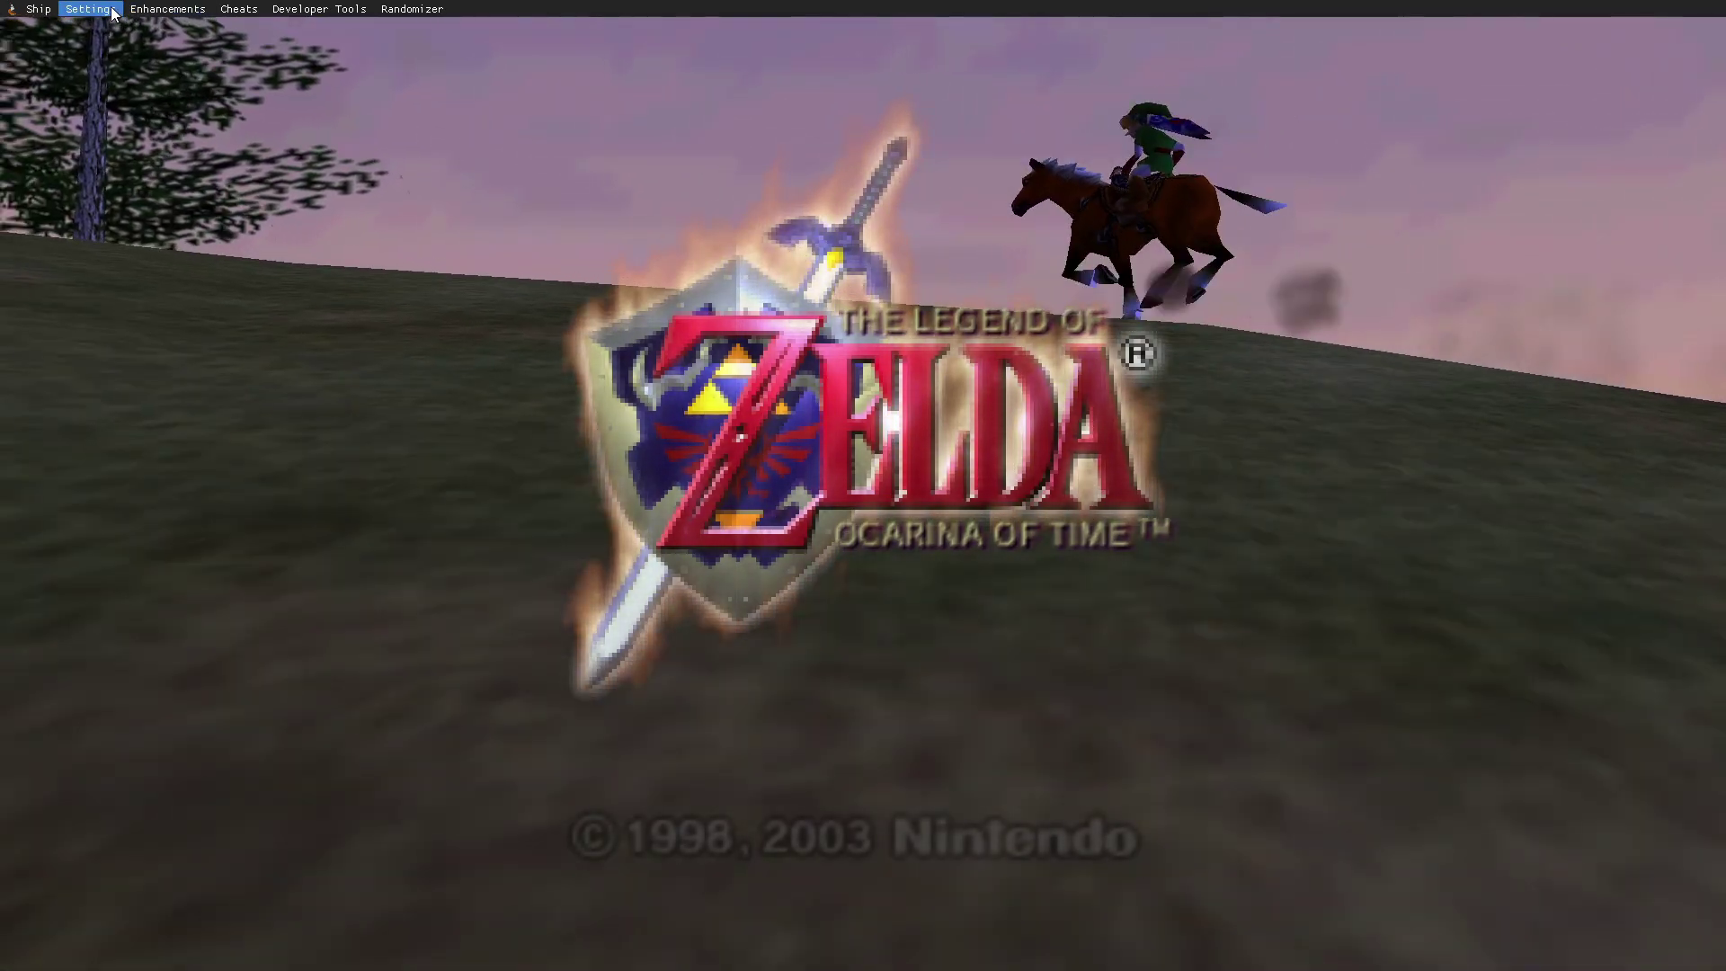
# Step: Review the Port 1 controller mapping in the game's settings and close the Controller Configuration window
pyautogui.click(90, 9)
pyautogui.moveTo(121, 45)
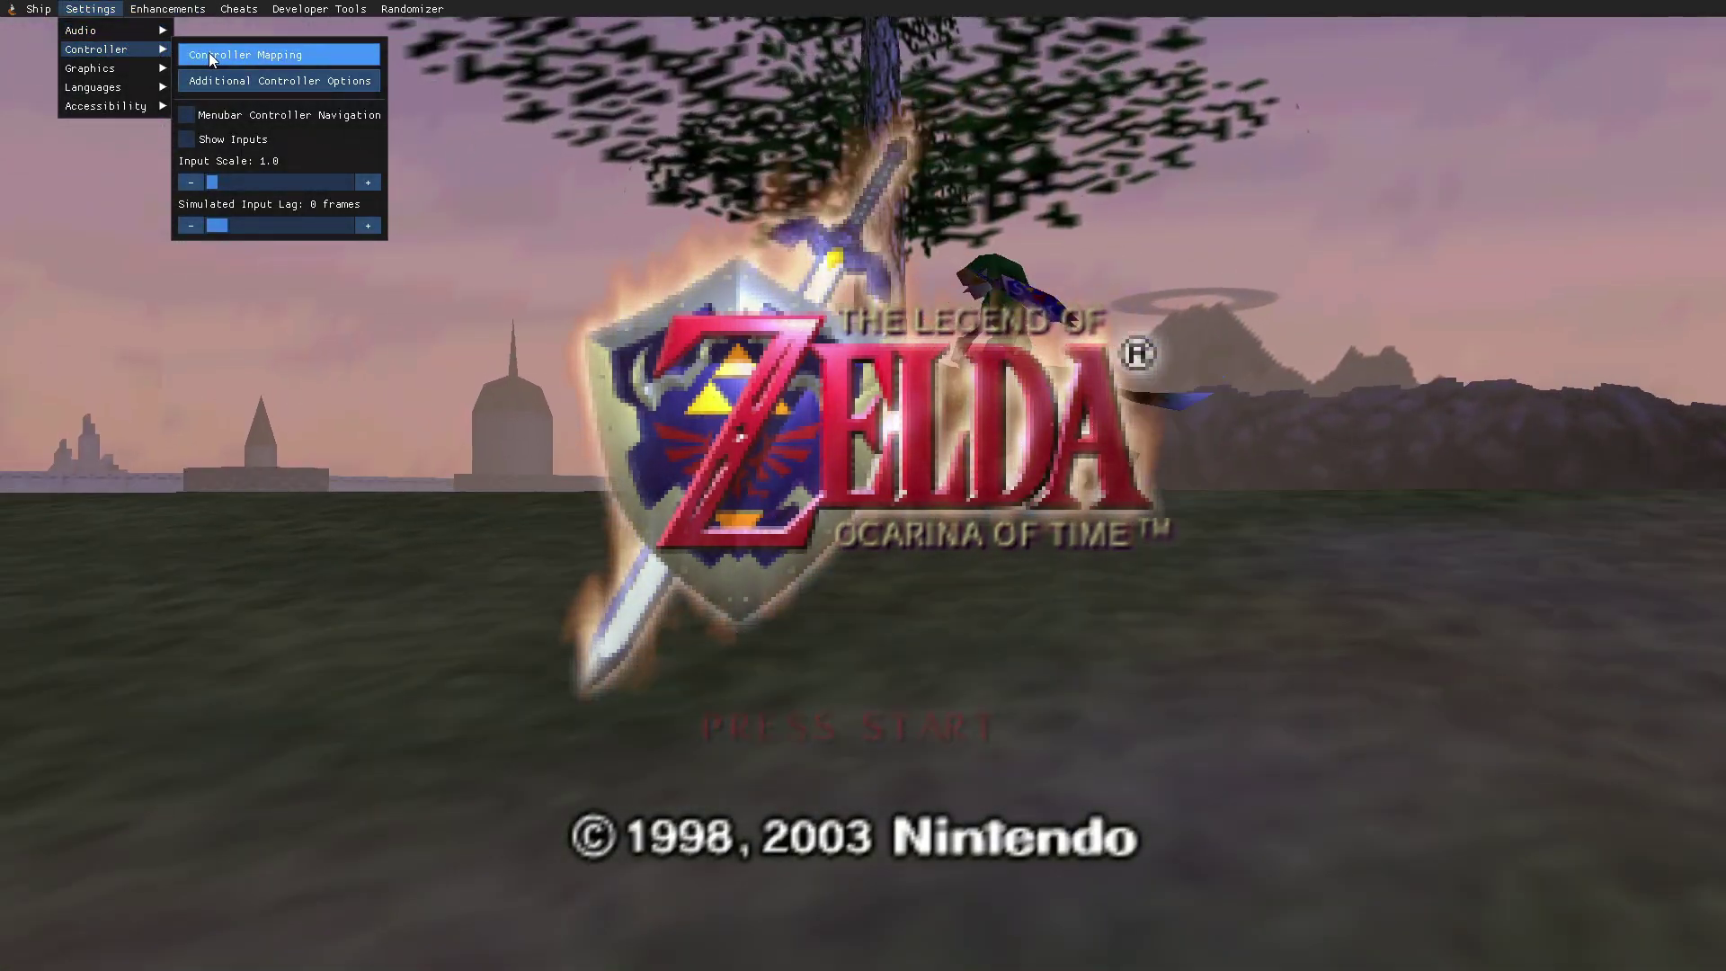
pyautogui.click(208, 52)
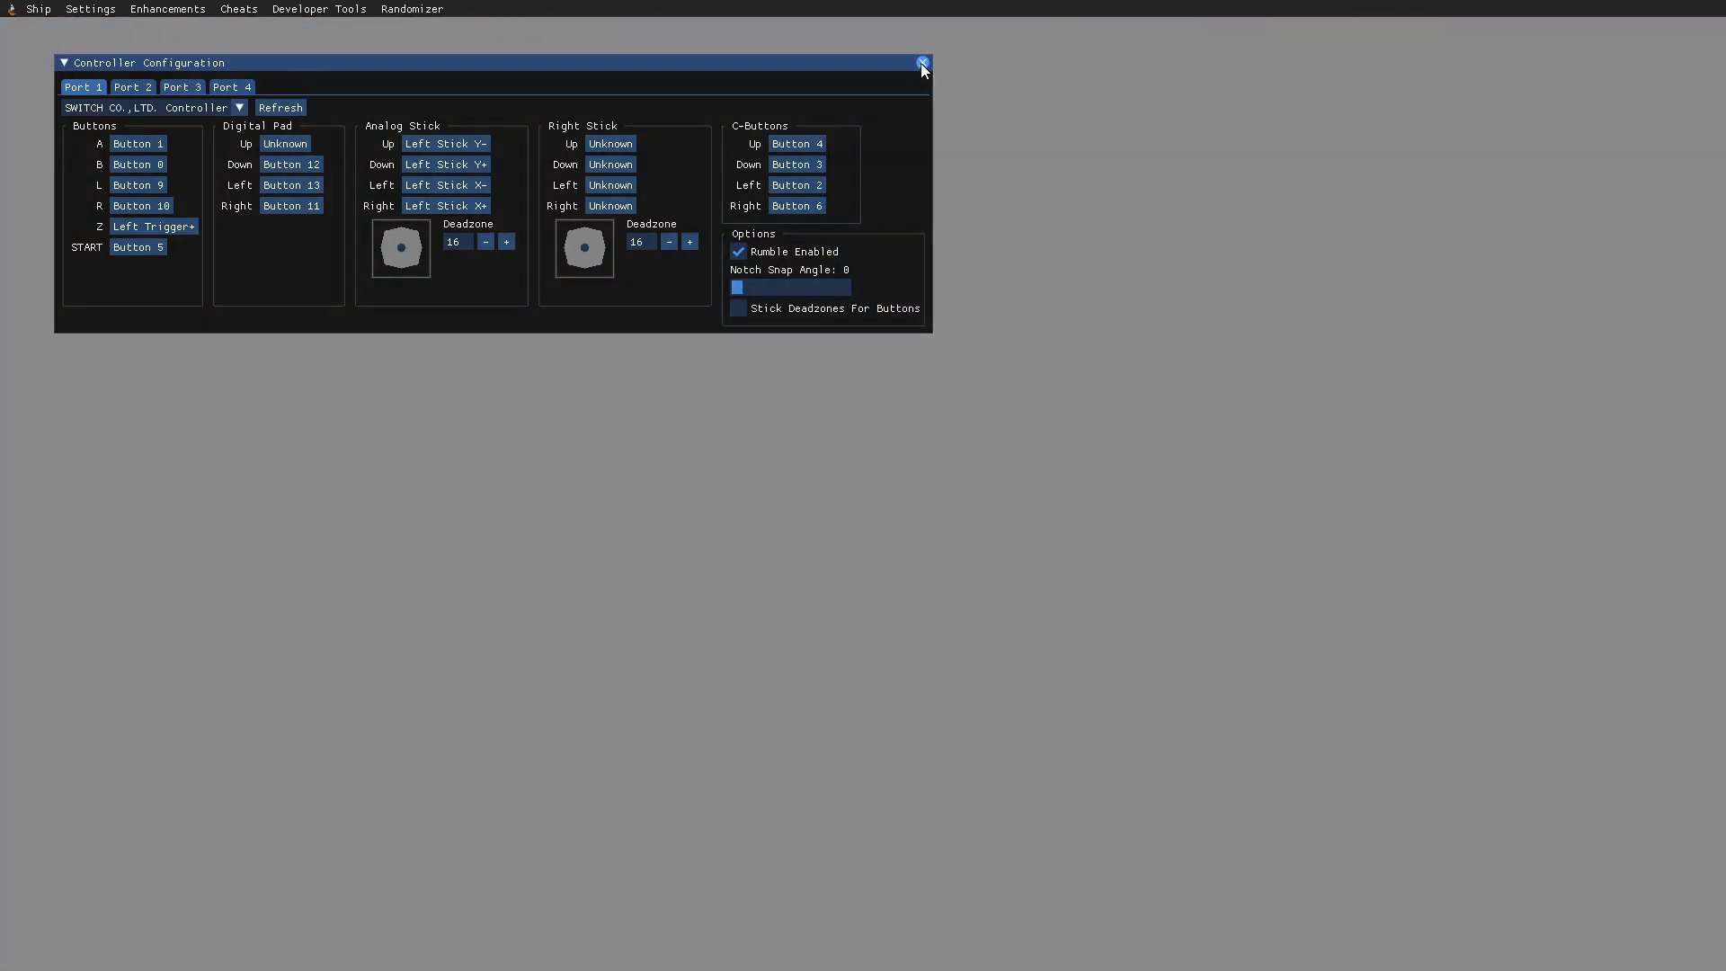
pyautogui.click(923, 63)
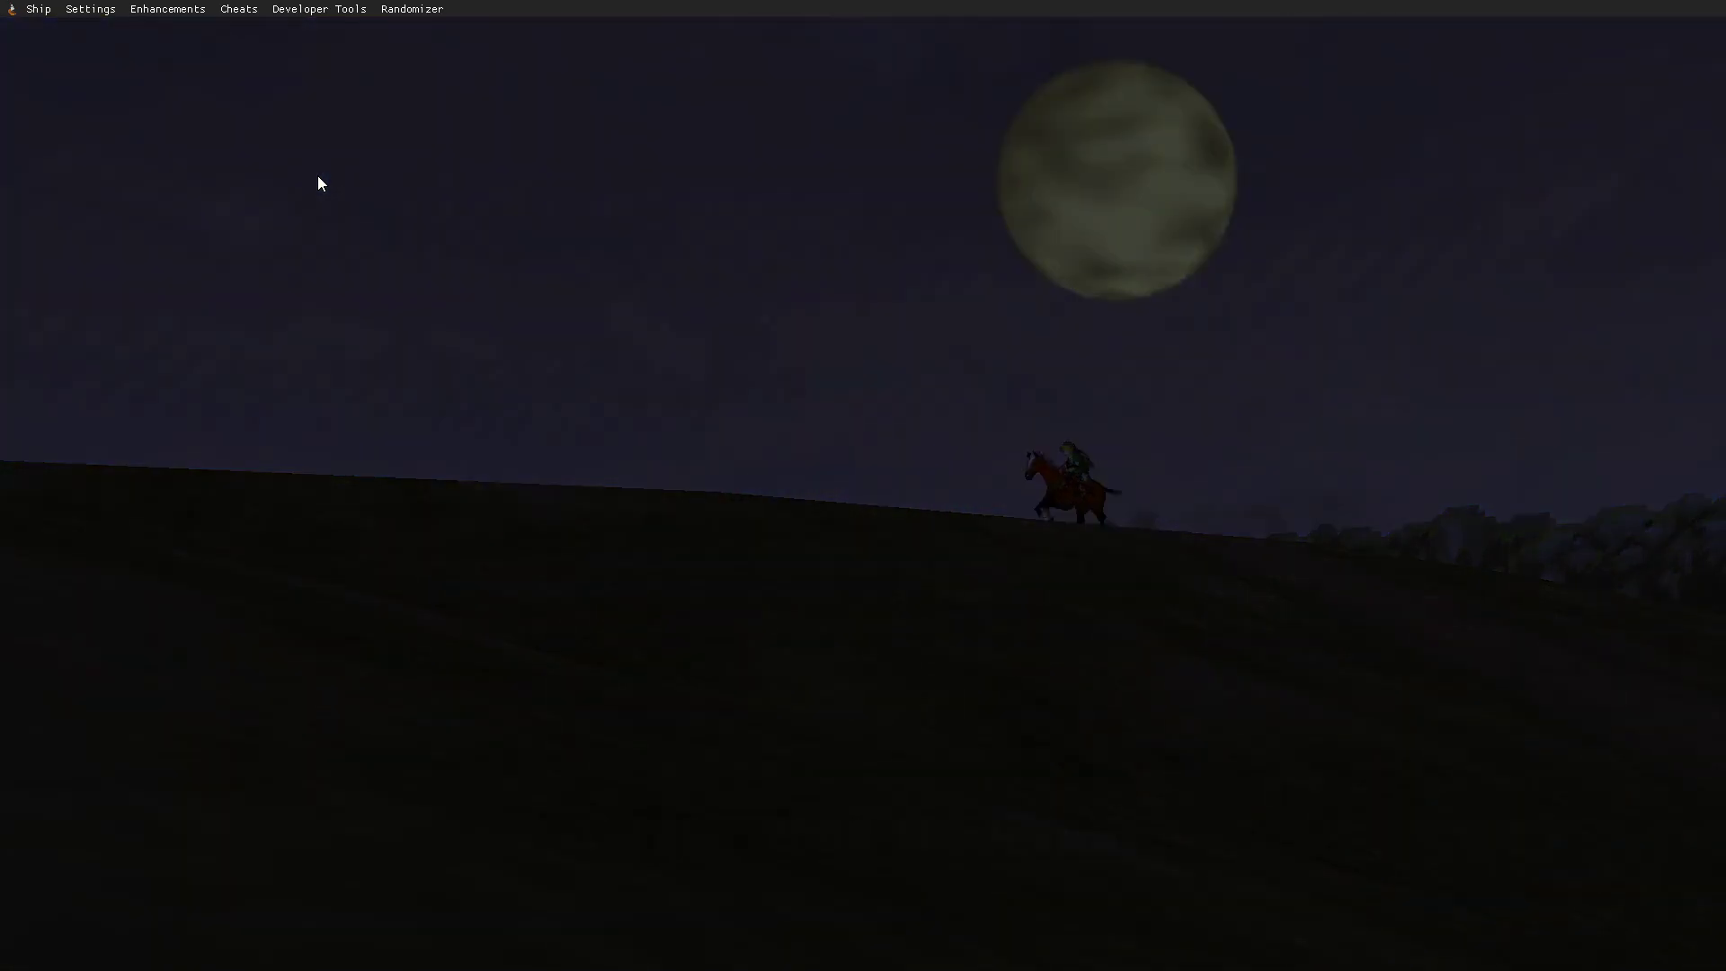
# Step: Create a new save file with the Ocarina of Time quest and a player name, and start the game
pyautogui.press('Return')
pyautogui.press('x')
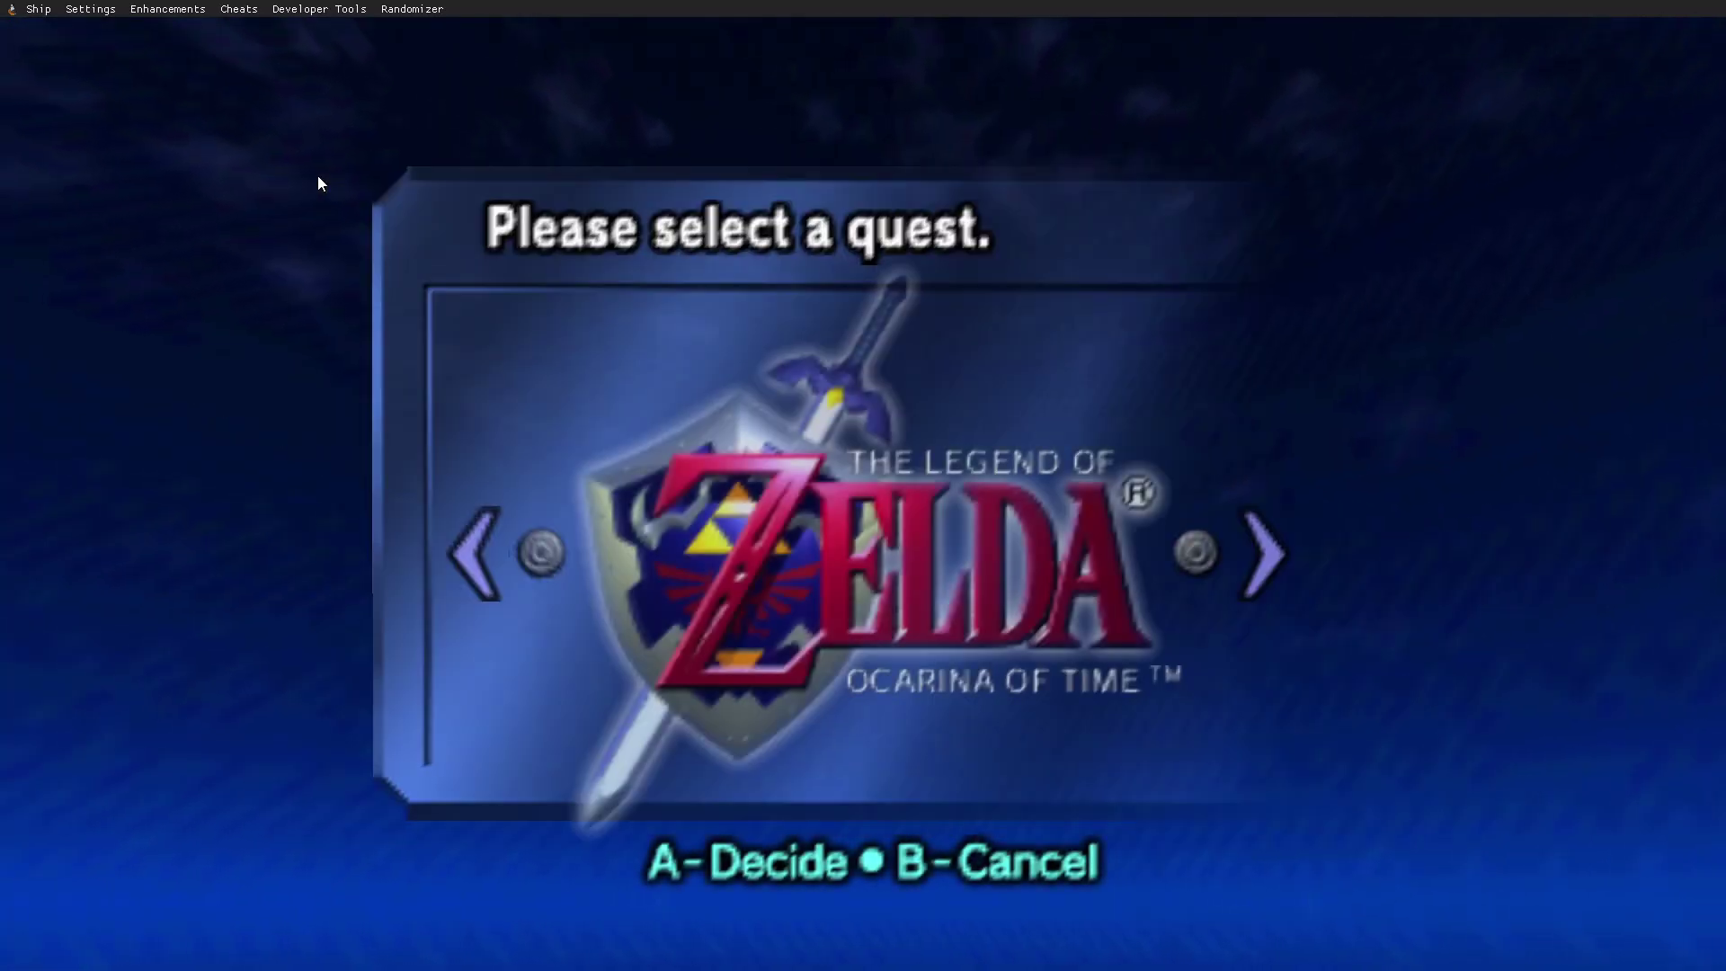
pyautogui.press('x')
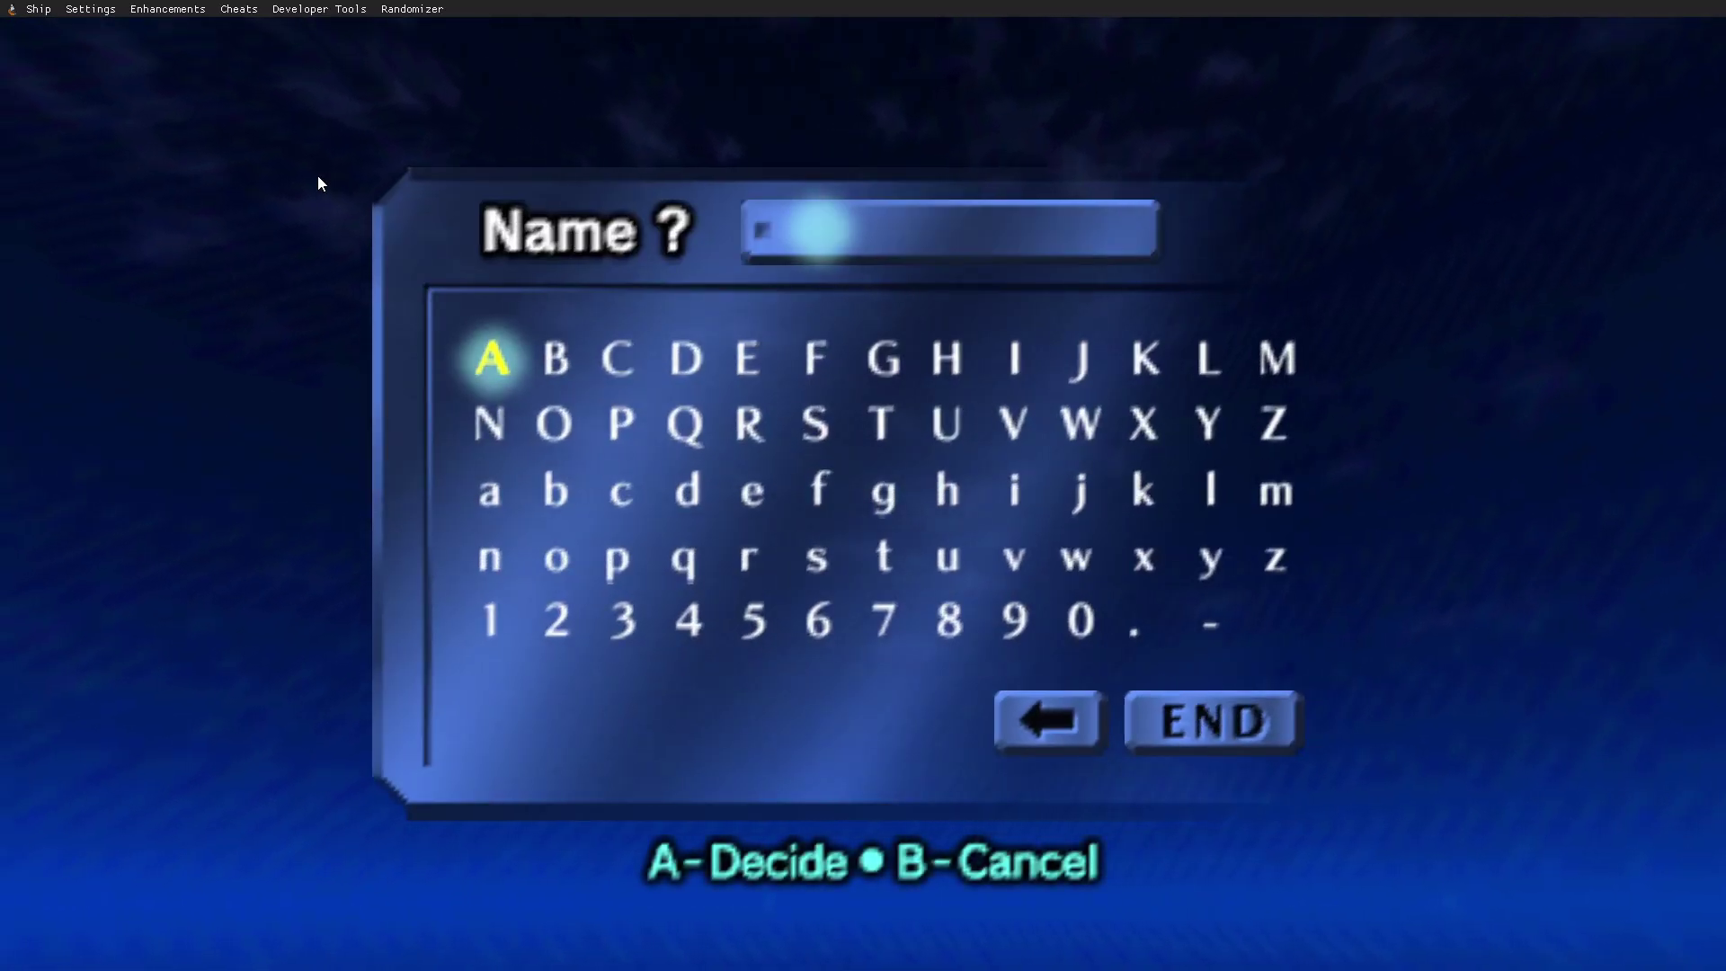
pyautogui.press('x')
pyautogui.press('x')
pyautogui.press('x')
pyautogui.press('Return')
pyautogui.press('x')
pyautogui.press('x')
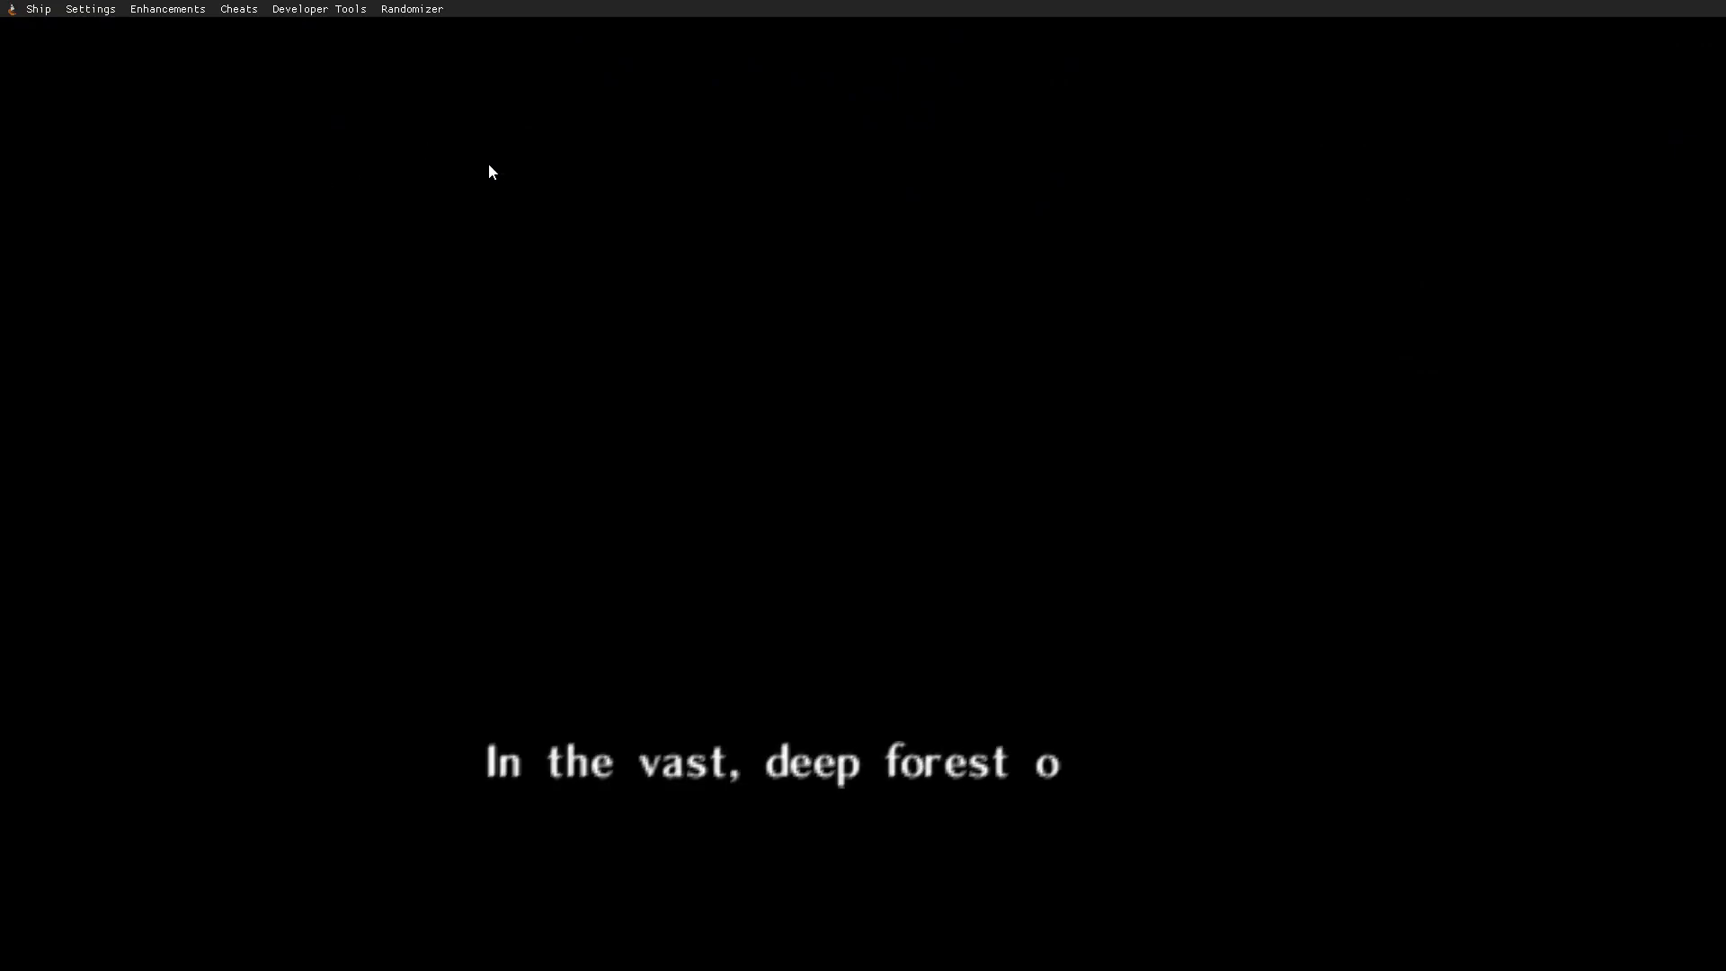
# Step: Quit the game and minimize the OoT folder window
pyautogui.click(41, 12)
pyautogui.click(42, 105)
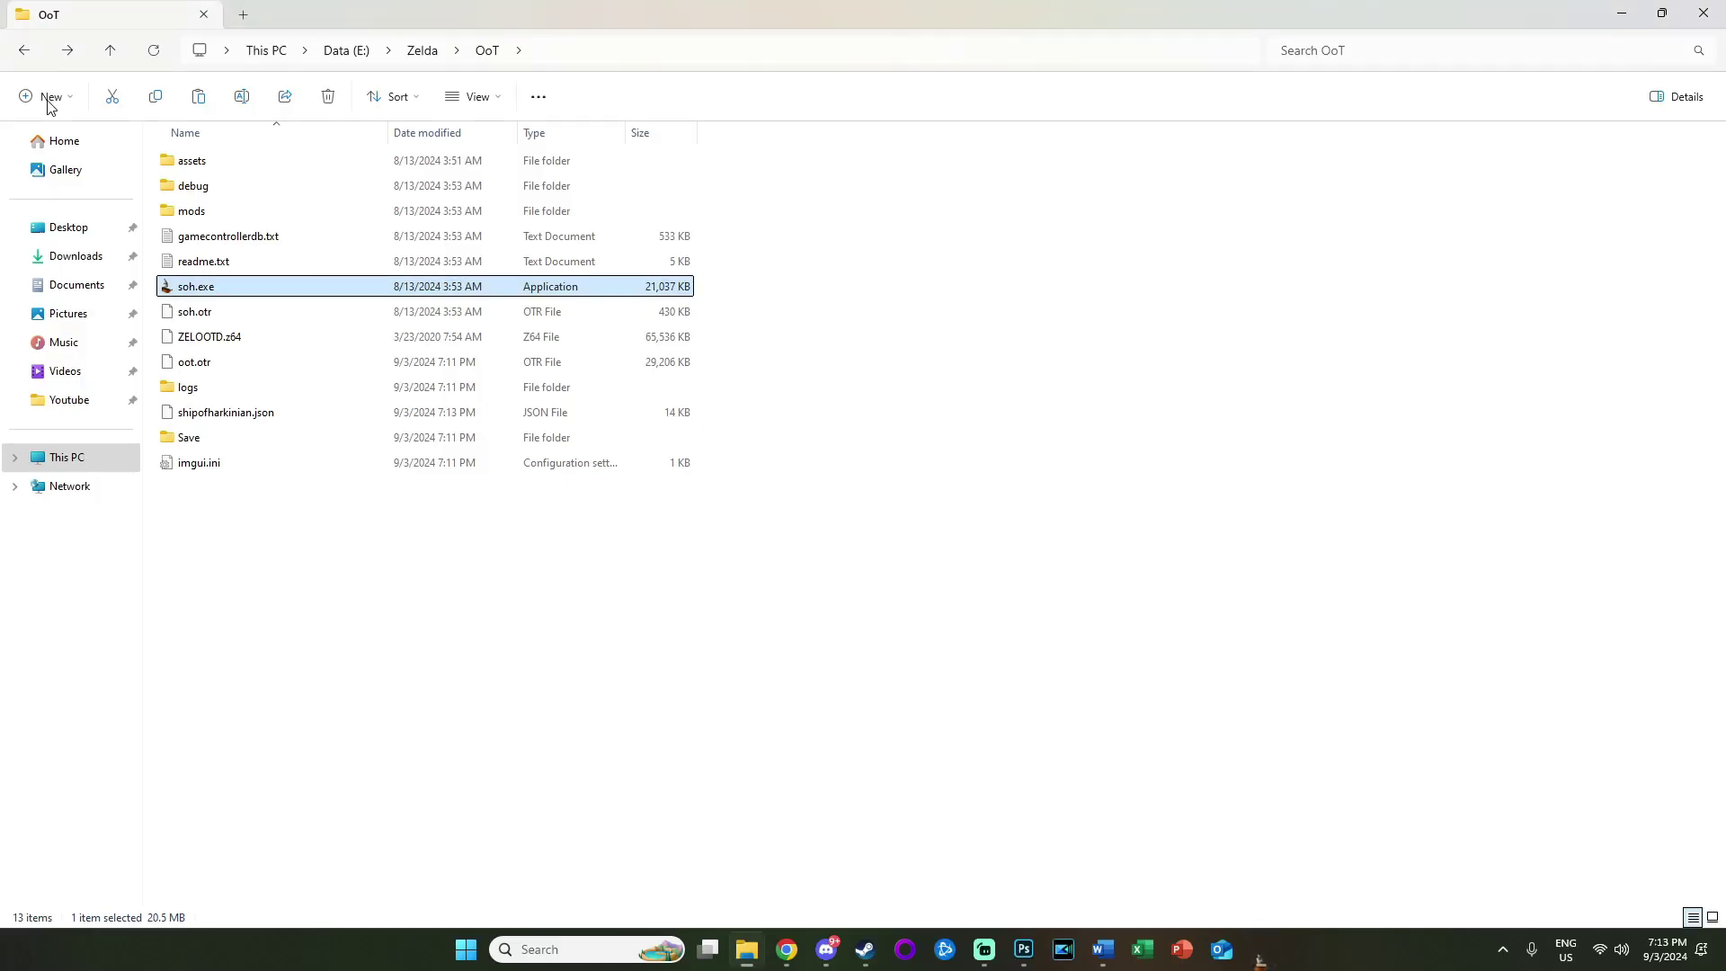
pyautogui.click(940, 327)
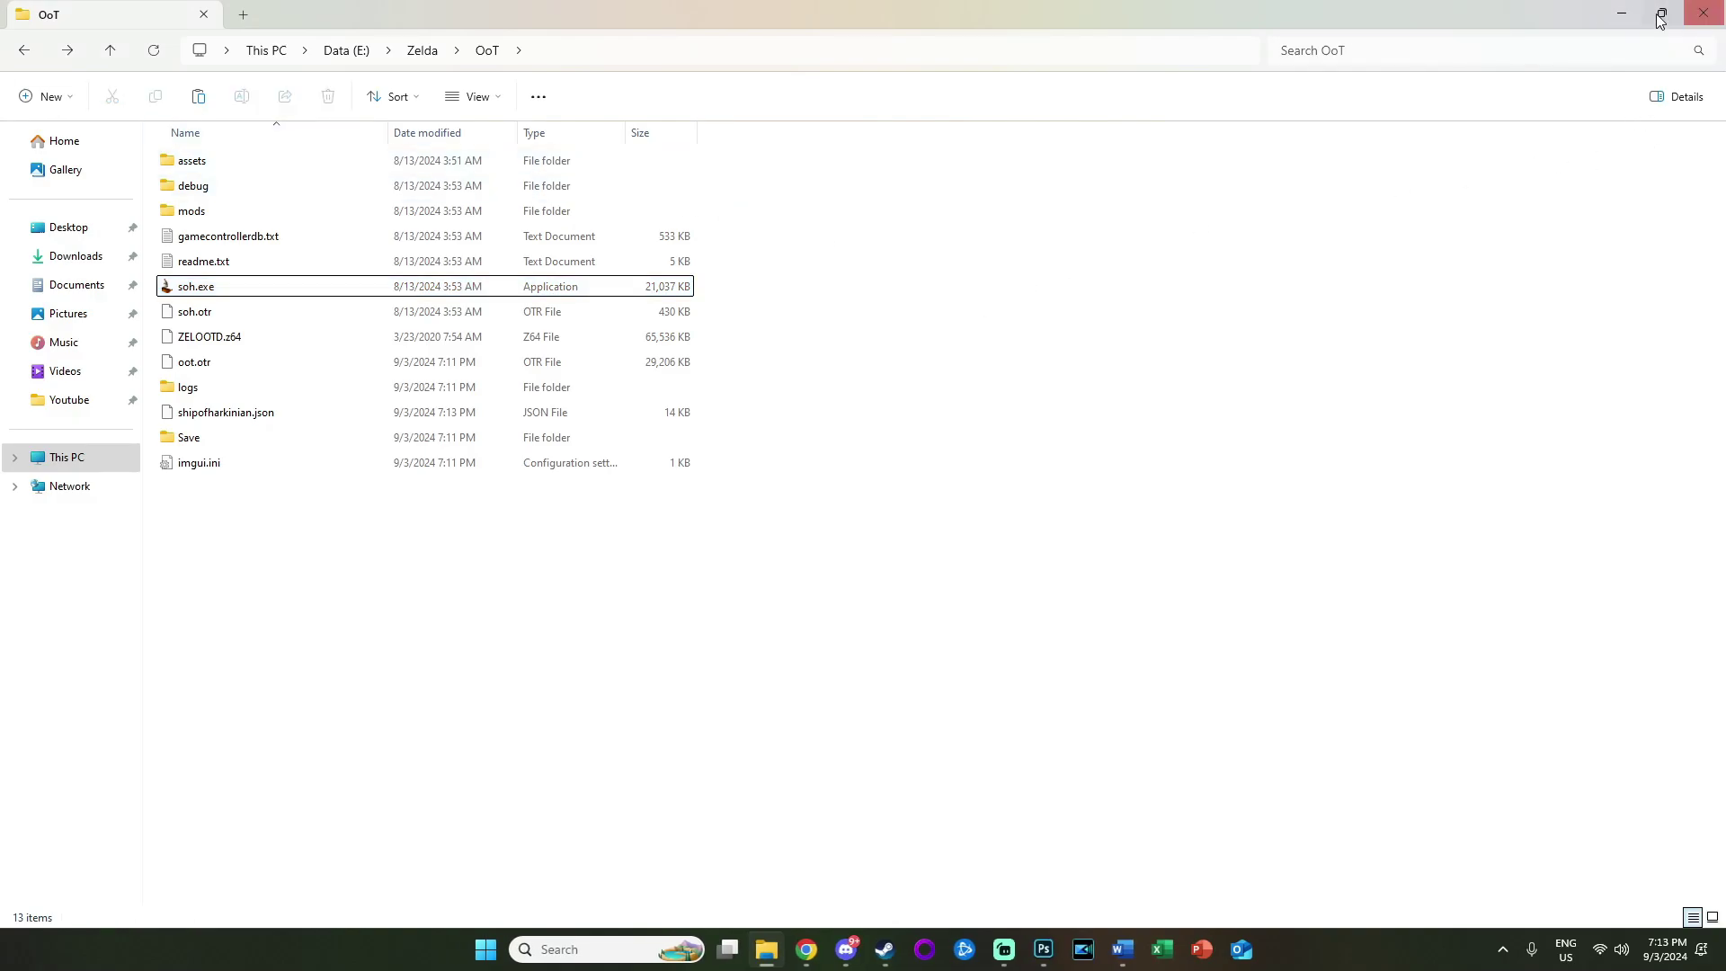
pyautogui.click(1629, 22)
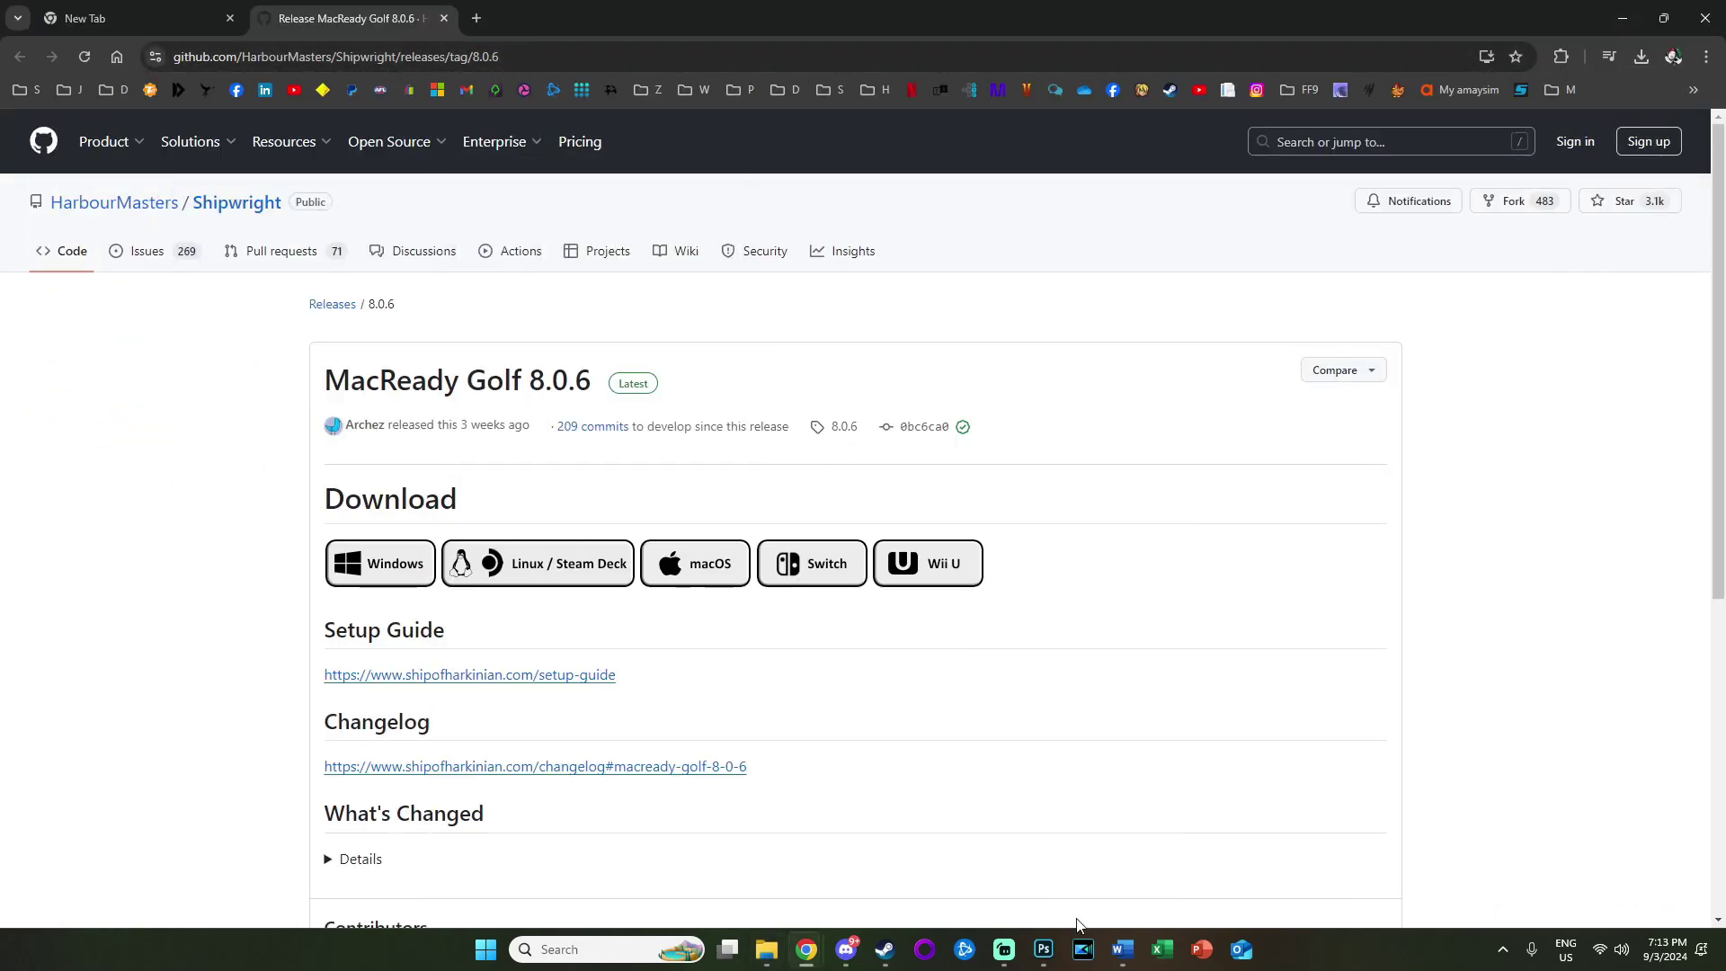
pyautogui.click(1114, 953)
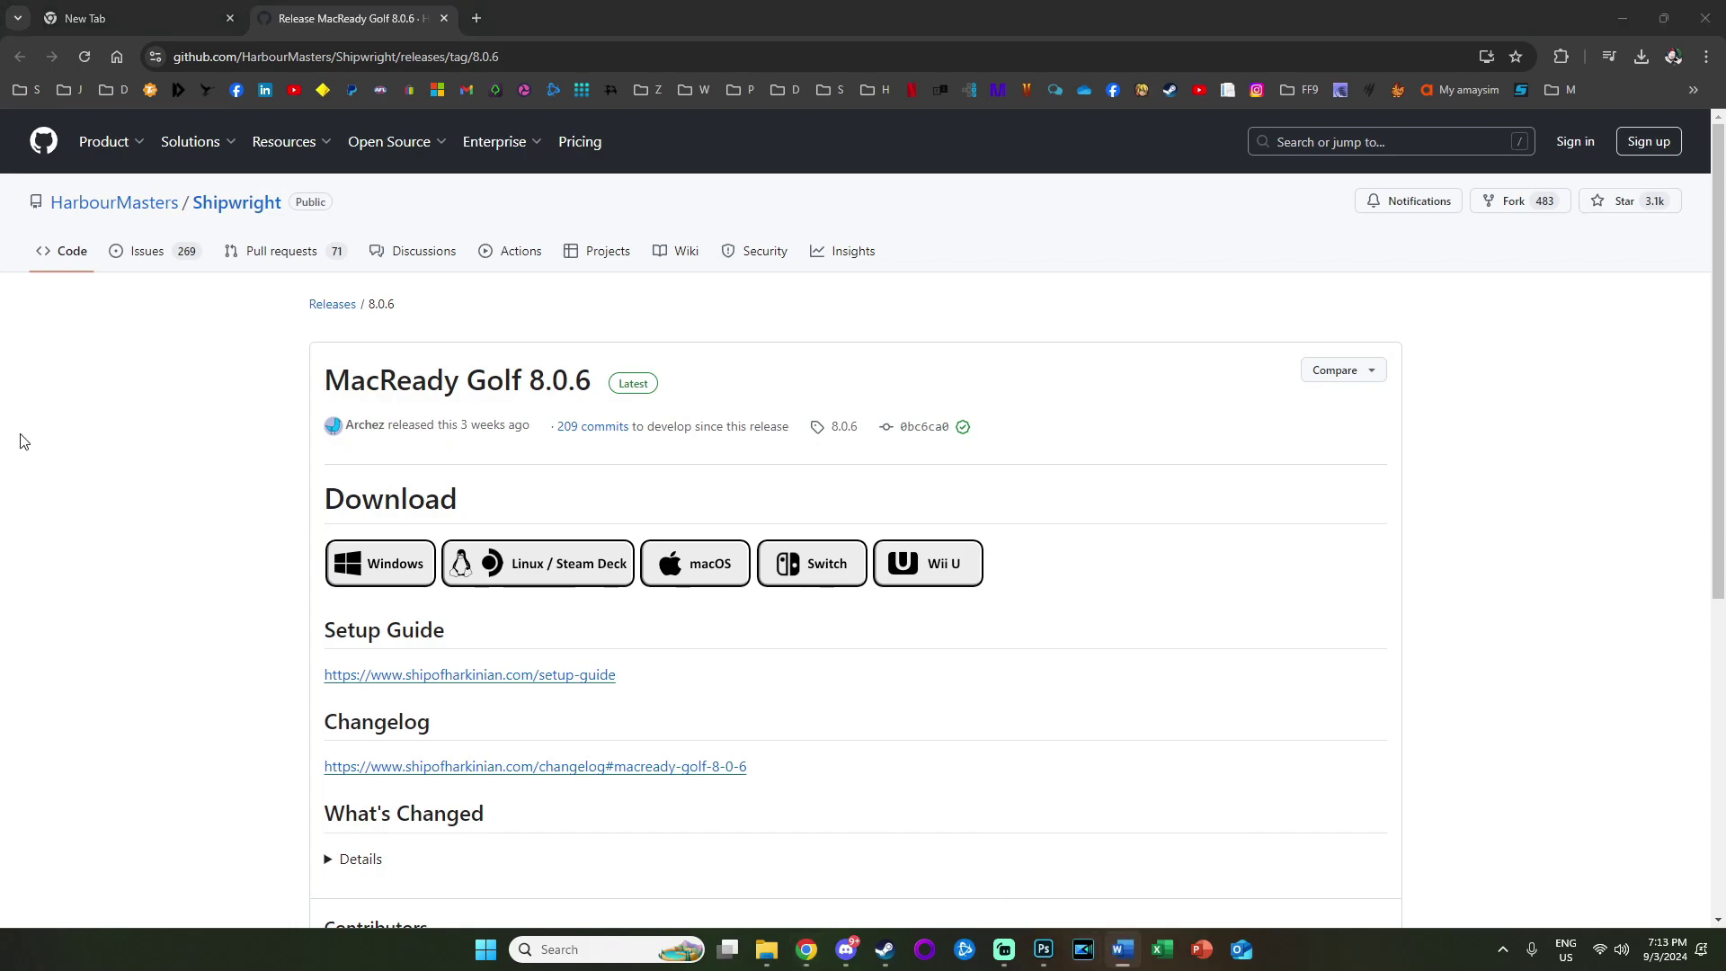
pyautogui.click(477, 18)
pyautogui.click(453, 56)
pyautogui.write('https://gamebanana.com/tools/16326')
pyautogui.press('Return')
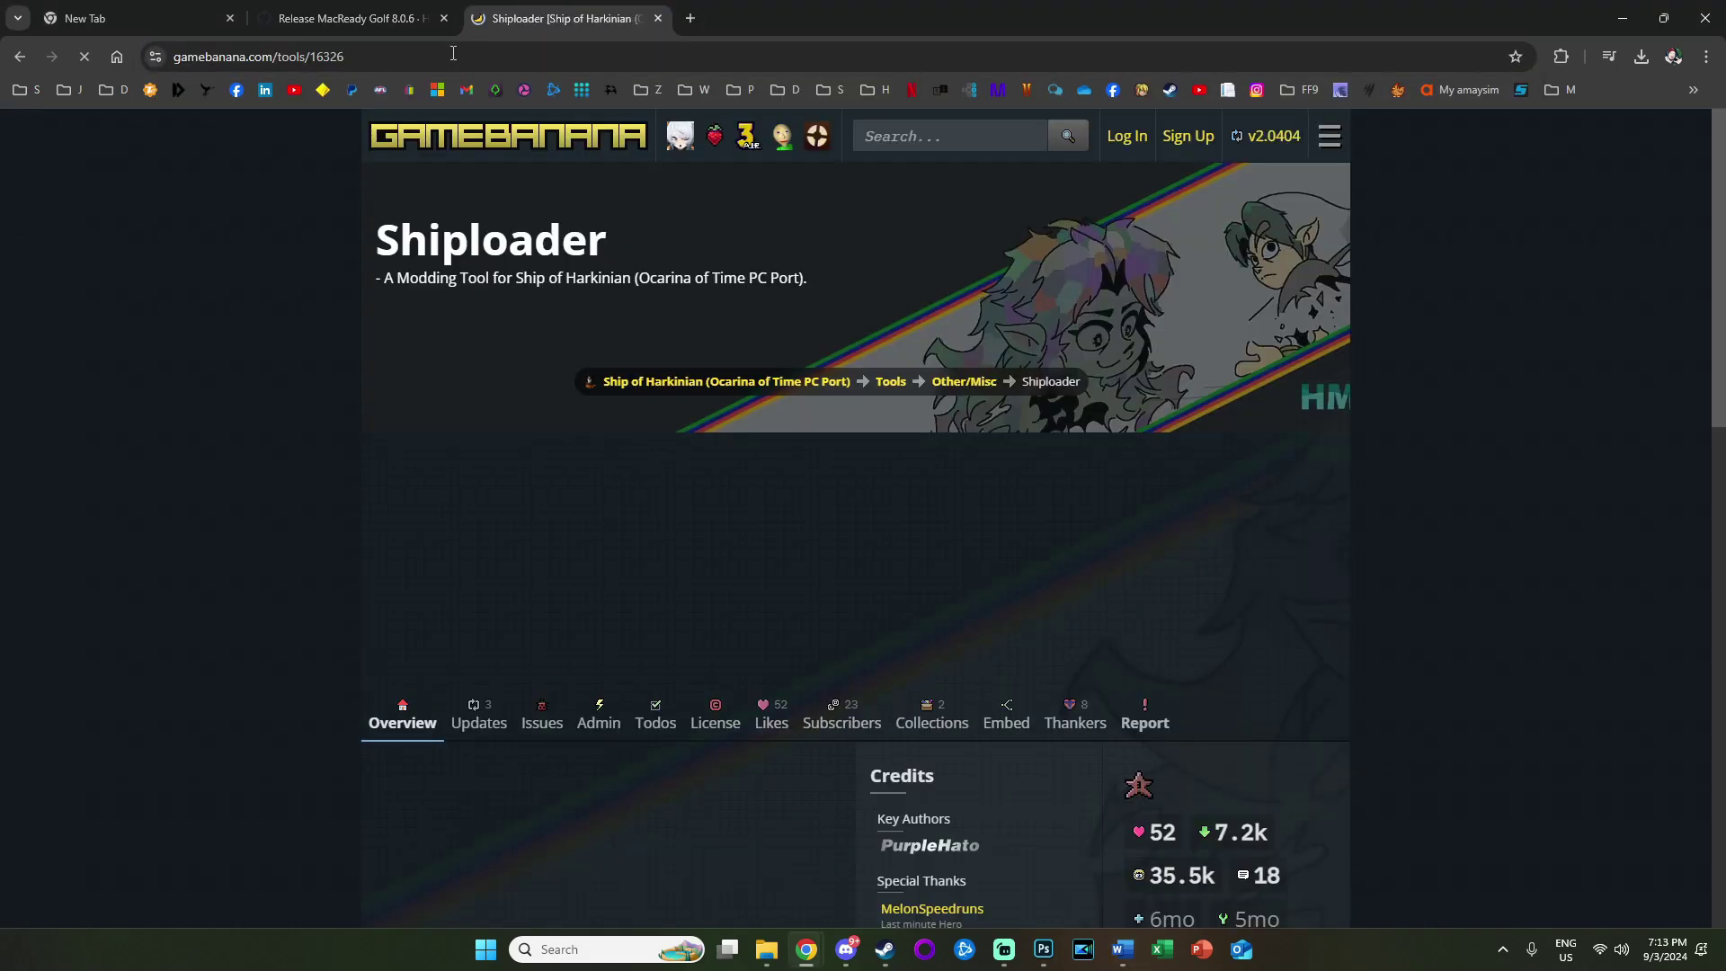
# Step: Try the Shiploader 1-click install from the page's Files section, allow the shipofharkinian protocol, and check the recent downloads
pyautogui.scroll(-2, 841, 635)
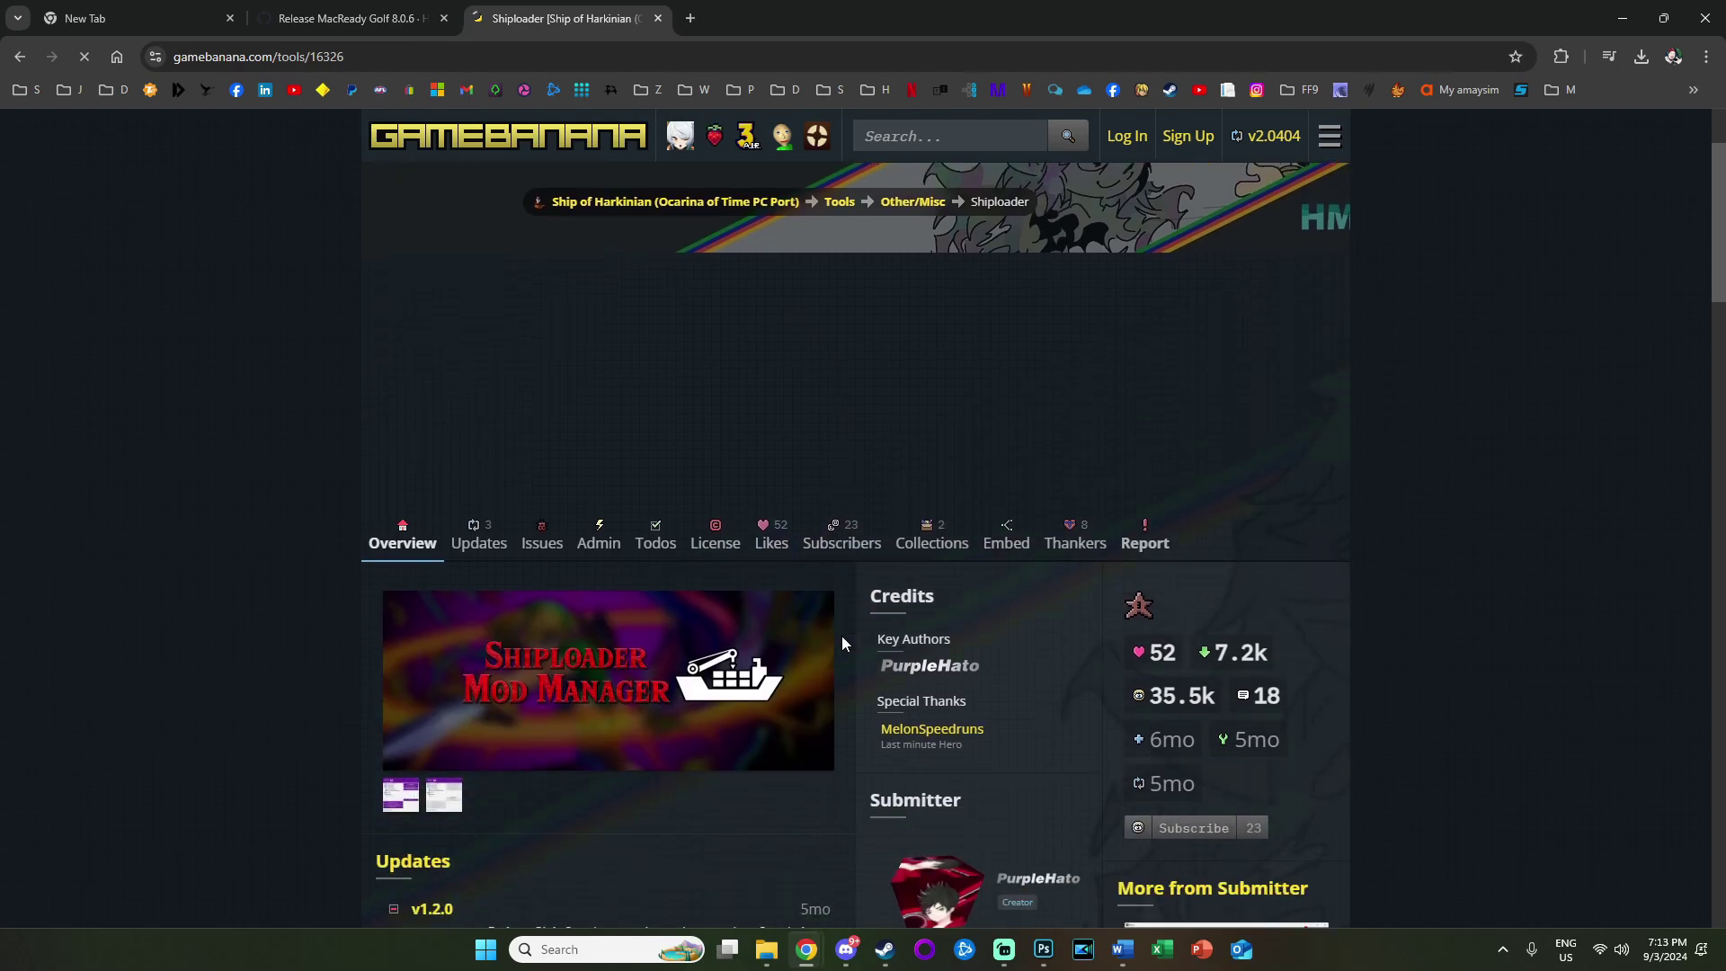
pyautogui.scroll(-5, 841, 634)
pyautogui.scroll(2, 840, 631)
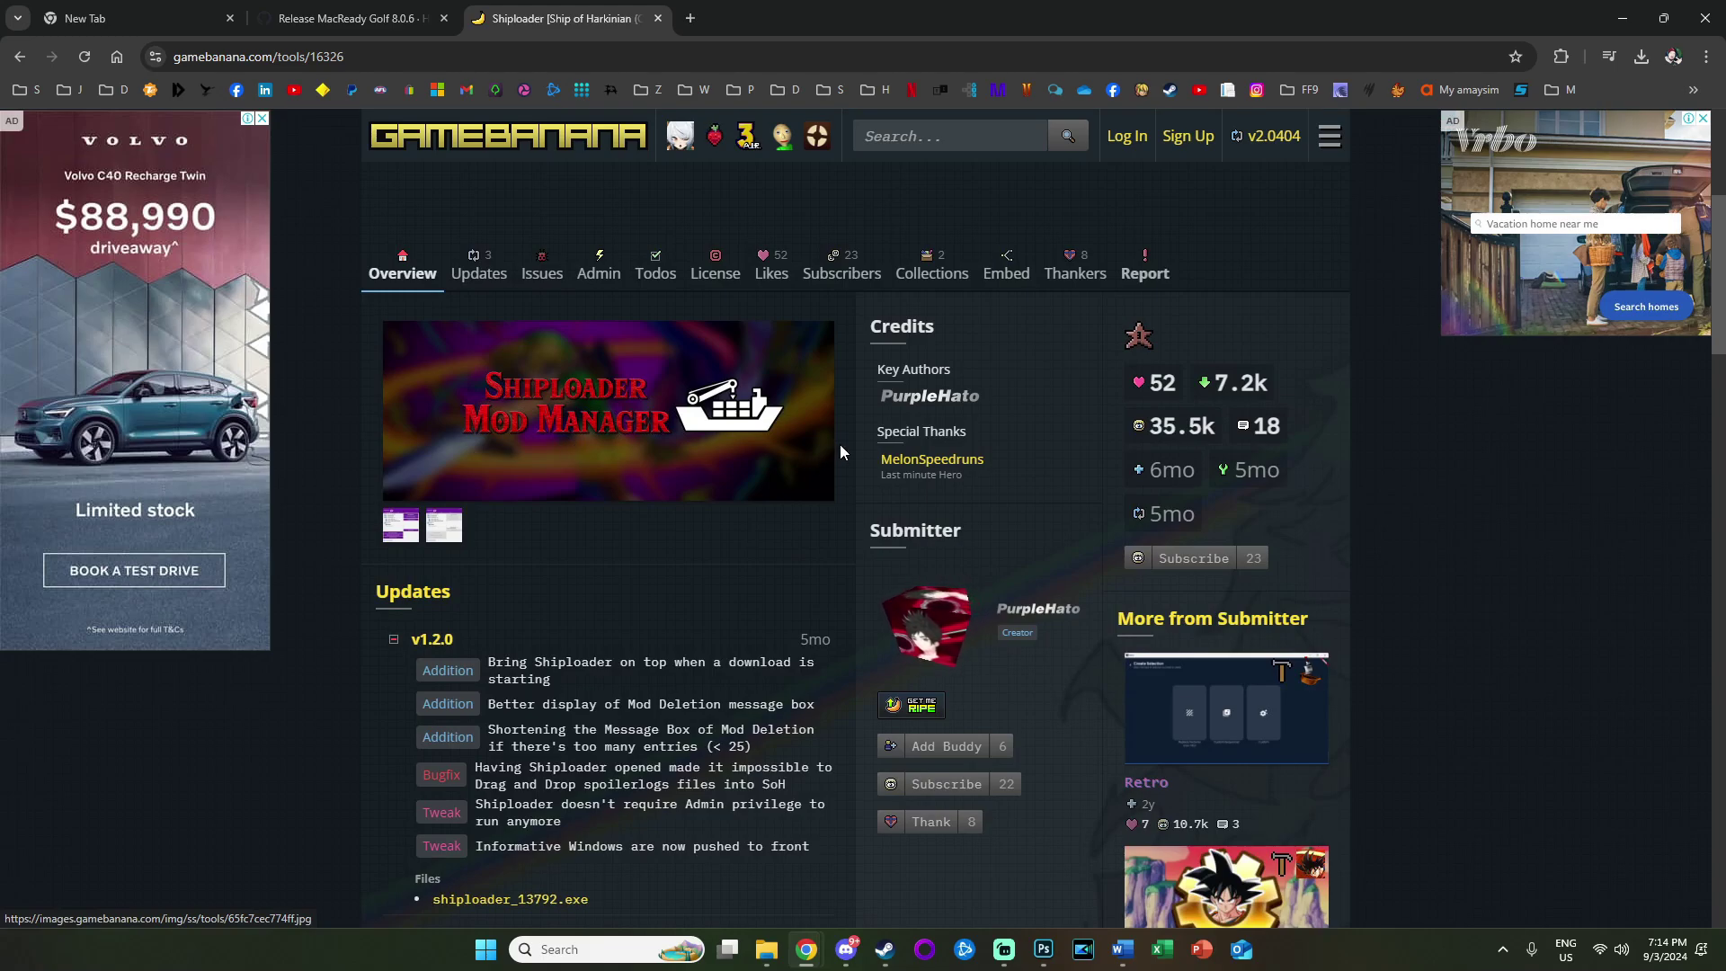
pyautogui.scroll(-4, 839, 444)
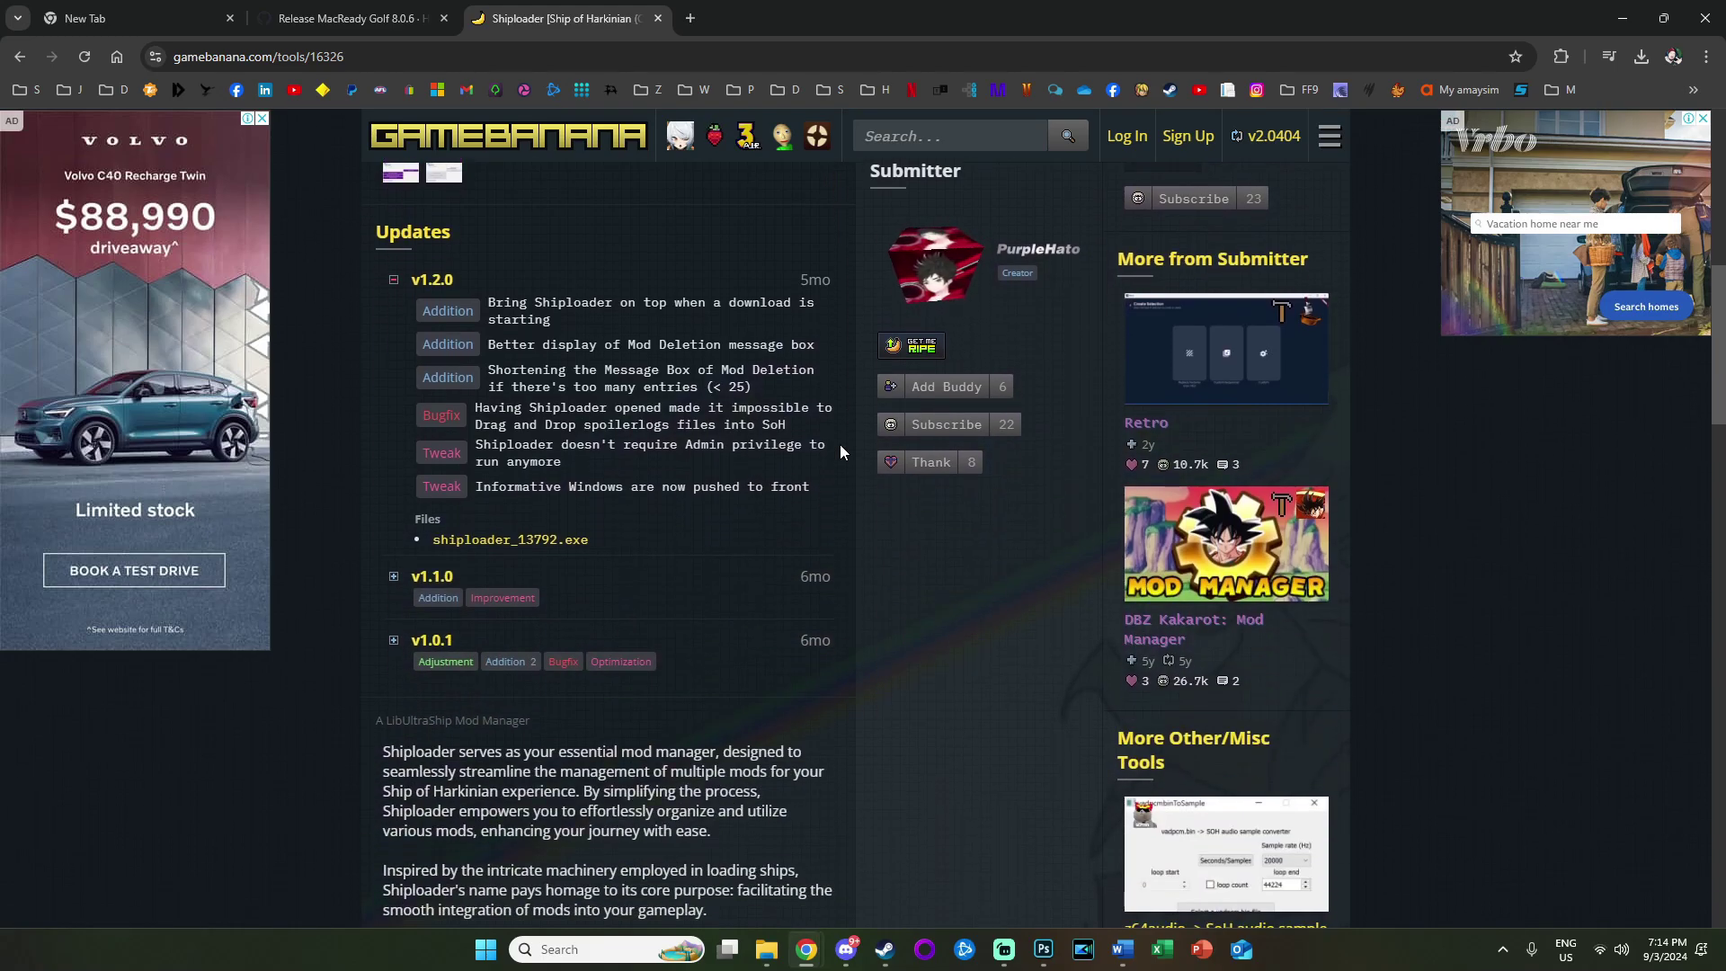
pyautogui.scroll(-6, 839, 444)
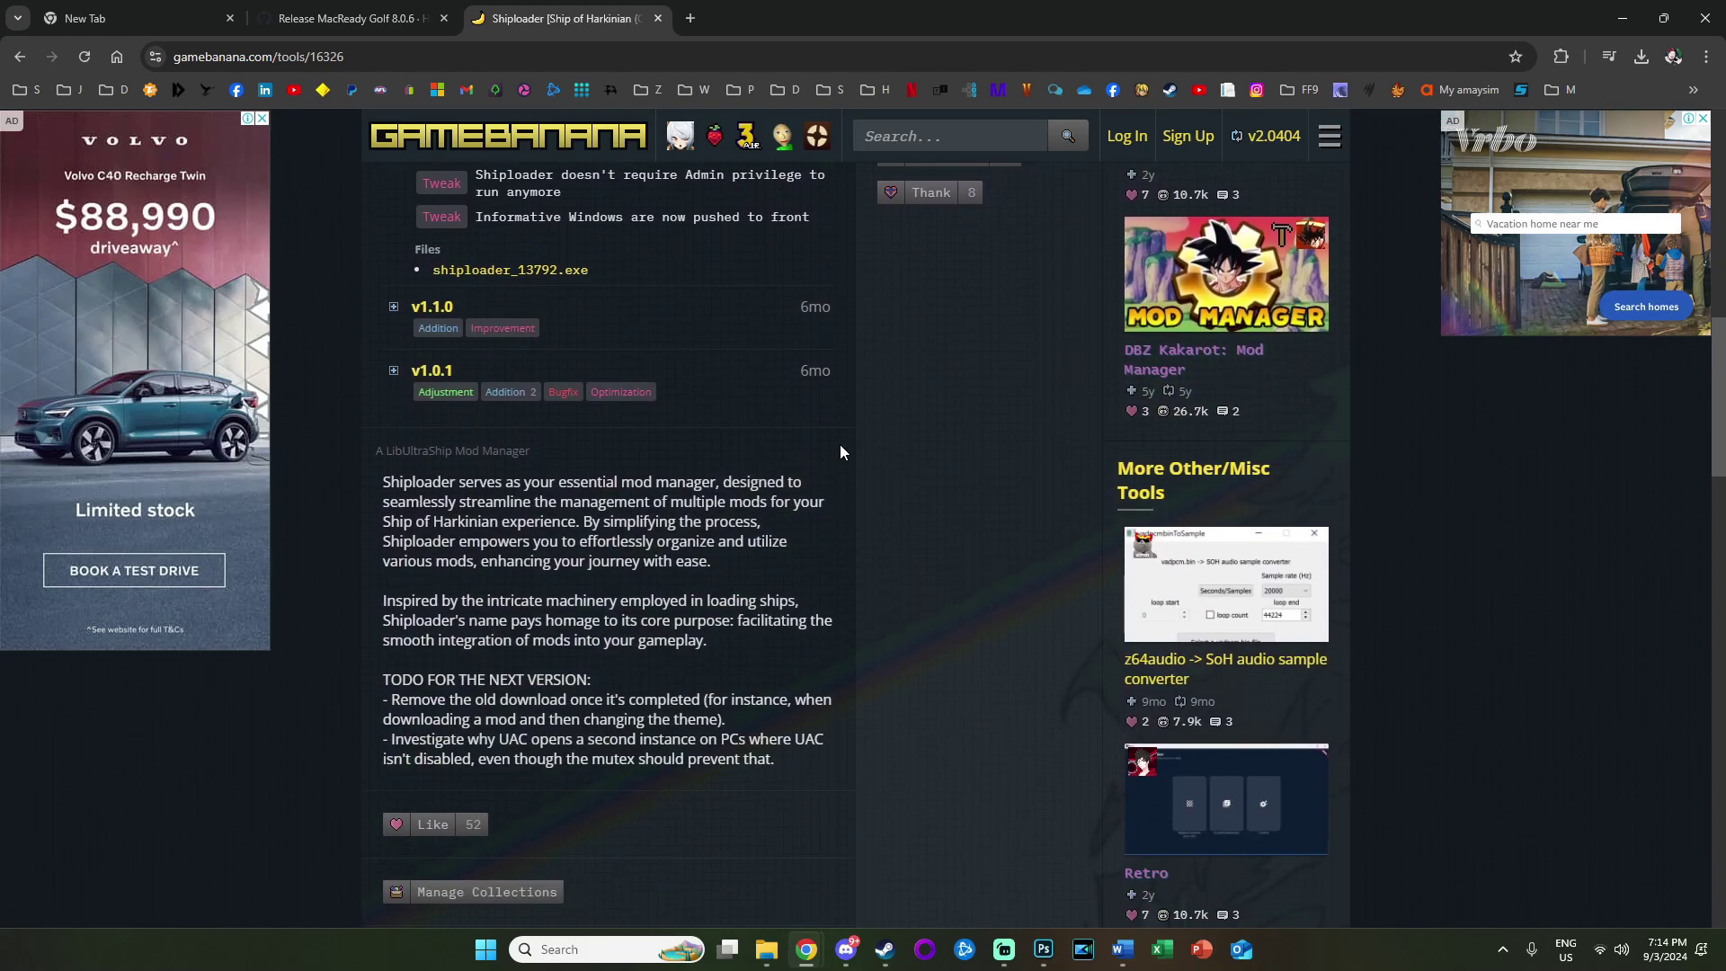
pyautogui.scroll(-3, 840, 451)
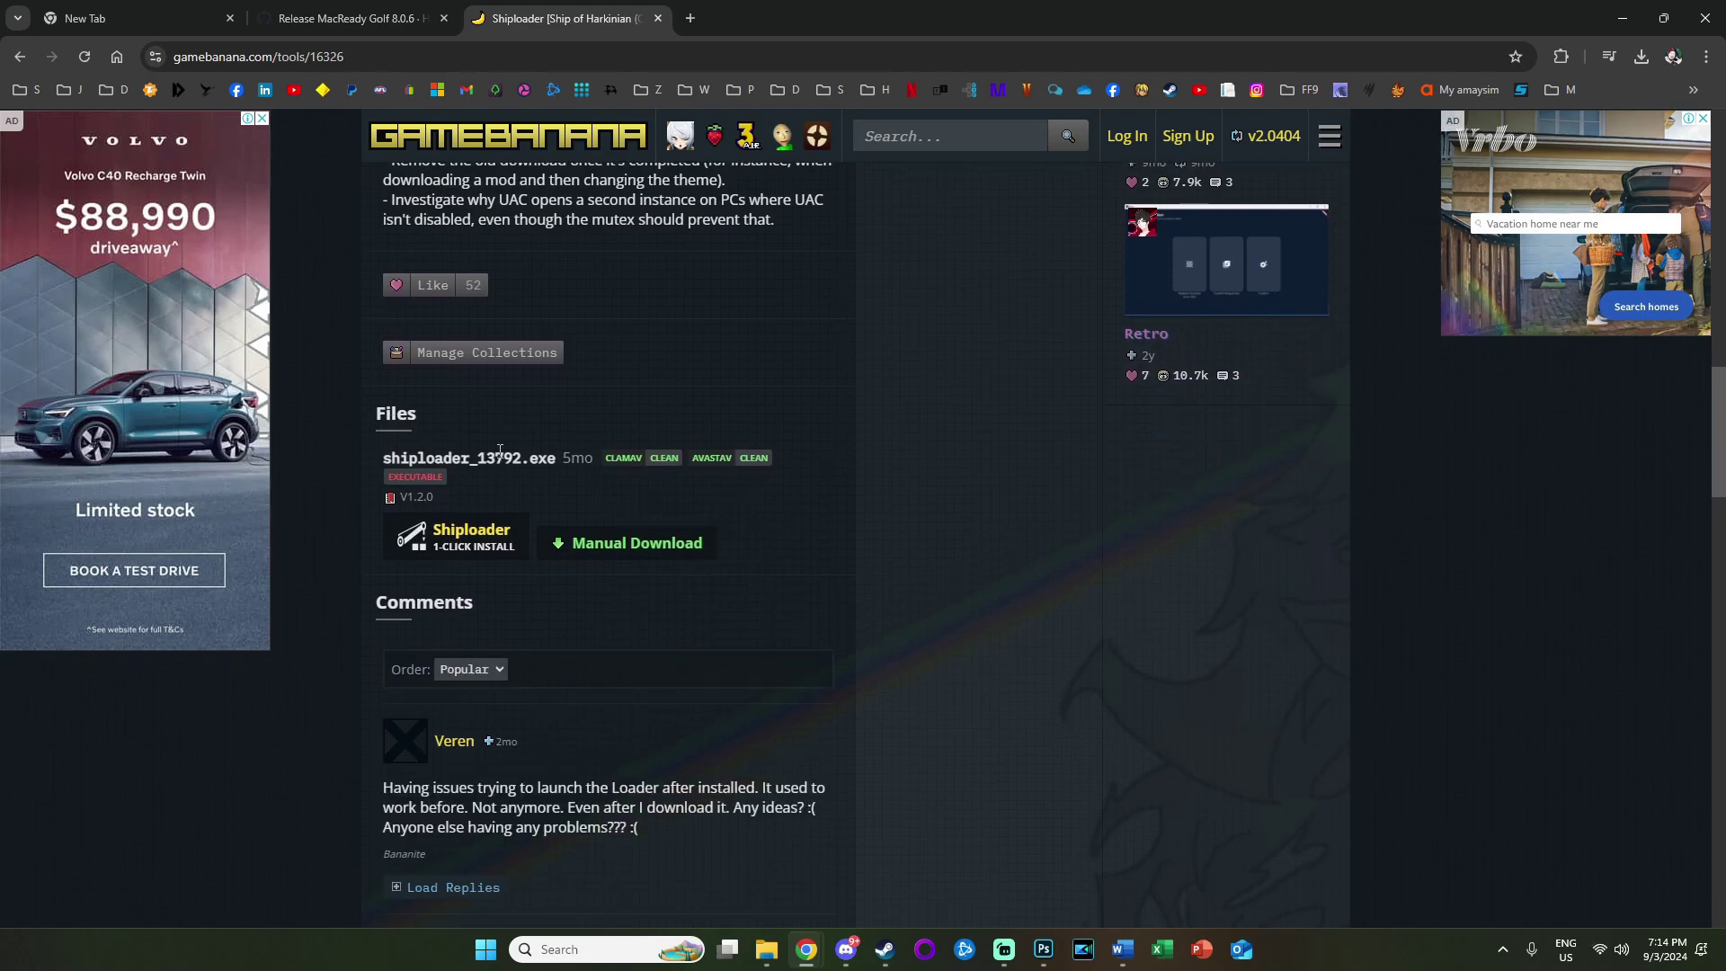
pyautogui.click(469, 539)
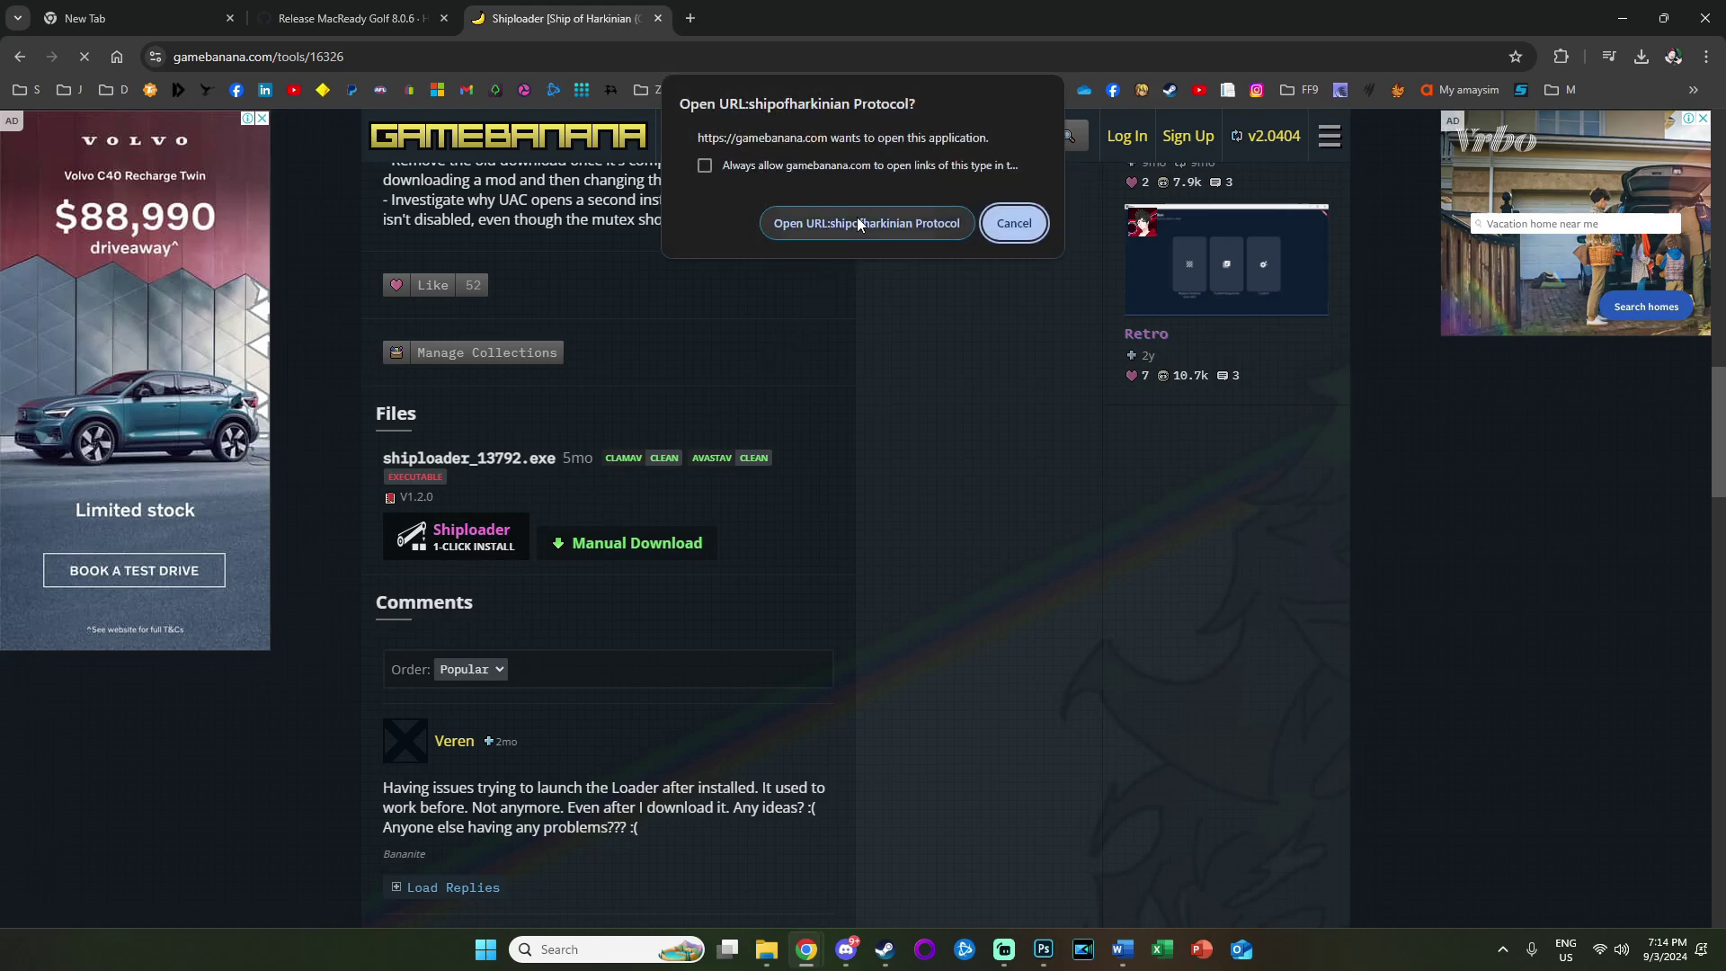
pyautogui.click(855, 222)
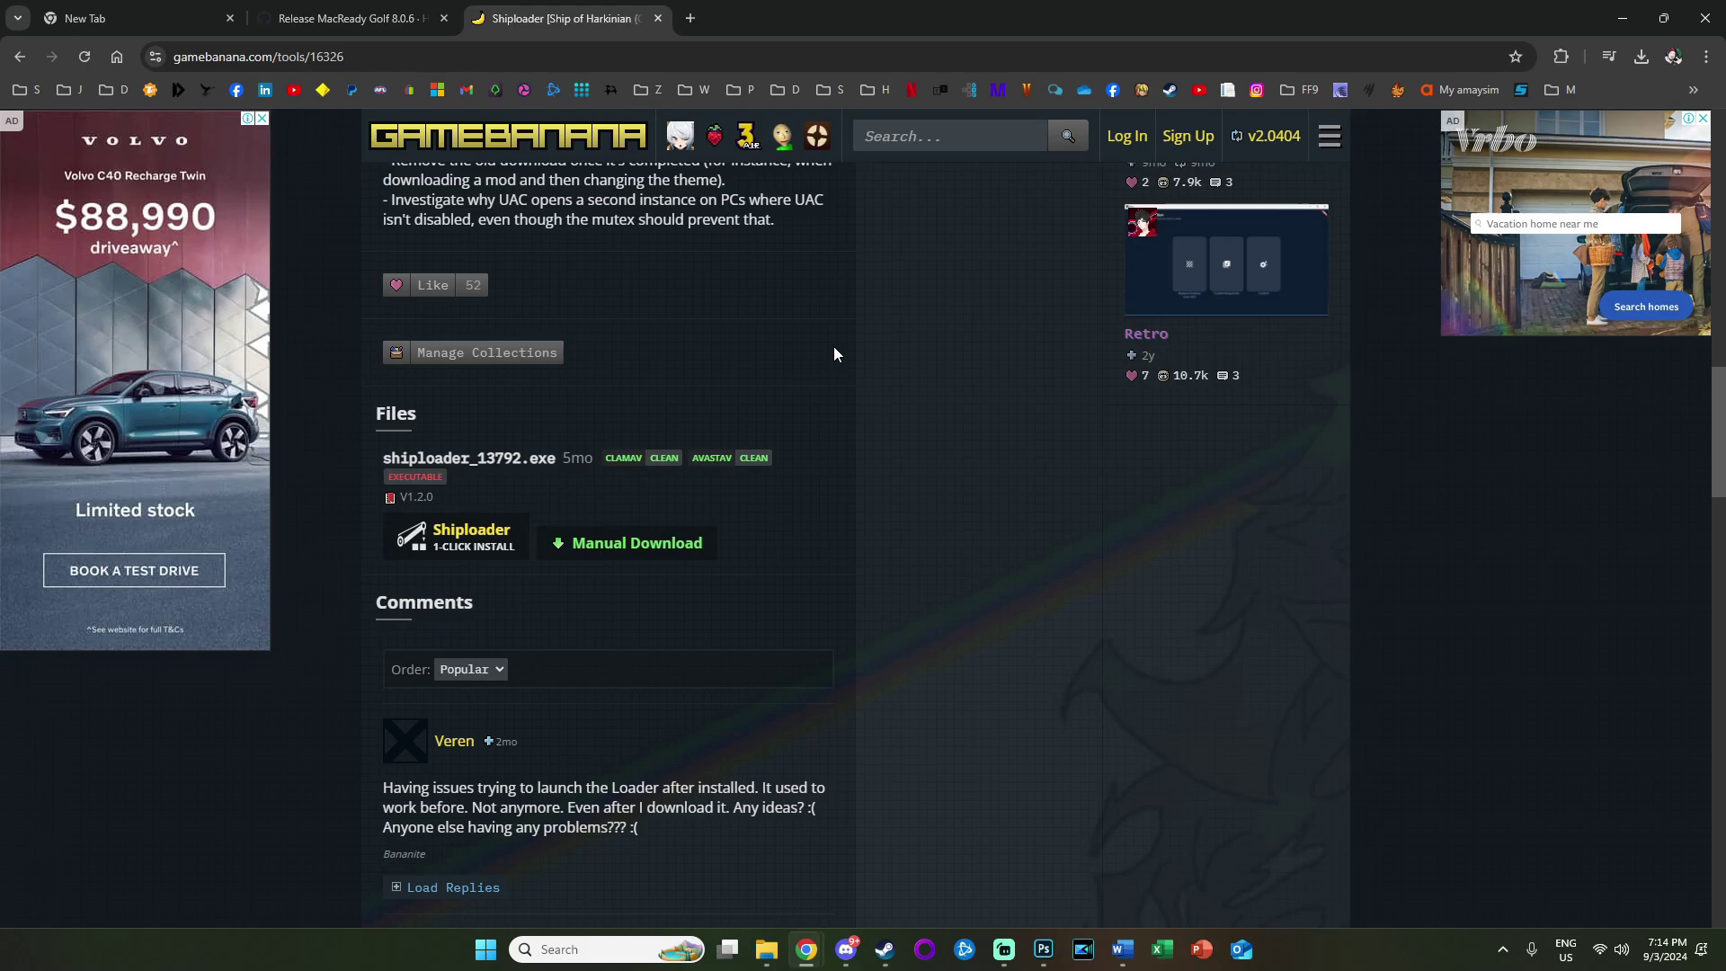
pyautogui.click(1641, 57)
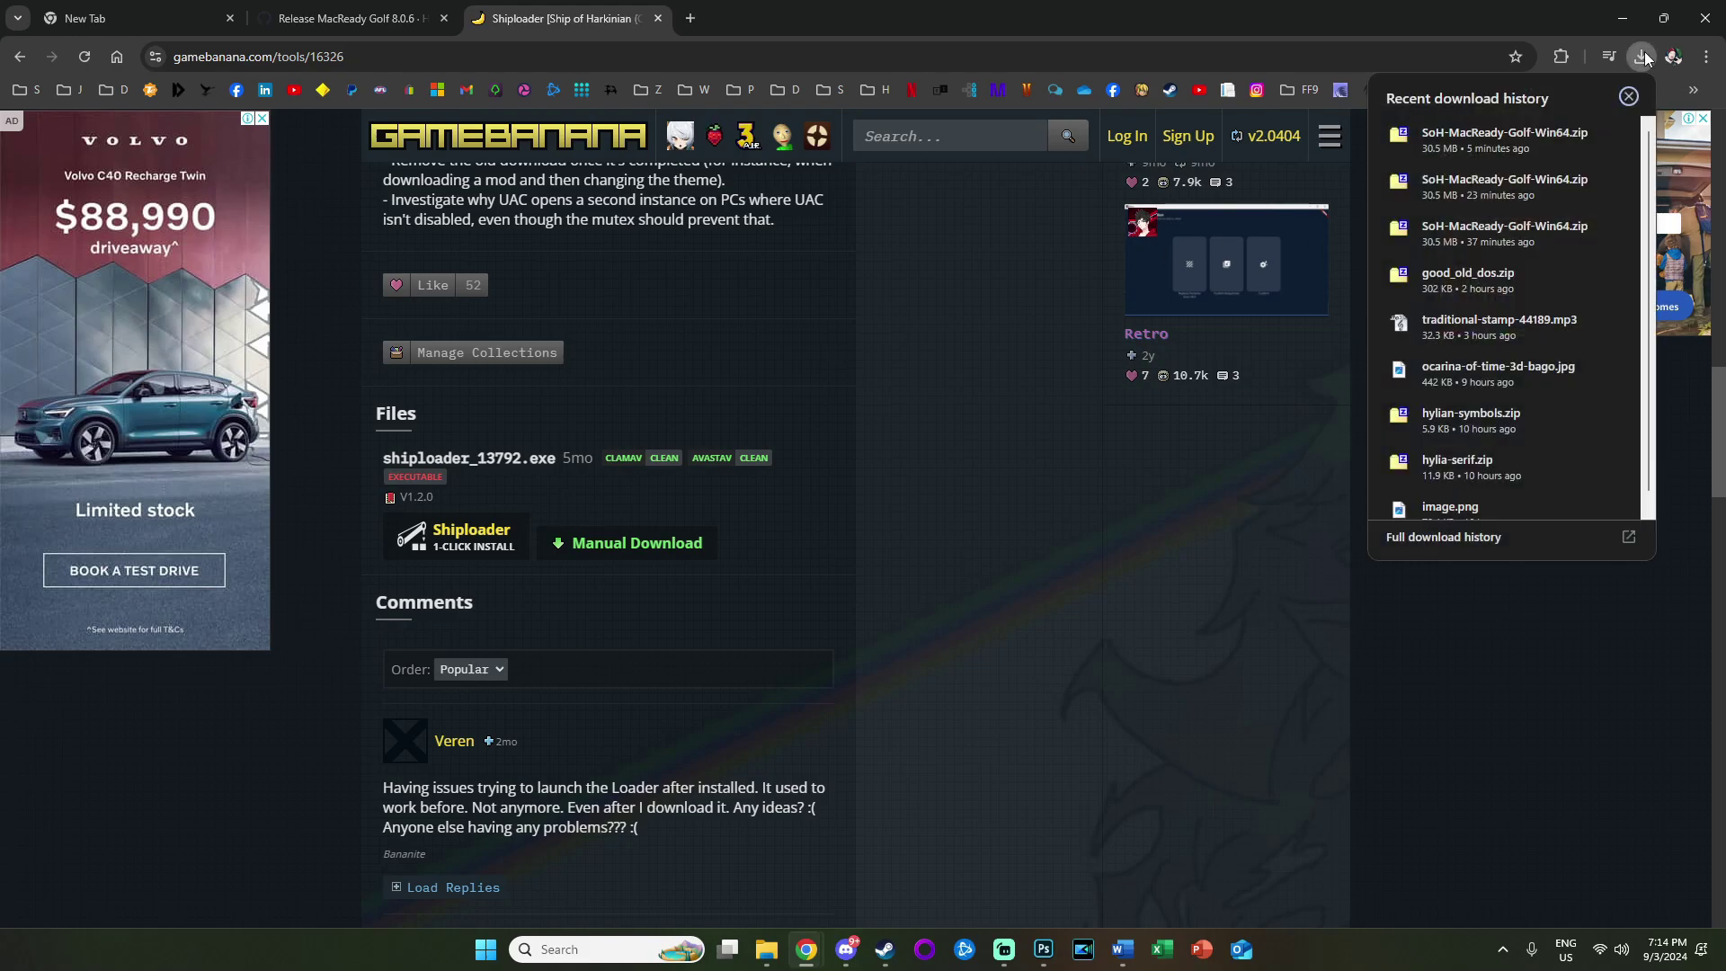
pyautogui.click(1641, 57)
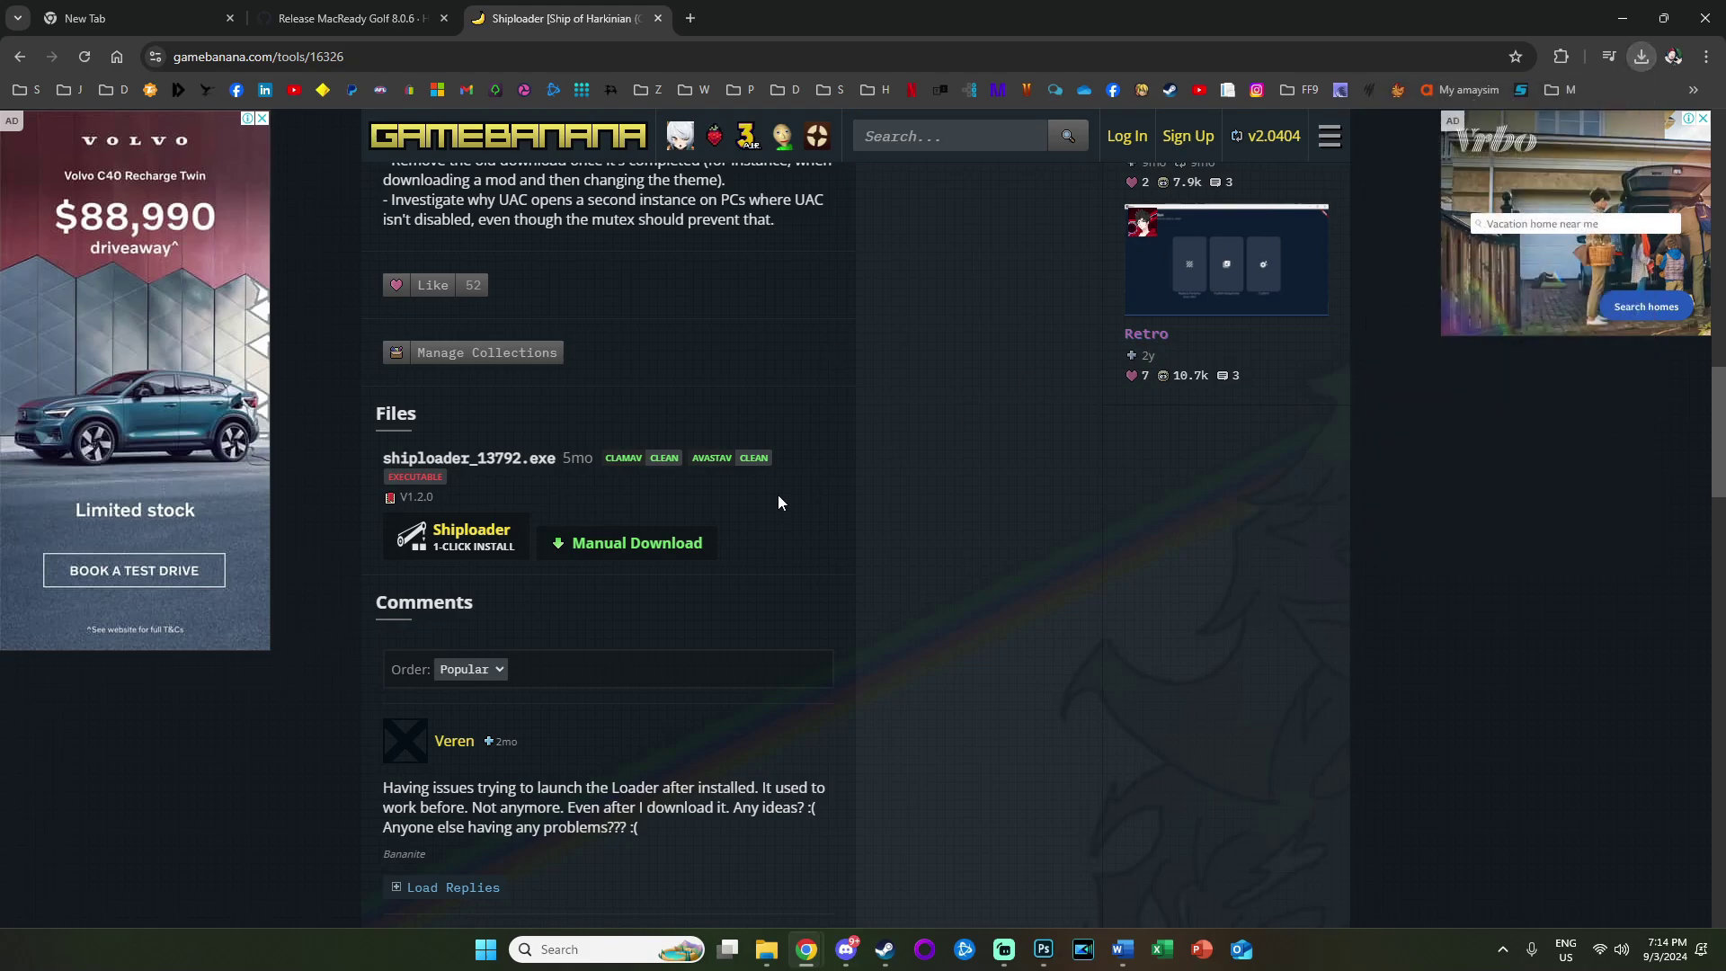
# Step: Manually download shiploader_13792.exe and show the file in the Downloads folder
pyautogui.click(622, 545)
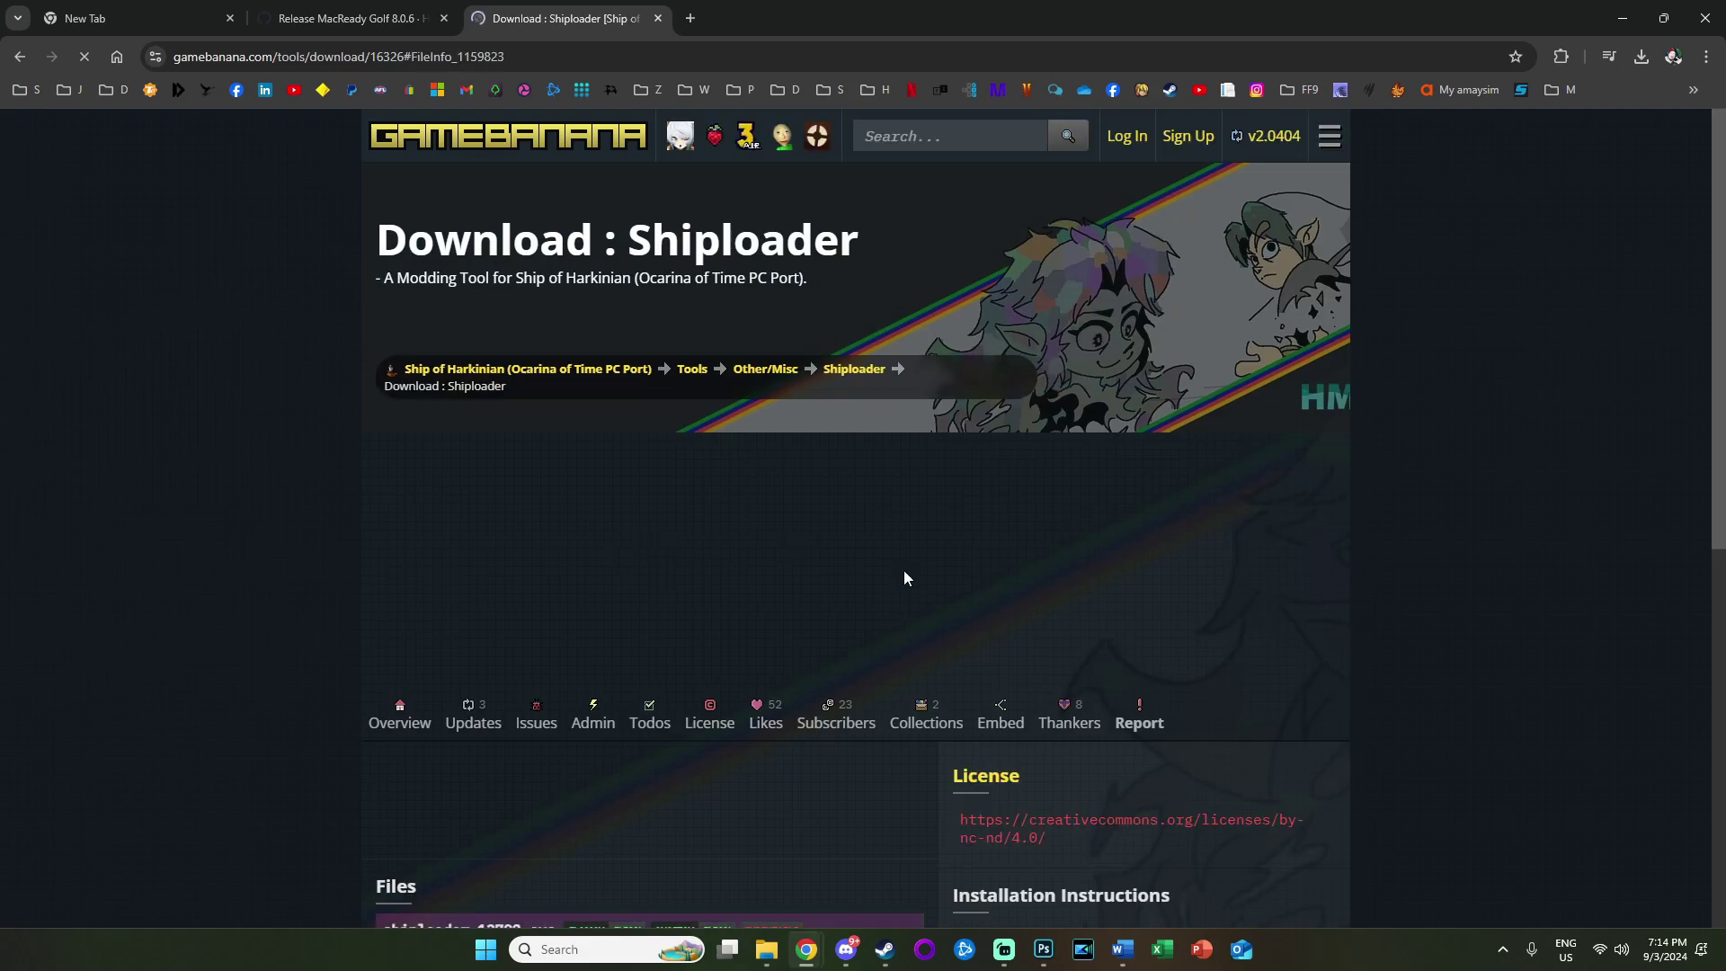
pyautogui.scroll(-3, 906, 577)
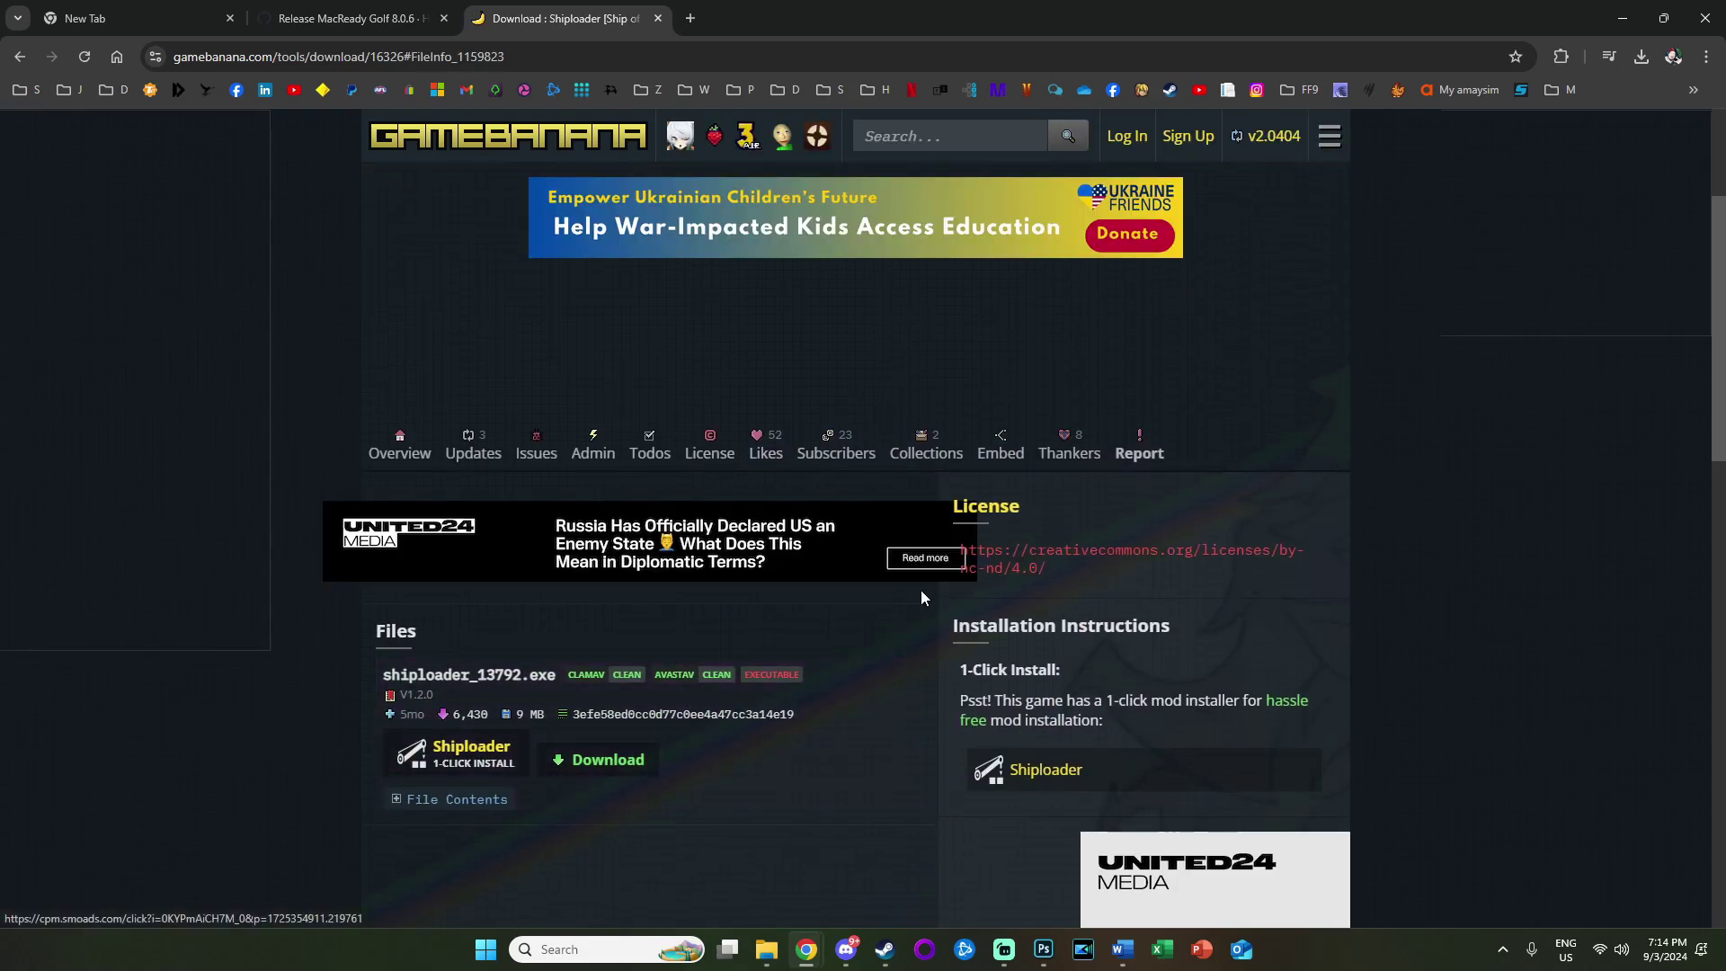
pyautogui.click(605, 673)
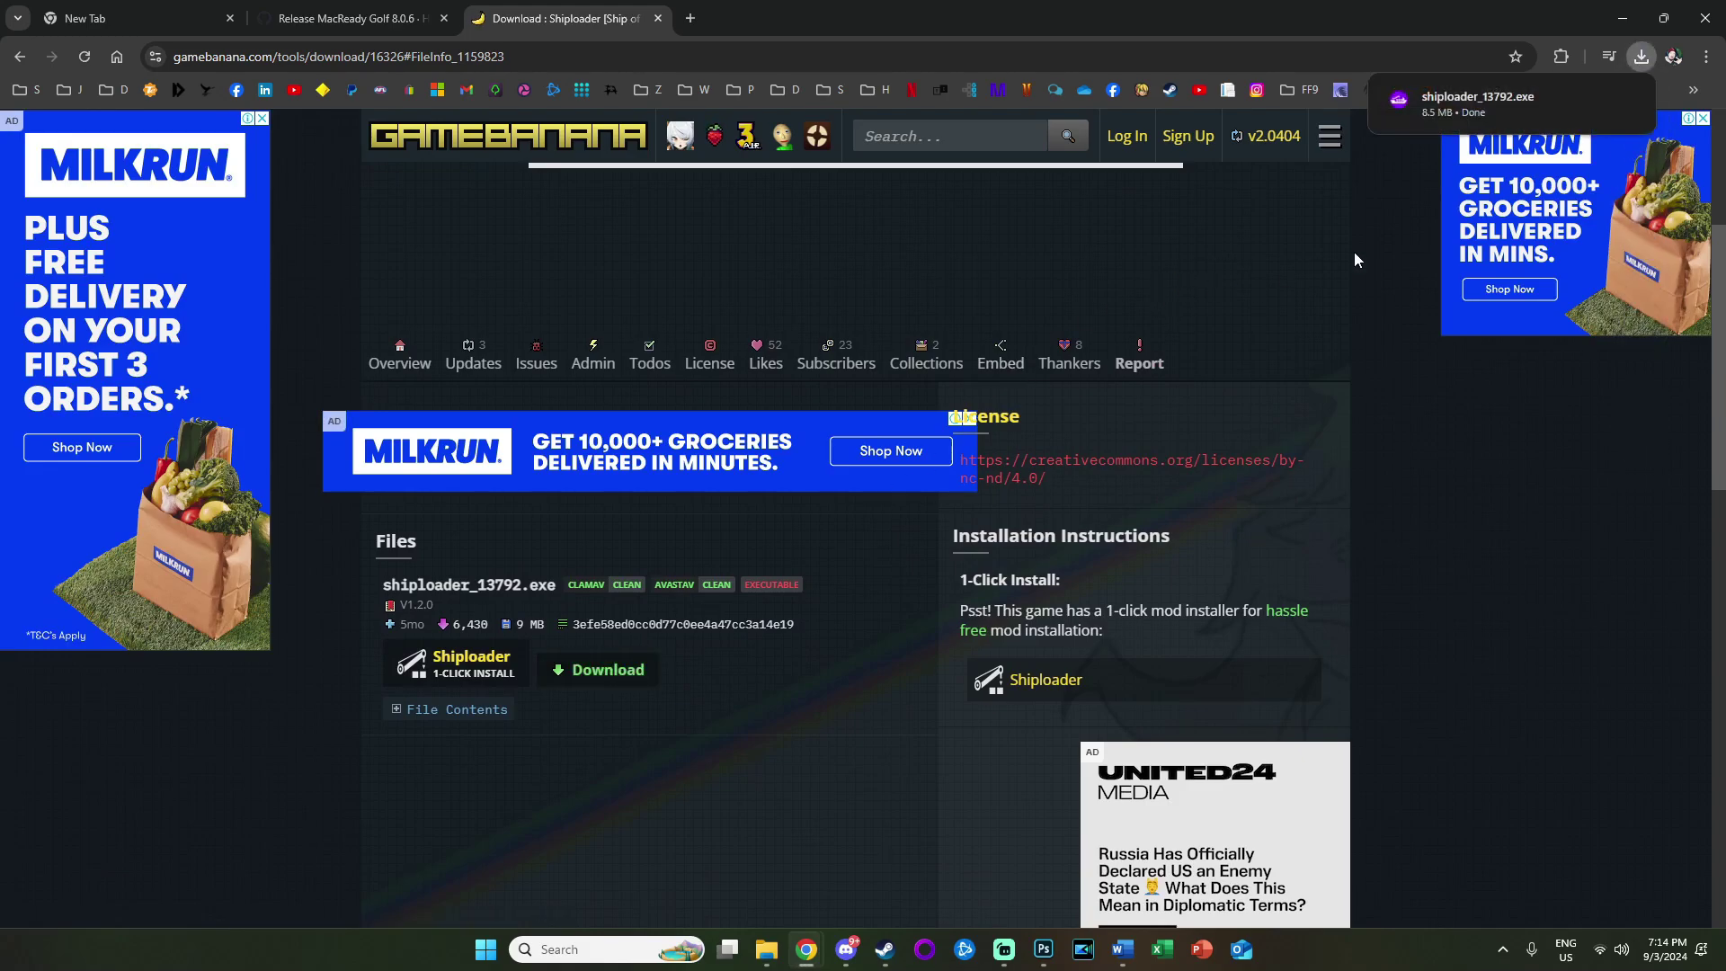
pyautogui.click(1592, 100)
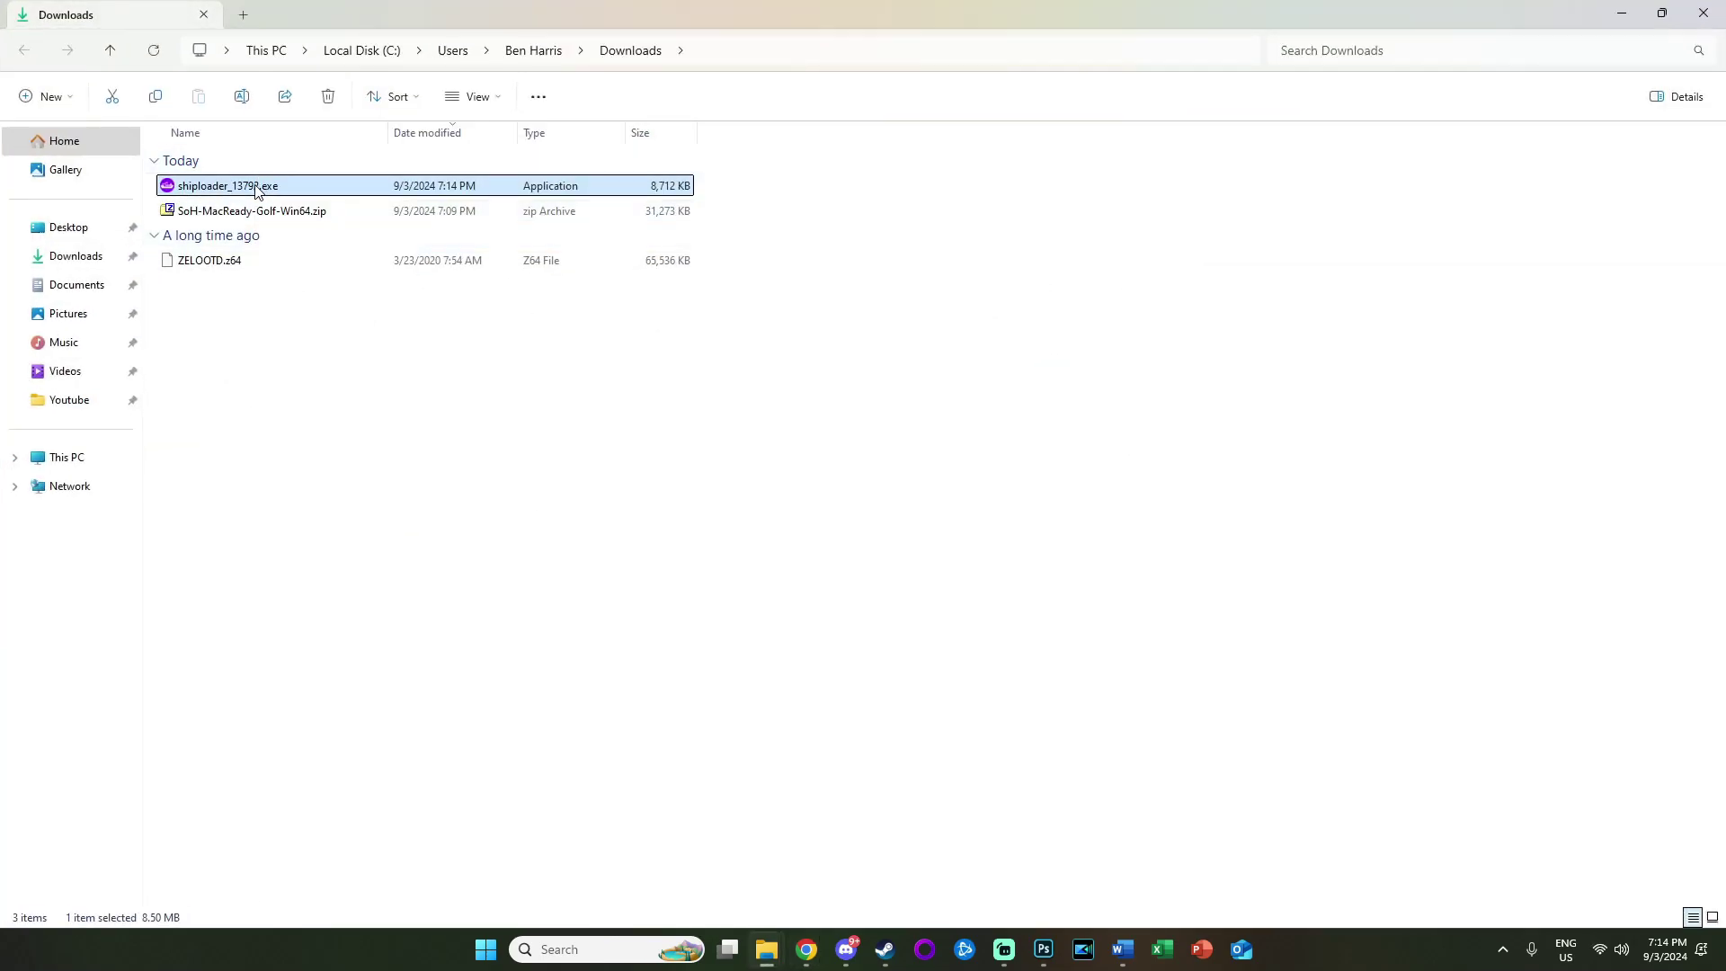
pyautogui.press('F2')
pyautogui.press('BackSpace')
pyautogui.click(302, 388)
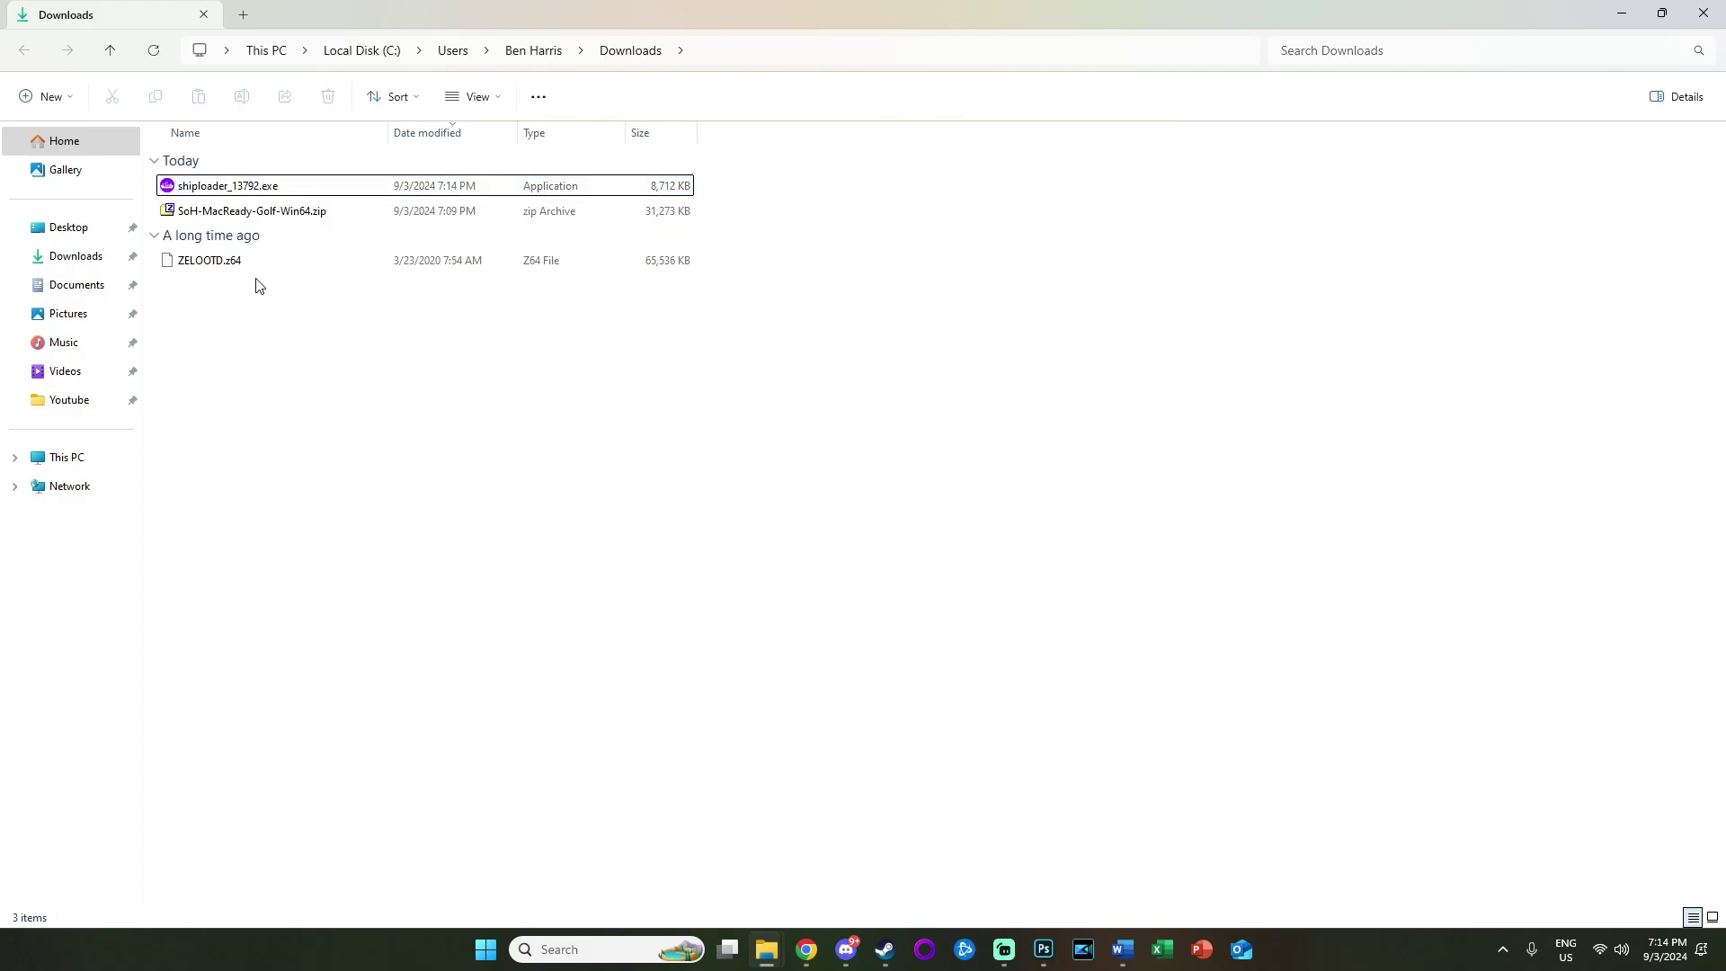
# Step: Move shiploader_13792.exe from Downloads into the OoT folder inside Zelda on the Data (E:) drive
pyautogui.click(227, 185)
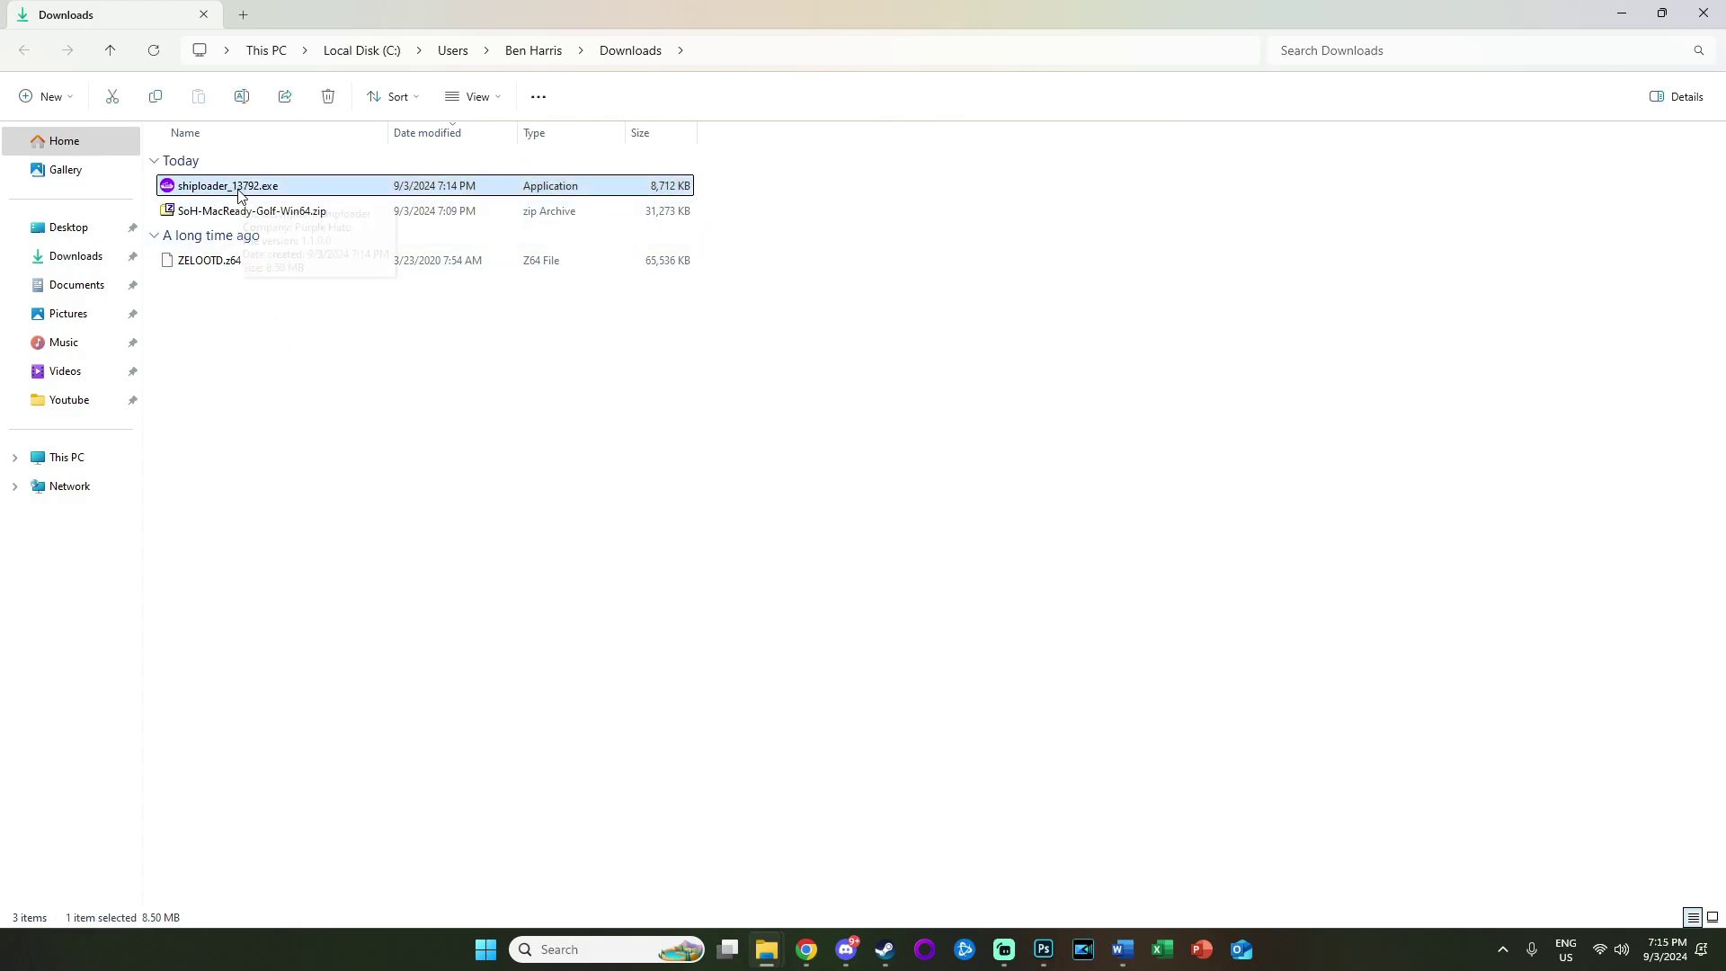
pyautogui.hotkey('ctrl', 'x')
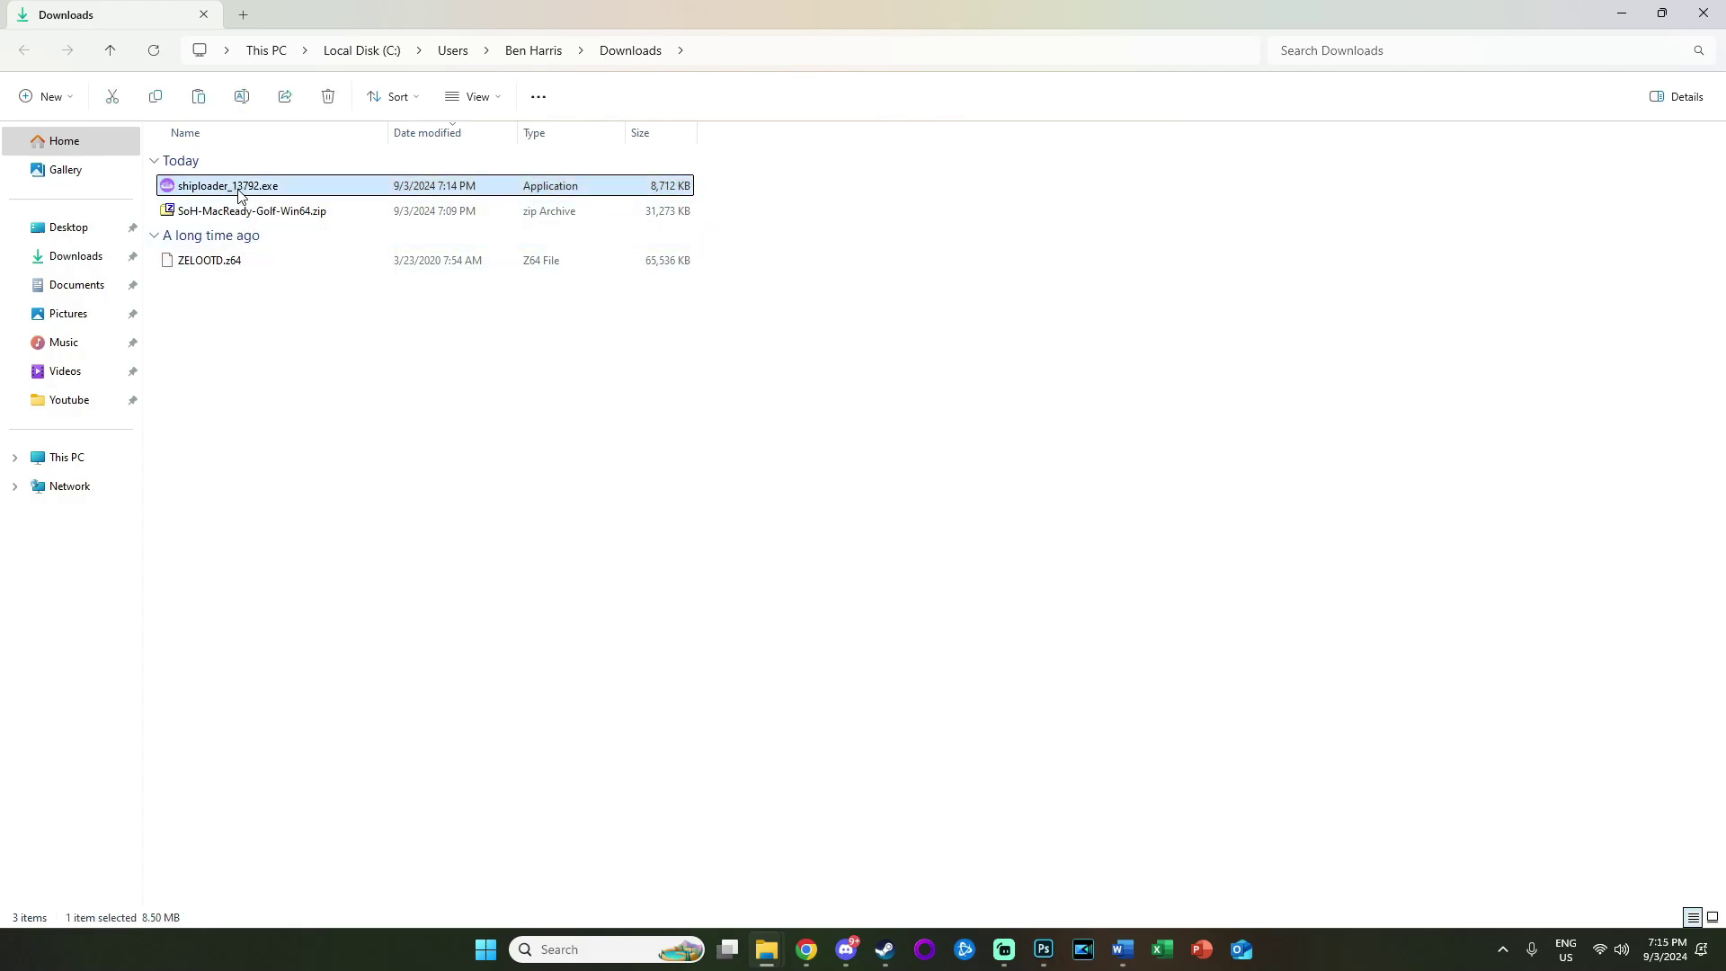
pyautogui.click(99, 459)
pyautogui.doubleClick(633, 158)
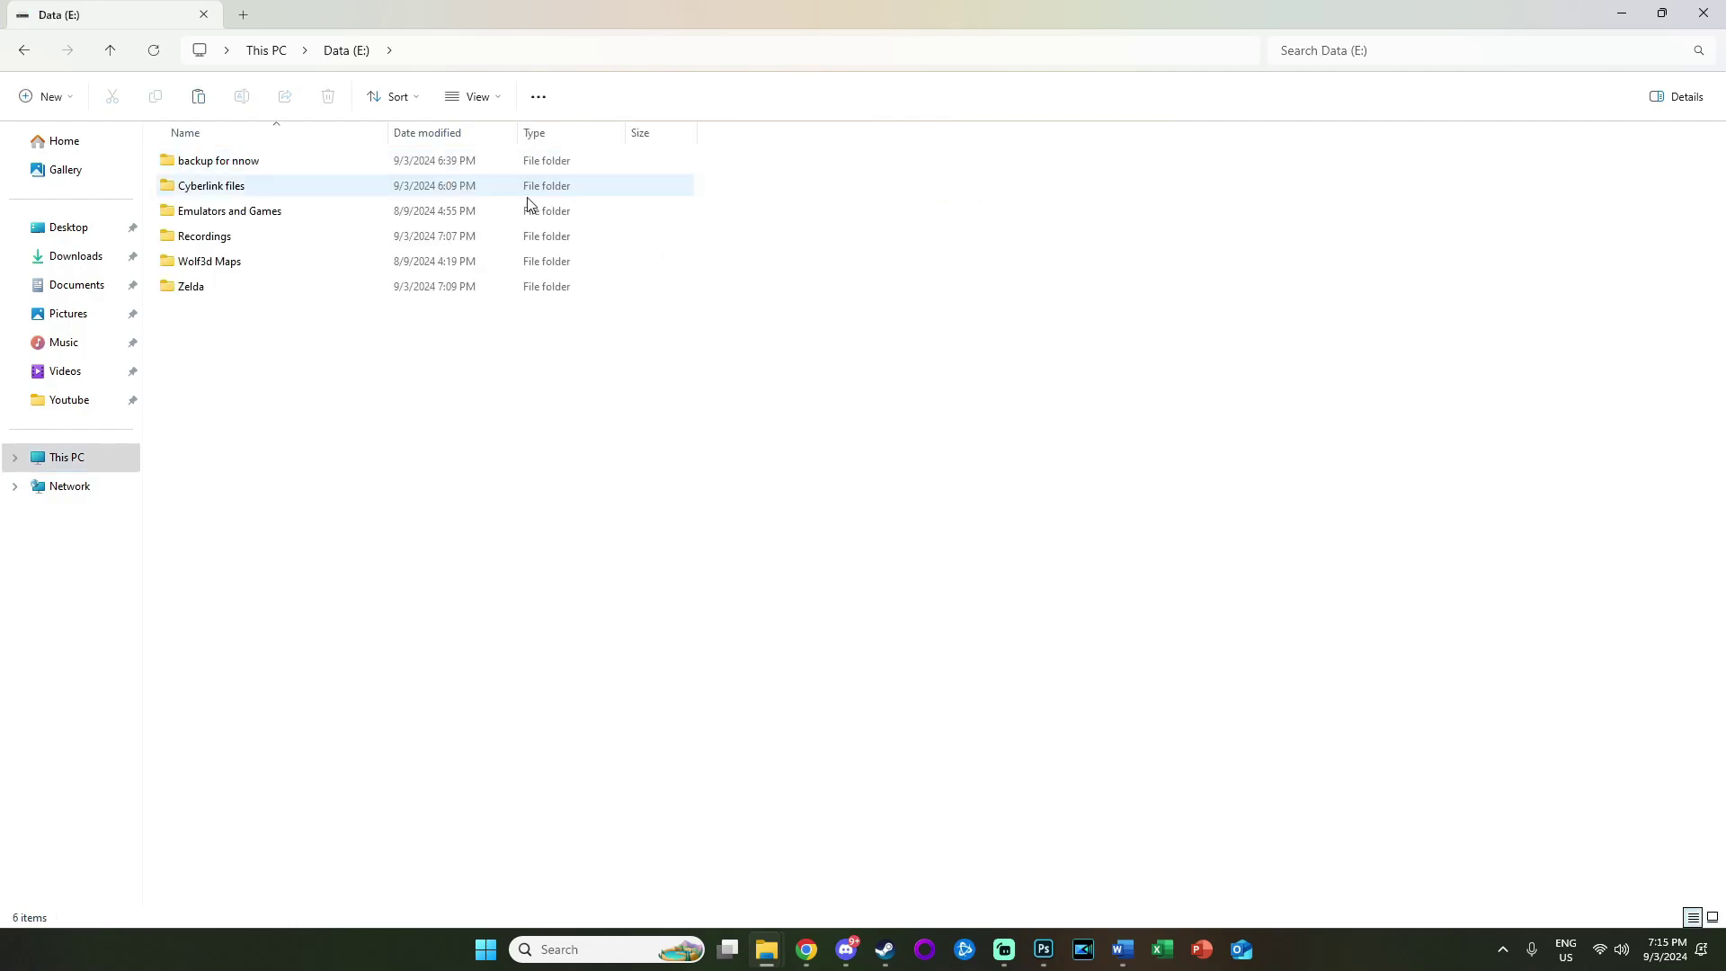
pyautogui.doubleClick(241, 288)
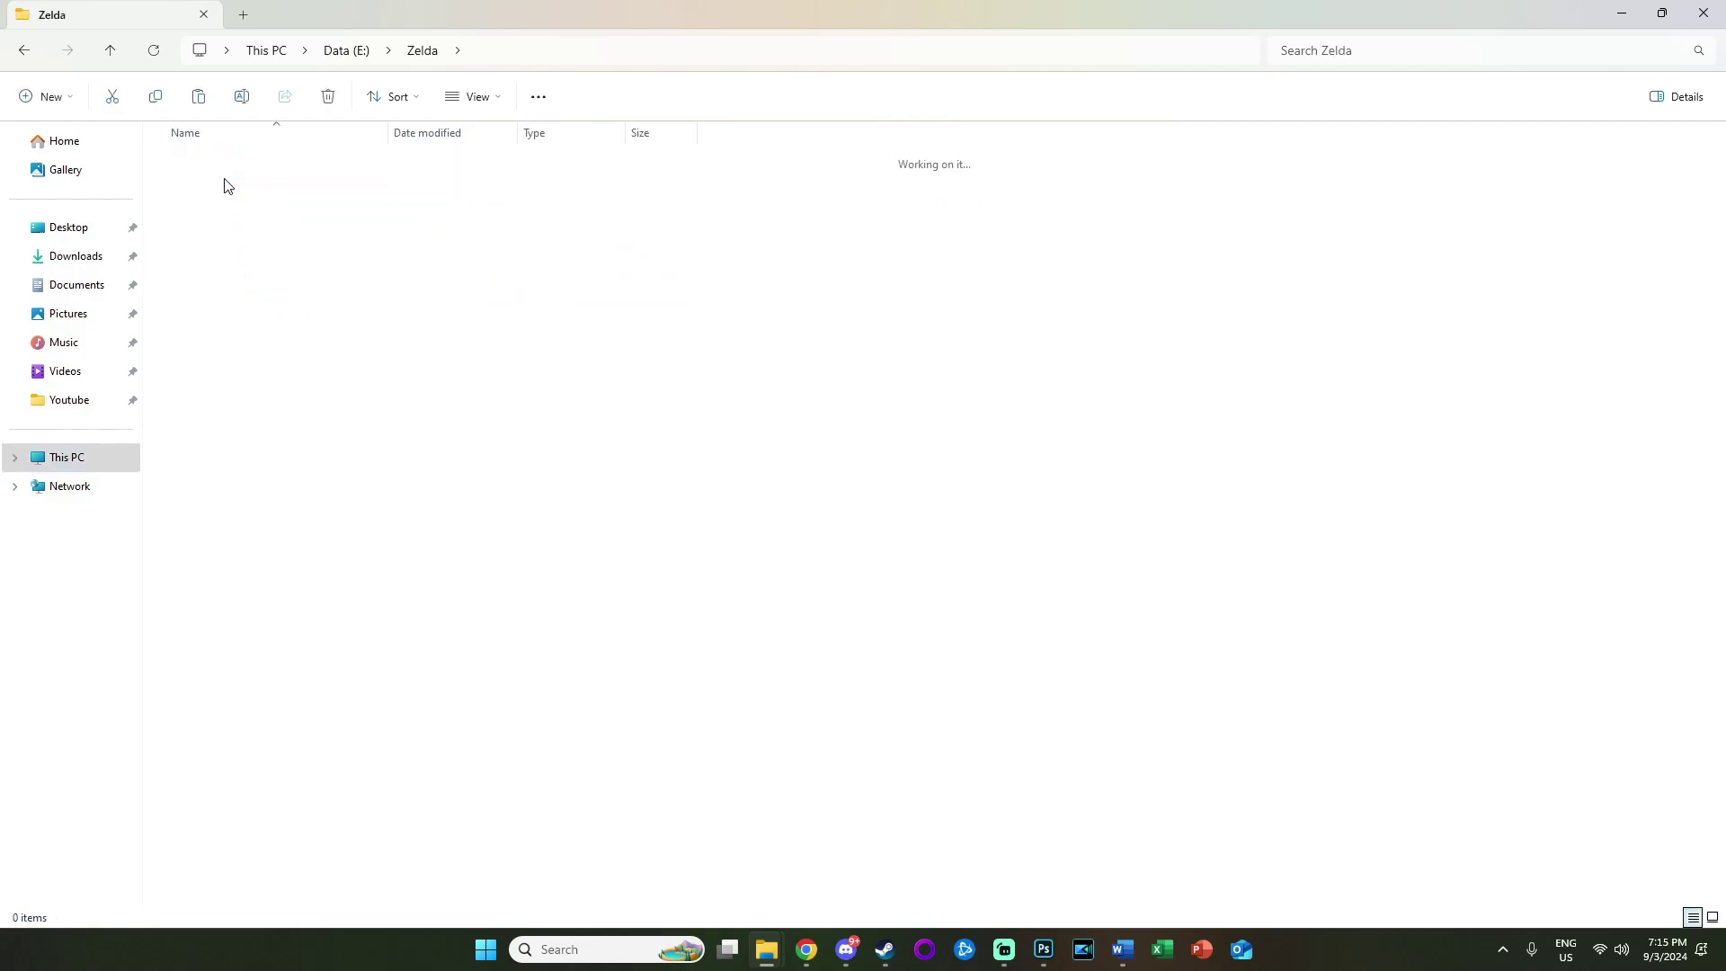
pyautogui.doubleClick(225, 184)
pyautogui.hotkey('ctrl', 'v')
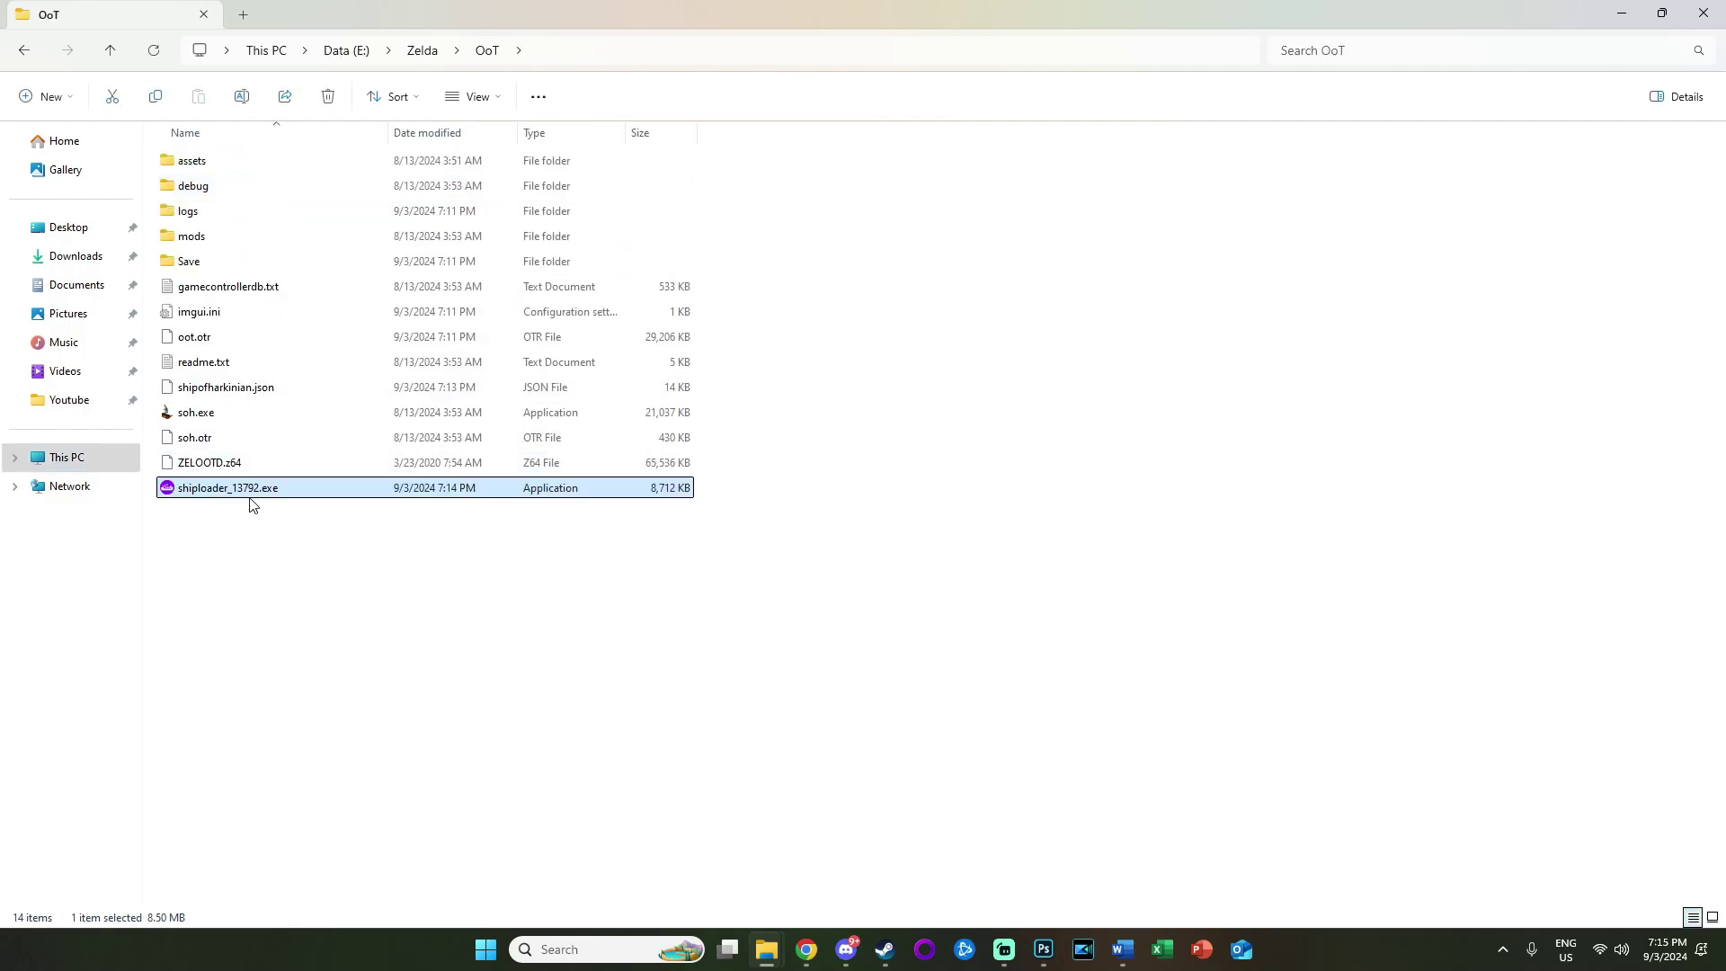
# Step: Run shiploader_13792.exe from the OoT folder, allowing it past the SmartScreen warning, and close the Shiploader window
pyautogui.doubleClick(246, 491)
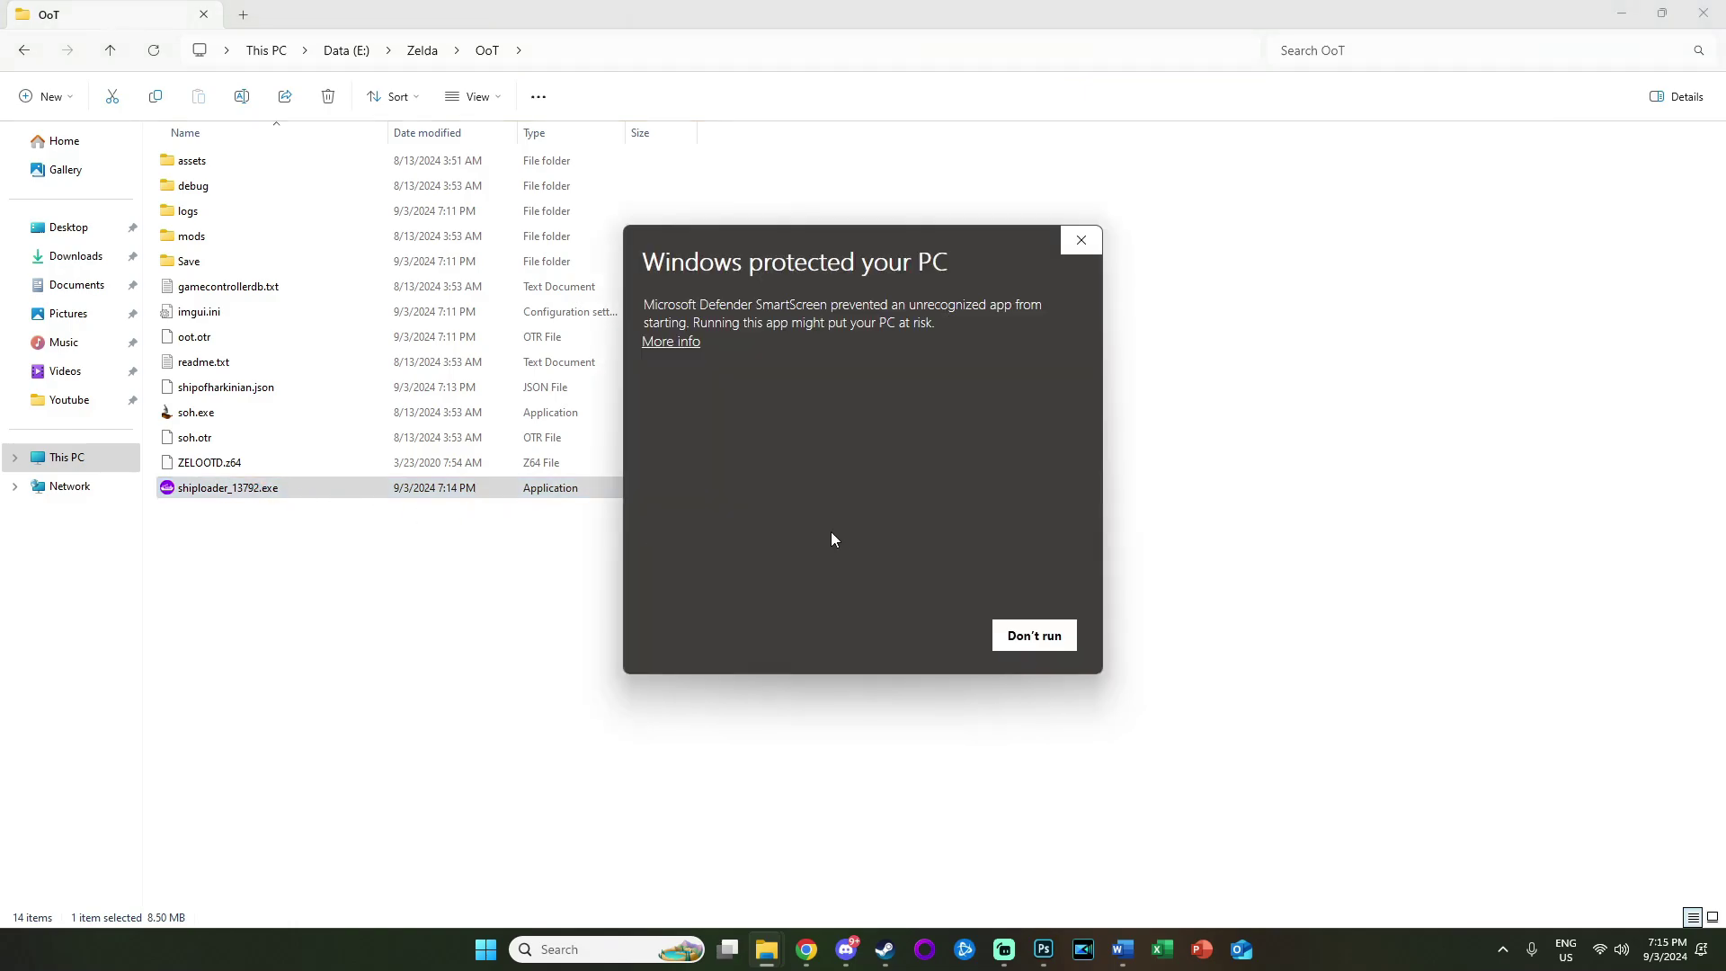
pyautogui.click(671, 341)
pyautogui.click(896, 629)
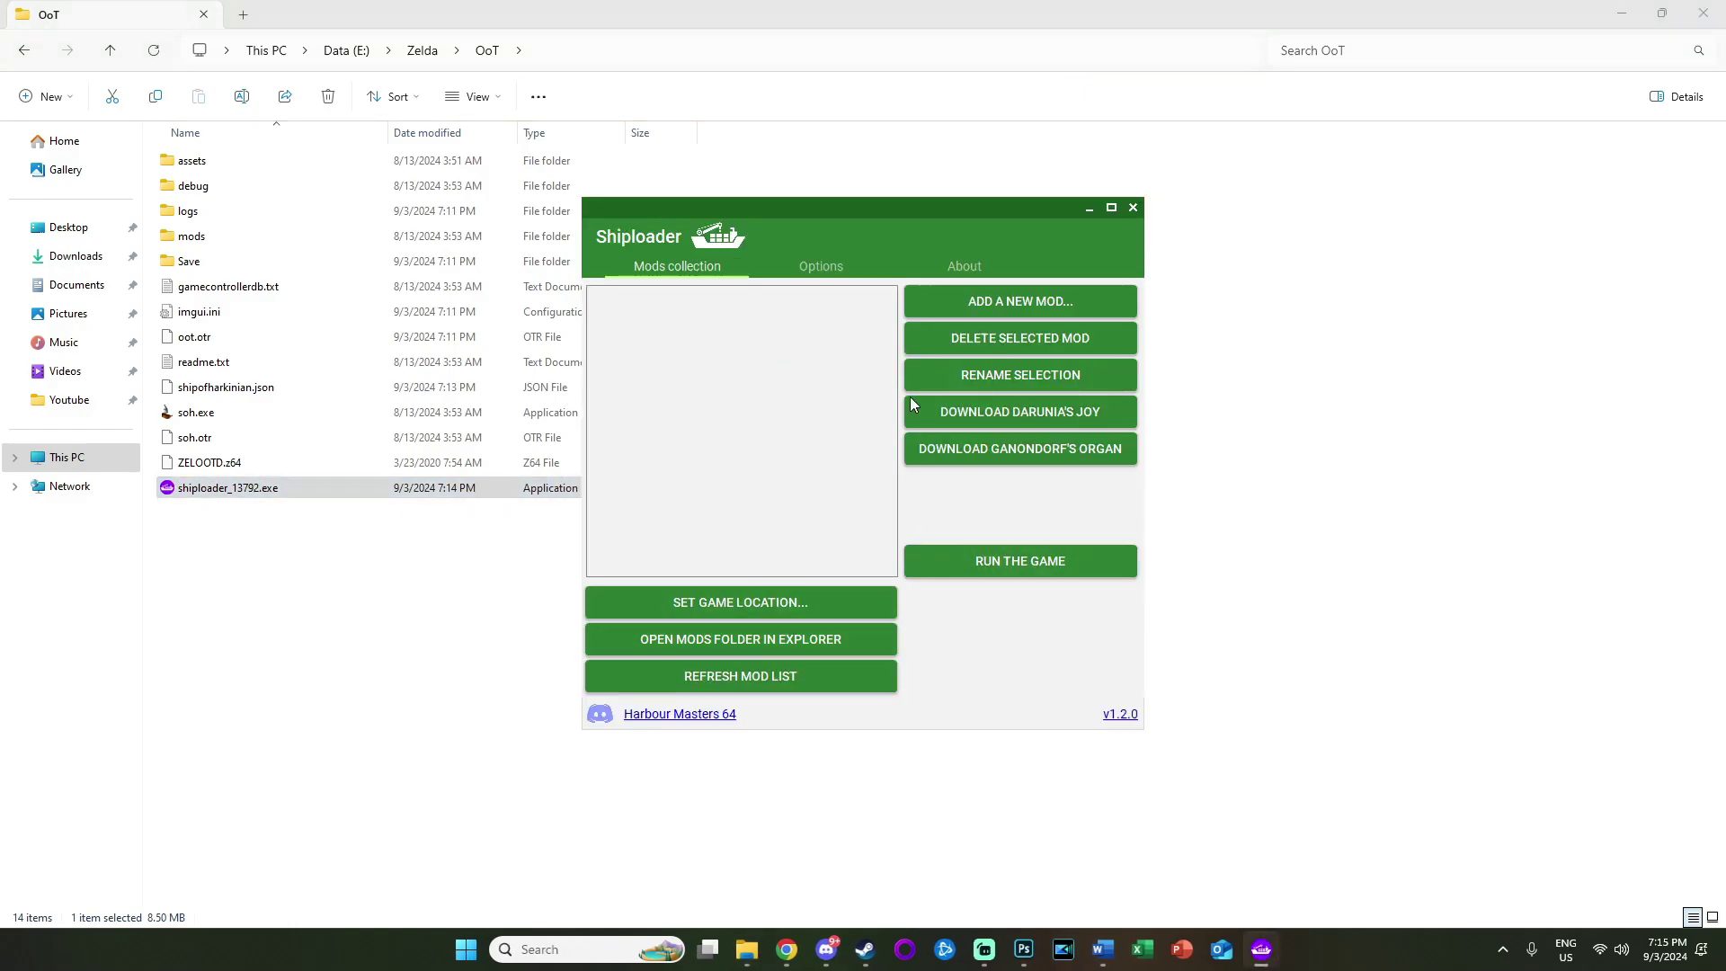
pyautogui.click(1135, 212)
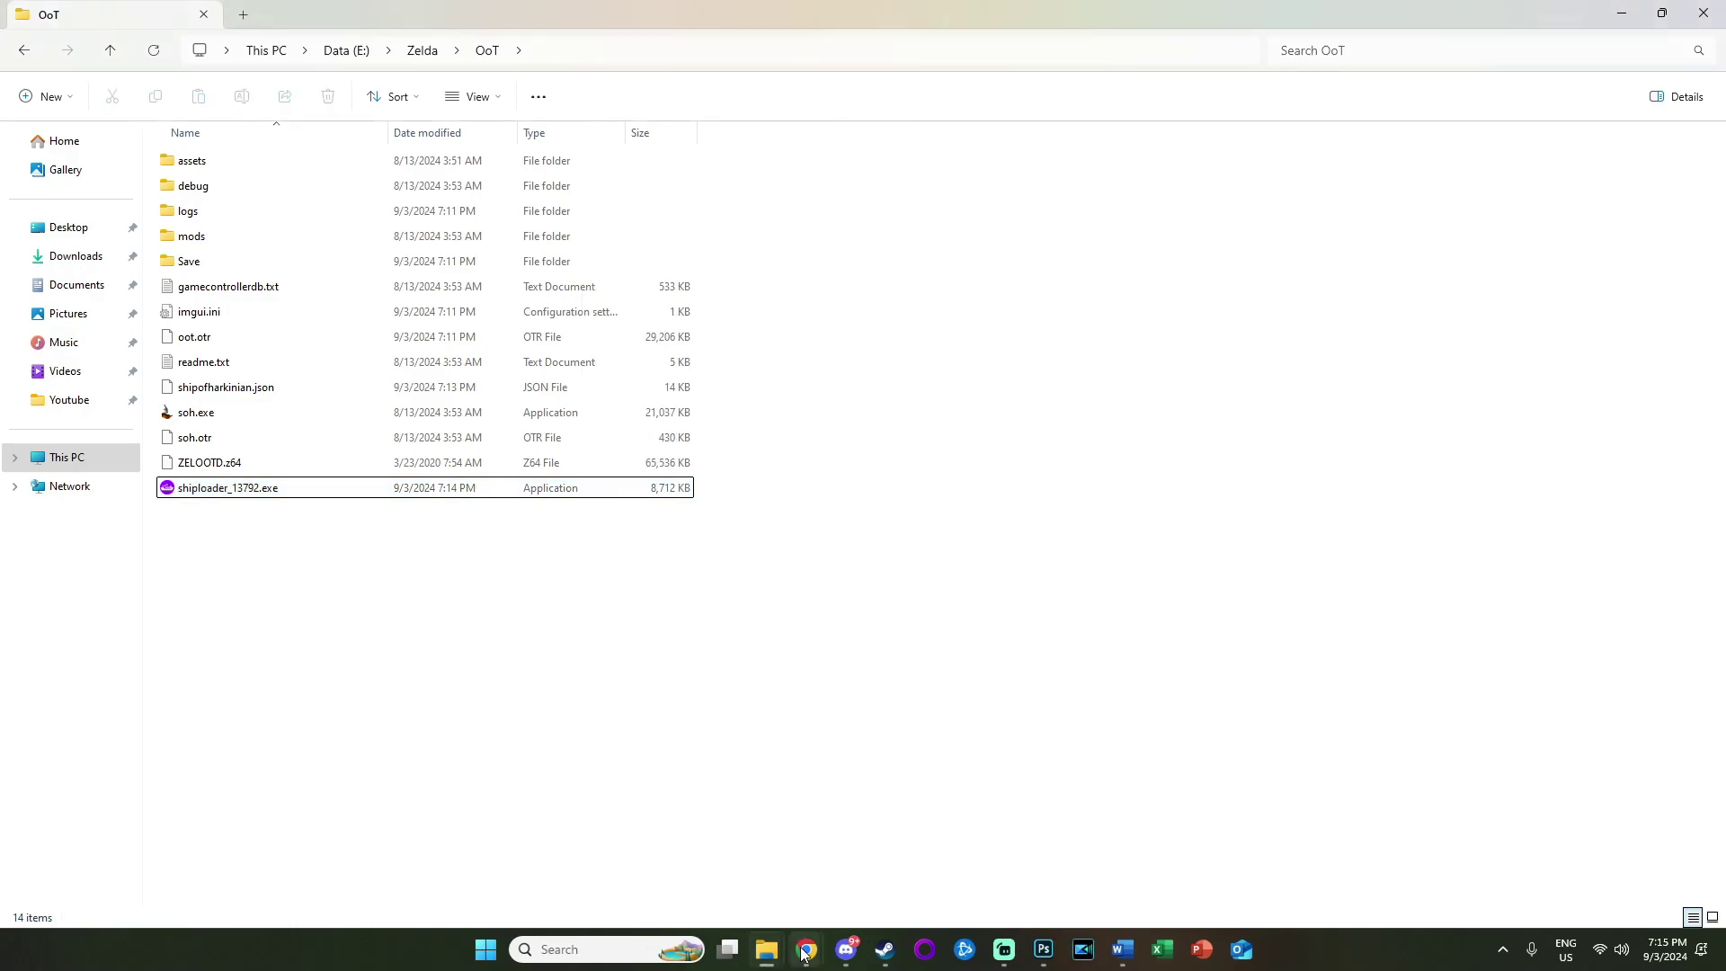
pyautogui.moveTo(804, 954)
pyautogui.click(856, 882)
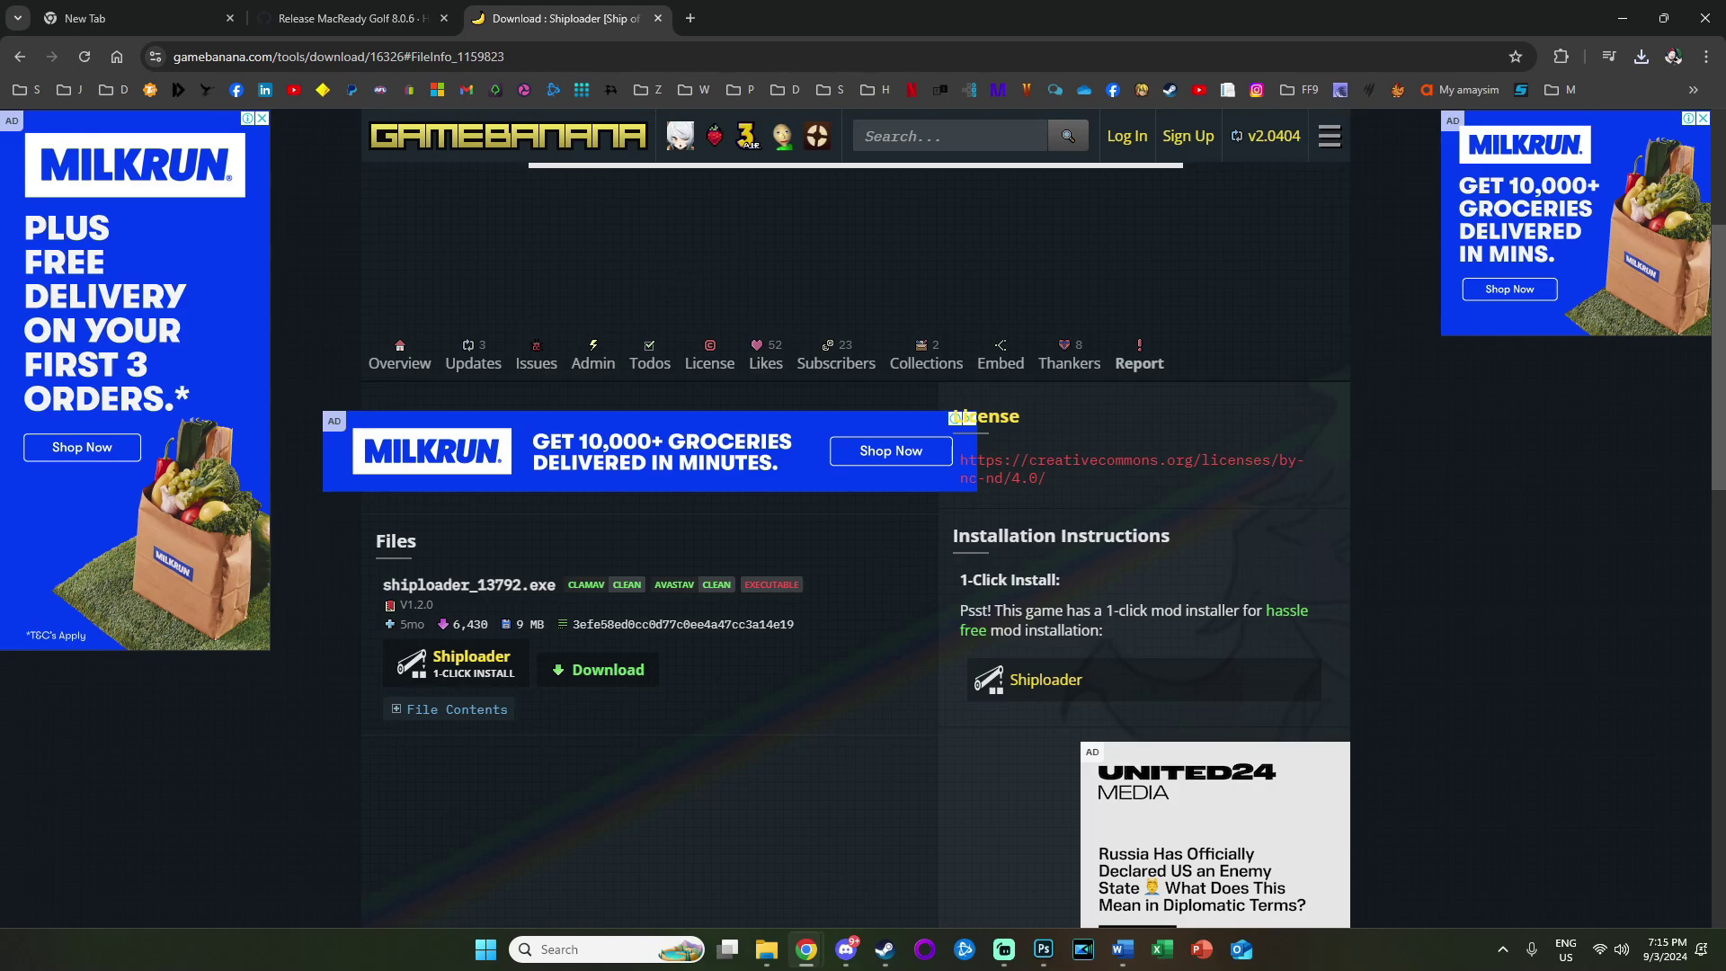
pyautogui.click(690, 18)
pyautogui.write('https://gamebanana.com/games/16121')
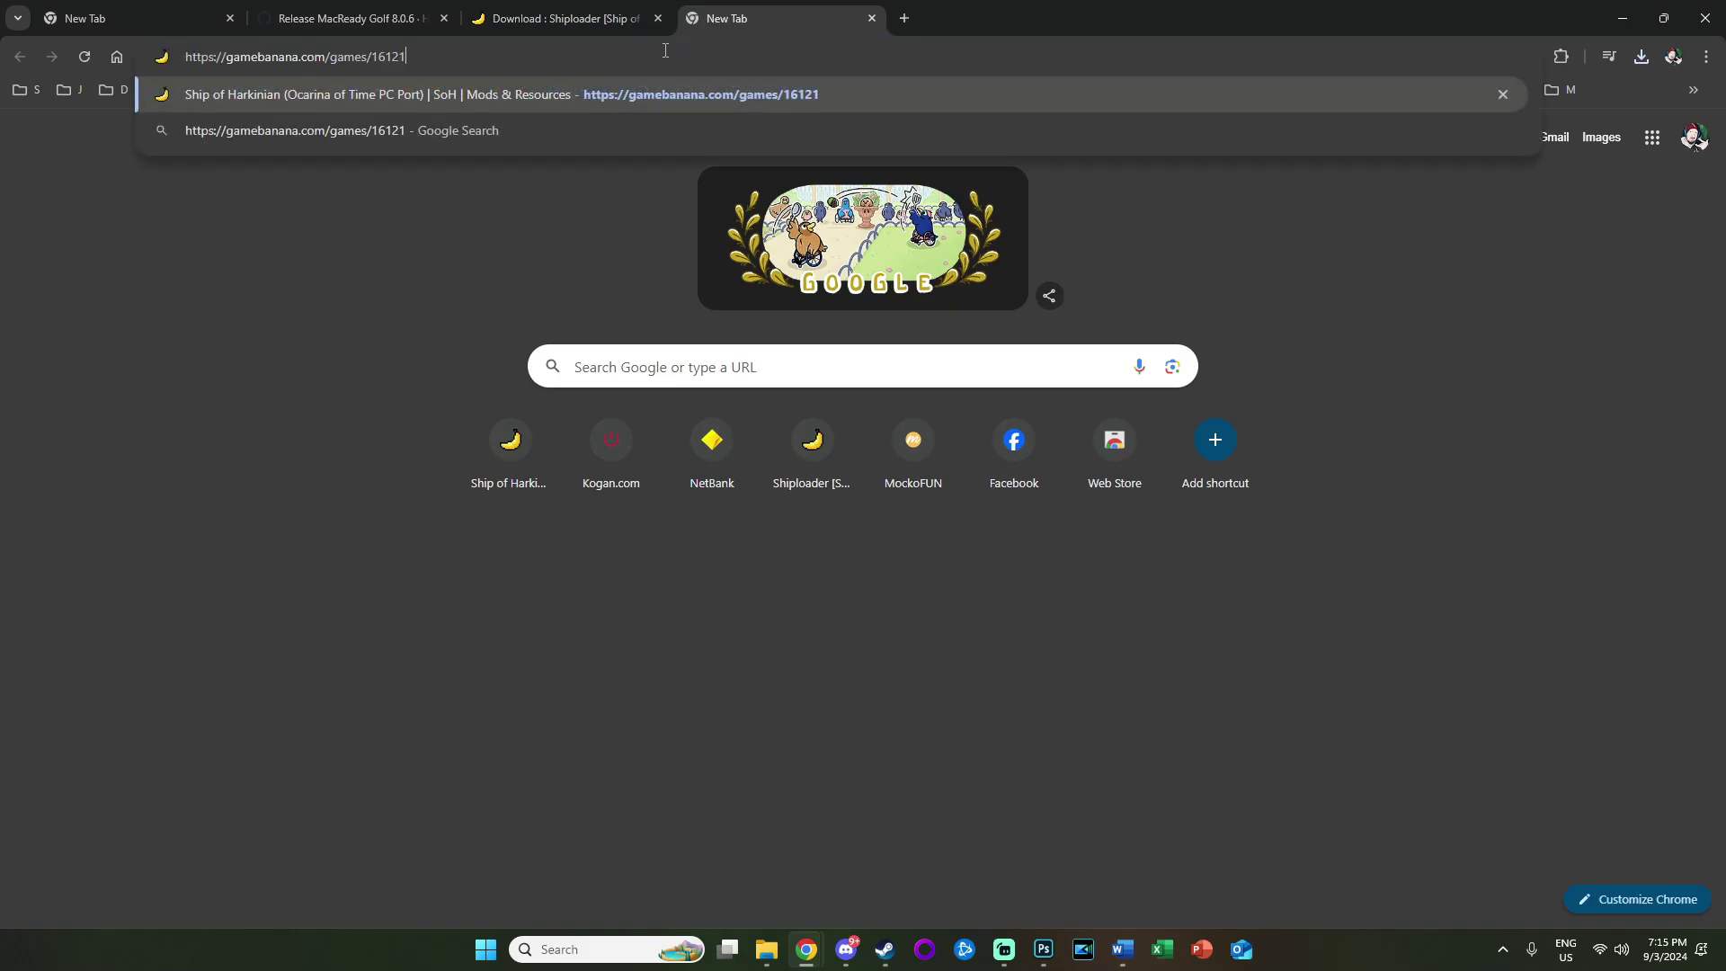
pyautogui.press('Return')
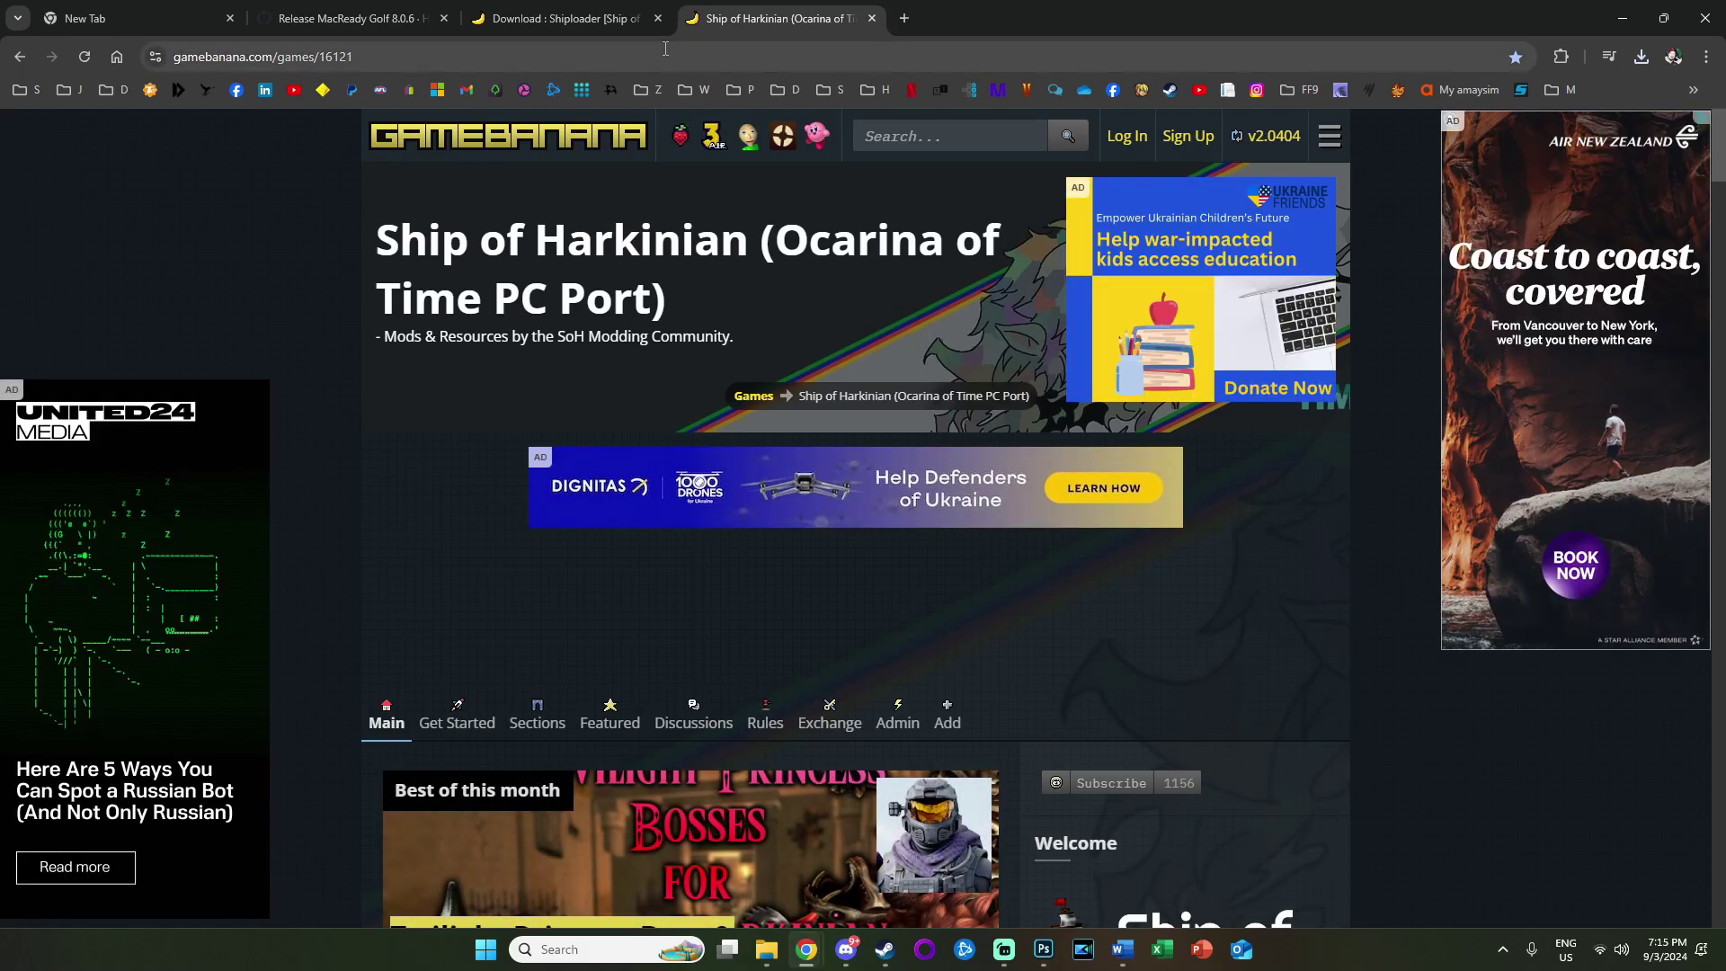
pyautogui.click(620, 19)
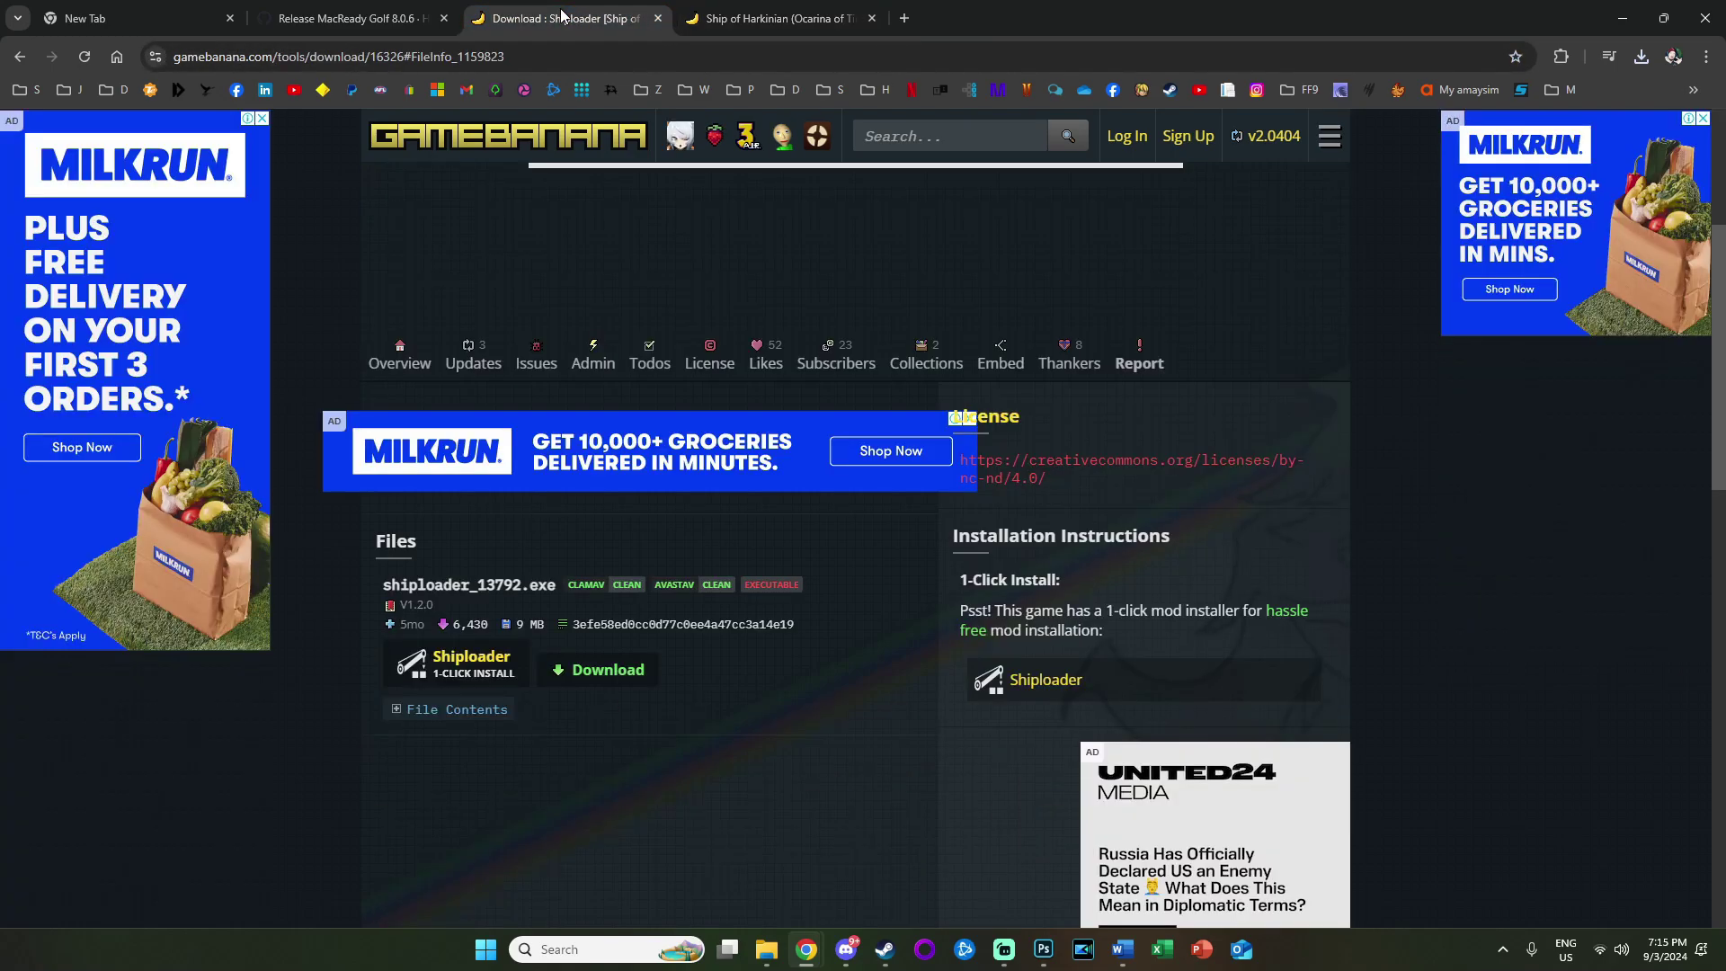
pyautogui.click(710, 20)
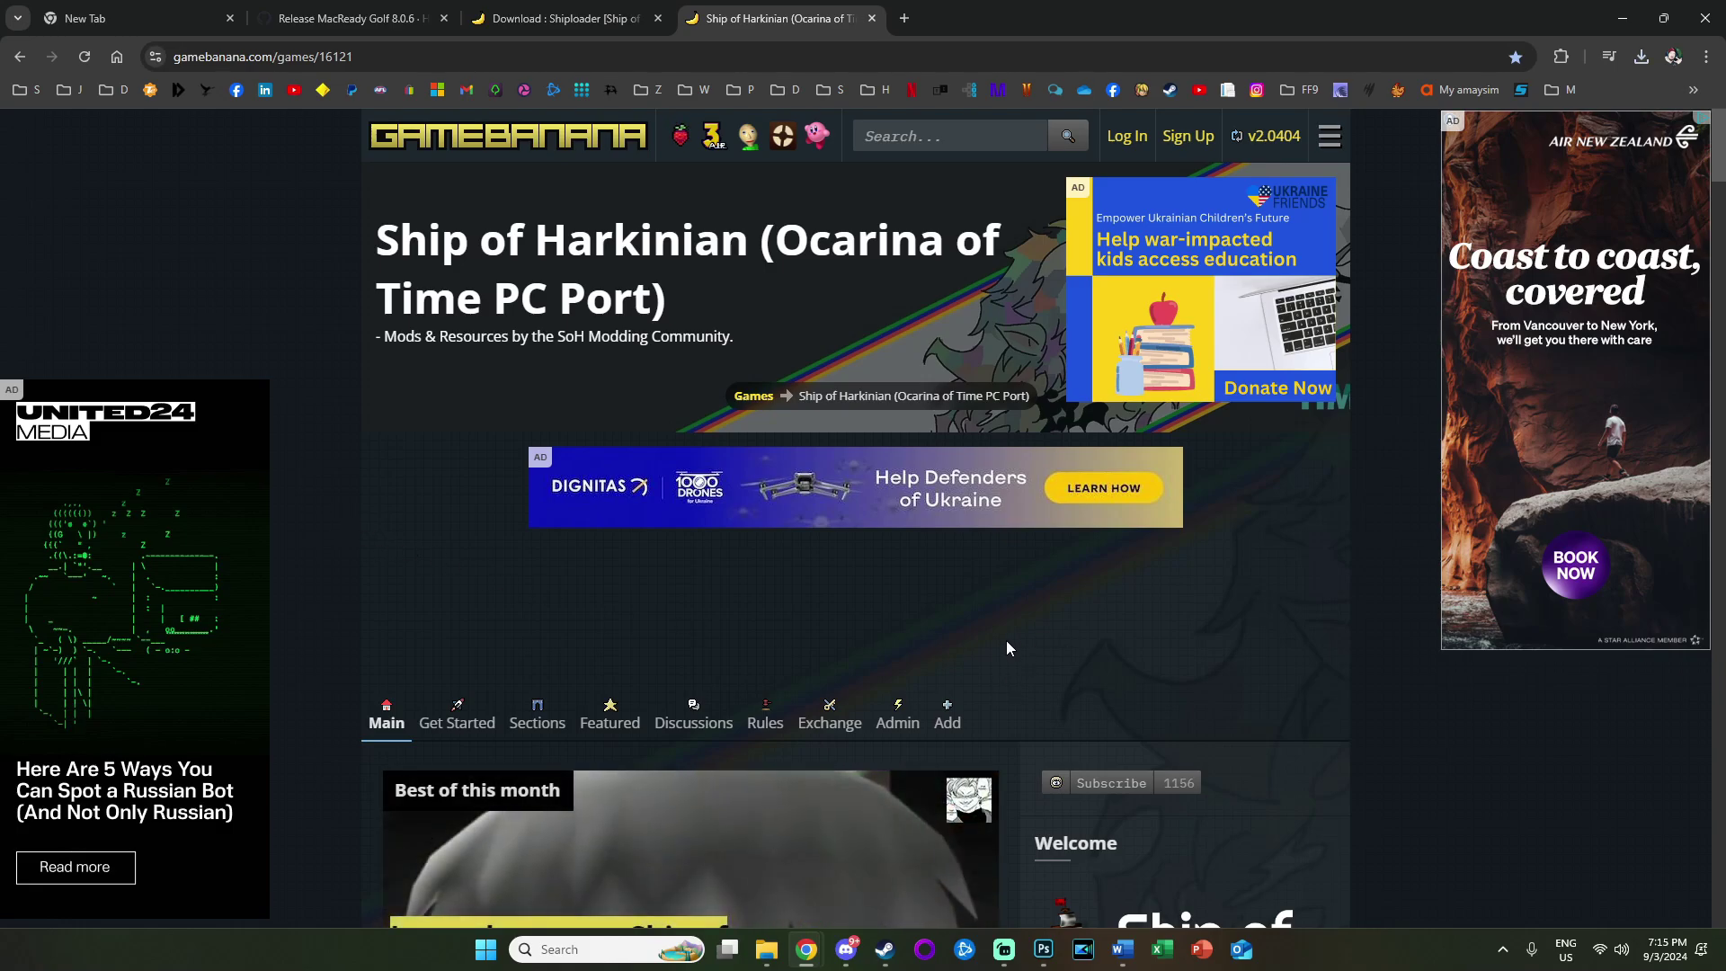
# Step: Browse the Ship of Harkinian mods and open the Complete Overhaul section
pyautogui.scroll(-4, 1006, 643)
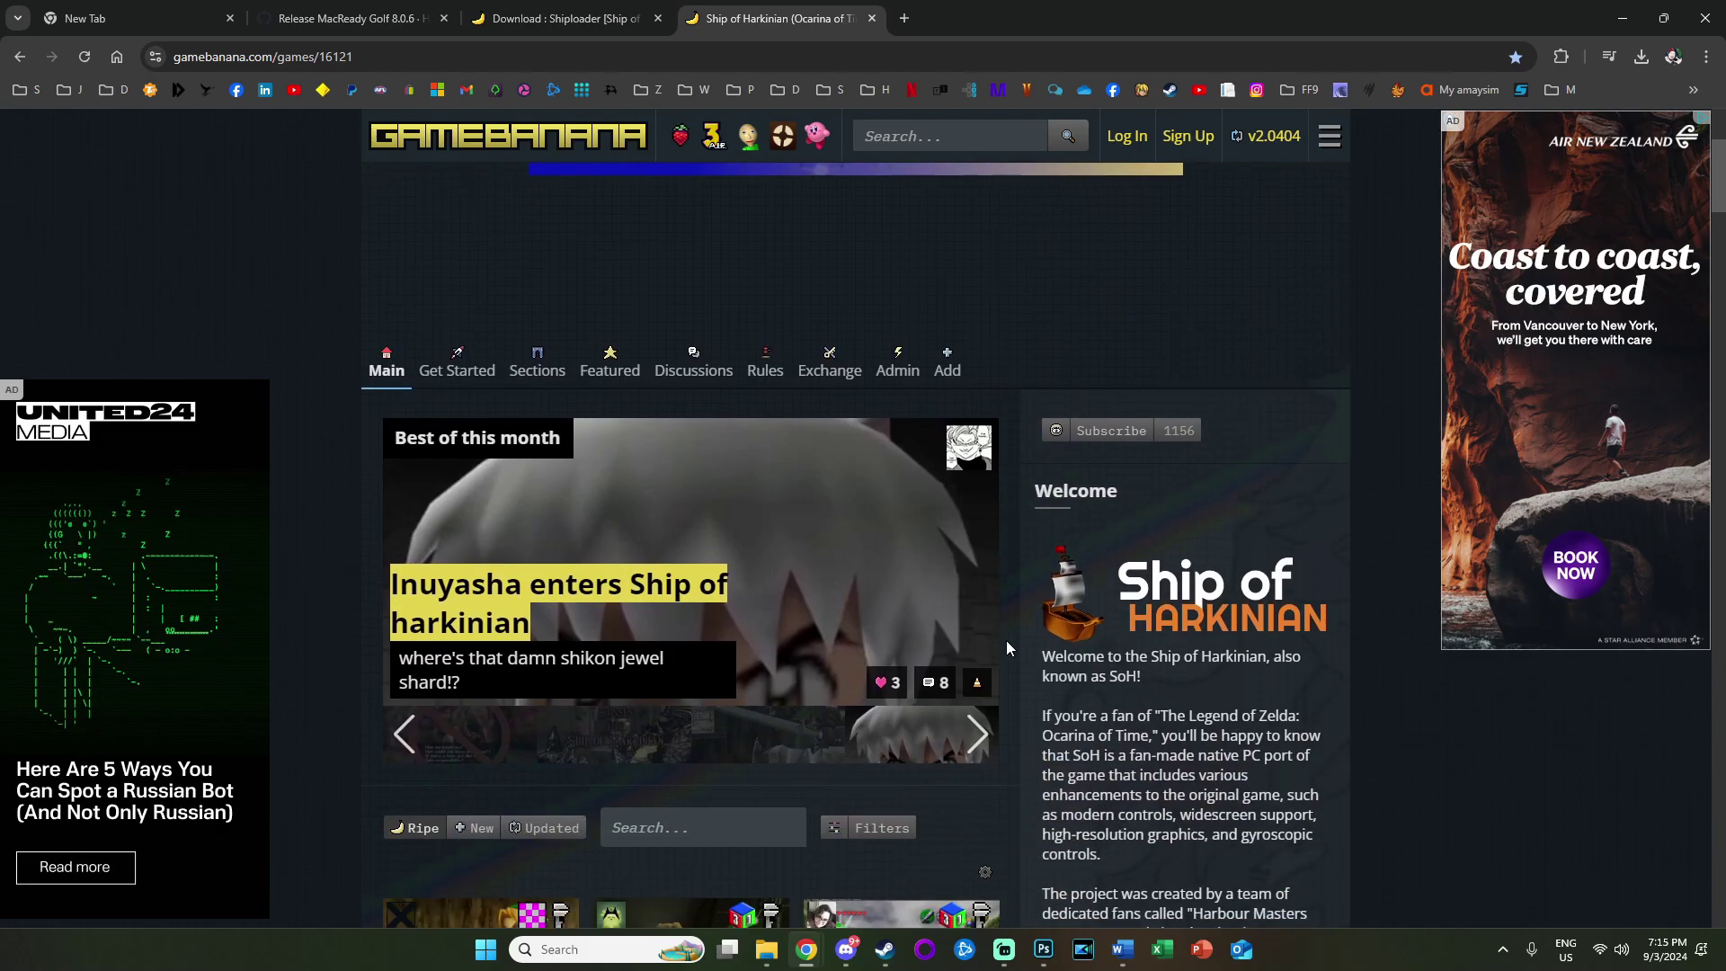
pyautogui.scroll(-4, 1006, 640)
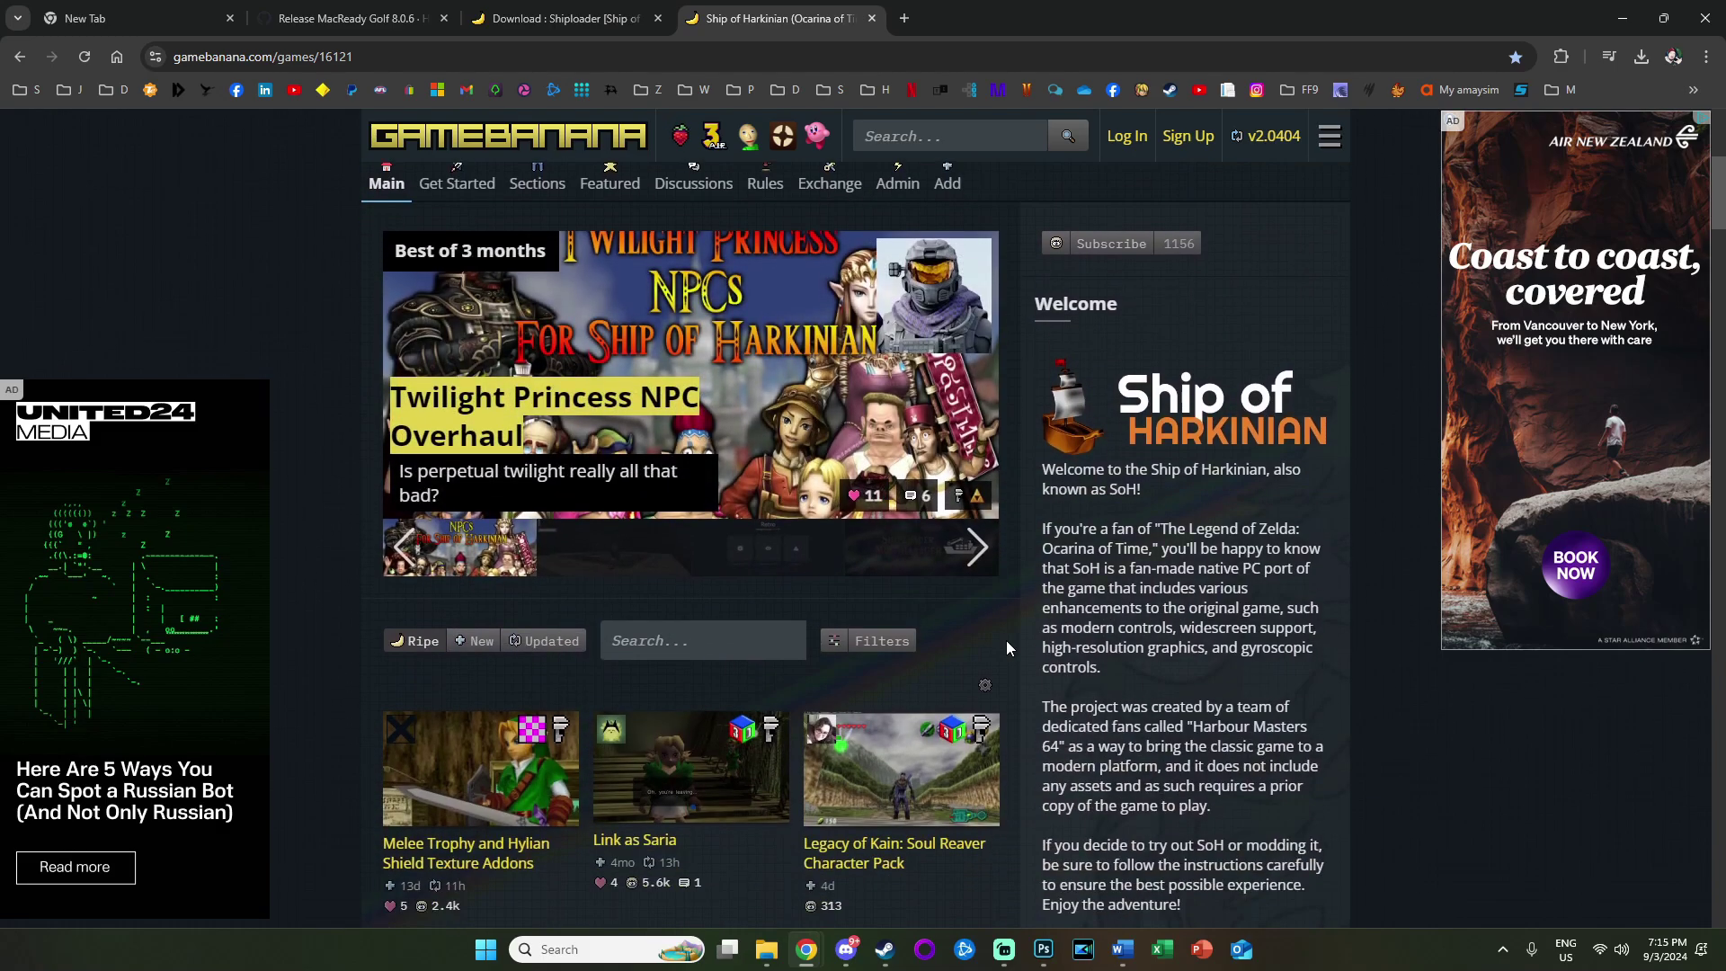
pyautogui.scroll(-9, 1005, 640)
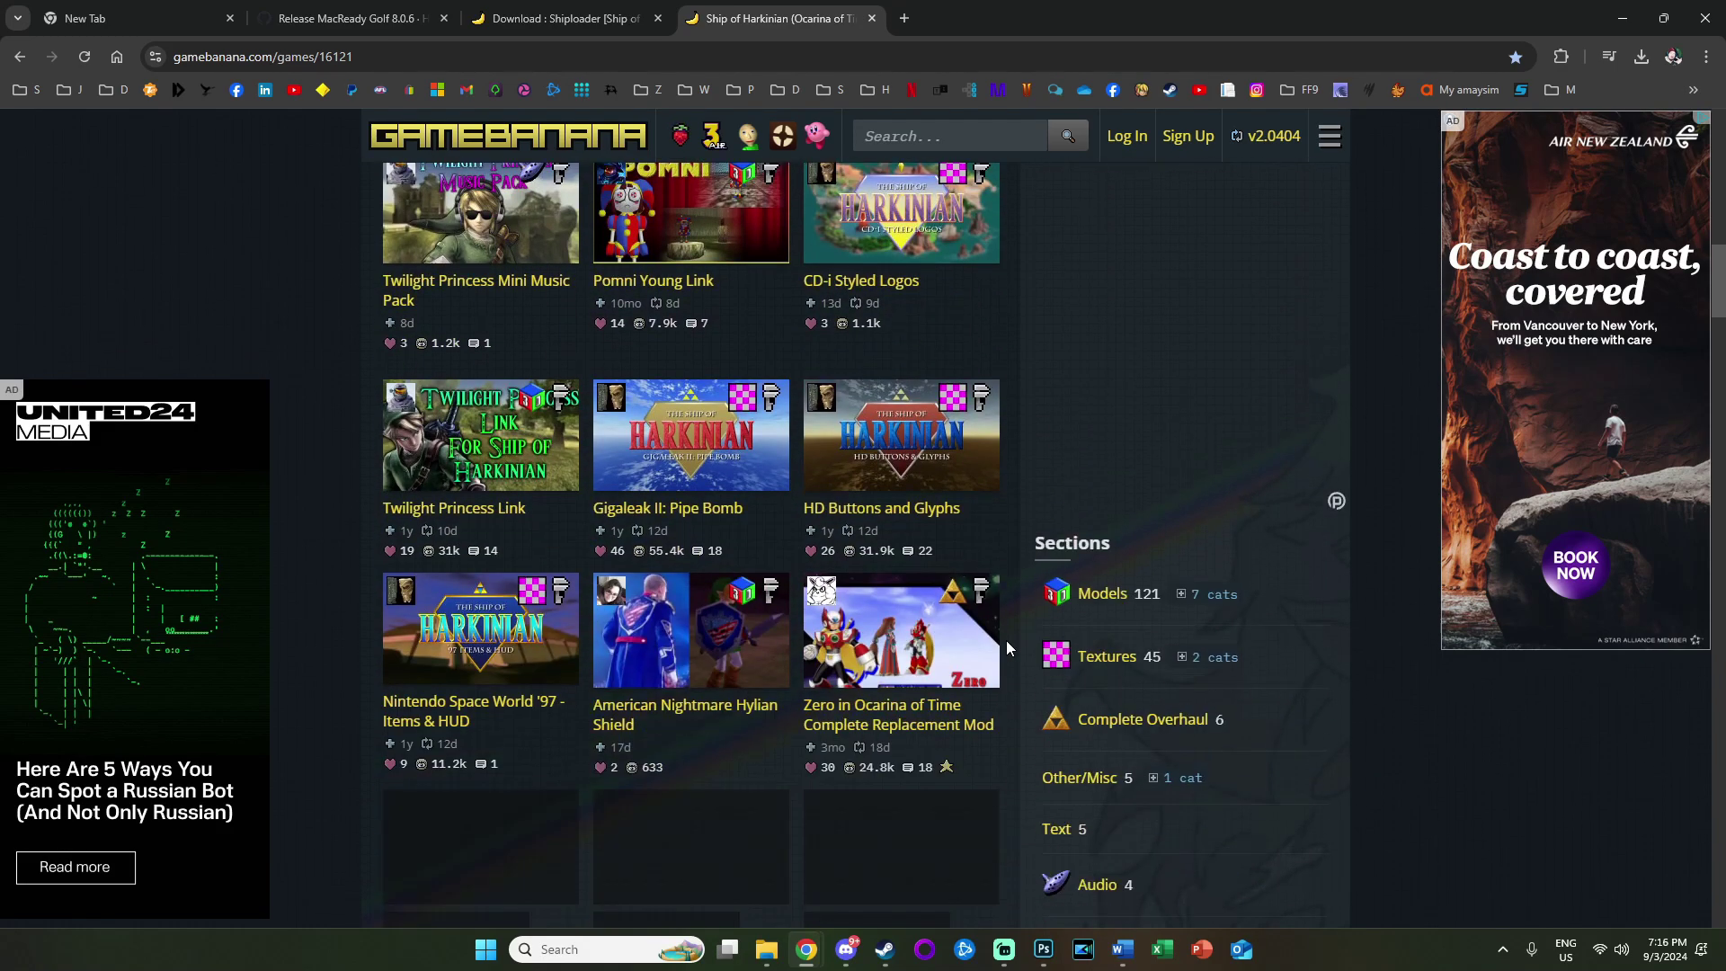
pyautogui.scroll(-11, 1005, 640)
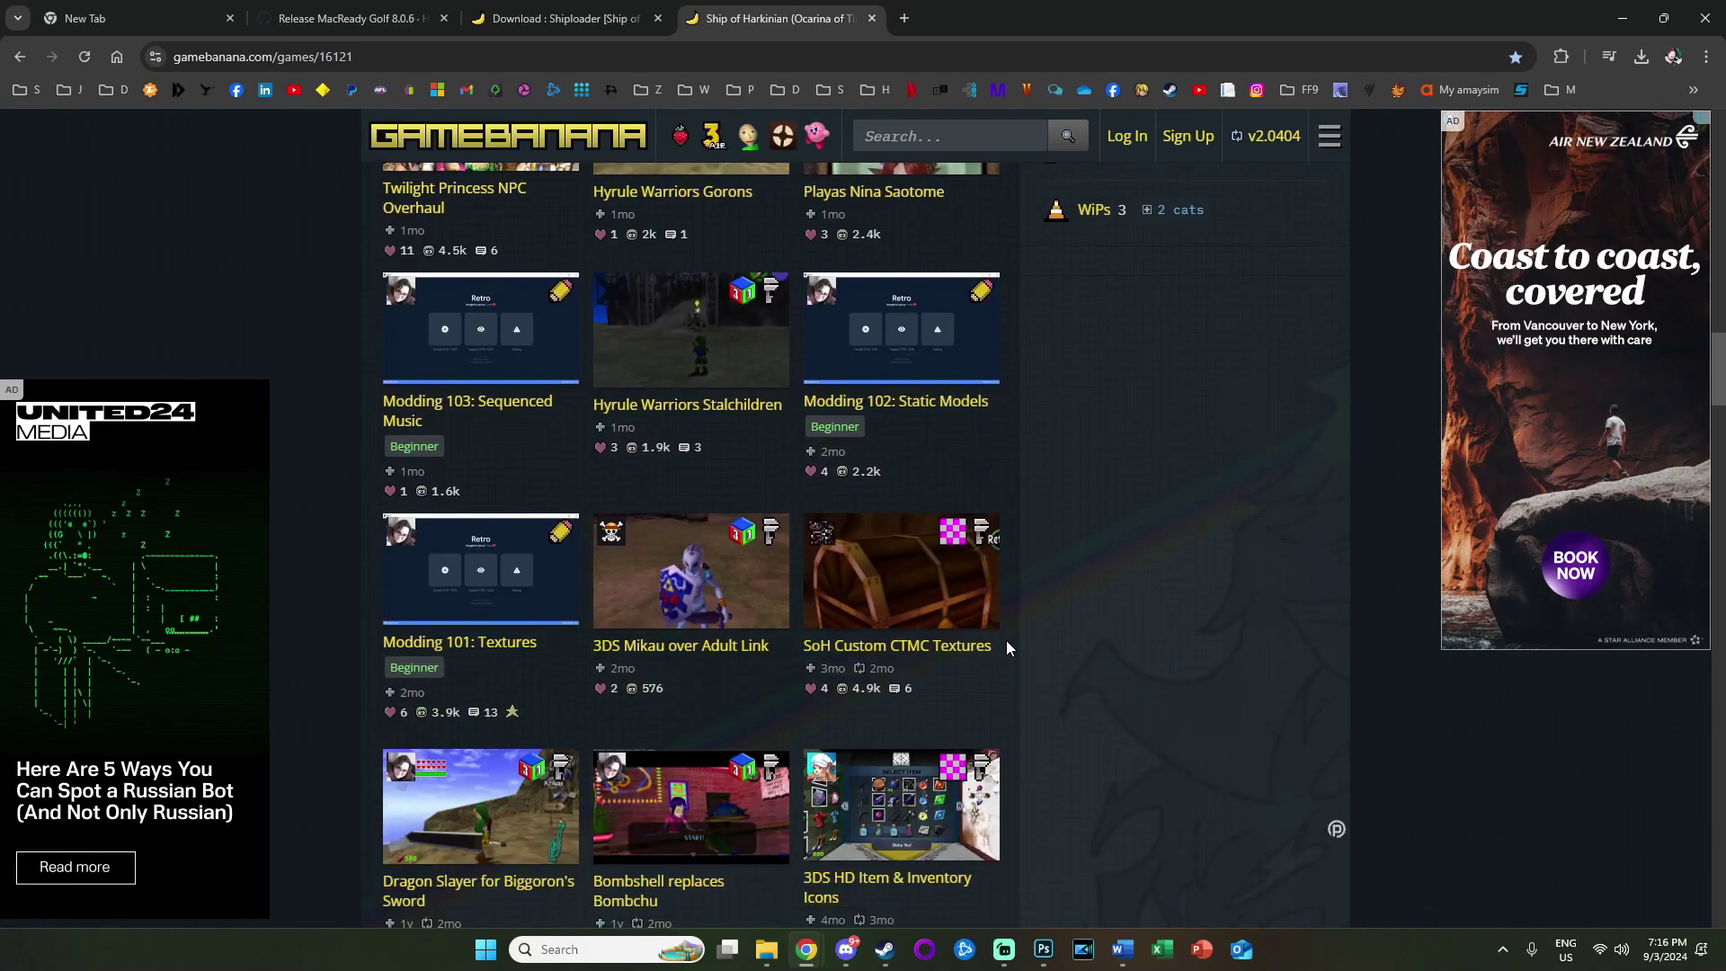
pyautogui.scroll(7, 1006, 640)
pyautogui.scroll(2, 1005, 640)
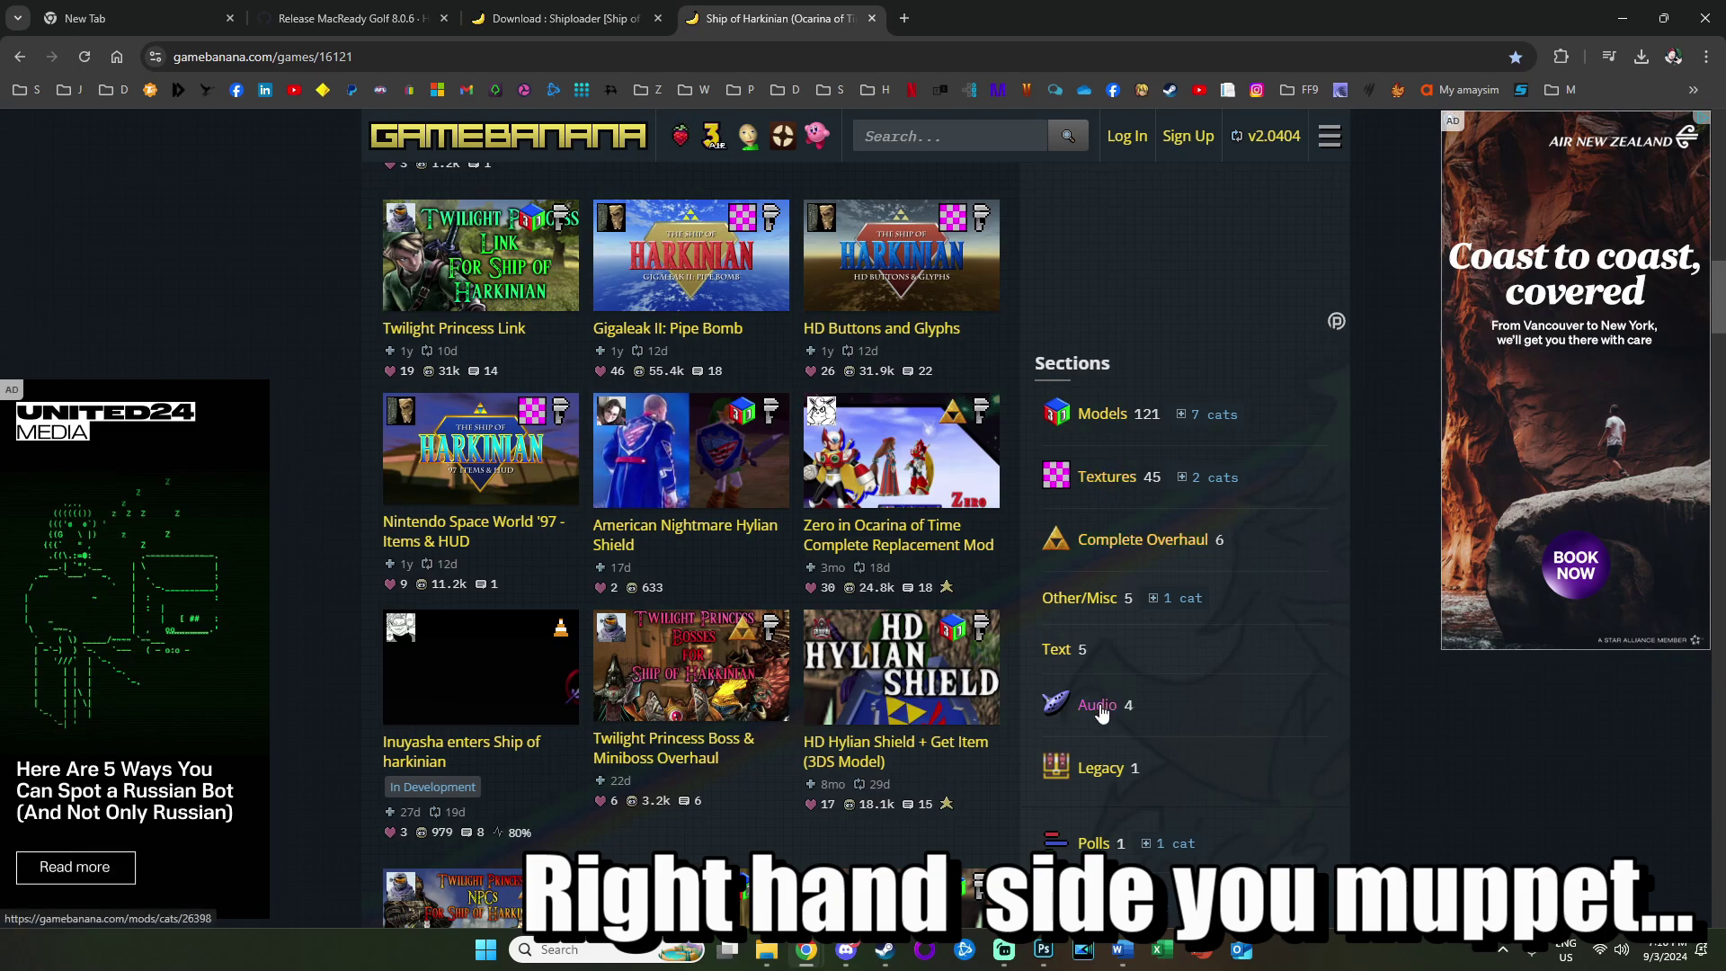
pyautogui.click(1112, 544)
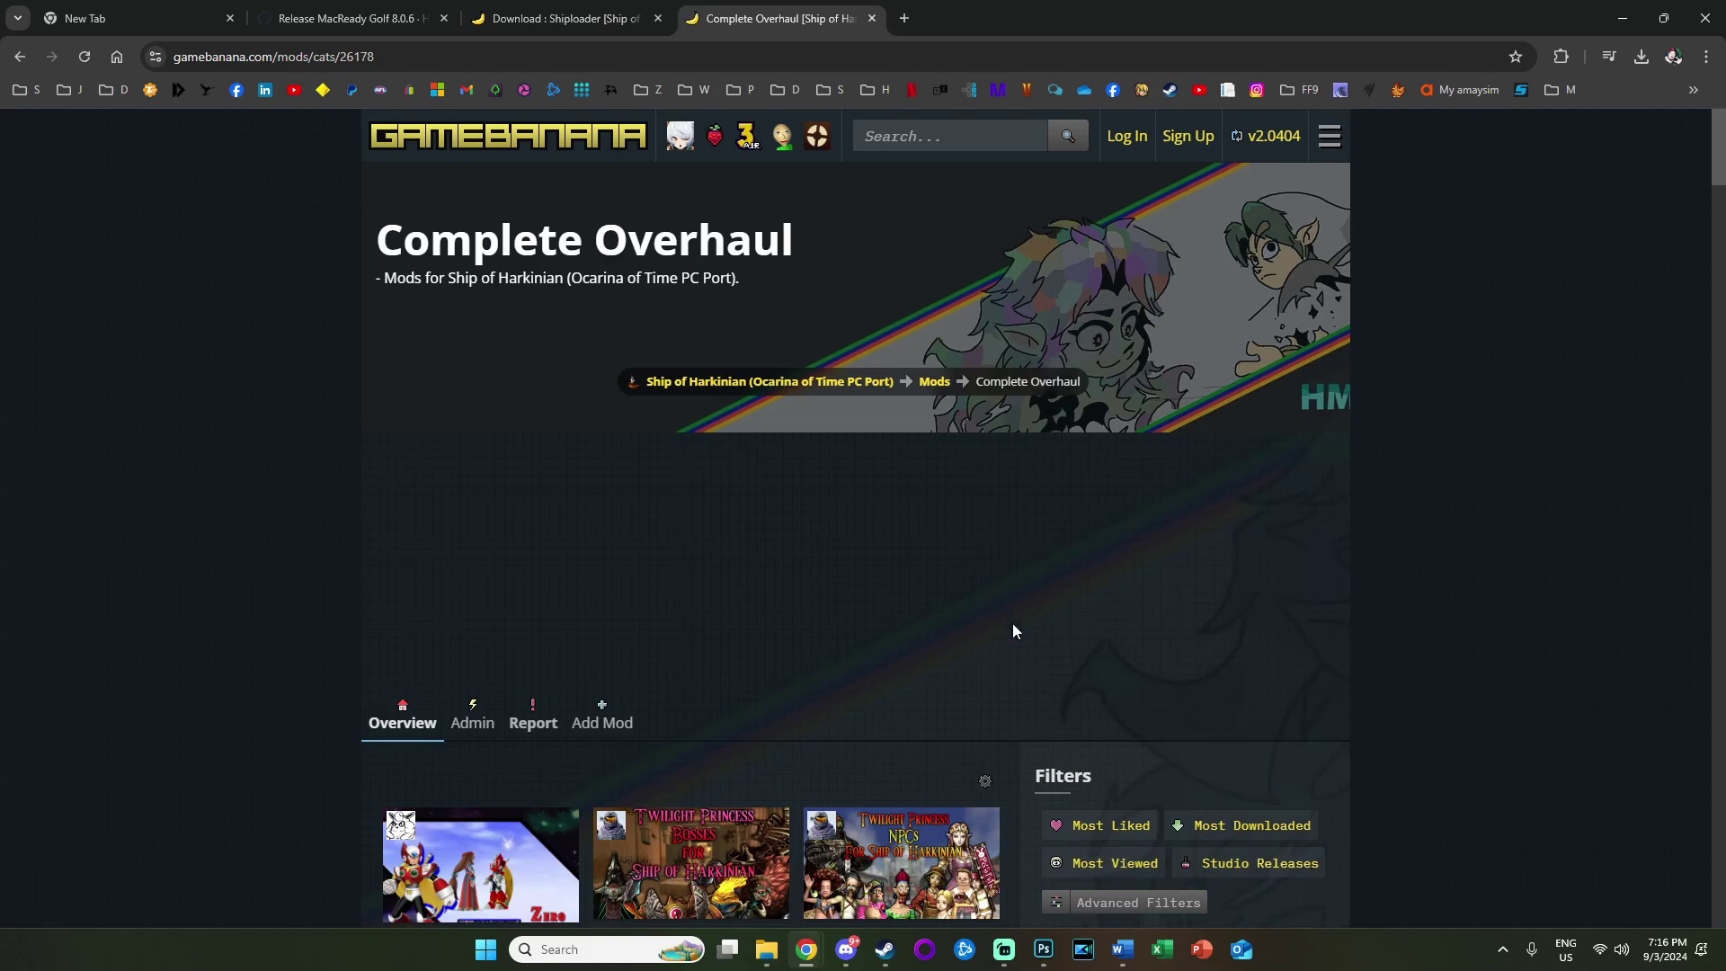
# Step: Open the page of the mod Djipi's 3DS Experience + Skilar's Art Plus Link
pyautogui.scroll(-4, 1011, 630)
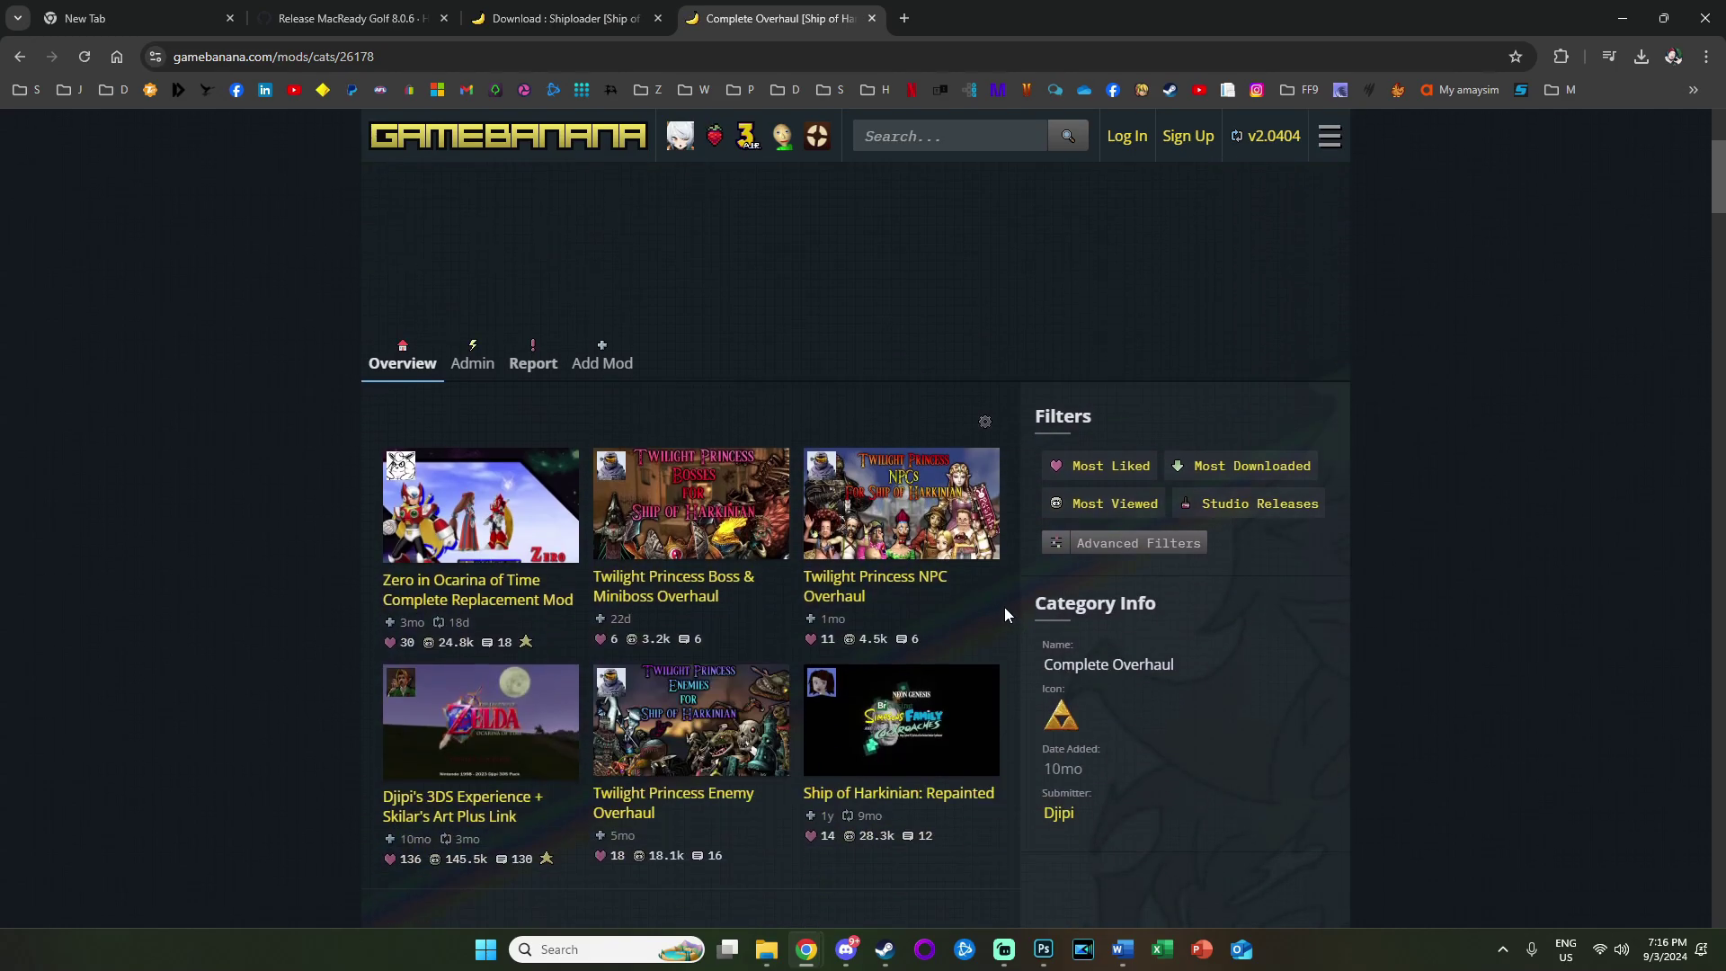
pyautogui.scroll(-1, 1005, 613)
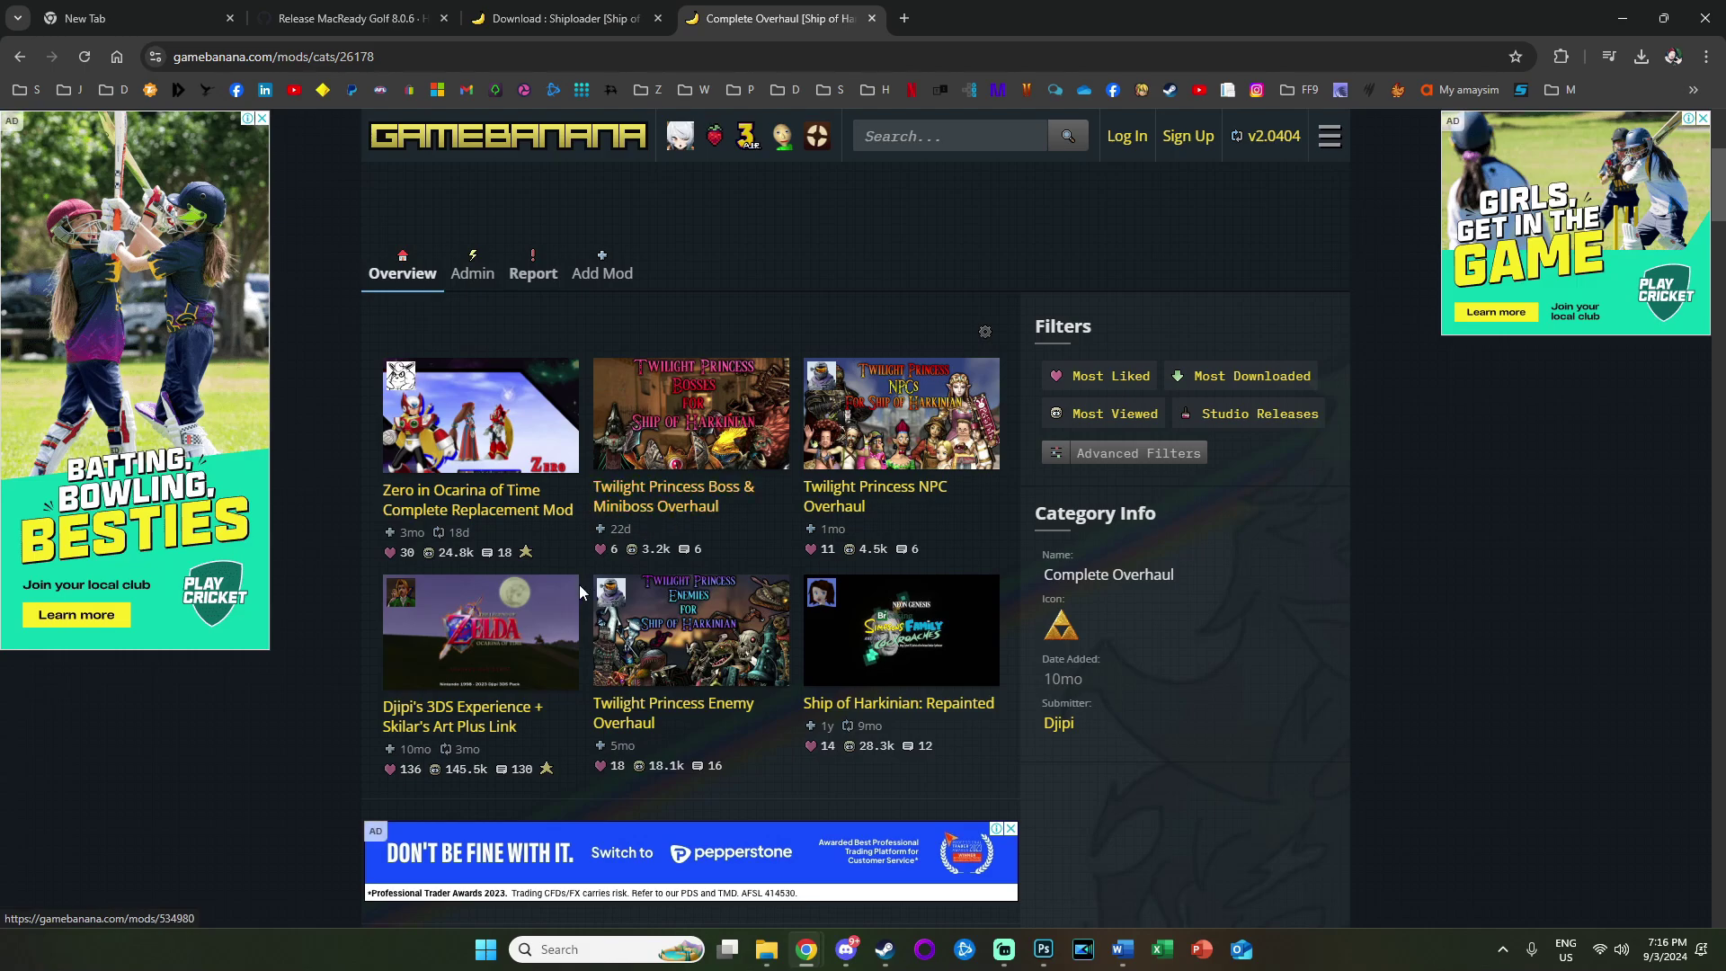
pyautogui.click(456, 714)
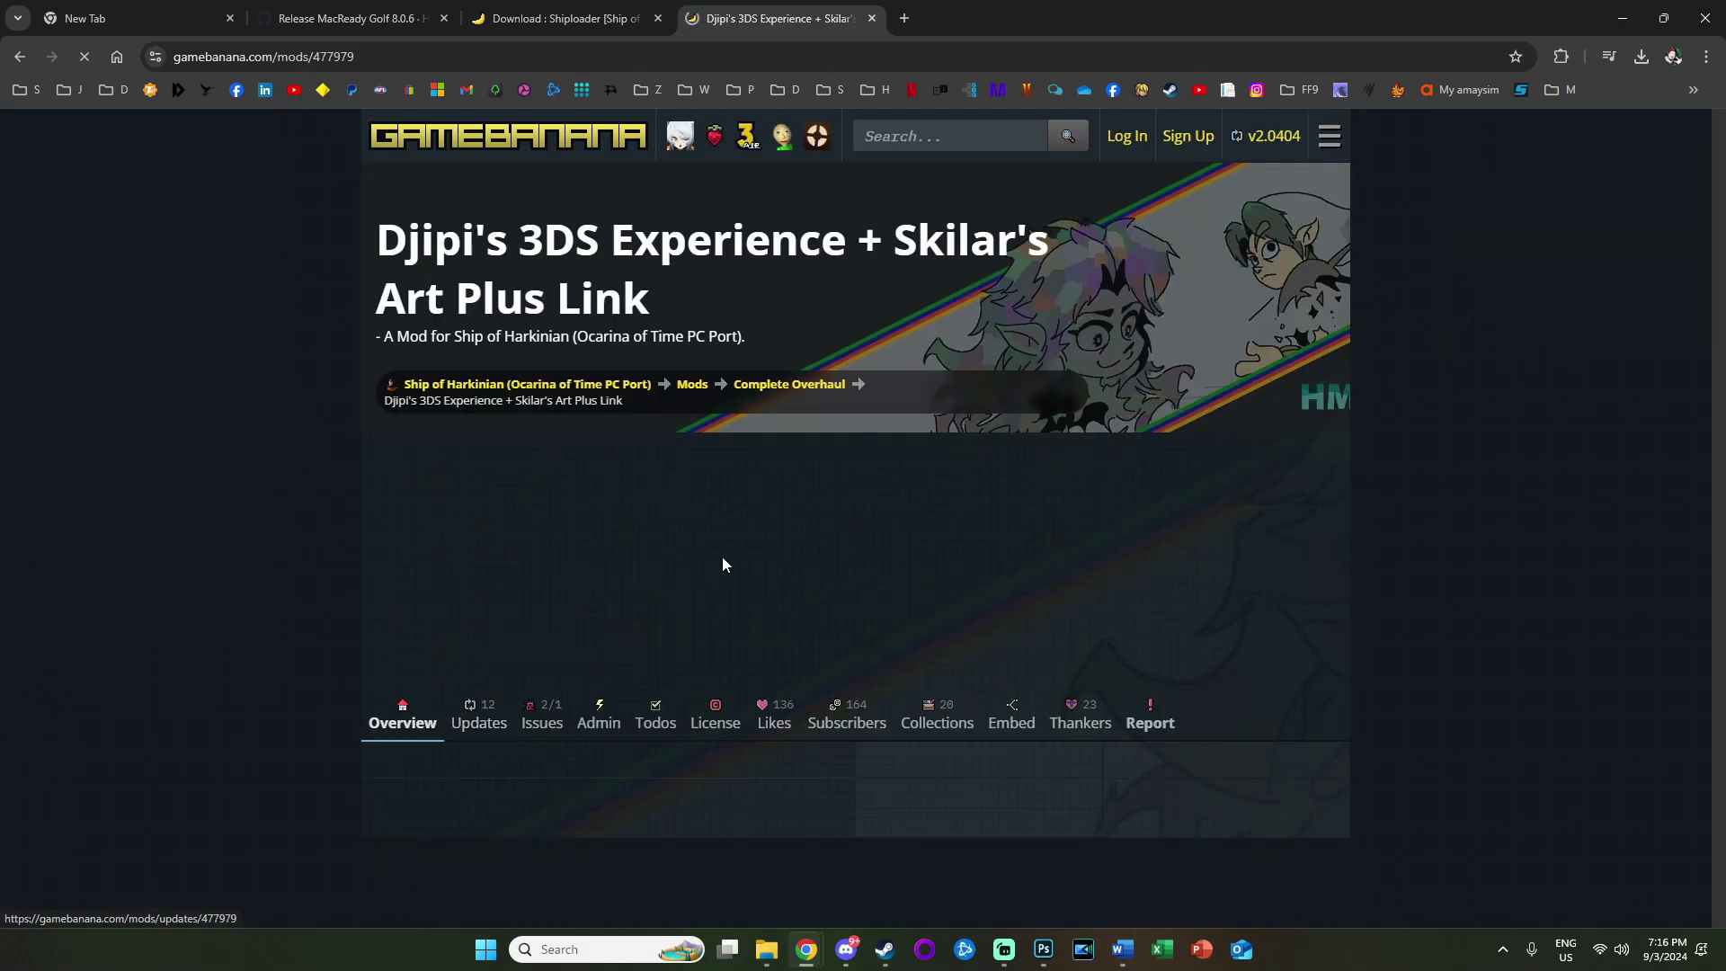
# Step: Start the Shiploader 1-click install of djipi_s_3ds_experience_v310_06628.zip from the mod's Files section and allow Shiploader to open
pyautogui.scroll(-8, 840, 595)
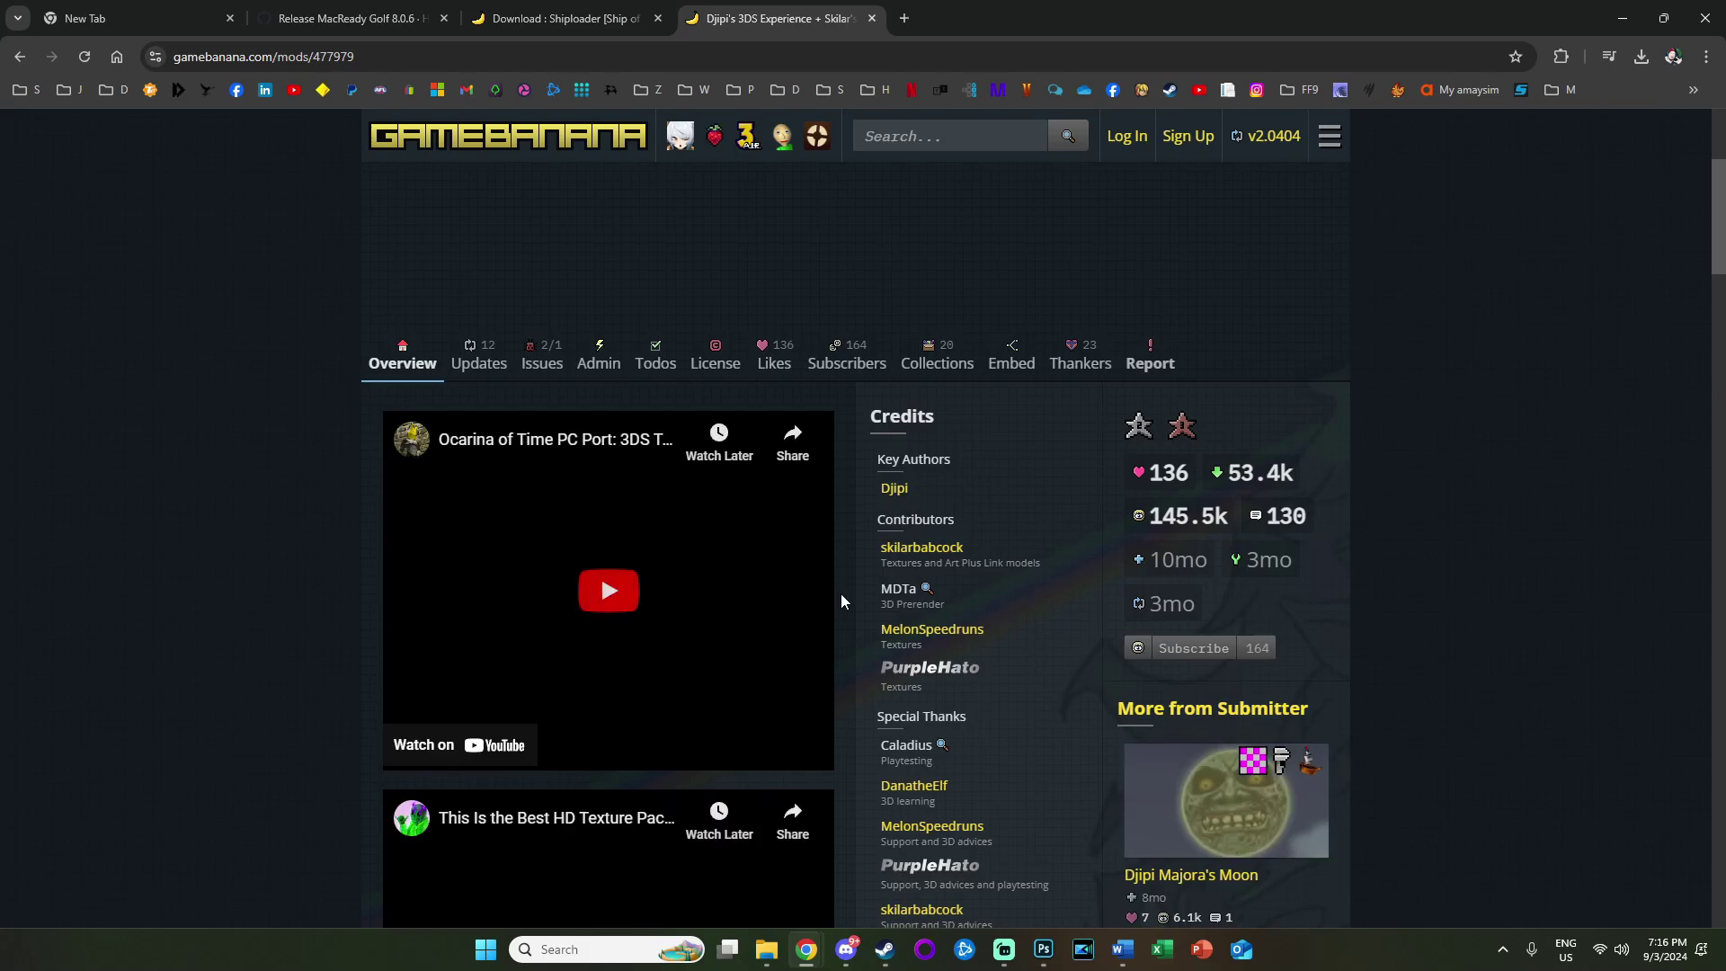
pyautogui.scroll(-7, 841, 598)
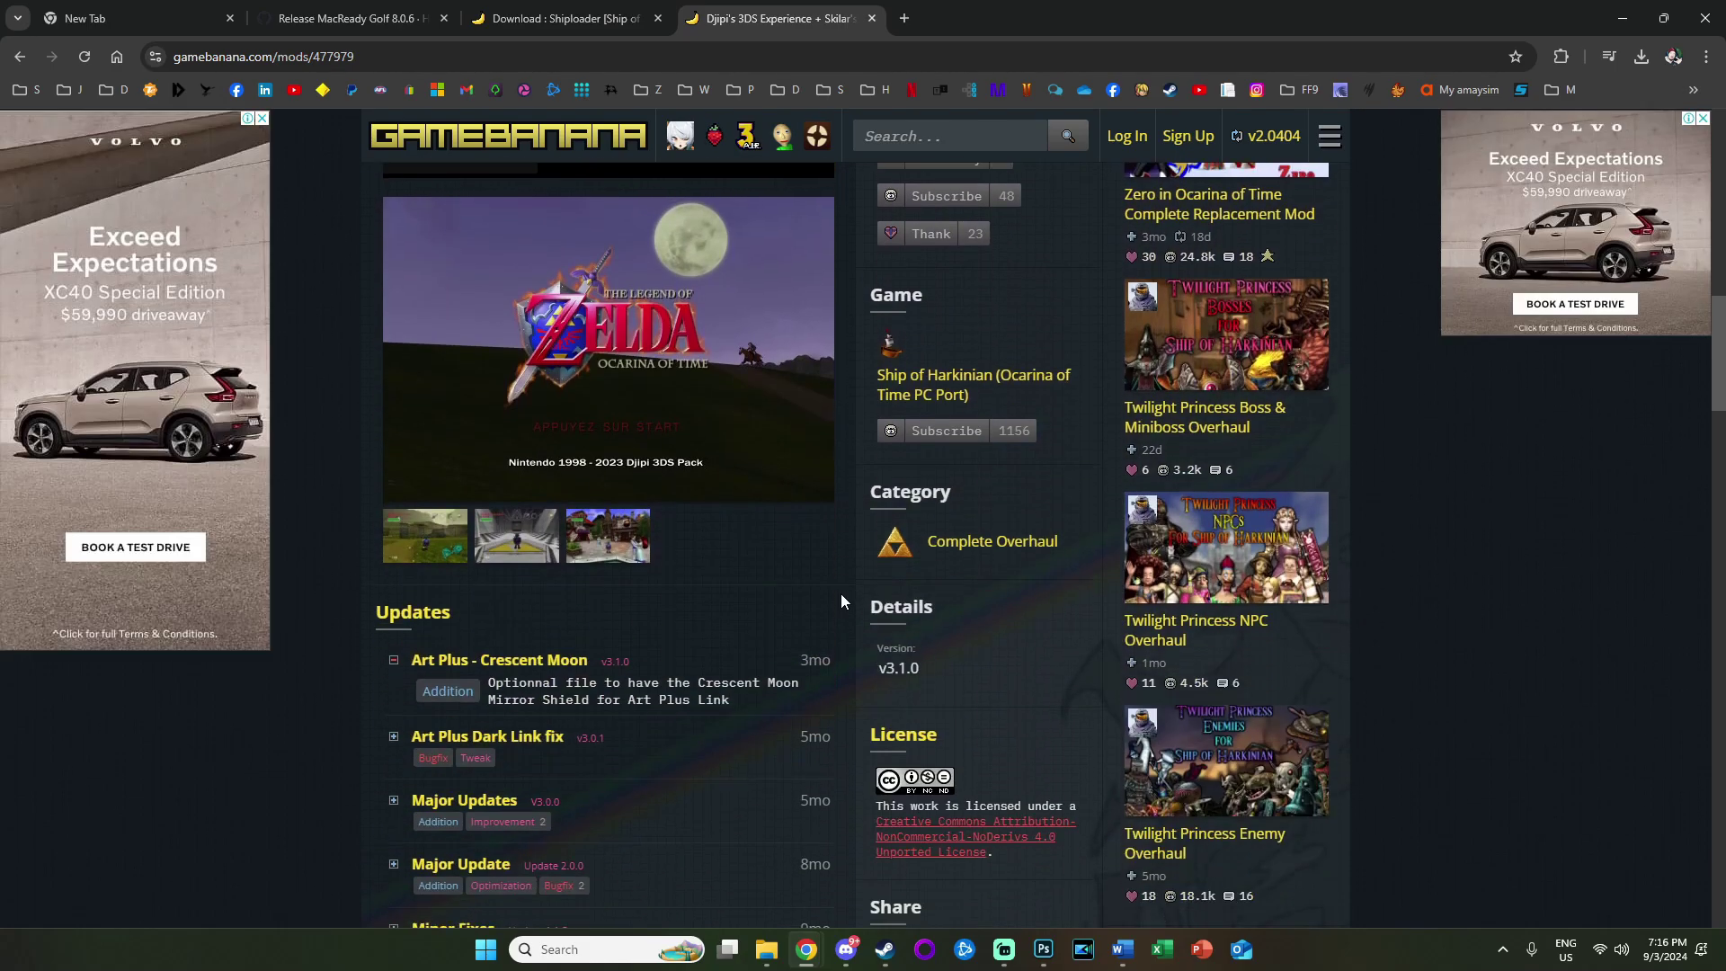
pyautogui.scroll(-12, 841, 600)
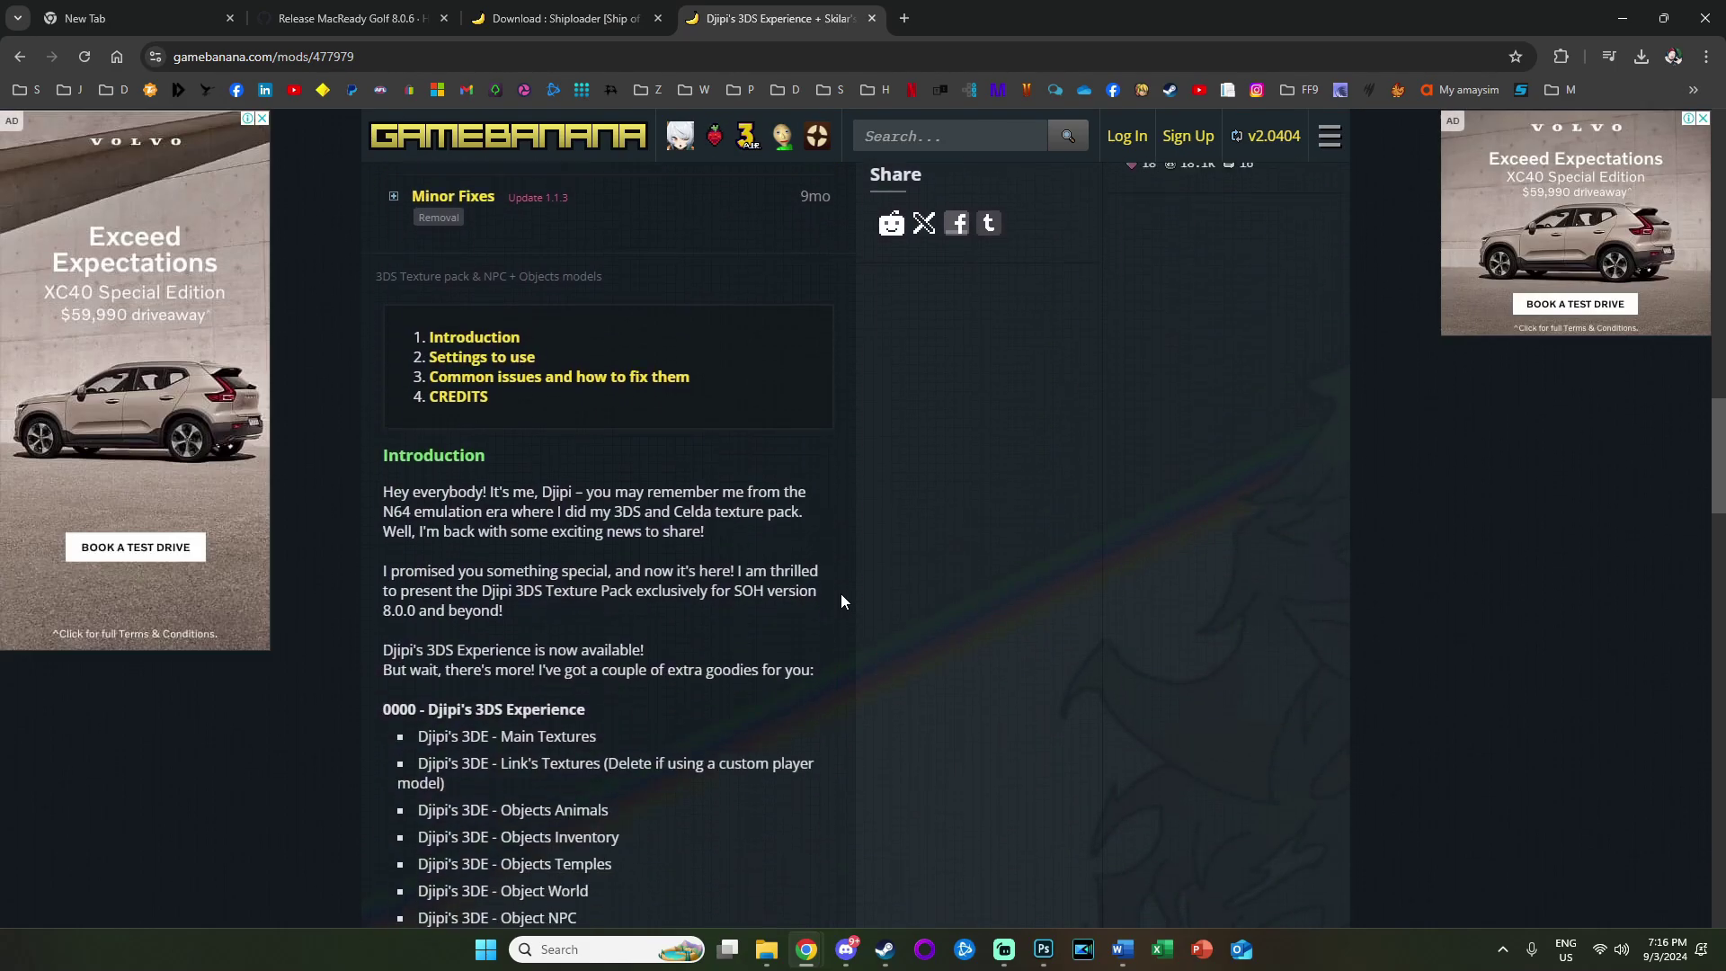
pyautogui.scroll(-11, 841, 601)
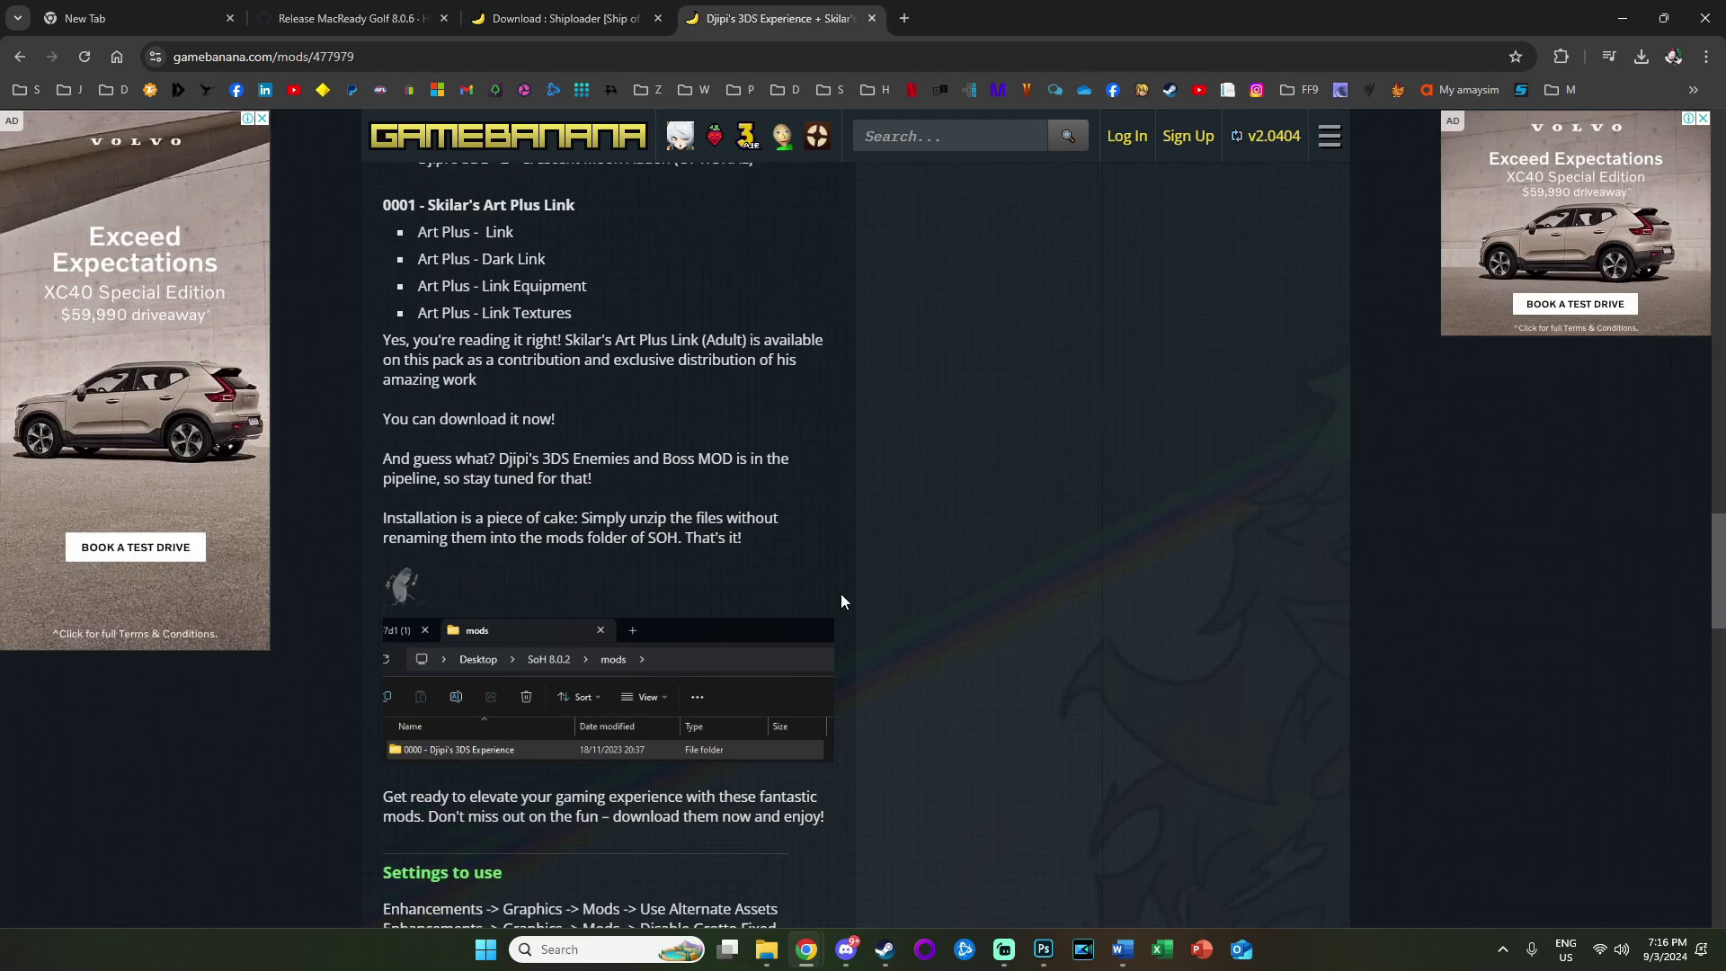
pyautogui.scroll(-8, 841, 600)
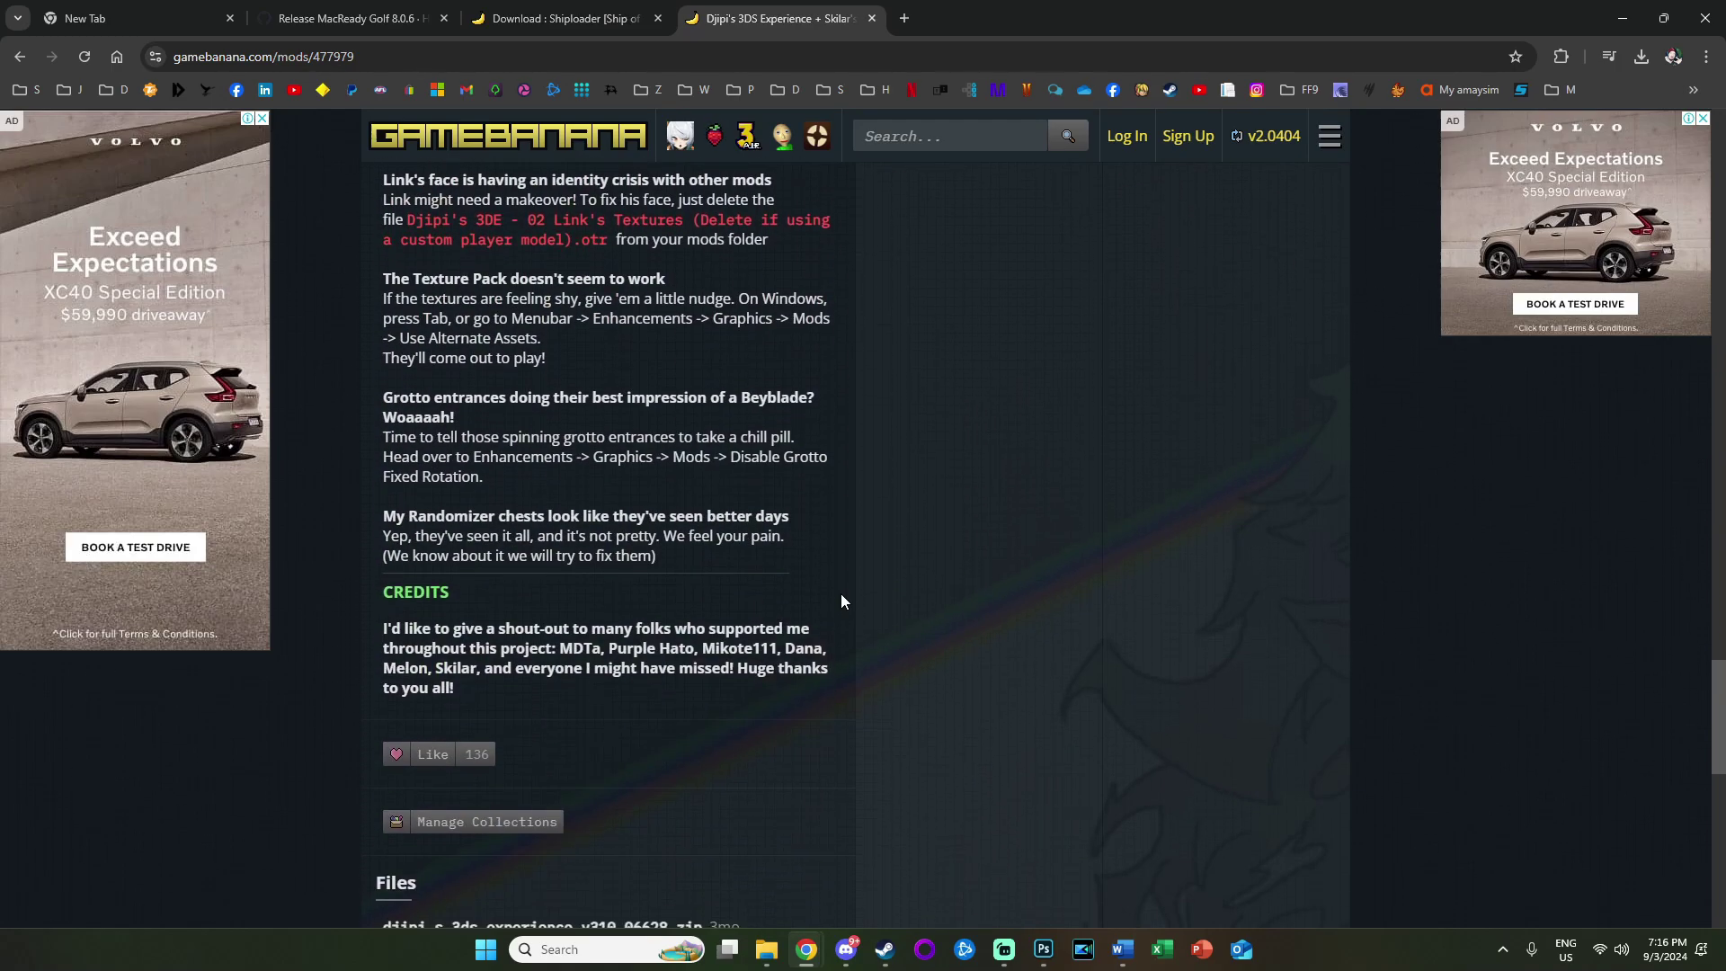
pyautogui.scroll(-2, 839, 593)
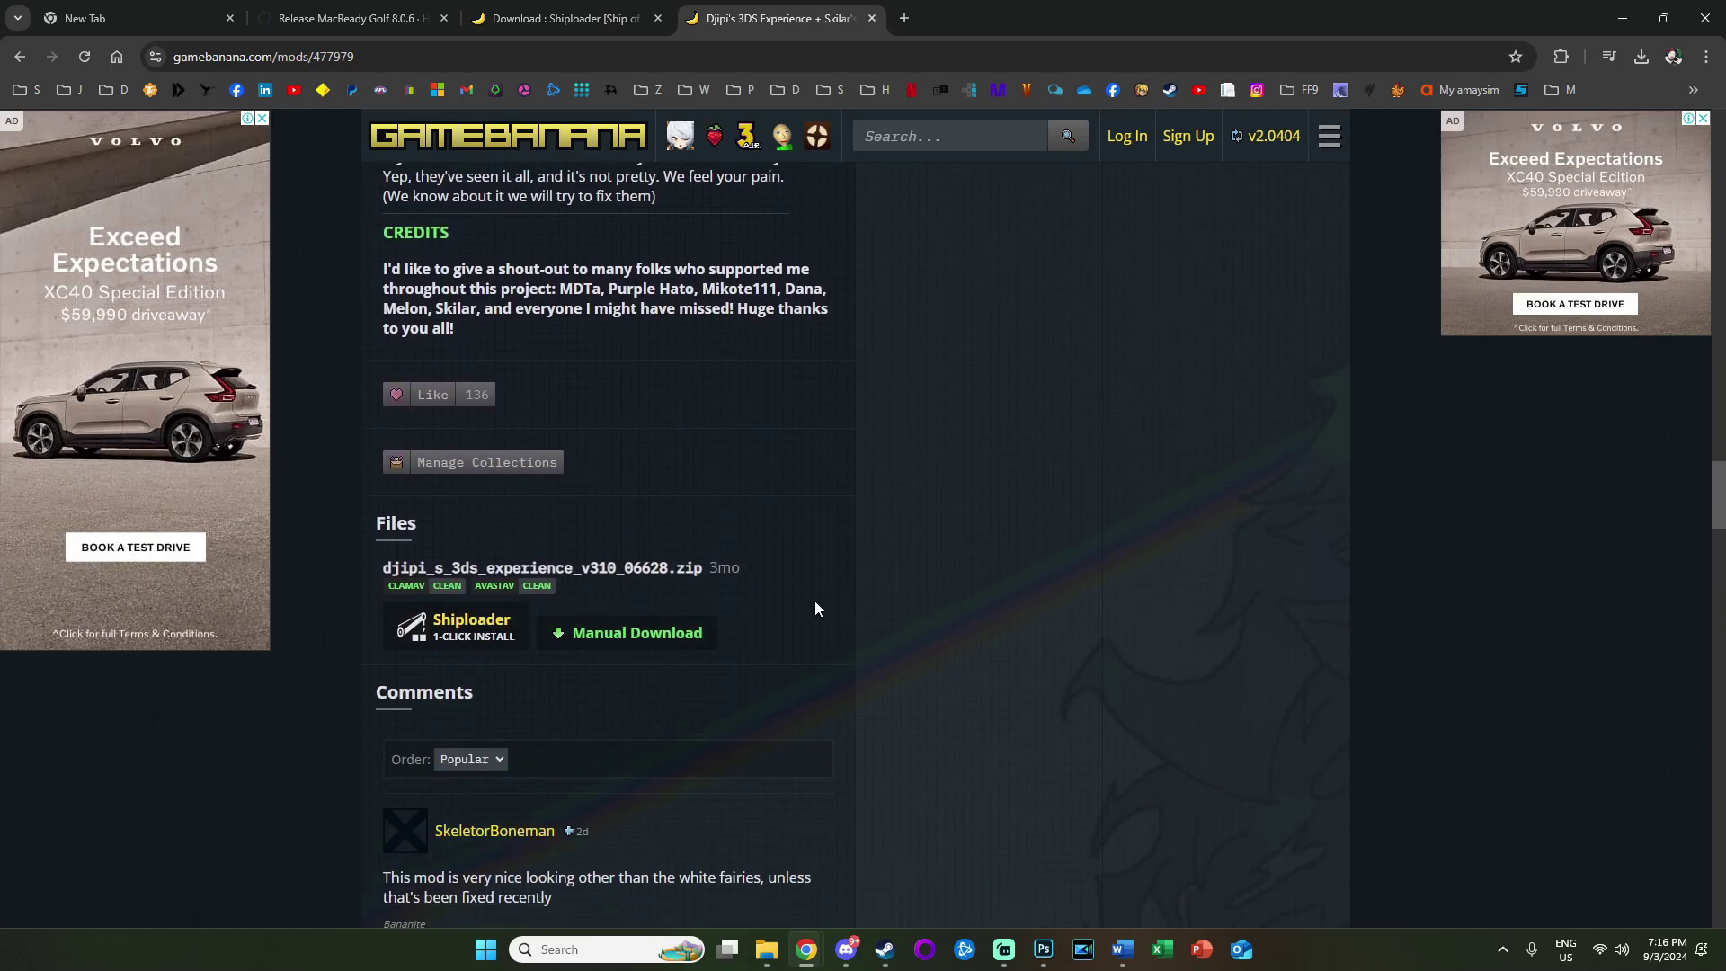
pyautogui.click(478, 633)
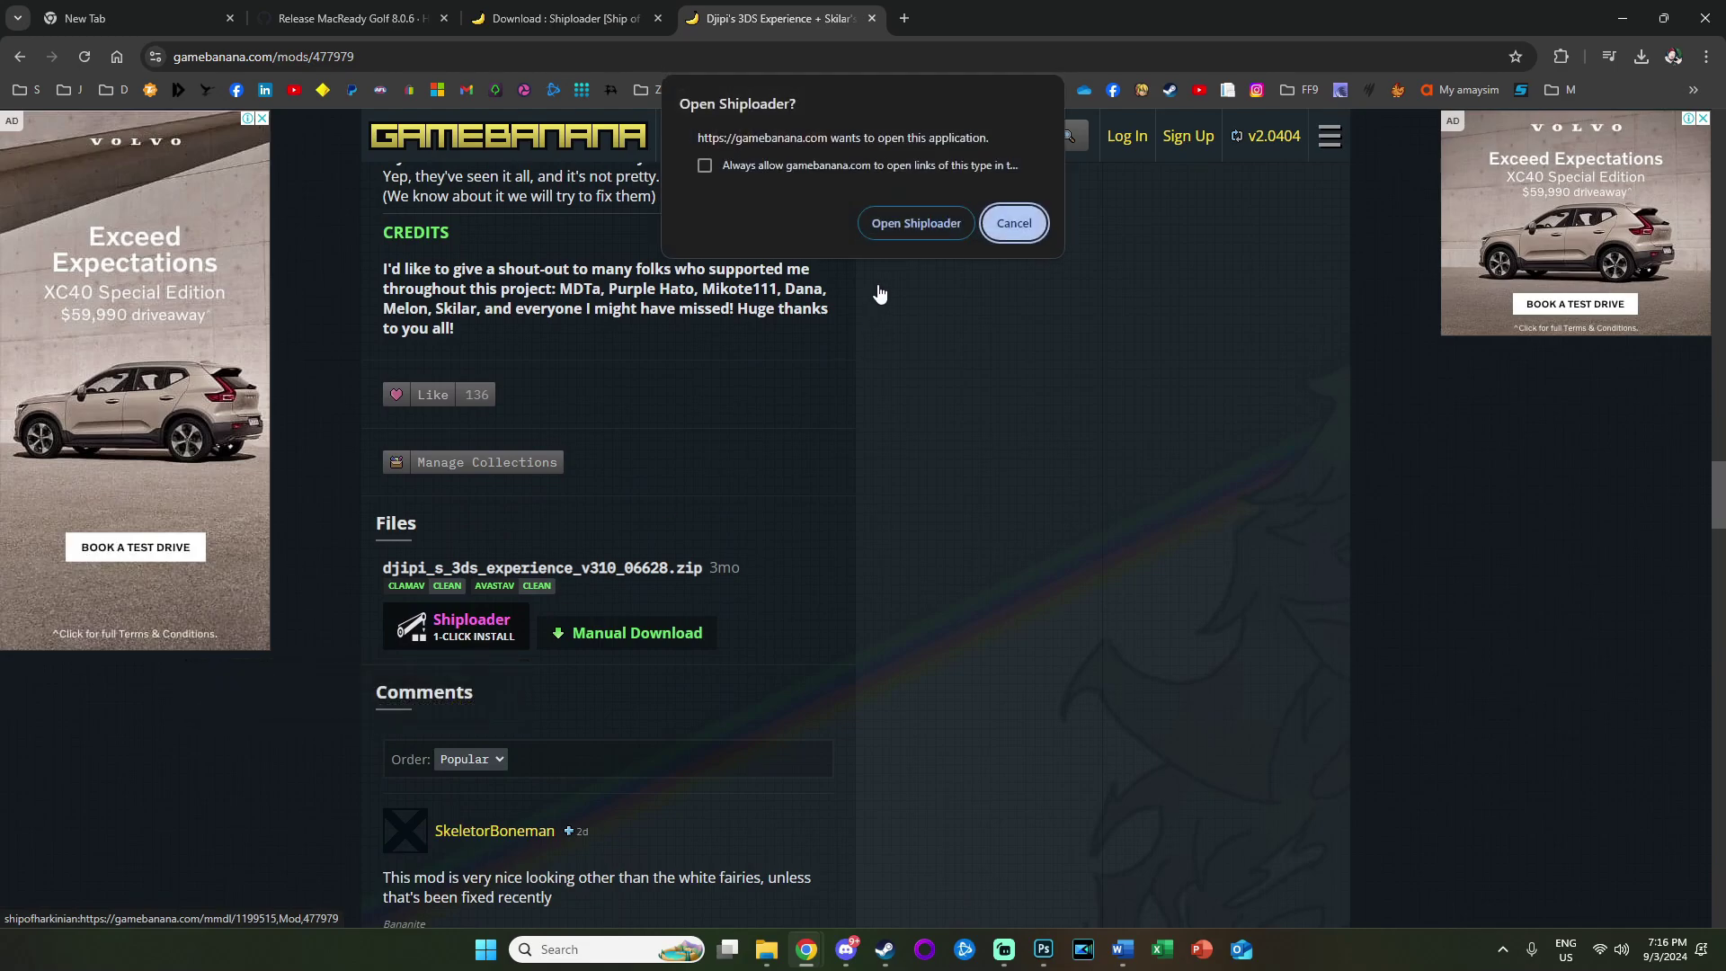
pyautogui.click(896, 227)
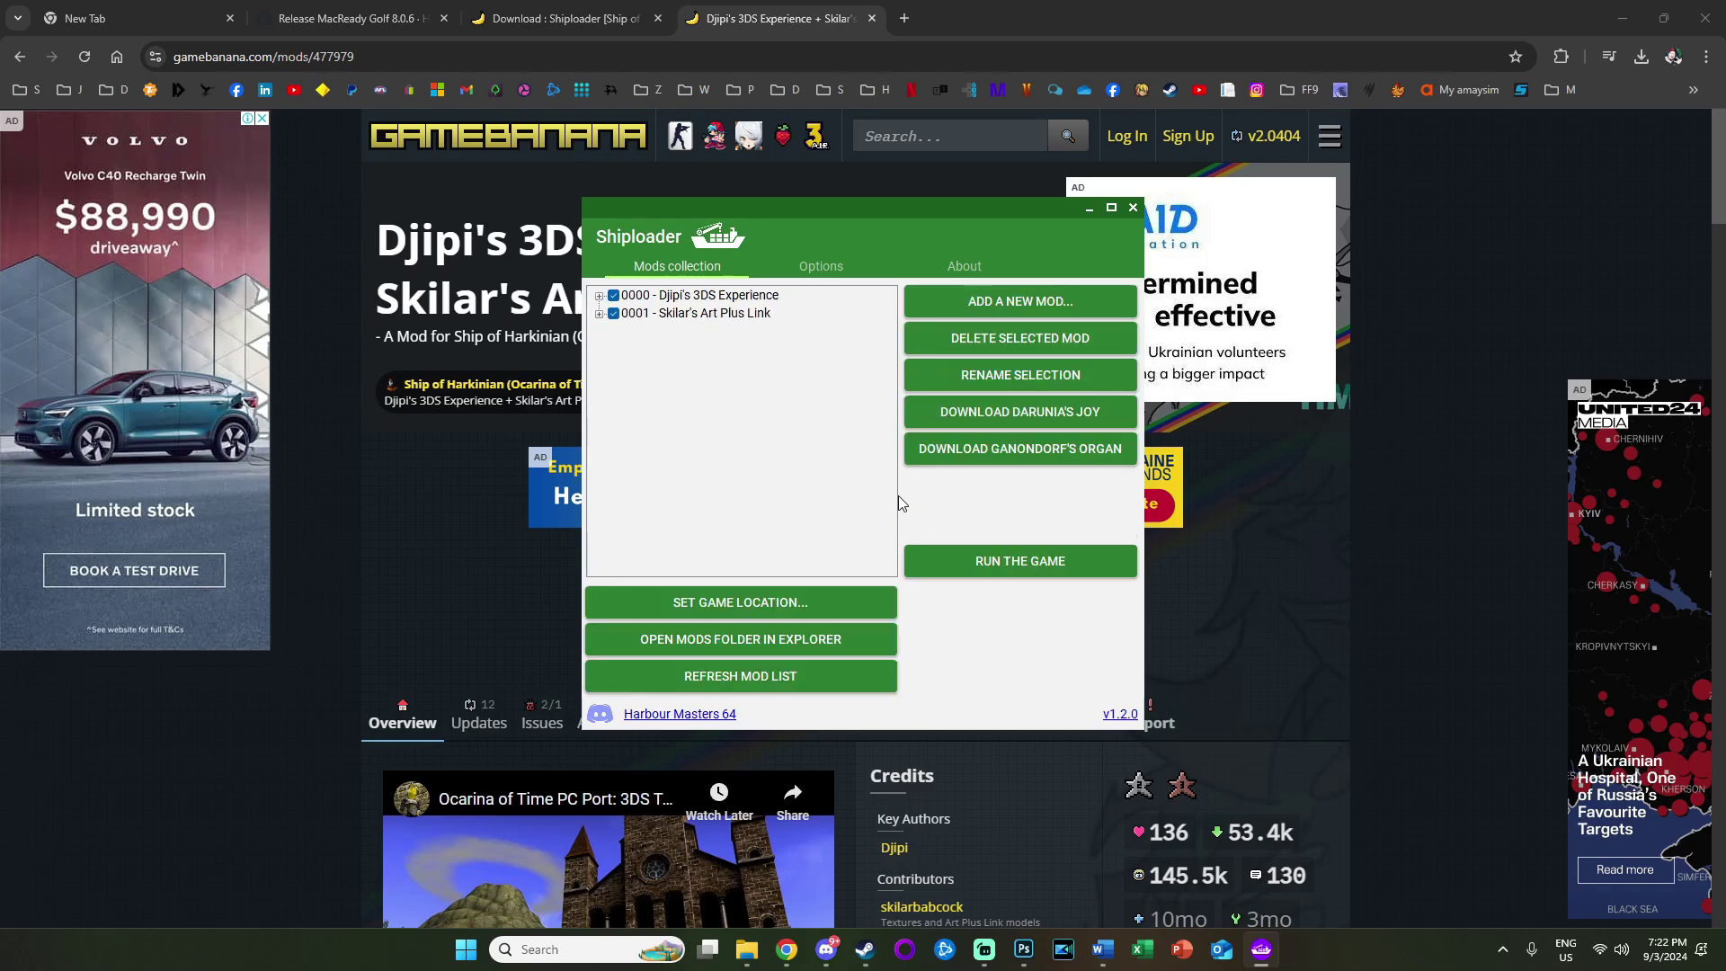
# Step: Inspect the component files of the Djipi's 3DS Experience and Skilar's Art Plus Link mods in the Shiploader collection
pyautogui.click(600, 296)
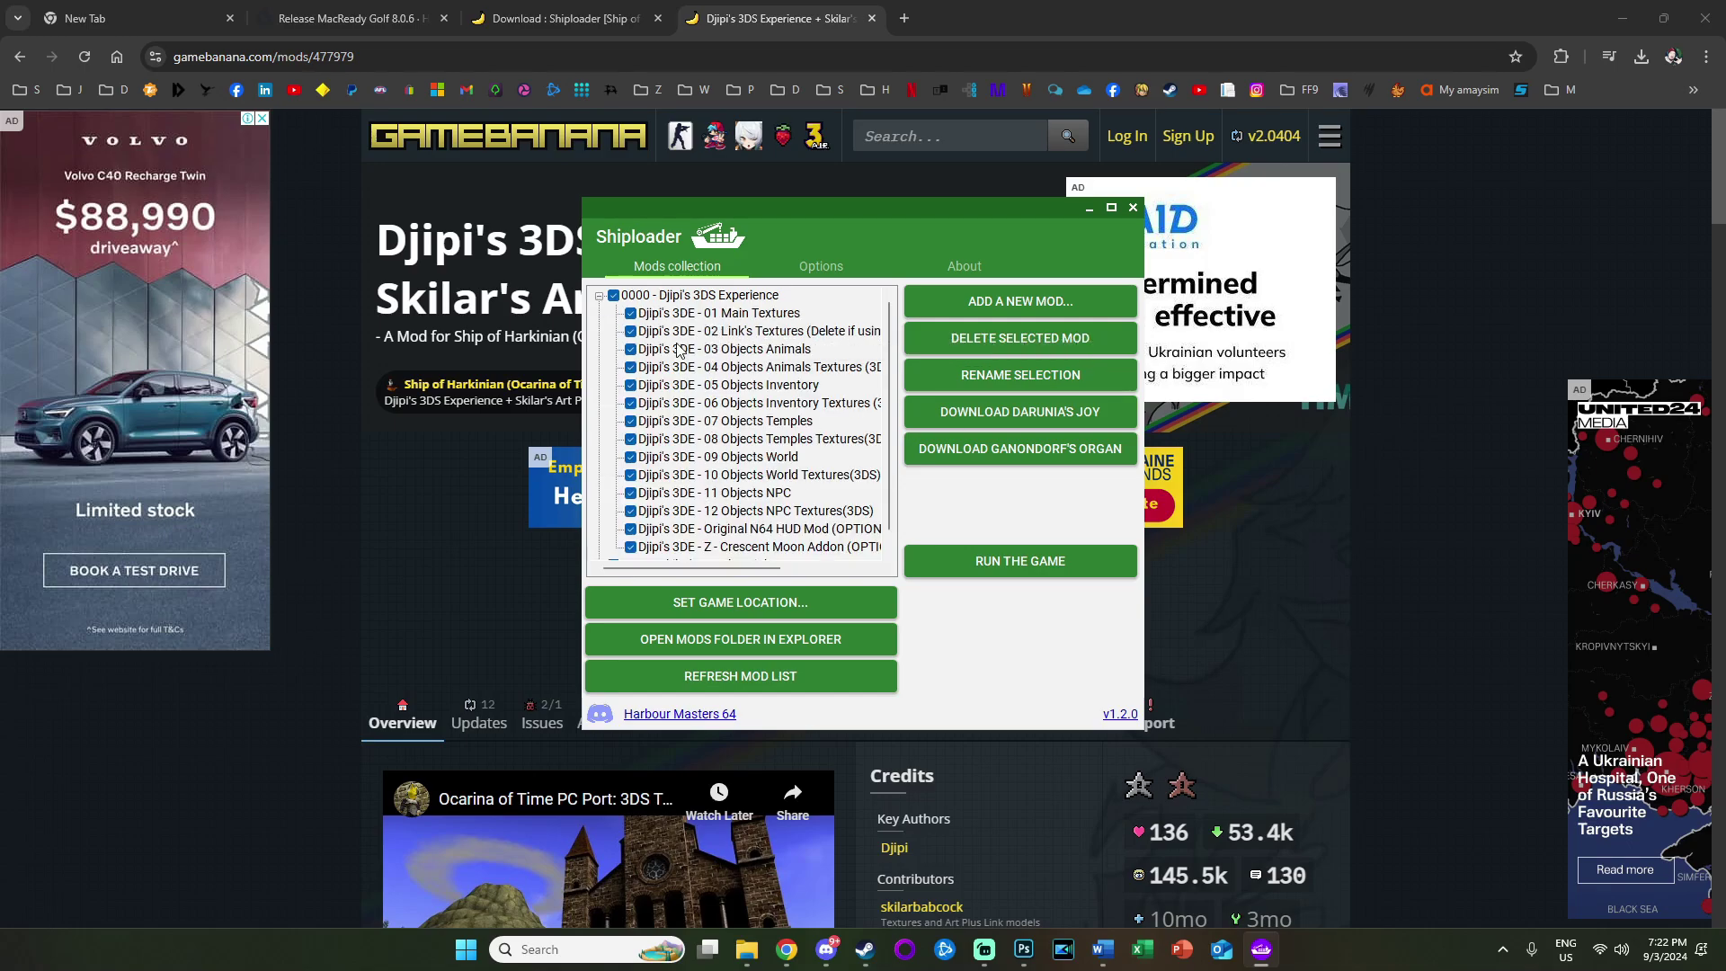
pyautogui.click(599, 295)
pyautogui.click(599, 314)
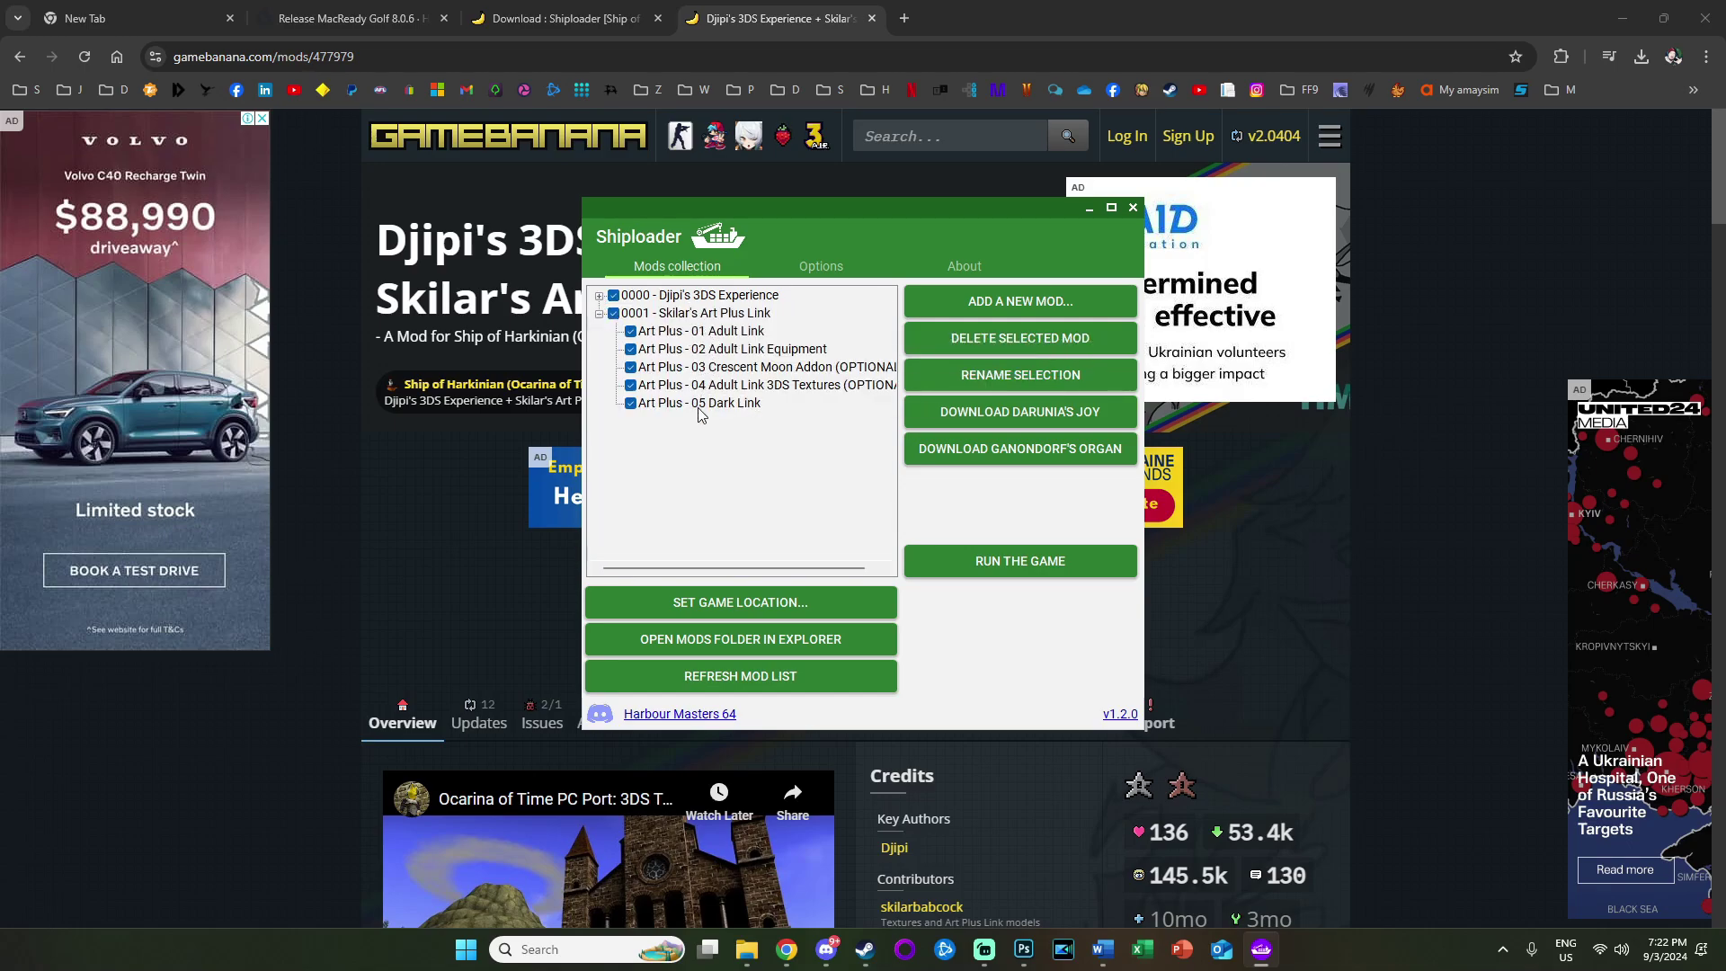
pyautogui.click(600, 313)
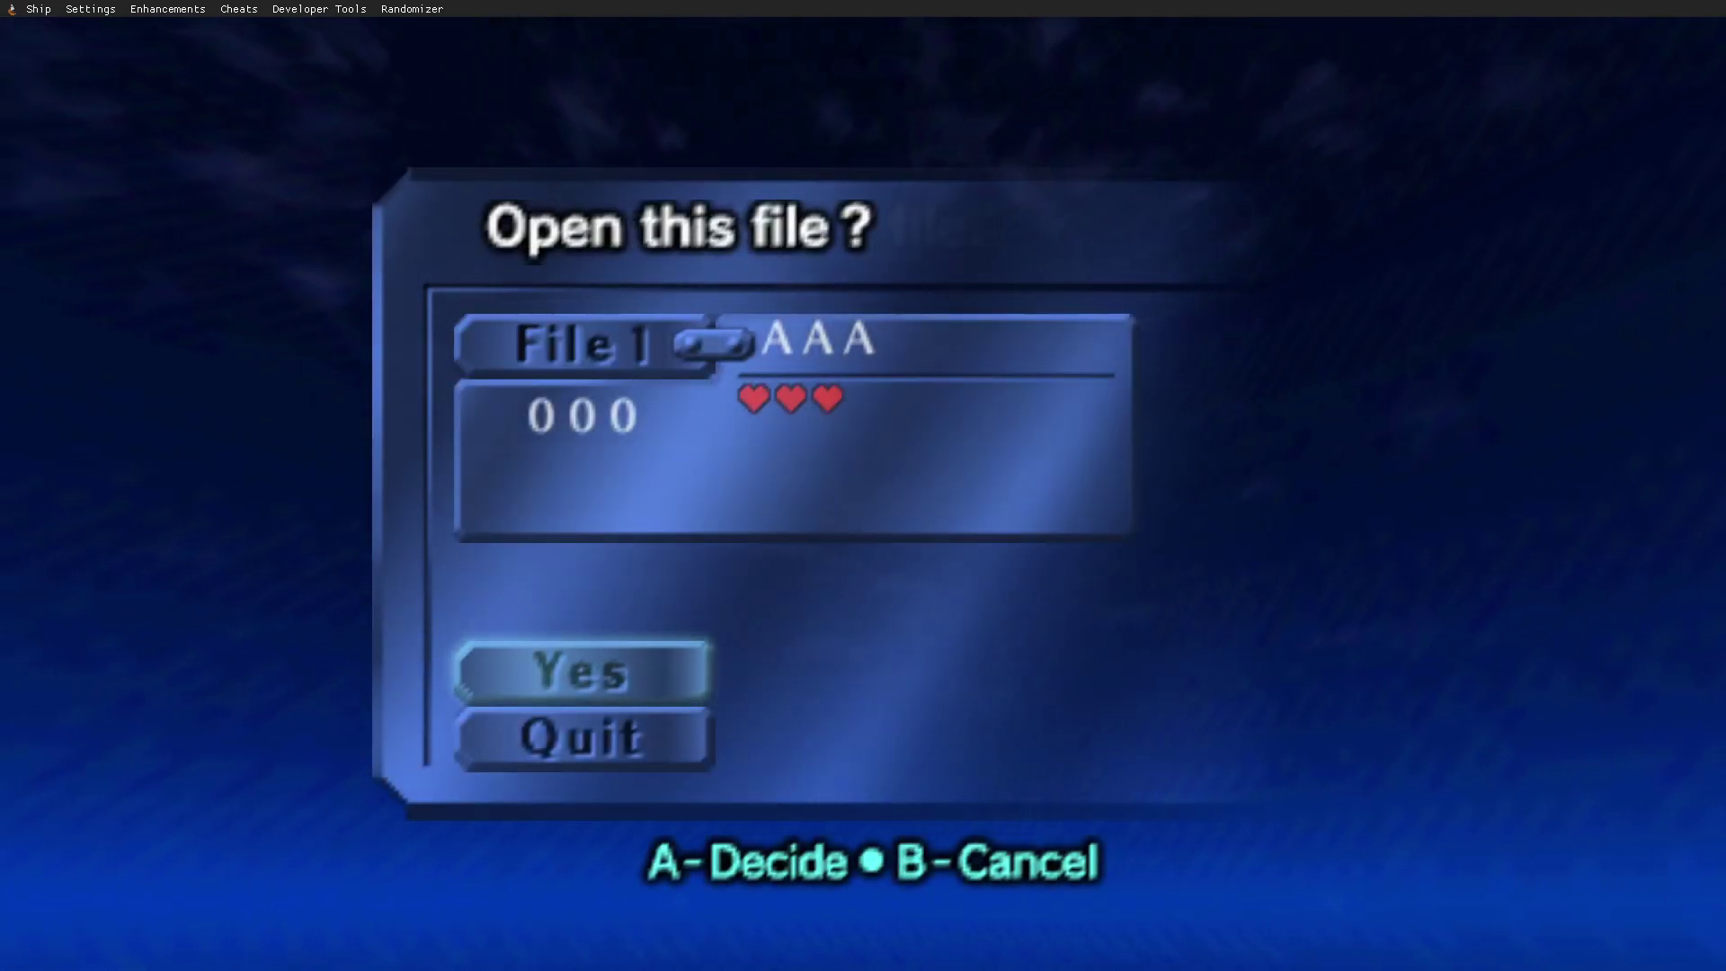
# Step: Back out of opening File 1 and enable Use Alternate Assets in the graphics mod enhancements
pyautogui.press('c')
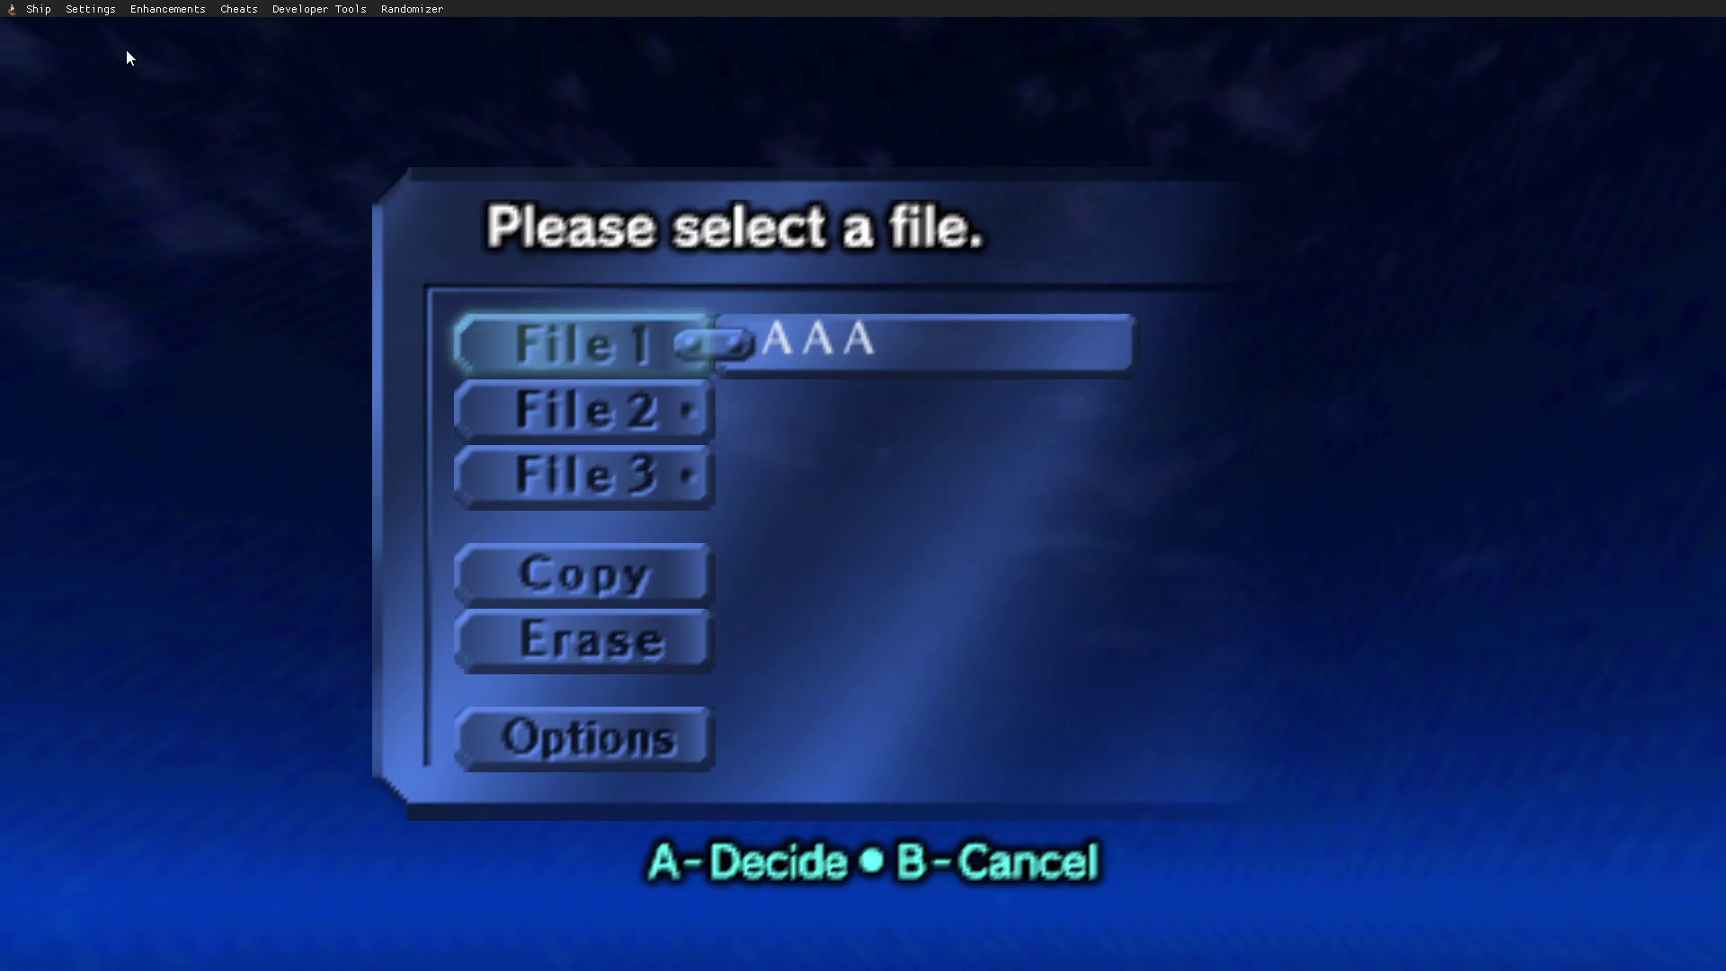
pyautogui.click(166, 11)
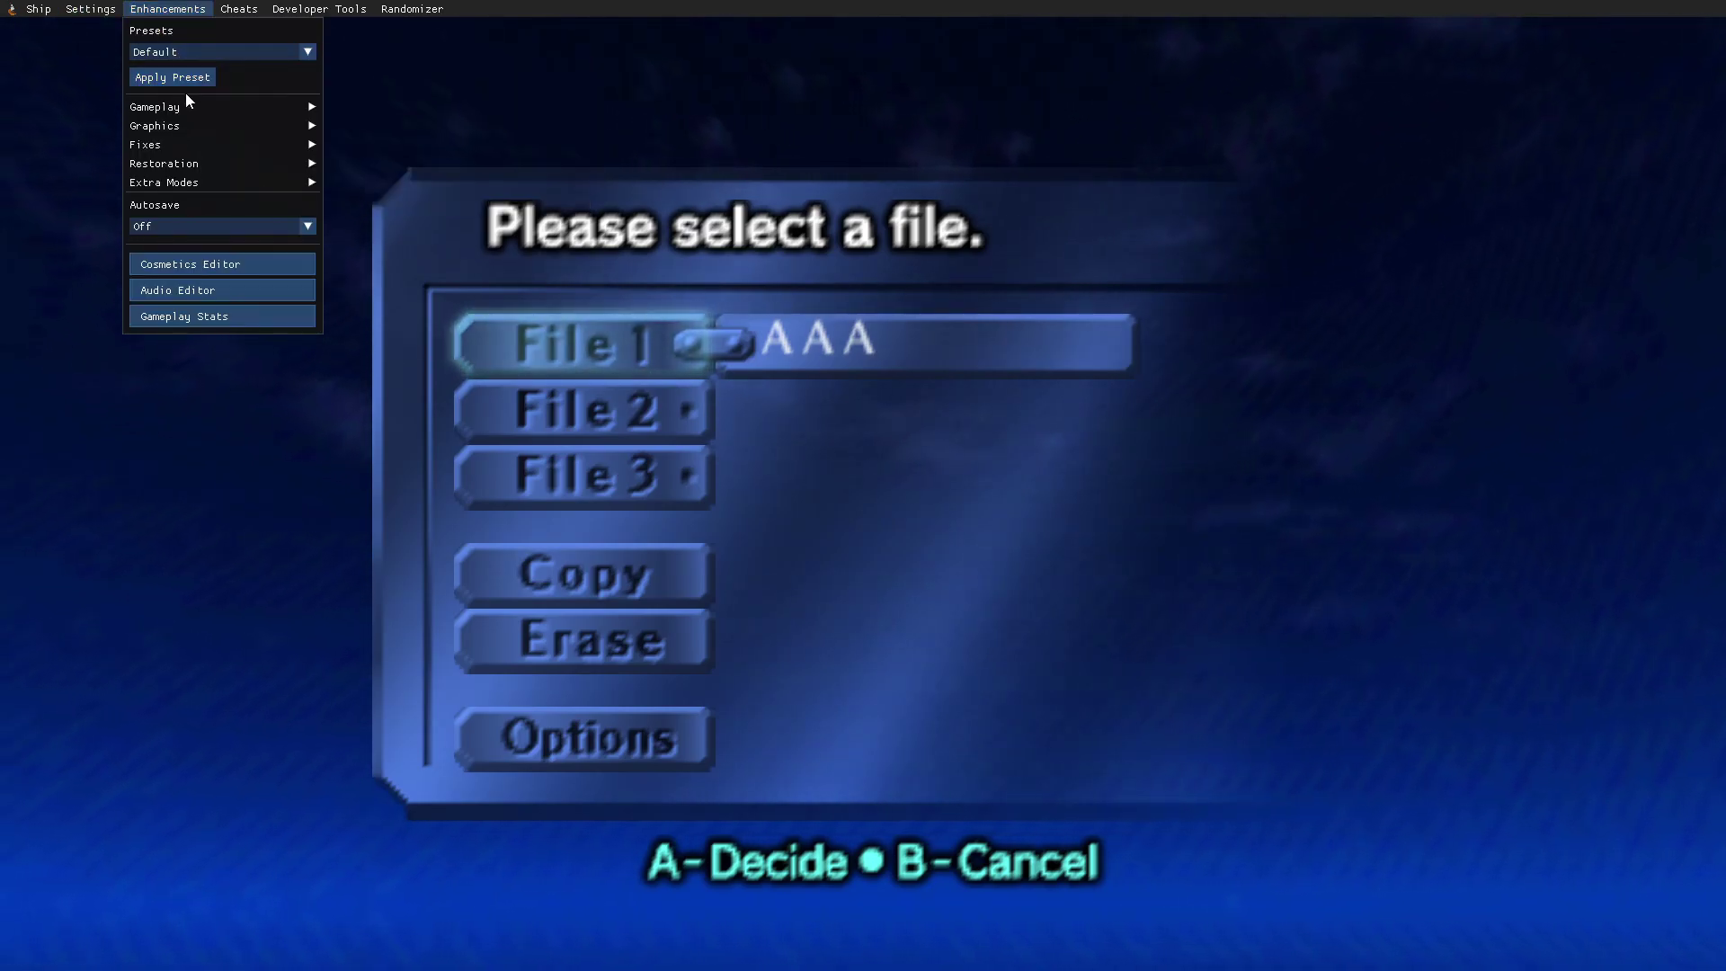
pyautogui.moveTo(187, 105)
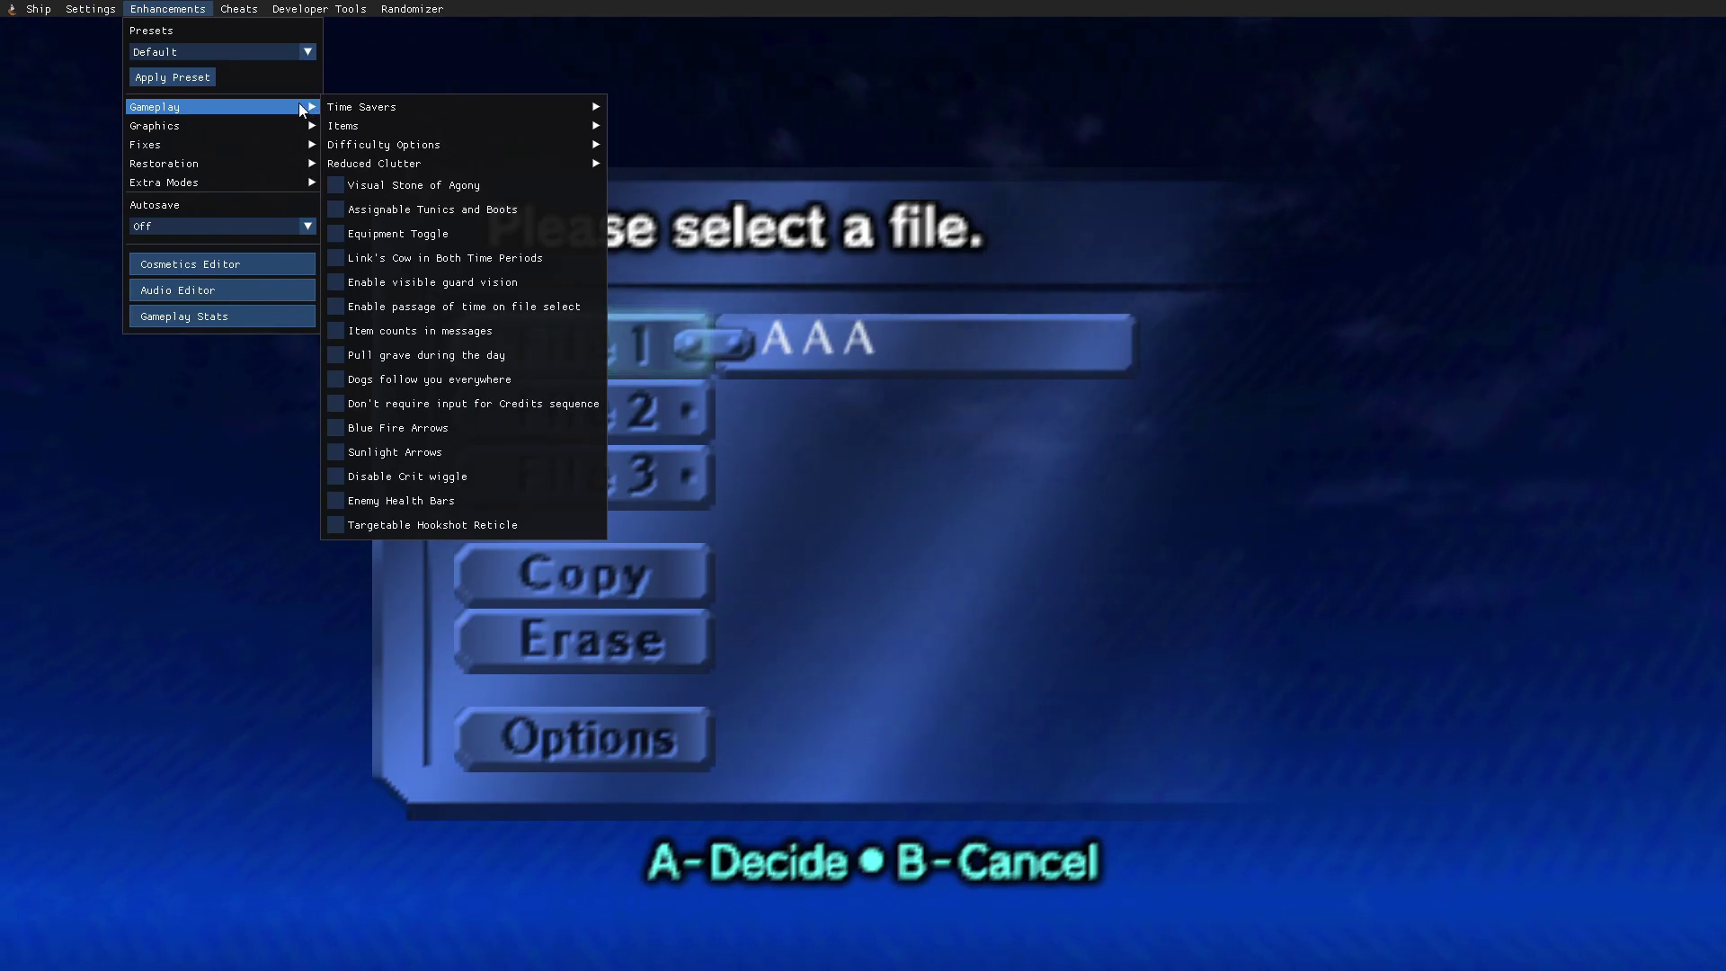
pyautogui.moveTo(249, 126)
pyautogui.moveTo(415, 124)
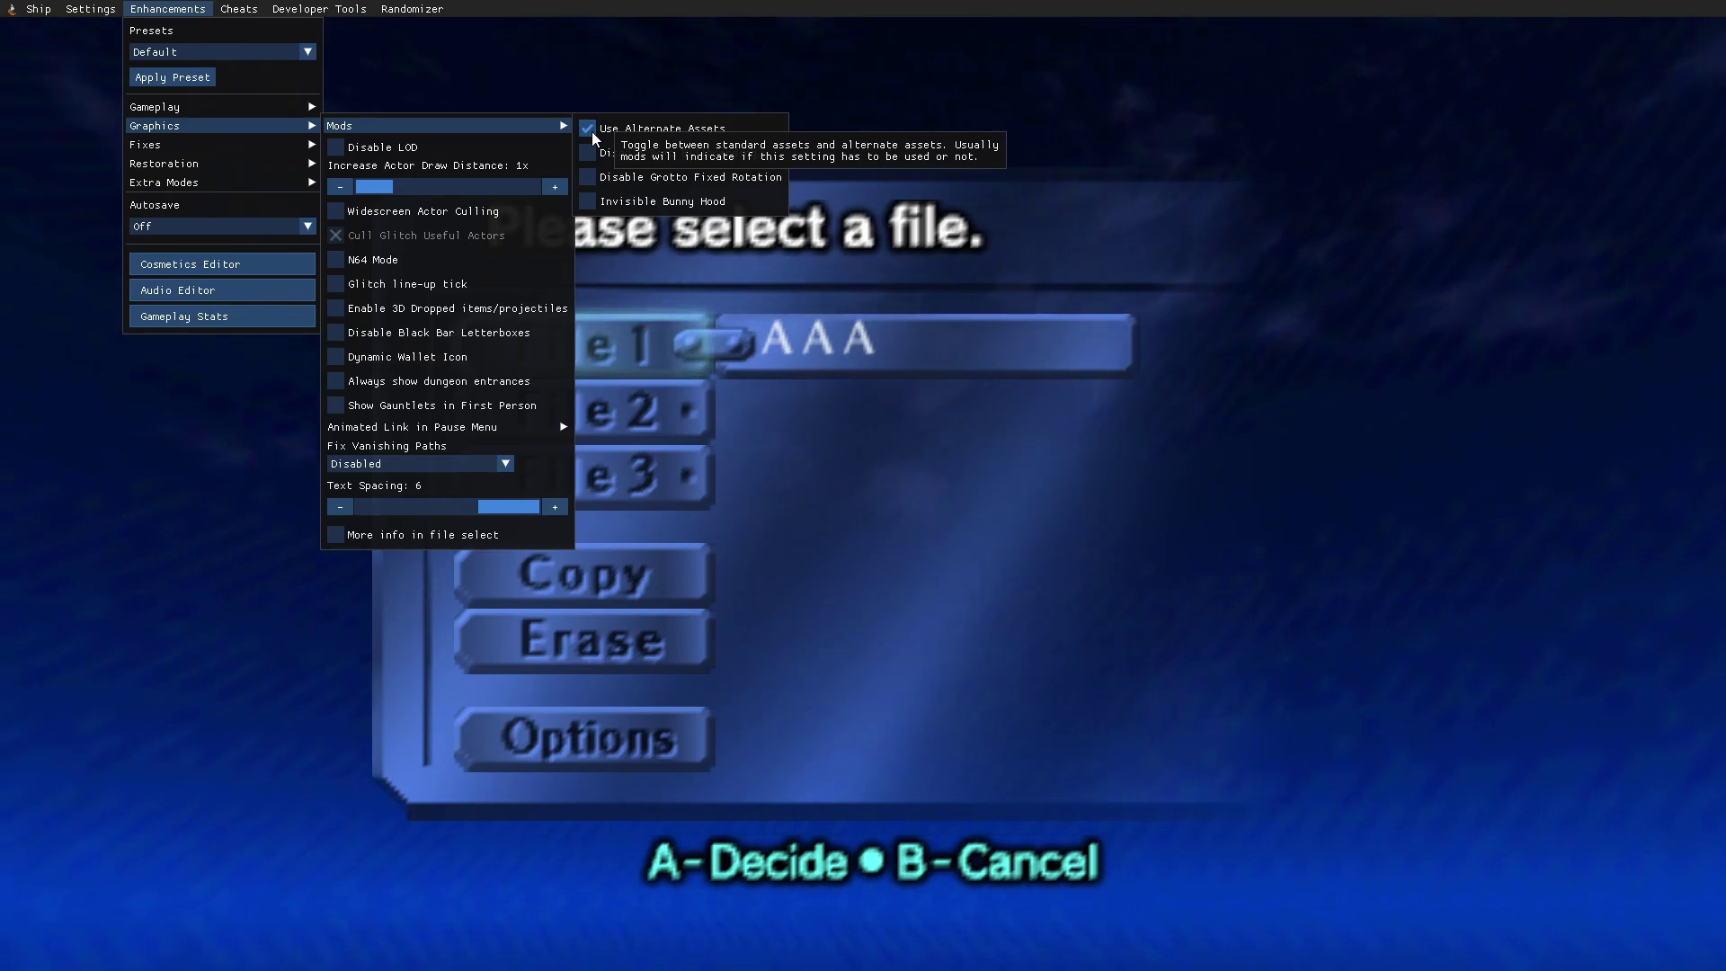
pyautogui.click(591, 131)
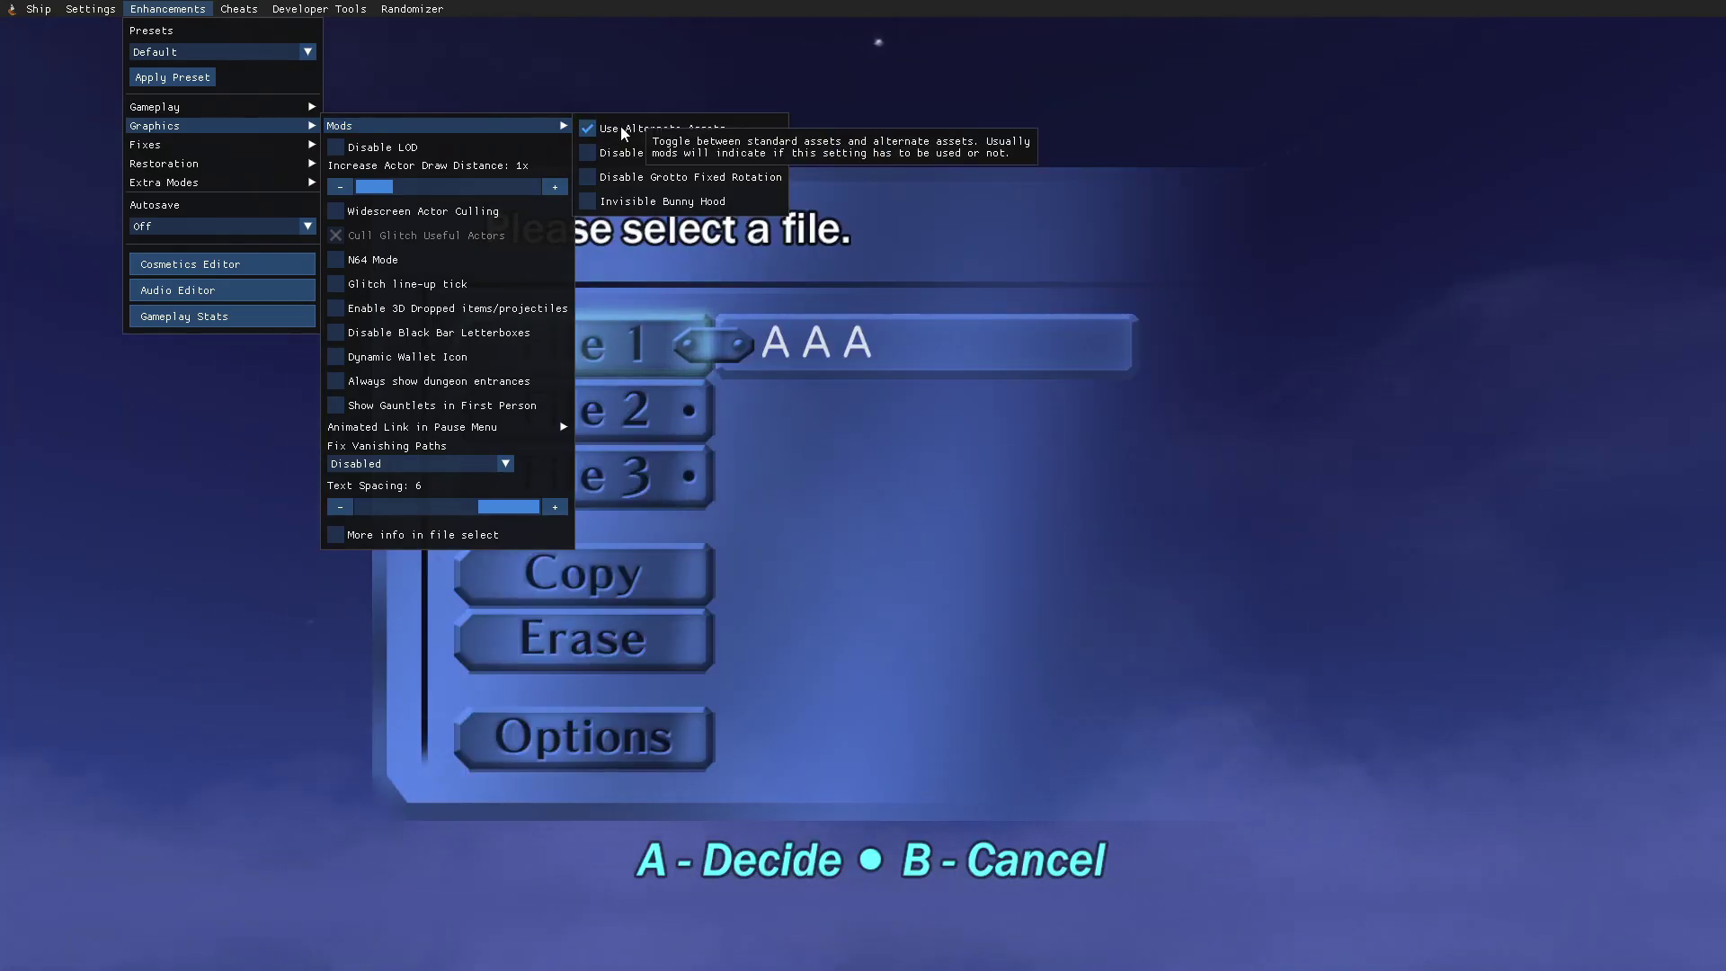
pyautogui.click(527, 61)
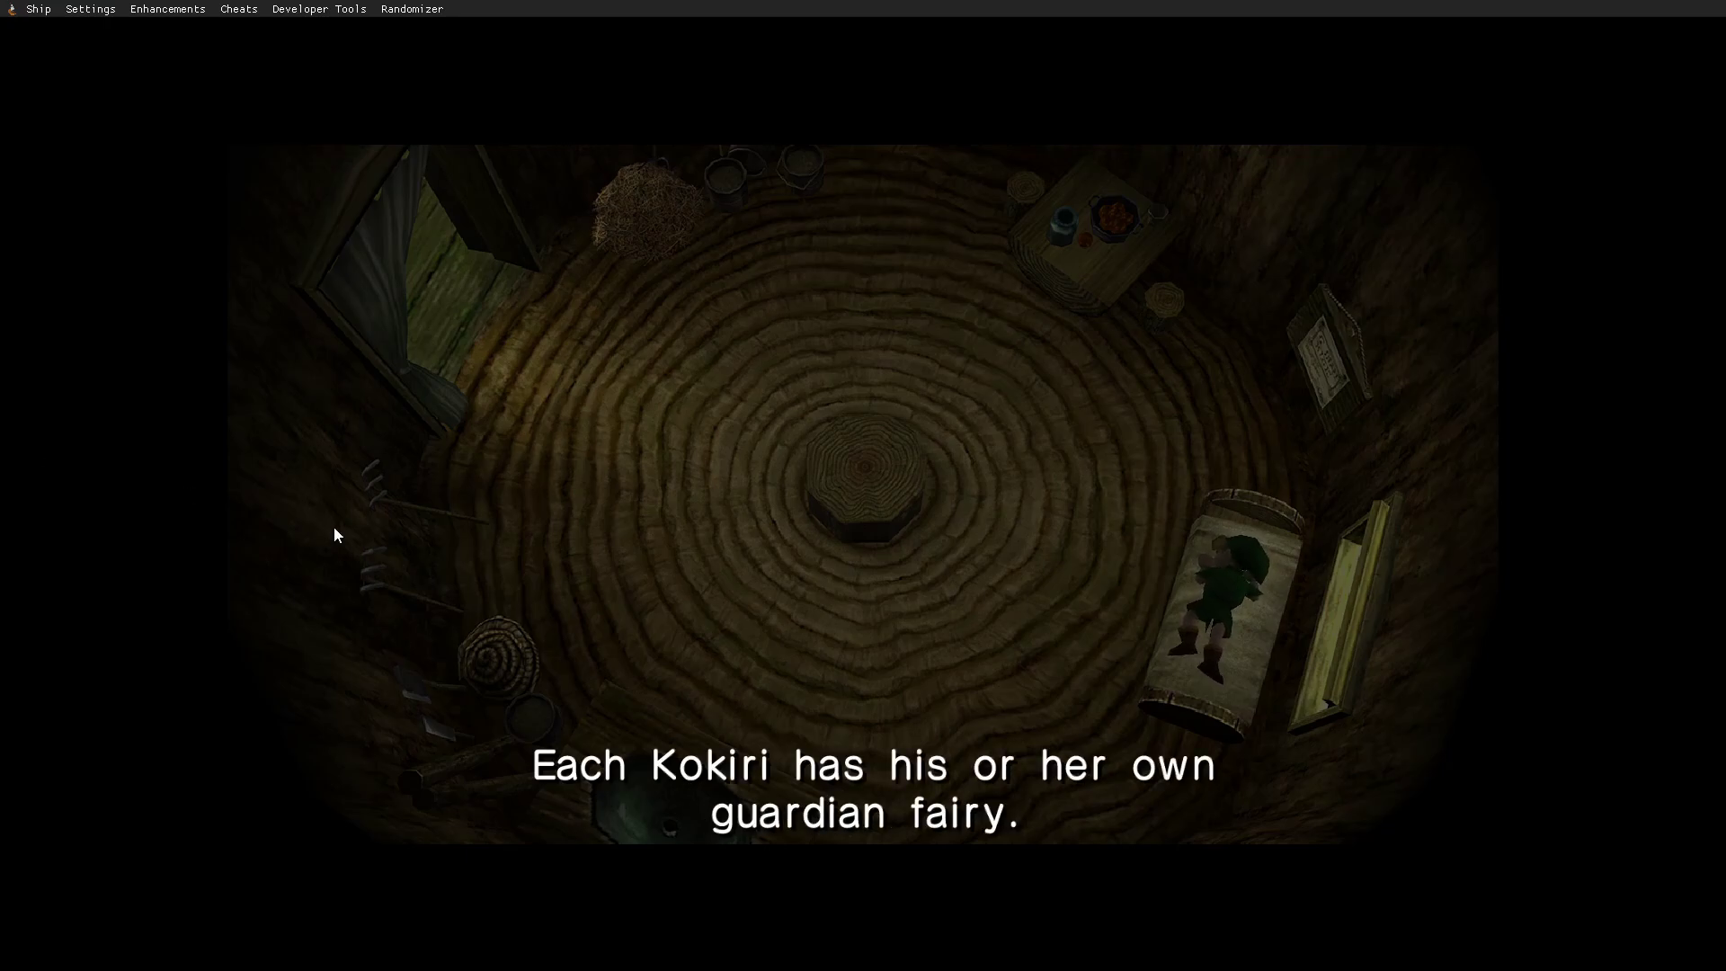
# Step: Quit the running game and close Shiploader
pyautogui.click(38, 9)
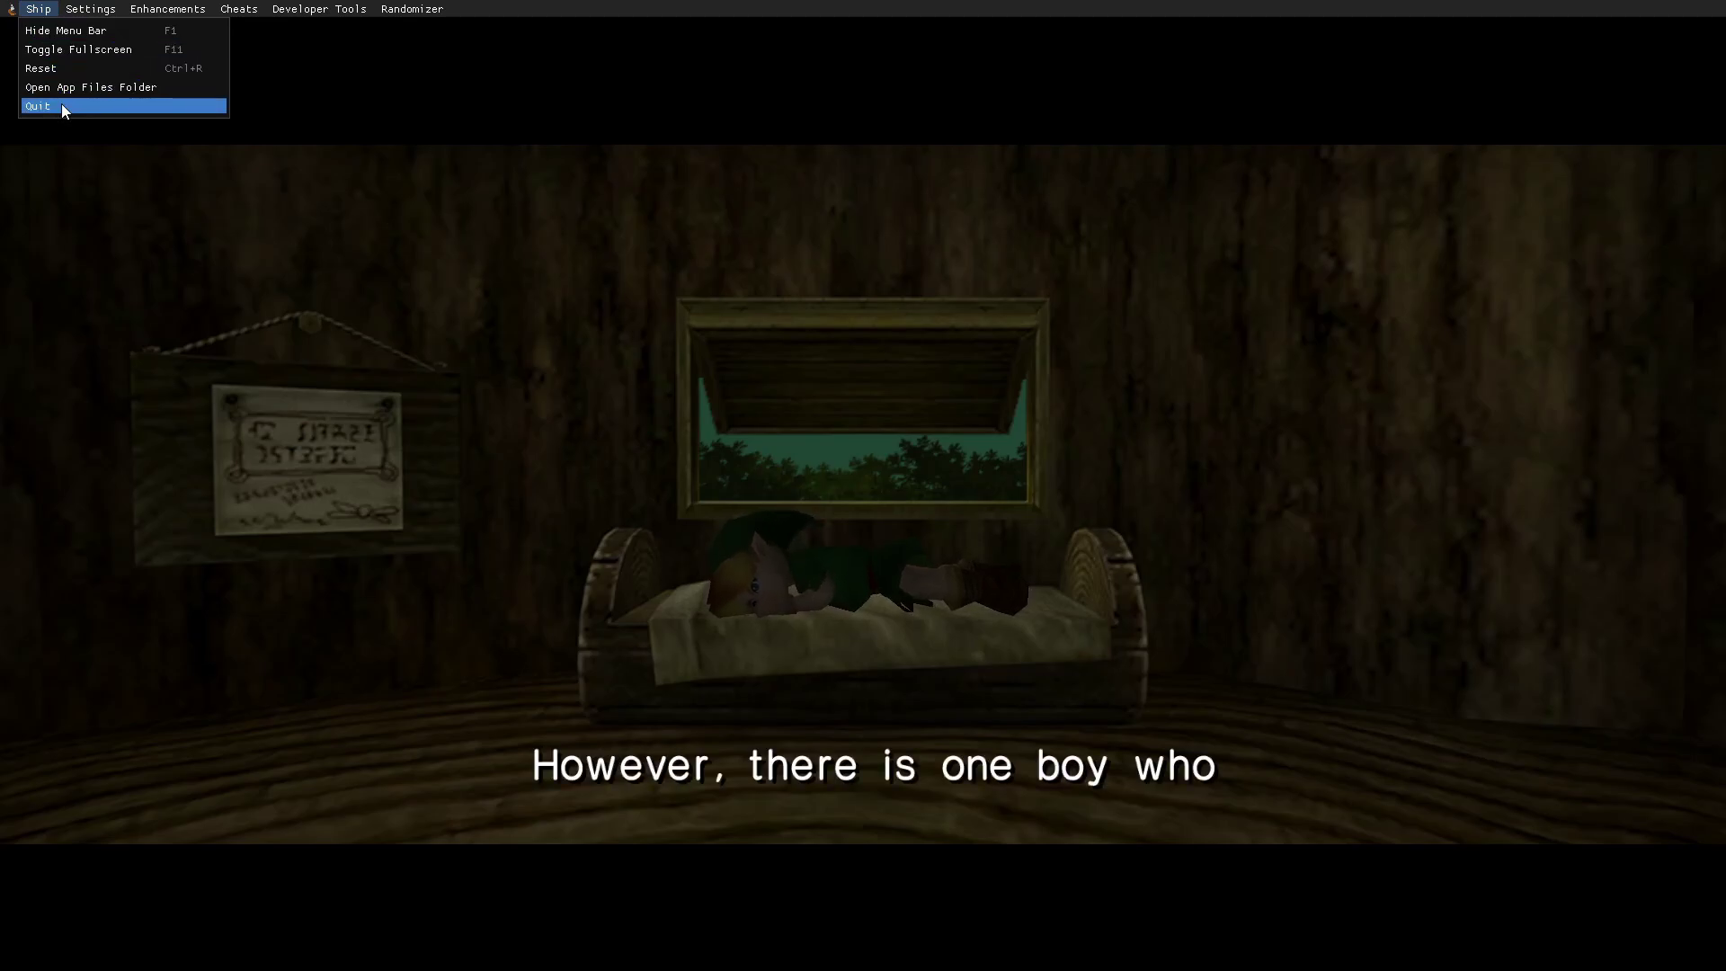
pyautogui.click(62, 106)
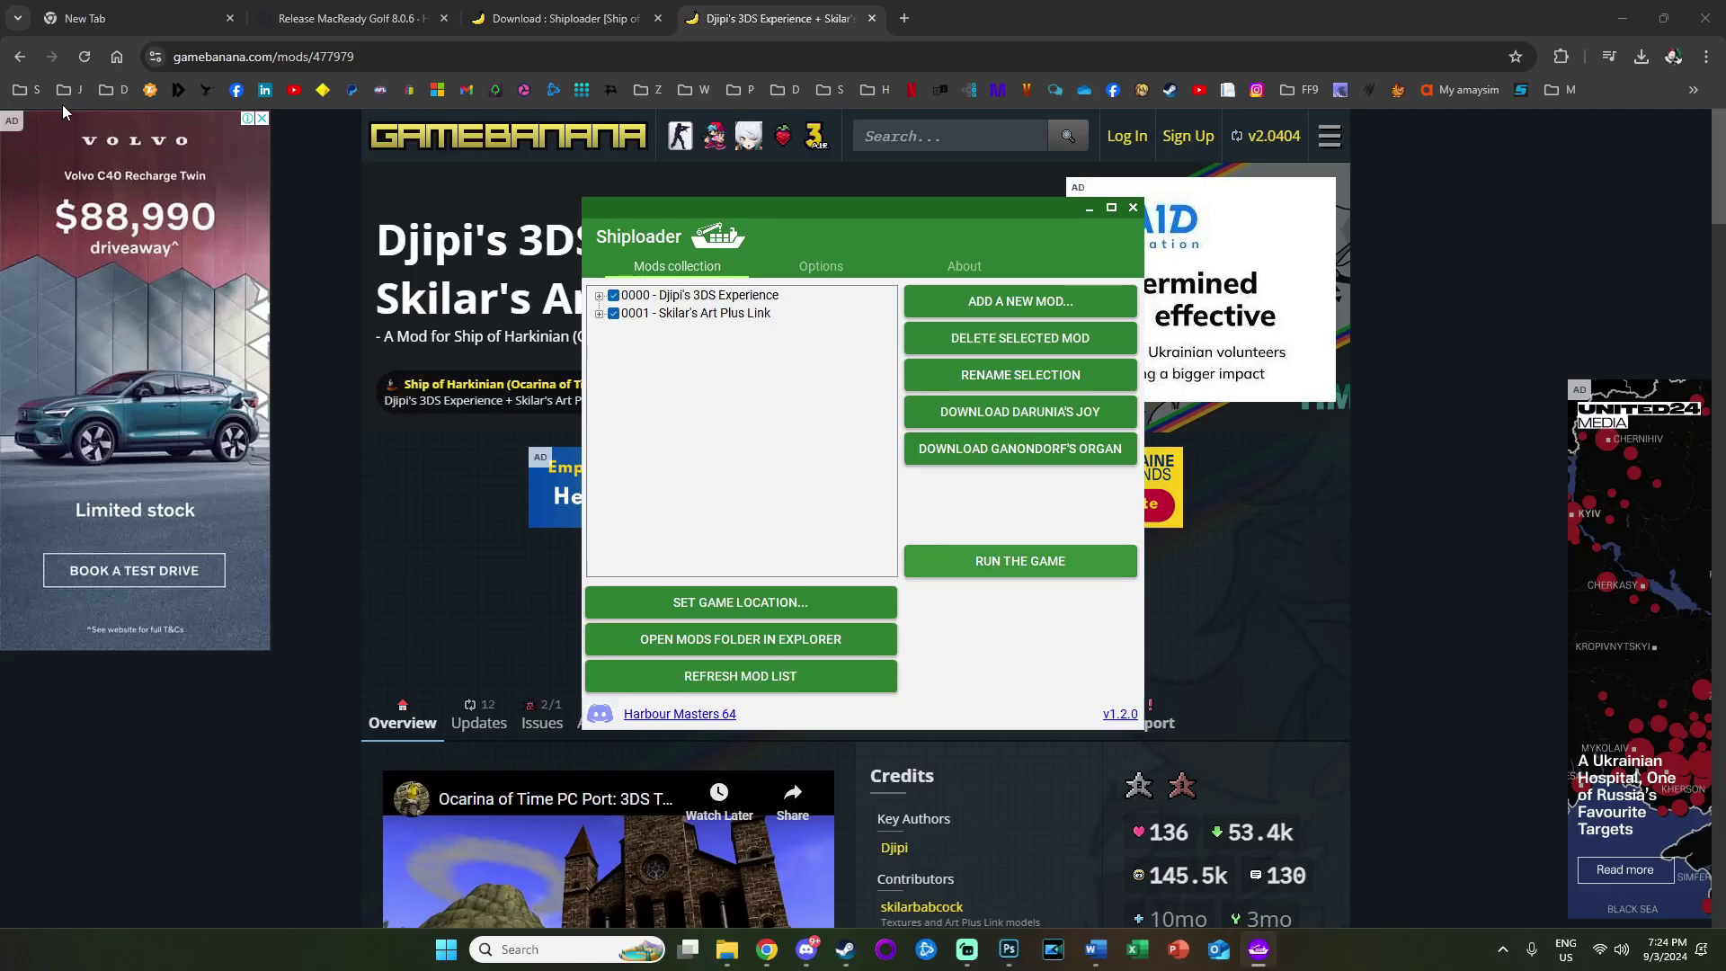
pyautogui.click(1132, 207)
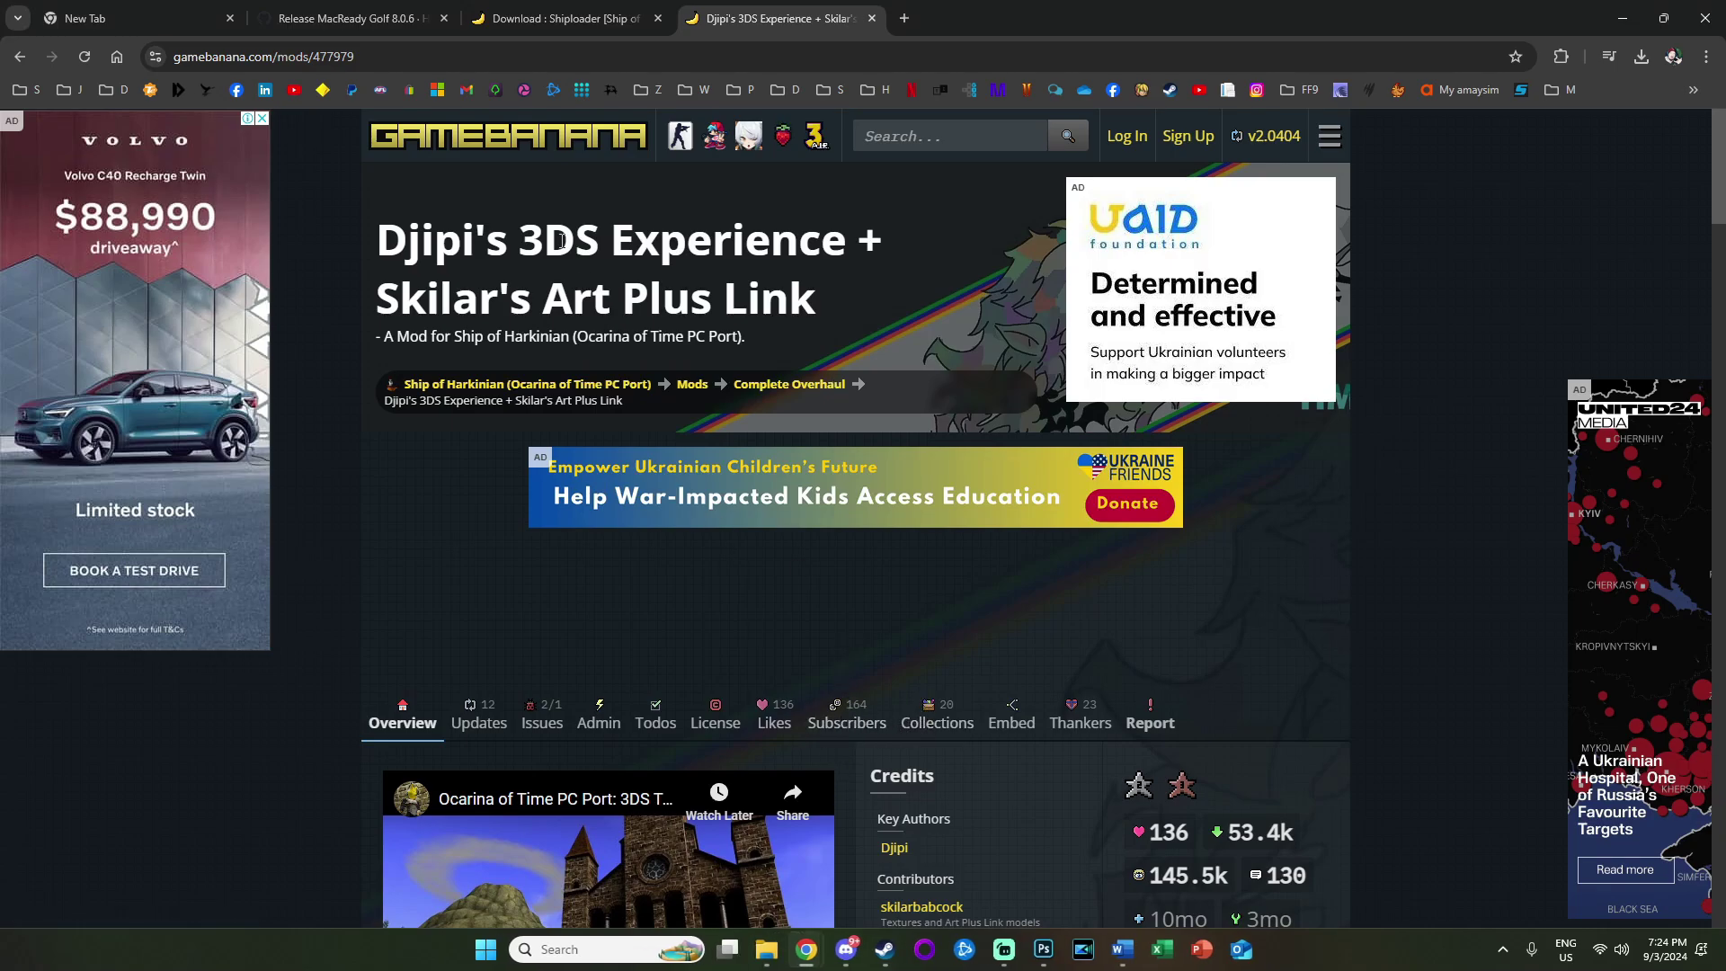
# Step: Go to the Ship of Harkinian page at gamebanana.com/games/16121 and open its Models category
pyautogui.click(364, 56)
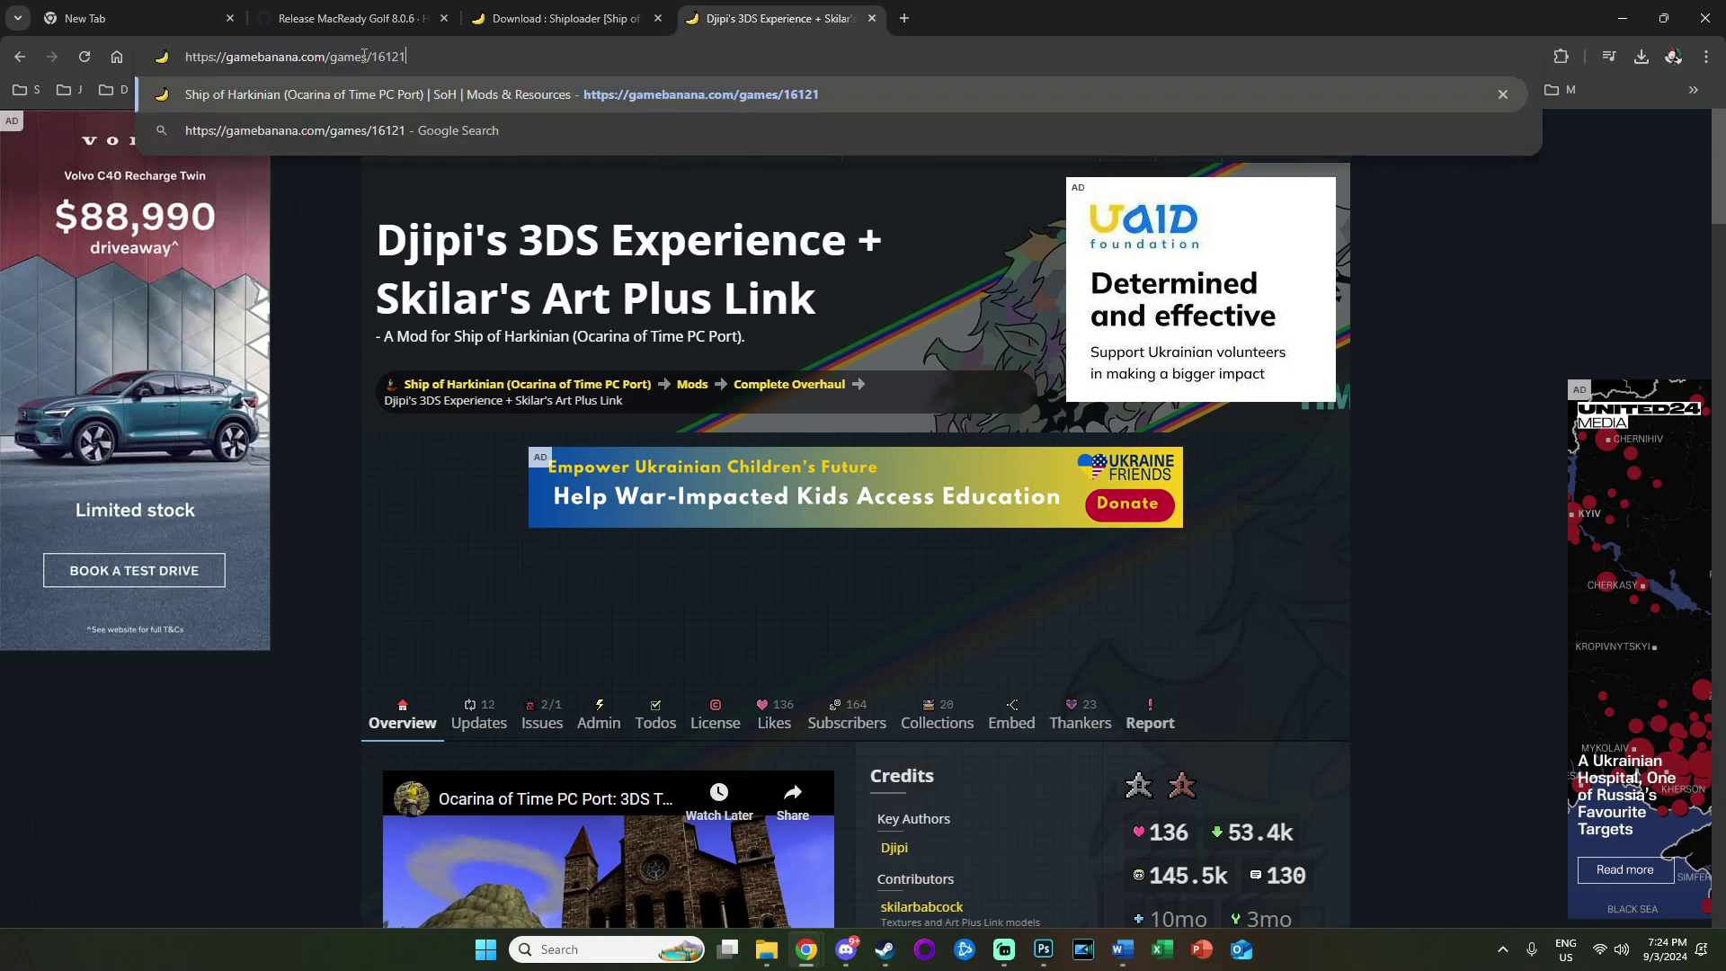
pyautogui.click(817, 608)
pyautogui.scroll(-8, 844, 656)
pyautogui.scroll(-15, 843, 644)
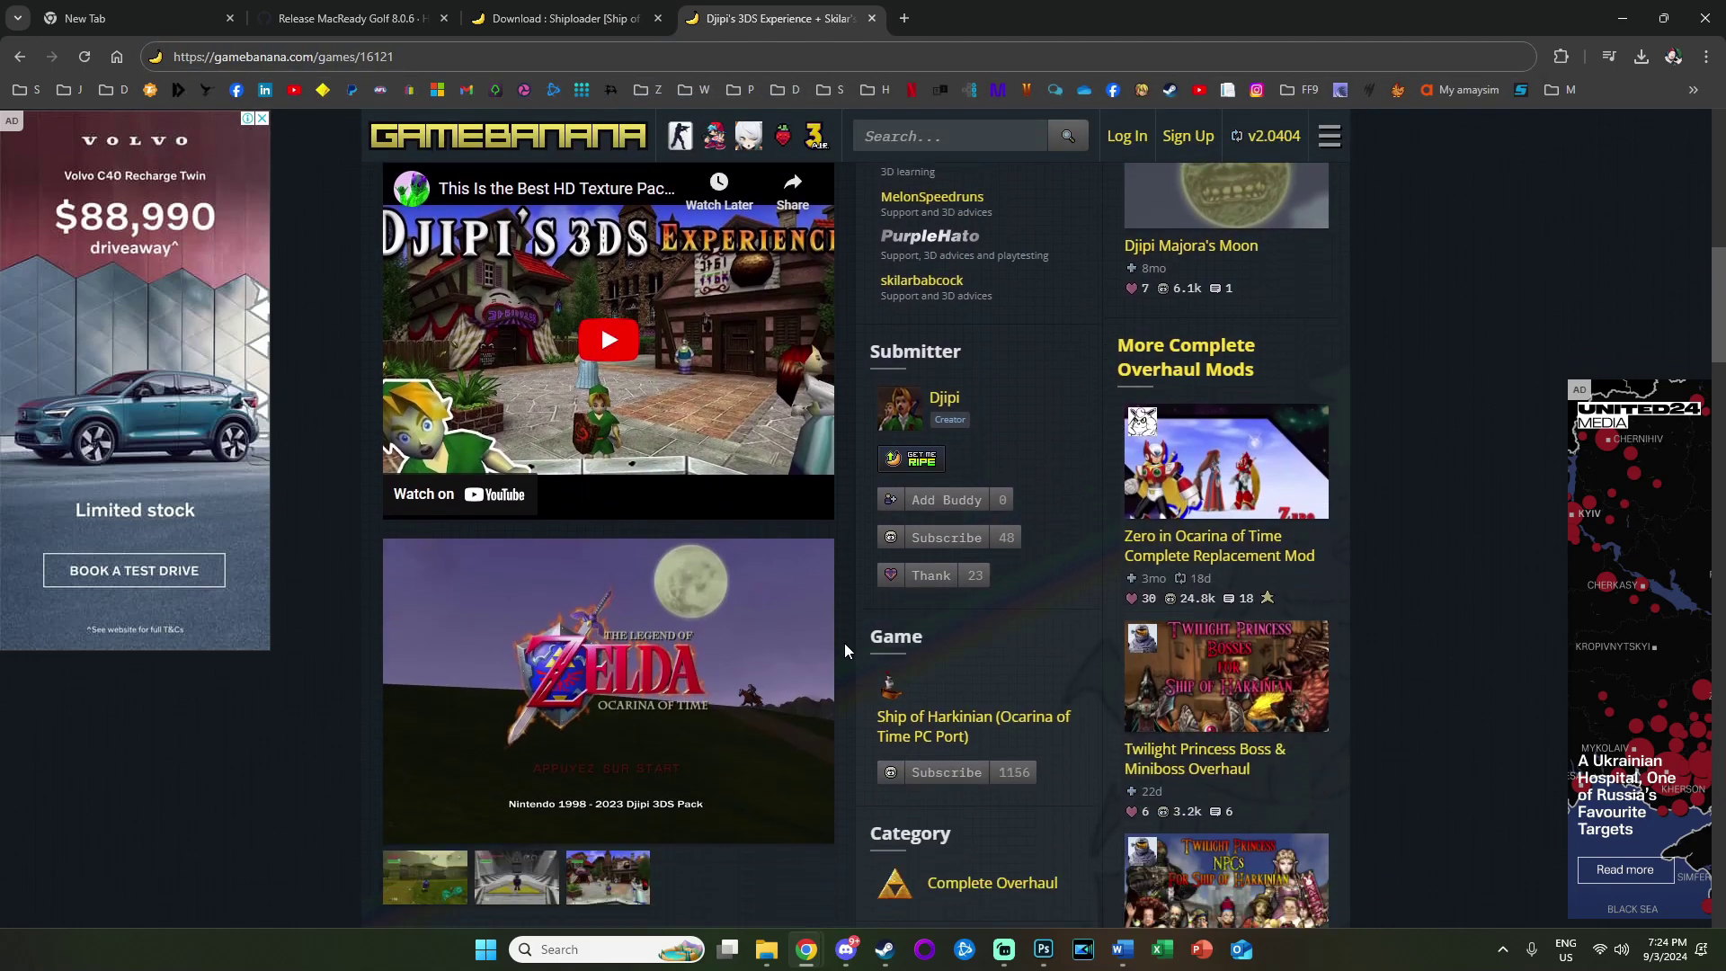
pyautogui.scroll(-5, 843, 643)
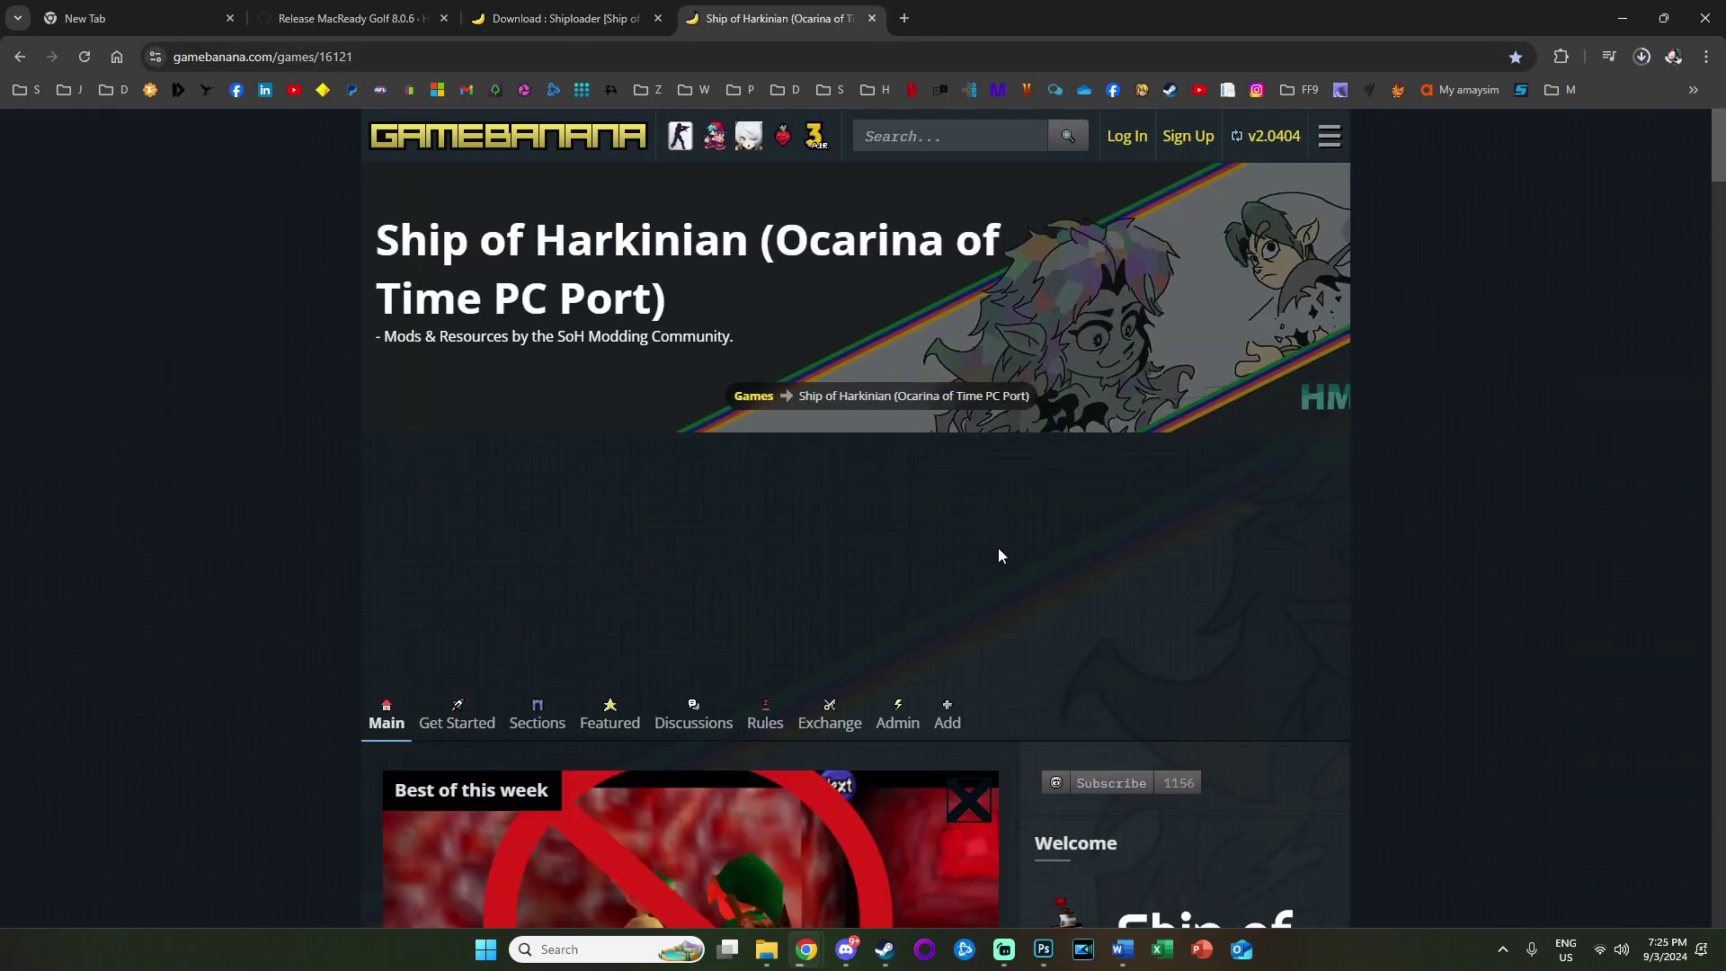
pyautogui.scroll(-10, 1003, 581)
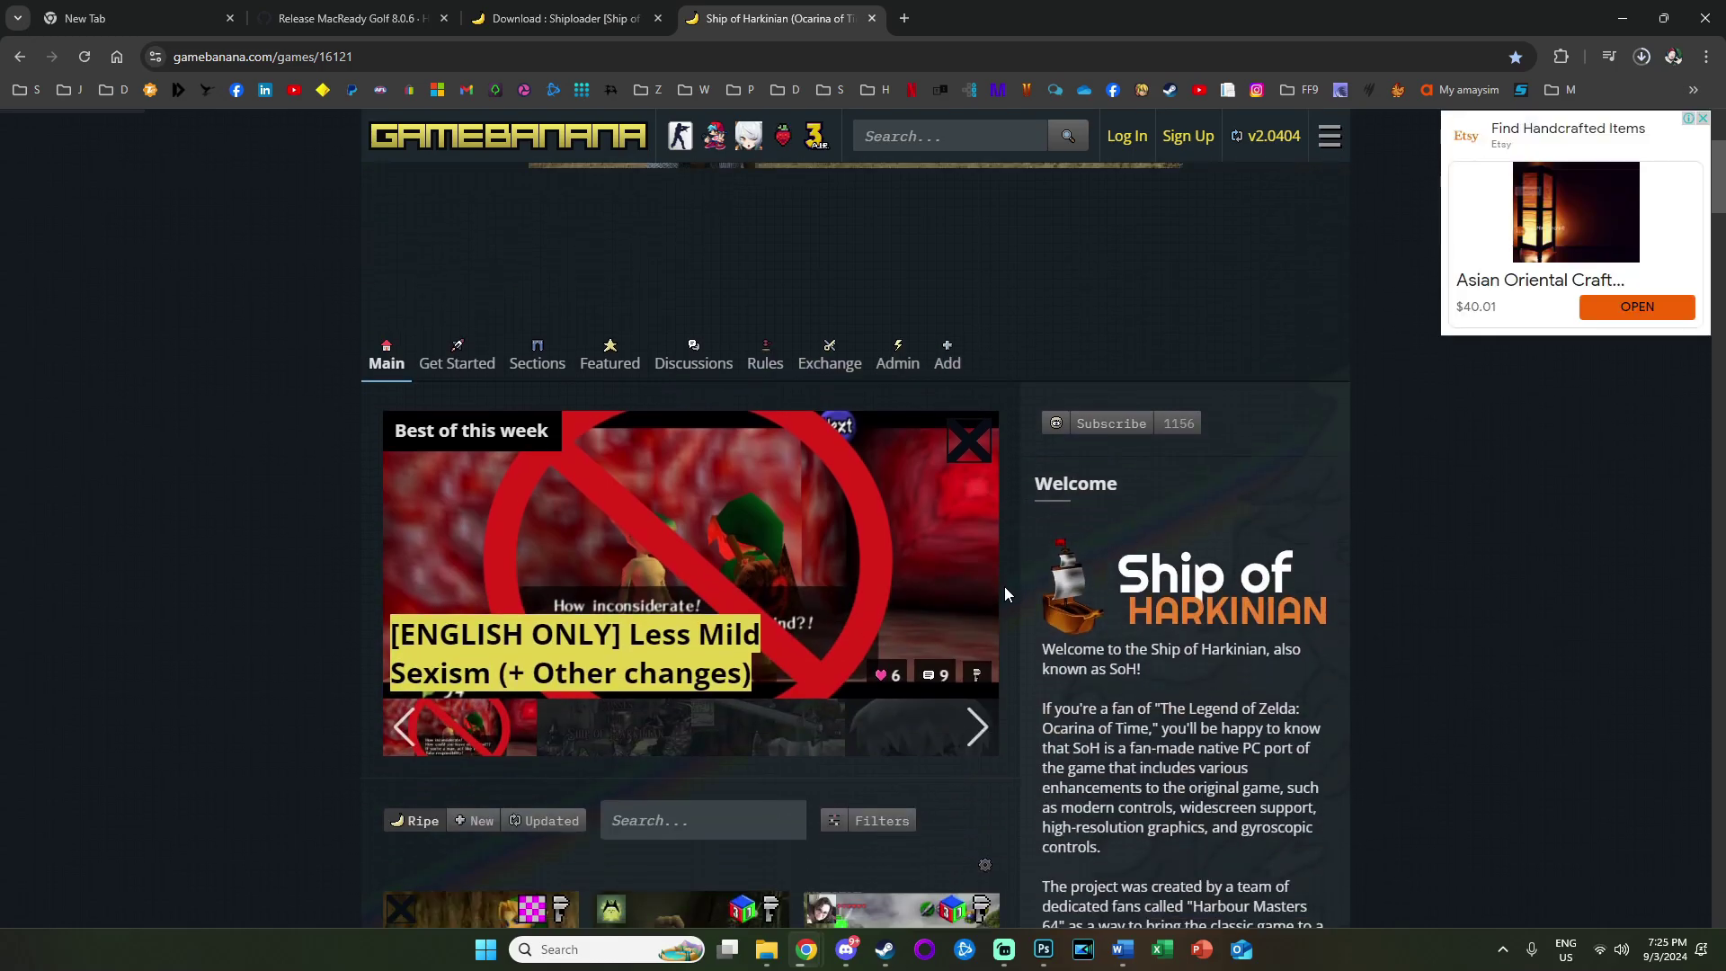
pyautogui.scroll(-10, 1005, 587)
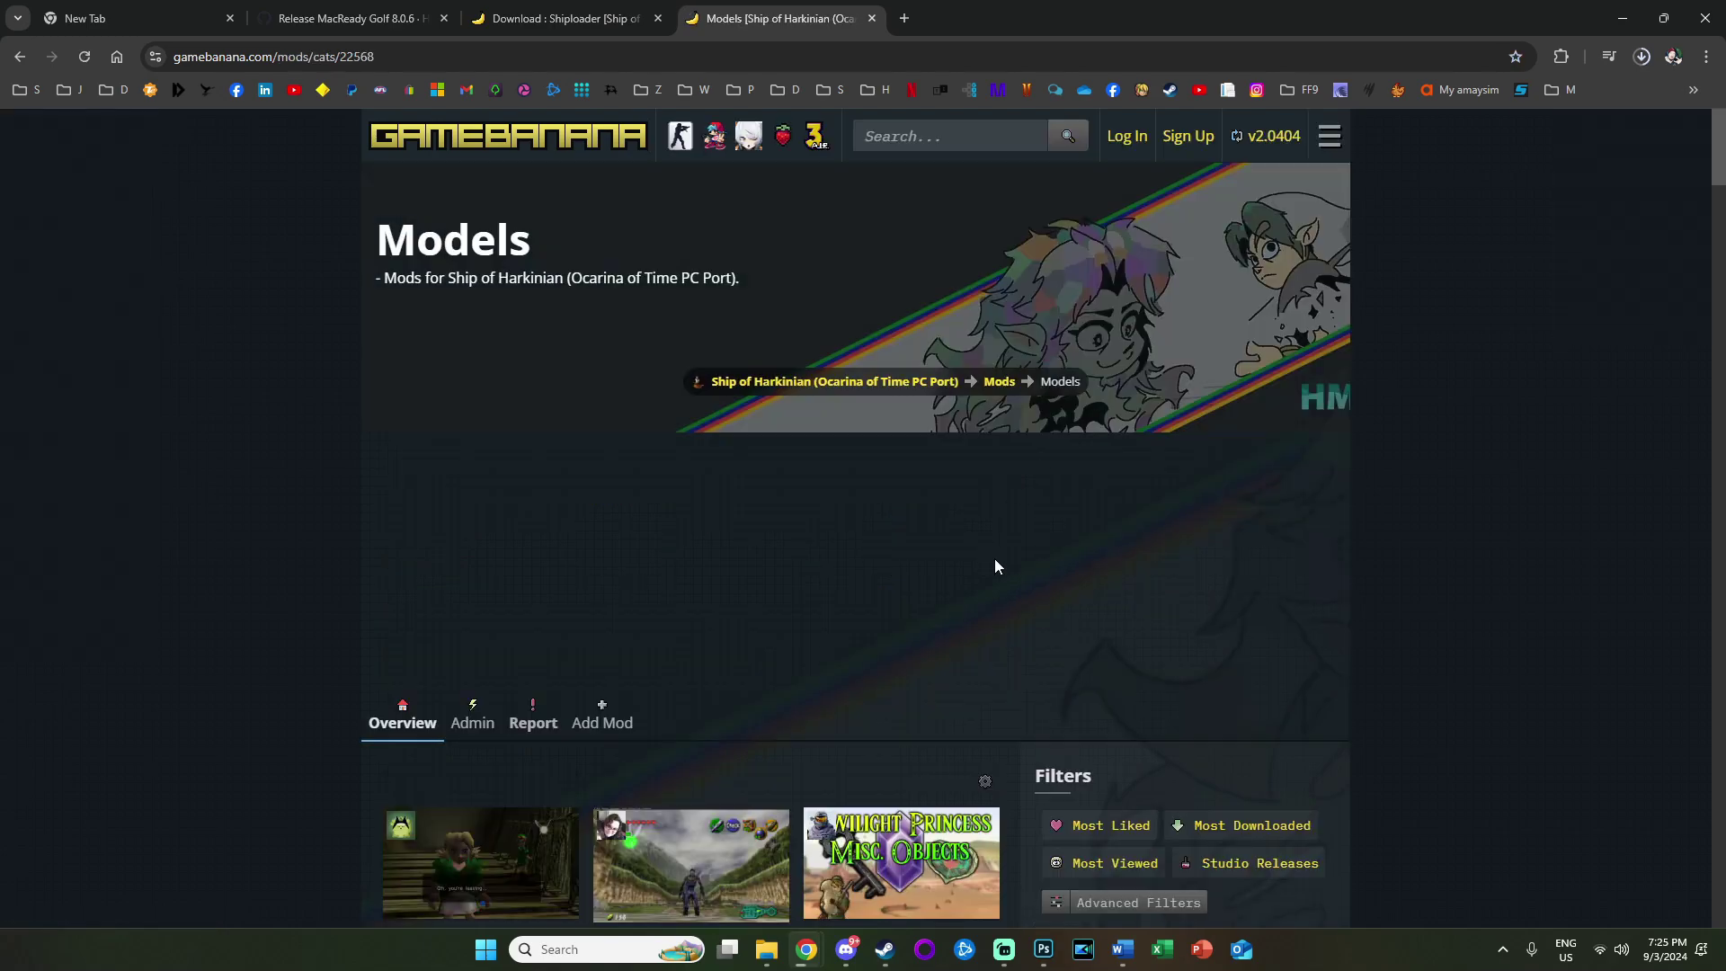
# Step: Find the Twilight Princess Link mod in the Models listing and open its page
pyautogui.scroll(-5, 1006, 588)
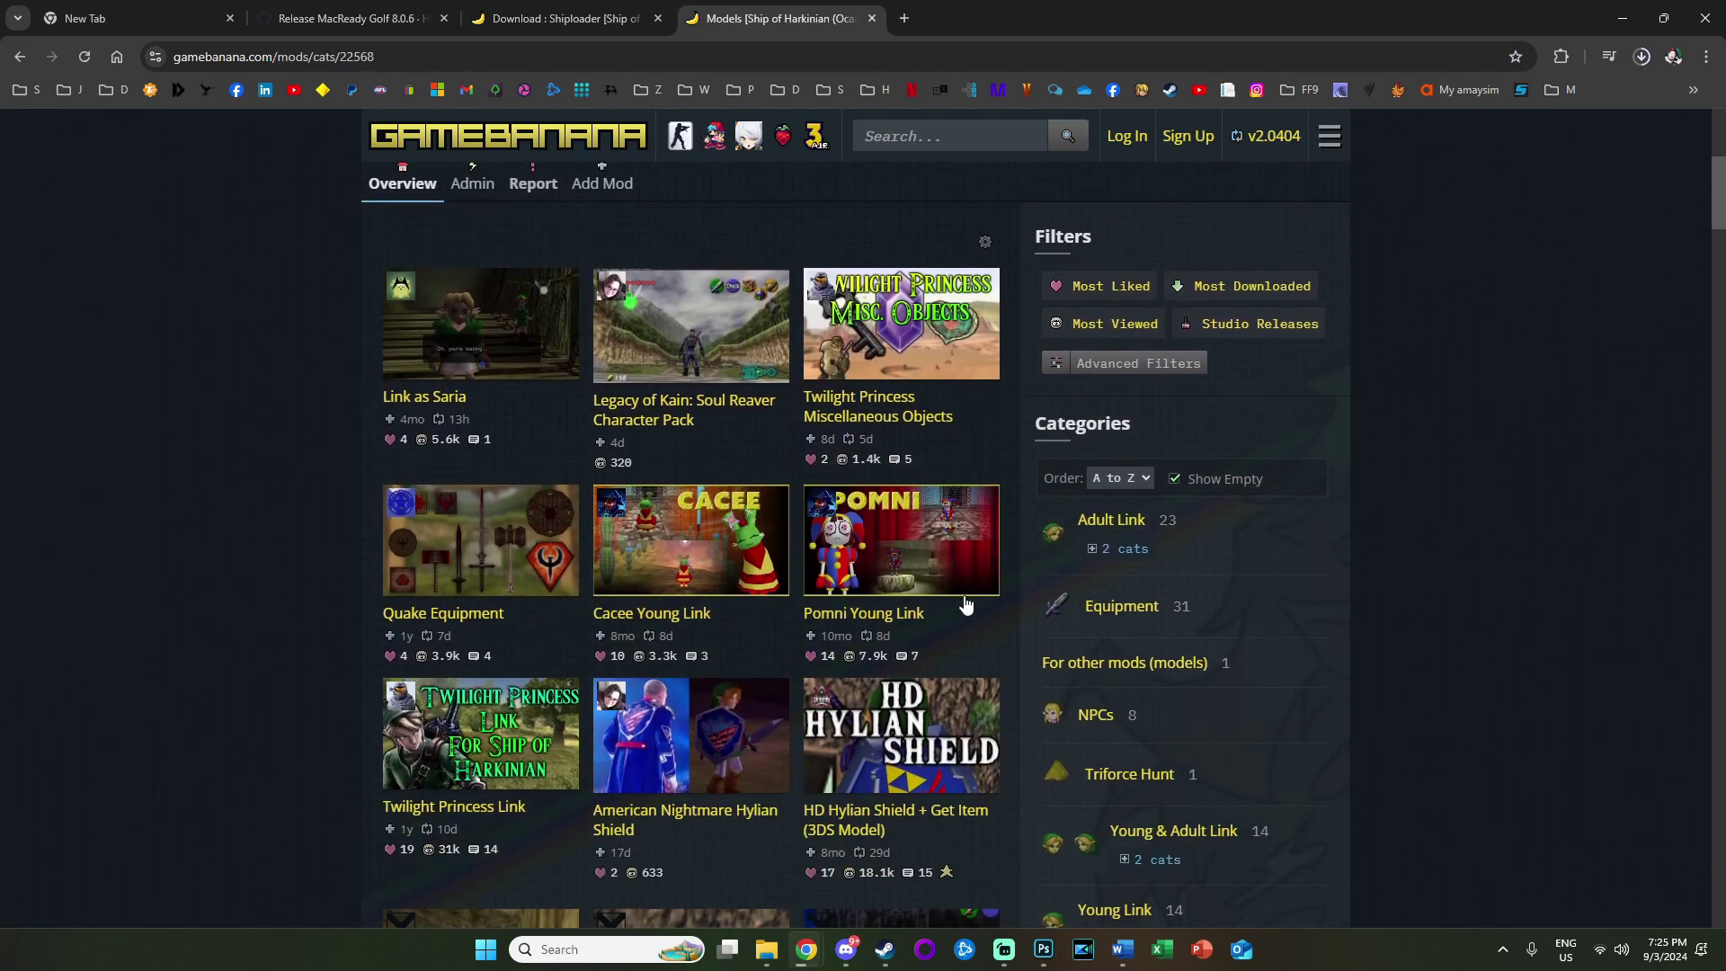
pyautogui.scroll(-2, 469, 745)
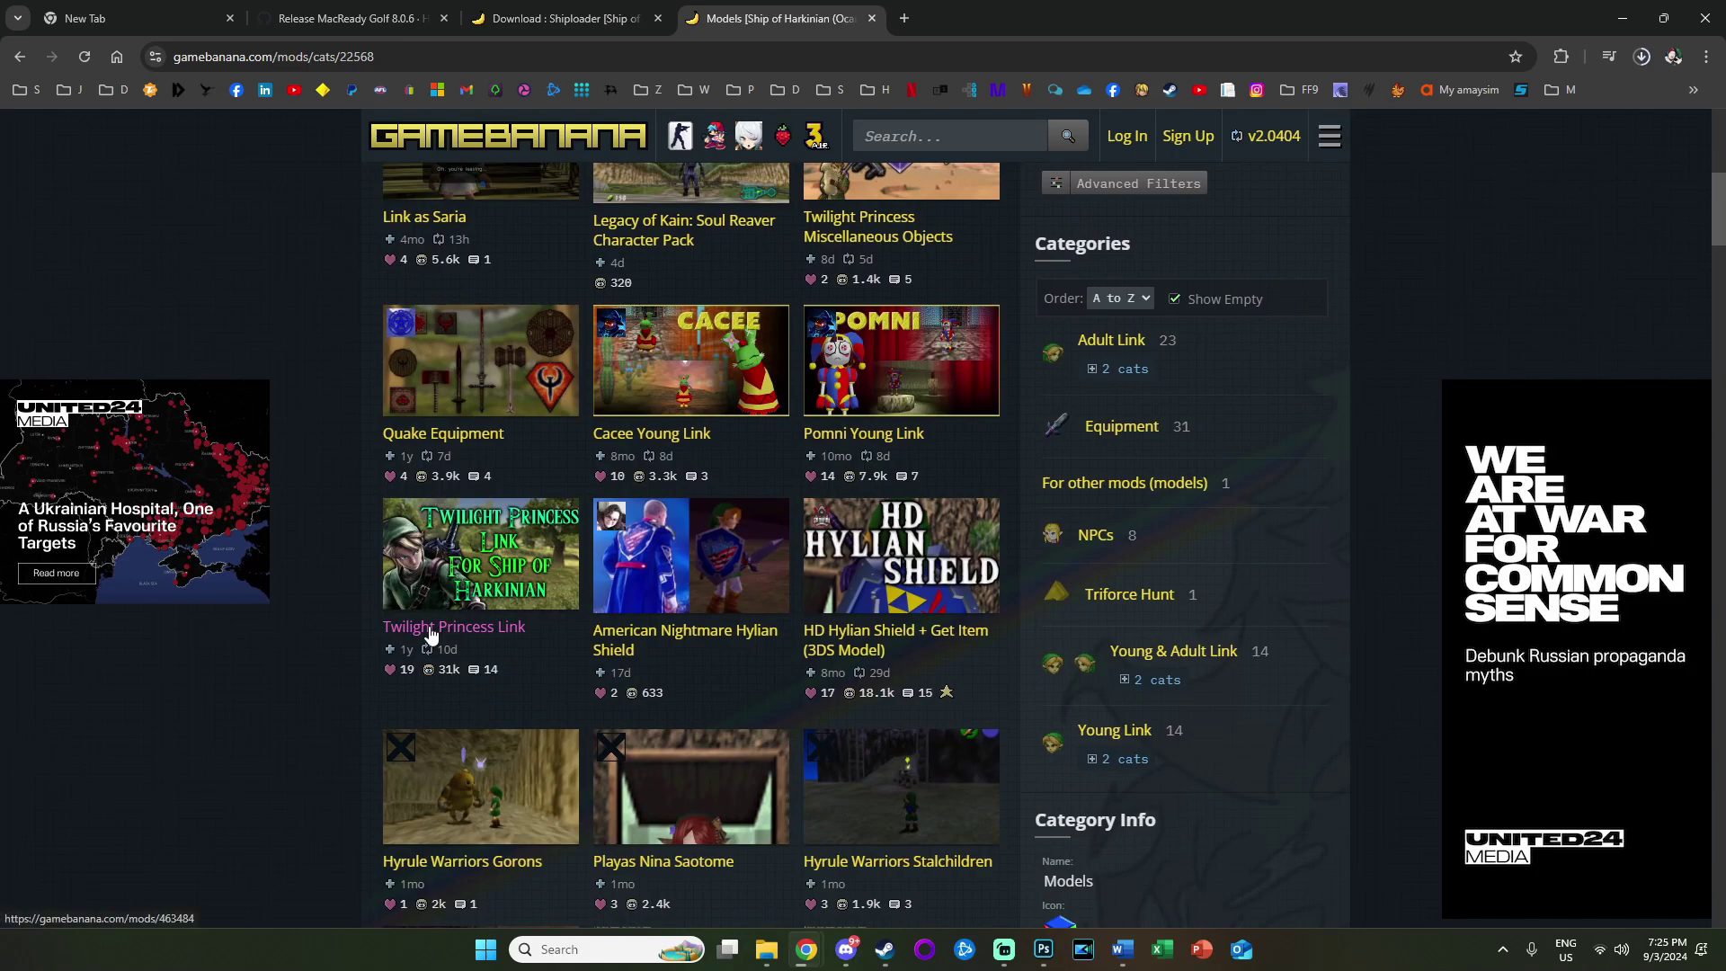
pyautogui.click(429, 627)
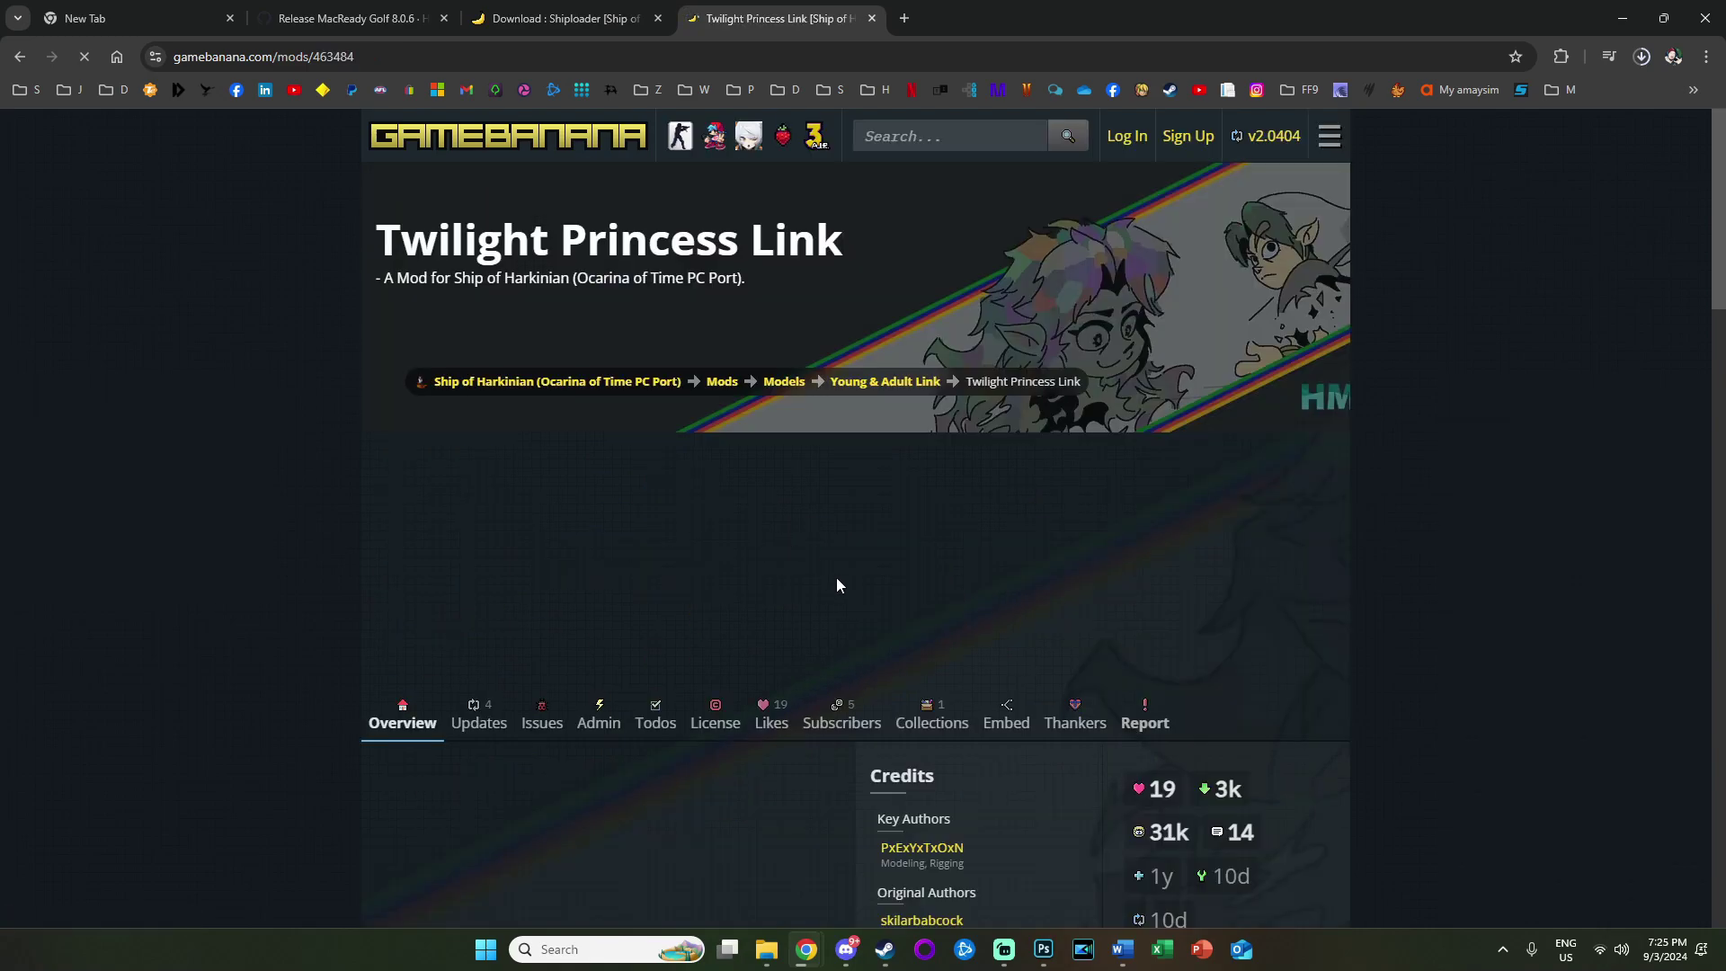
# Step: Download twilightprincesslink22.zip from the Files section of the Twilight Princess Link mod instead of using the 1-click install
pyautogui.scroll(-1, 837, 585)
pyautogui.scroll(-2, 838, 590)
pyautogui.scroll(-6, 840, 581)
pyautogui.scroll(-15, 840, 584)
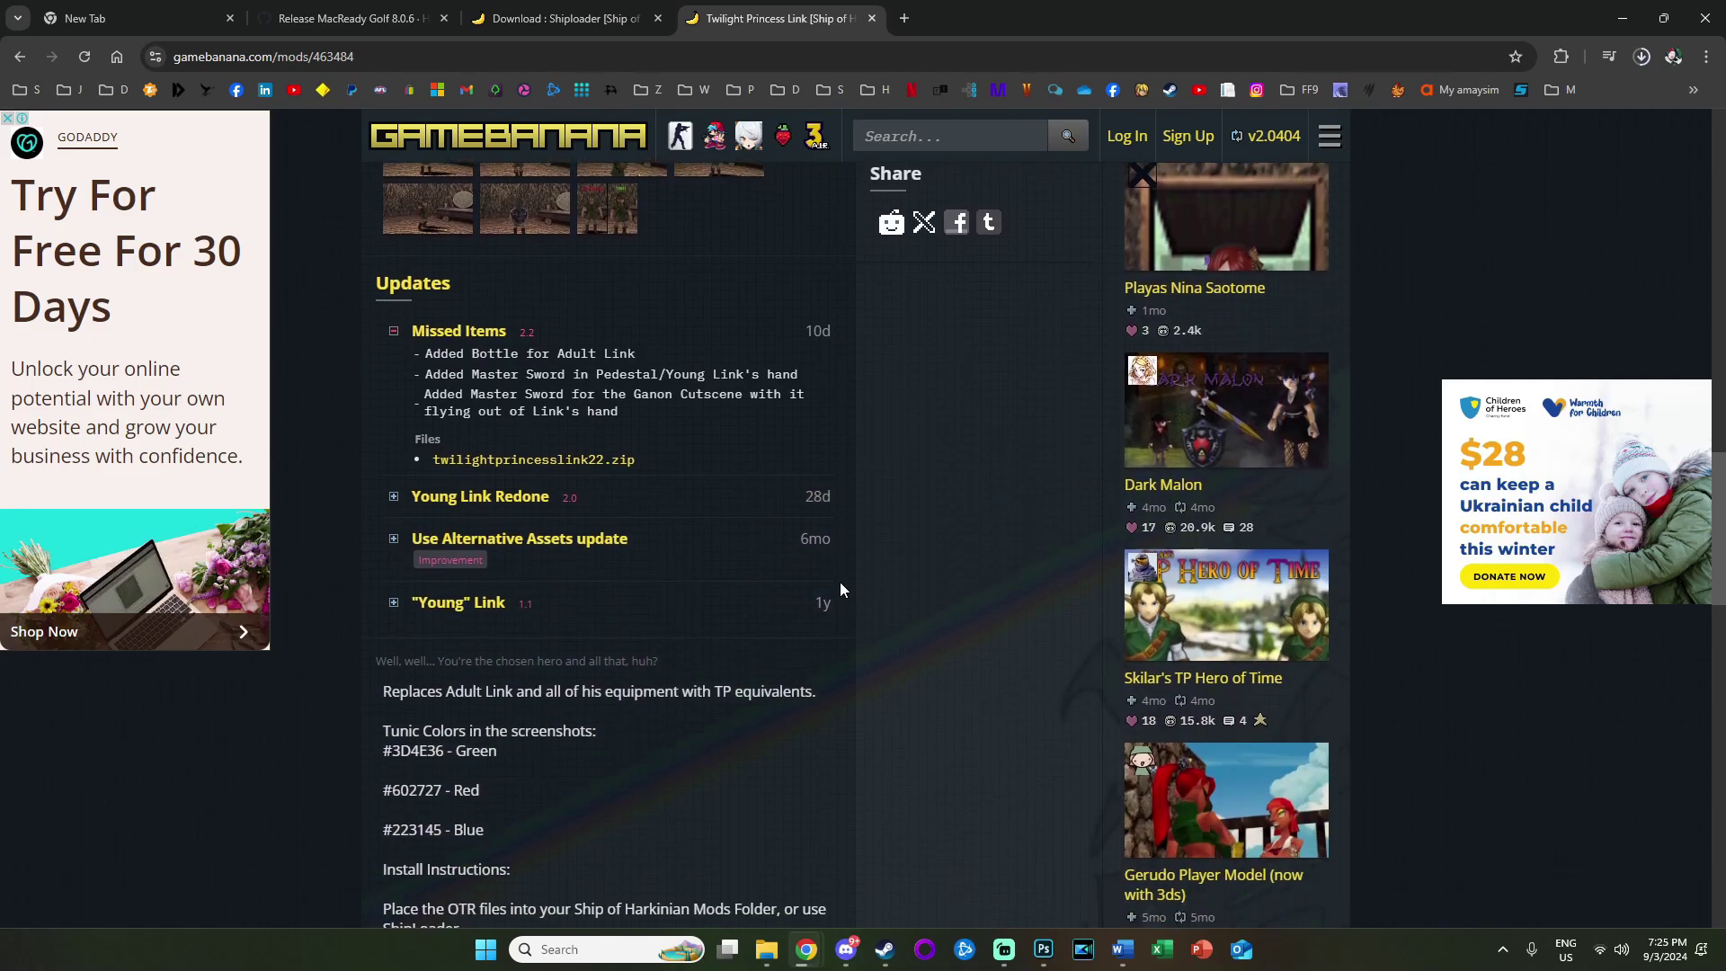
pyautogui.scroll(-3, 840, 581)
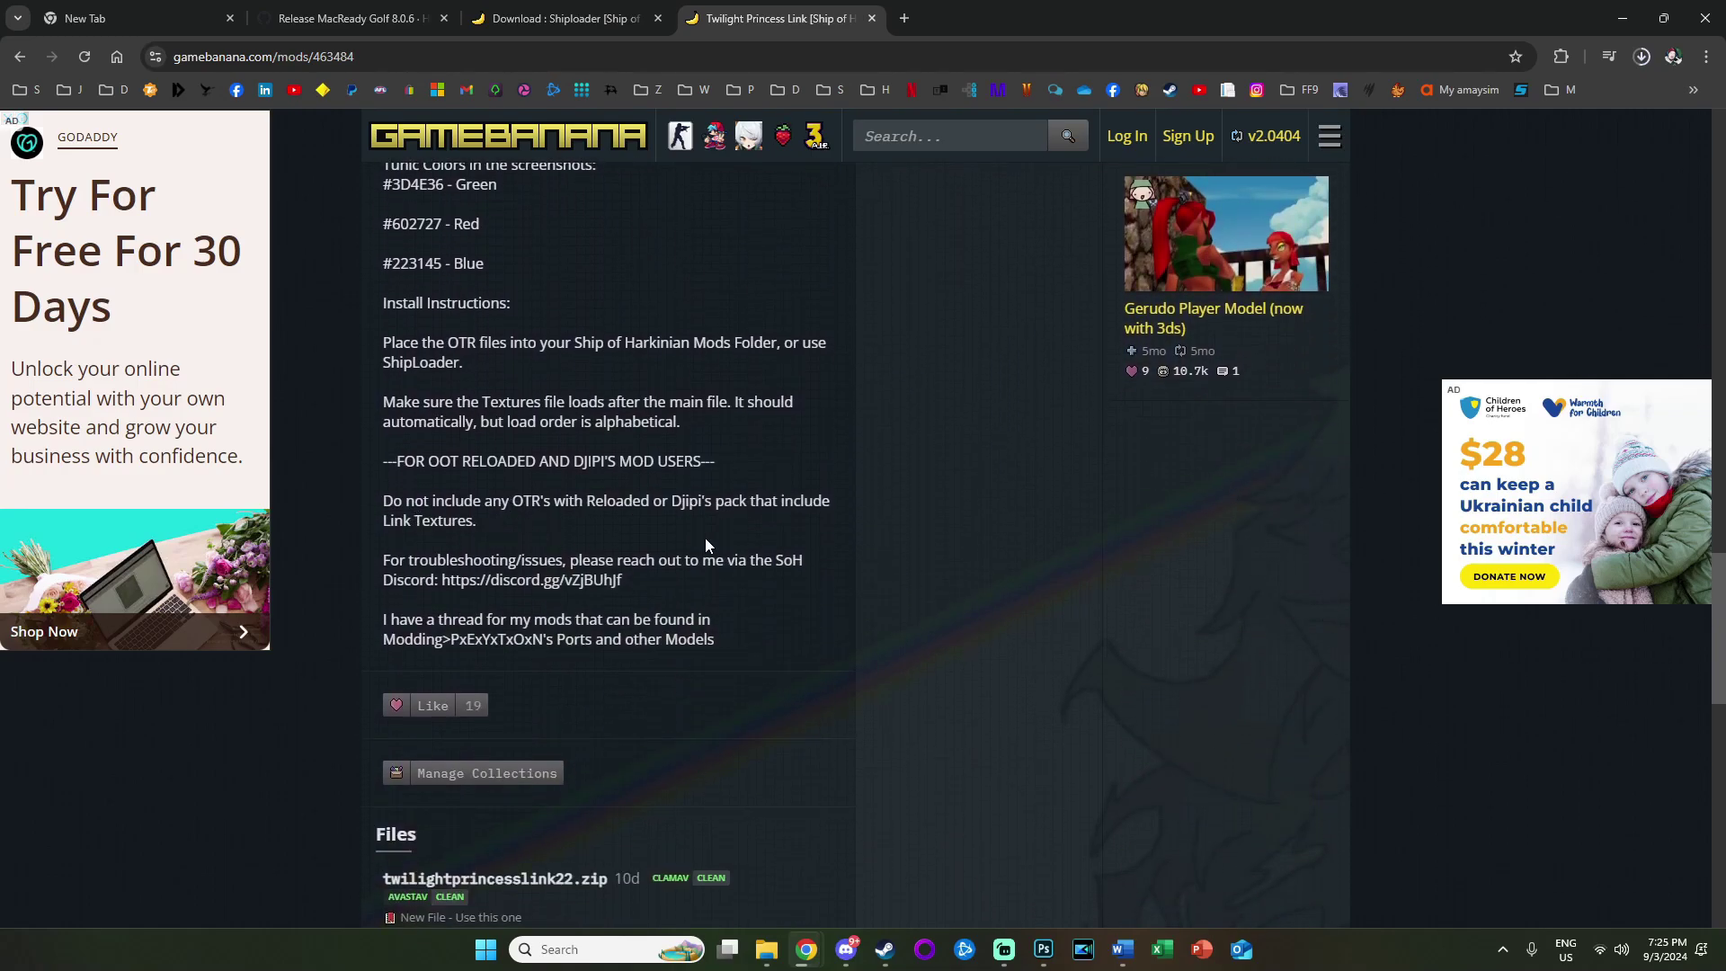
pyautogui.scroll(-4, 791, 608)
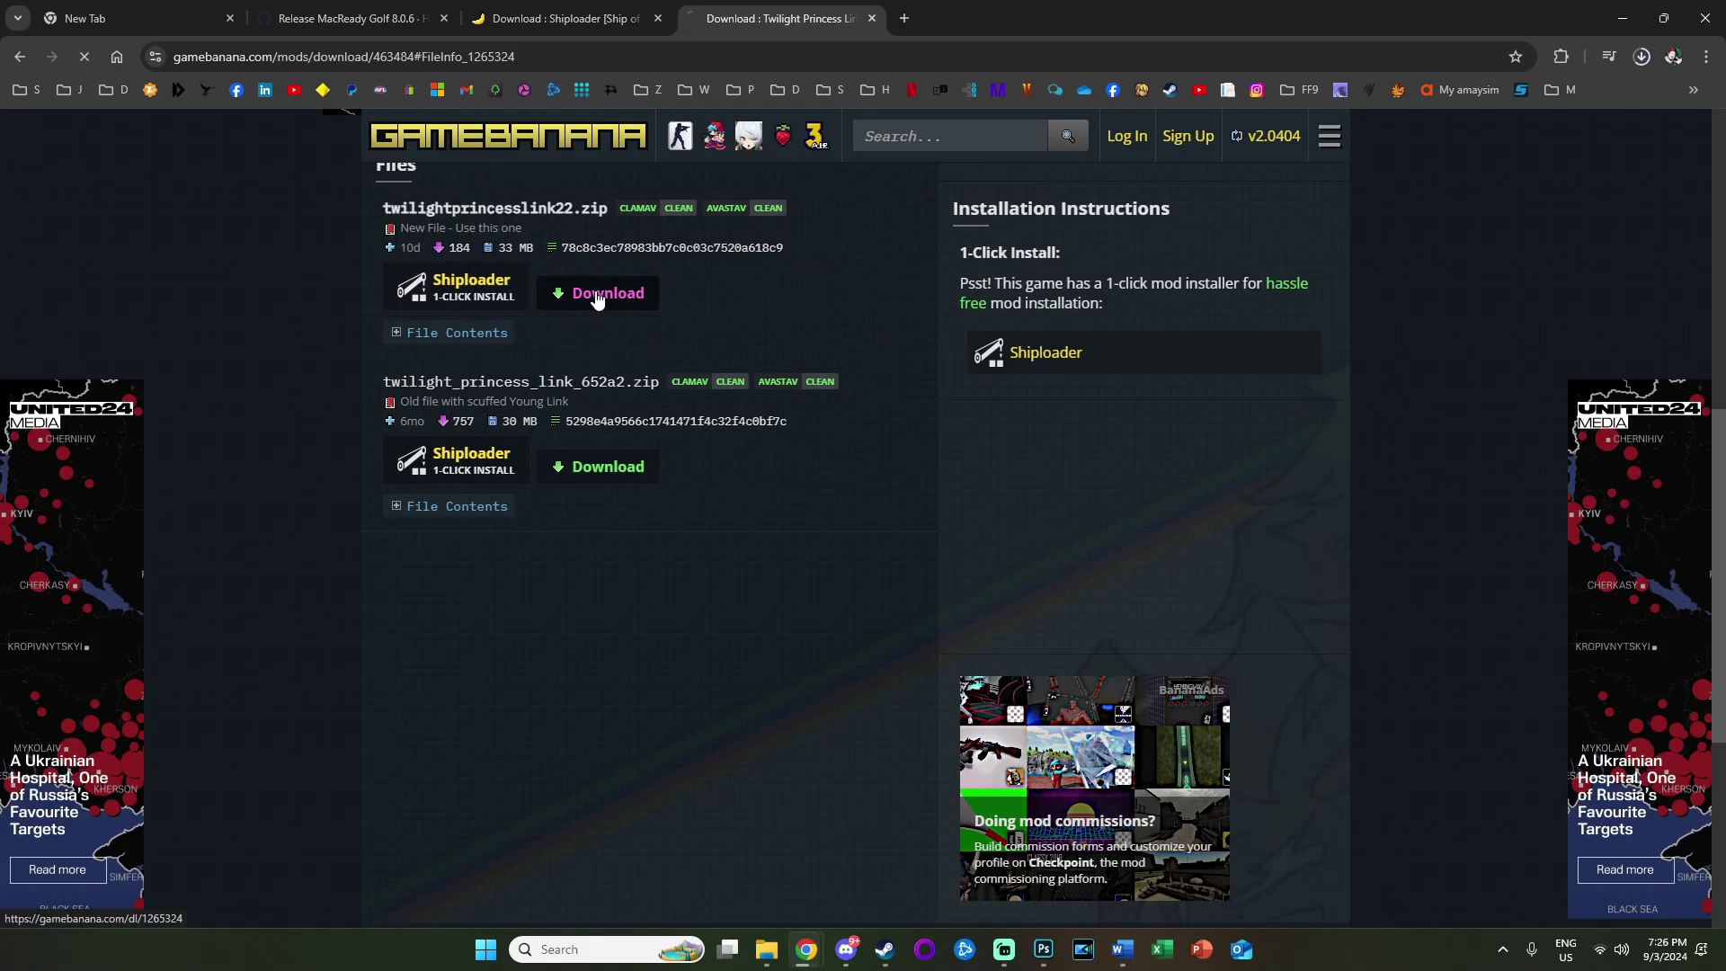
pyautogui.click(597, 295)
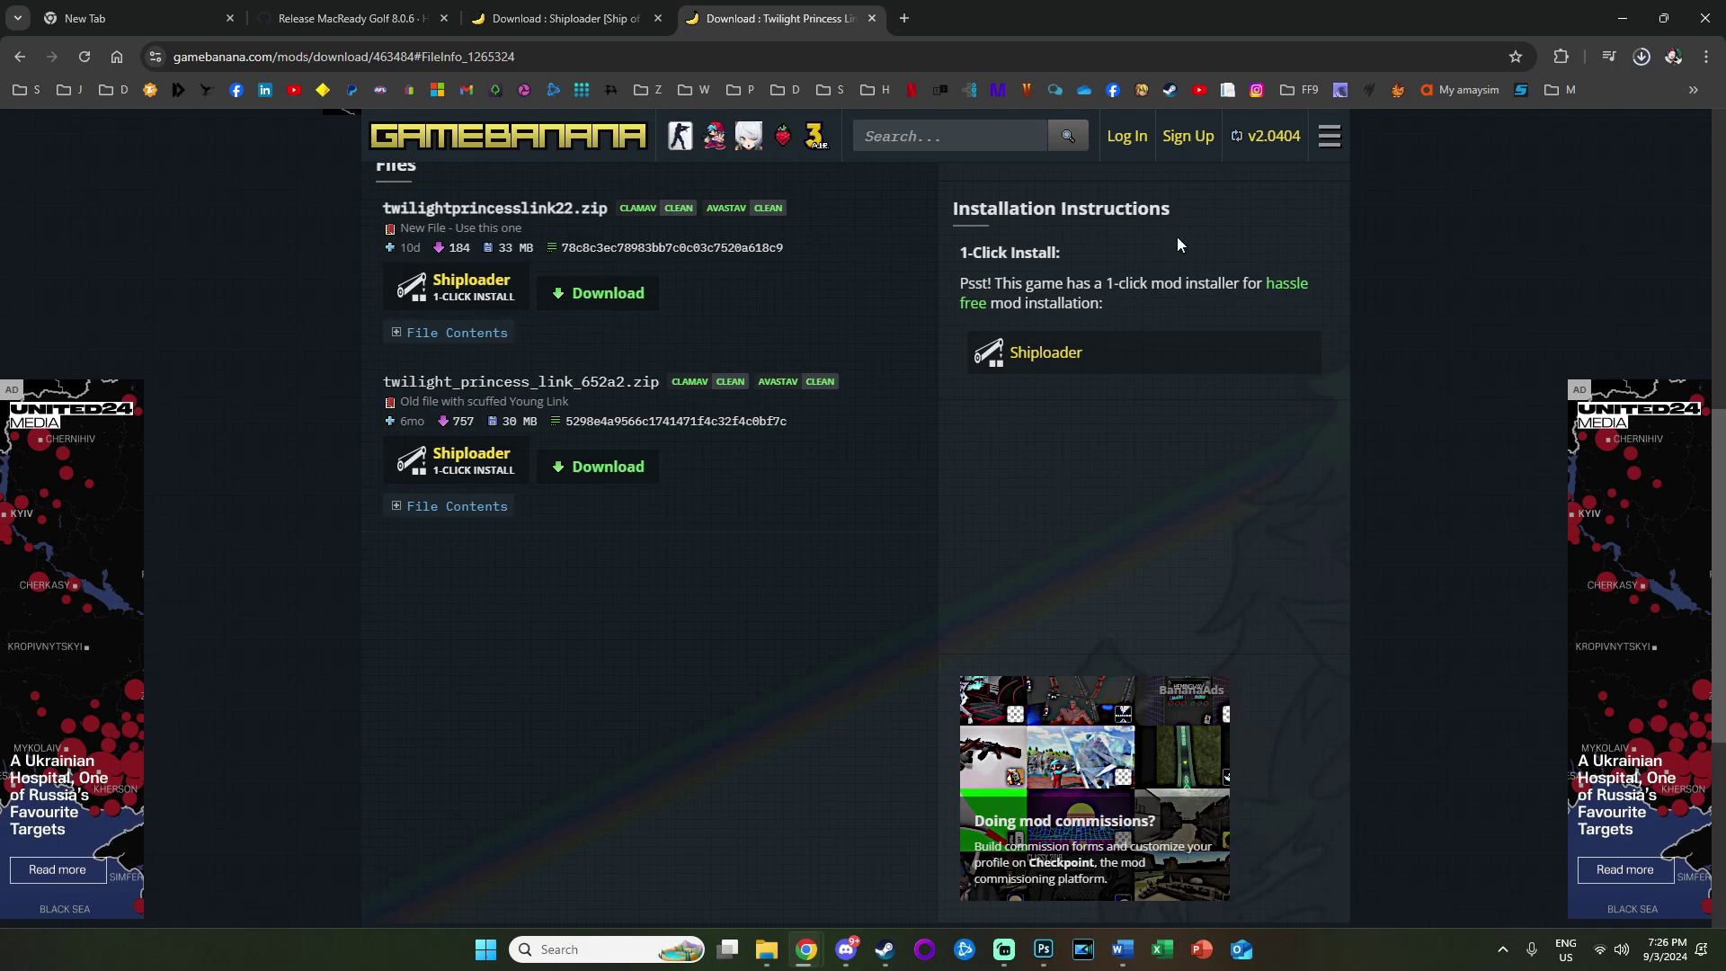
# Step: Show the downloaded twilightprincesslink22.zip in its folder and open the archive
pyautogui.click(1639, 58)
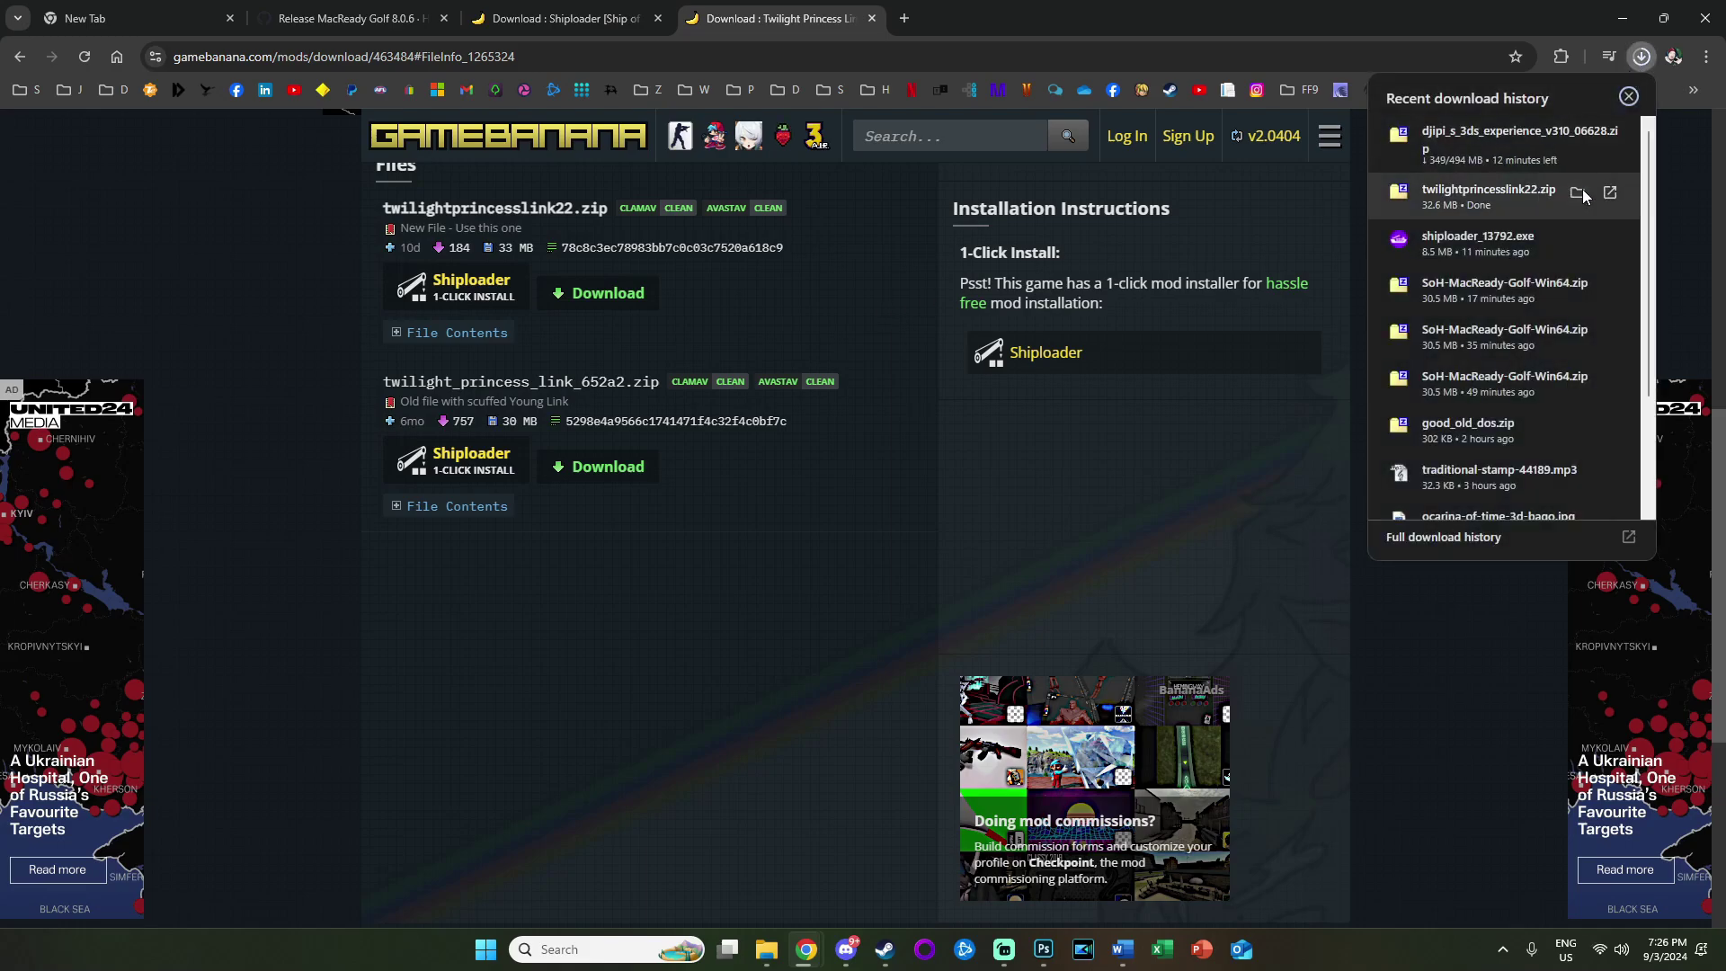
pyautogui.click(1579, 197)
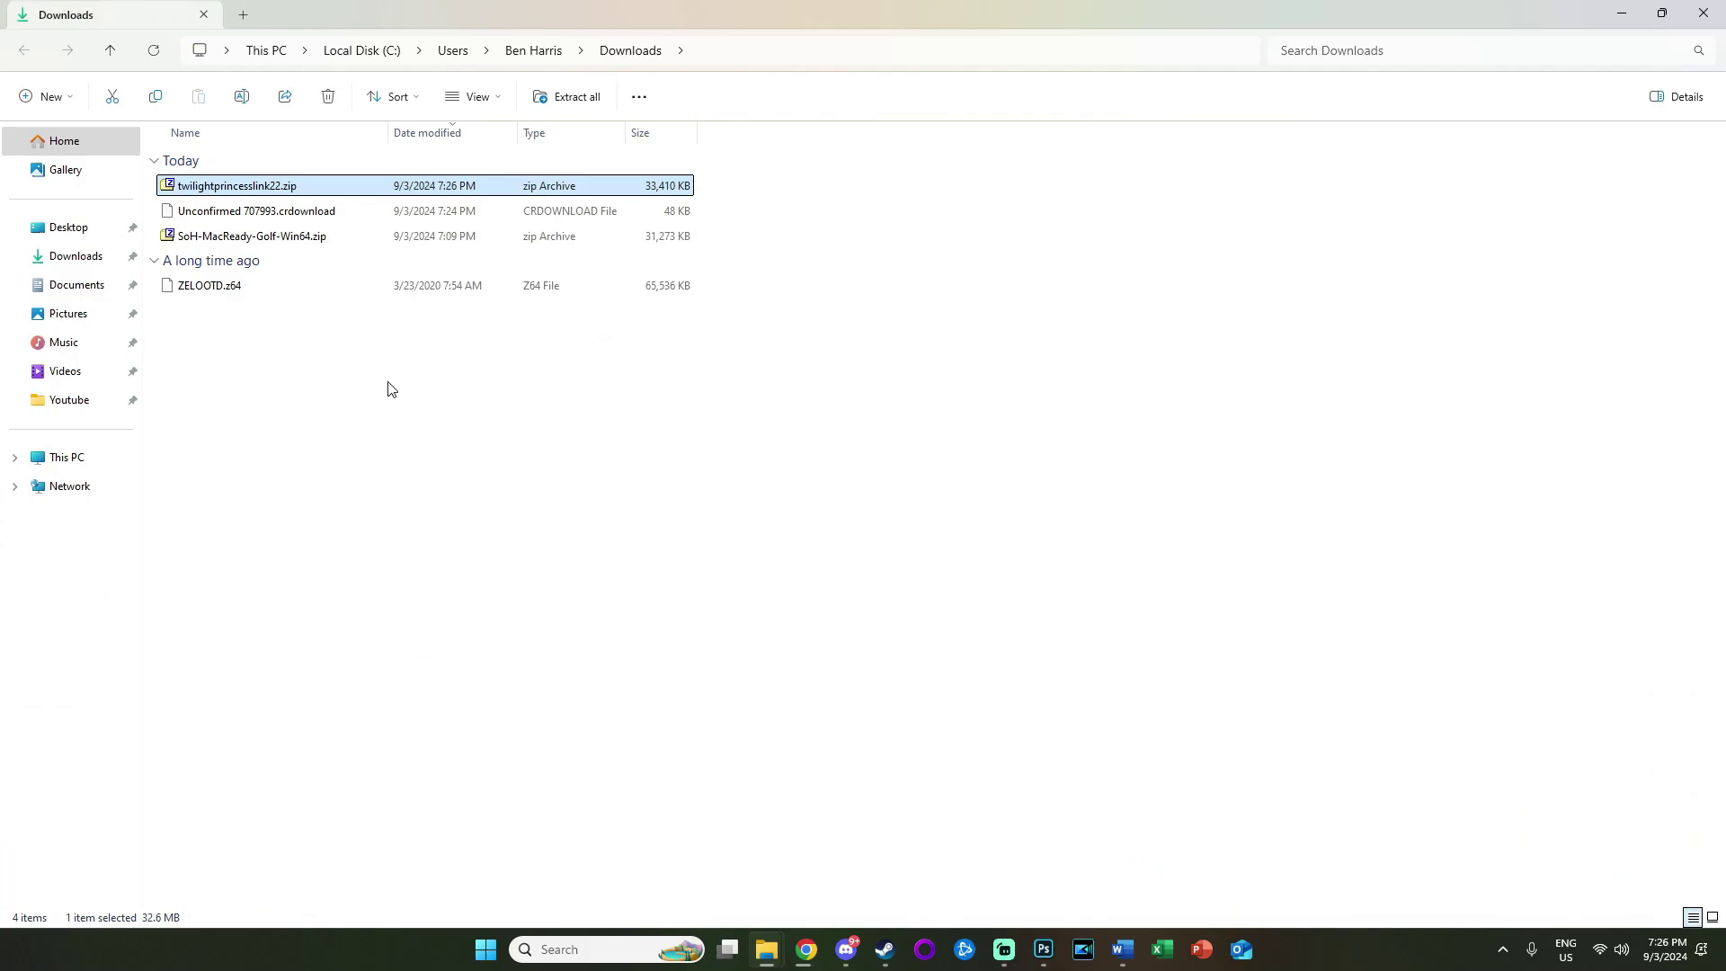
pyautogui.doubleClick(241, 190)
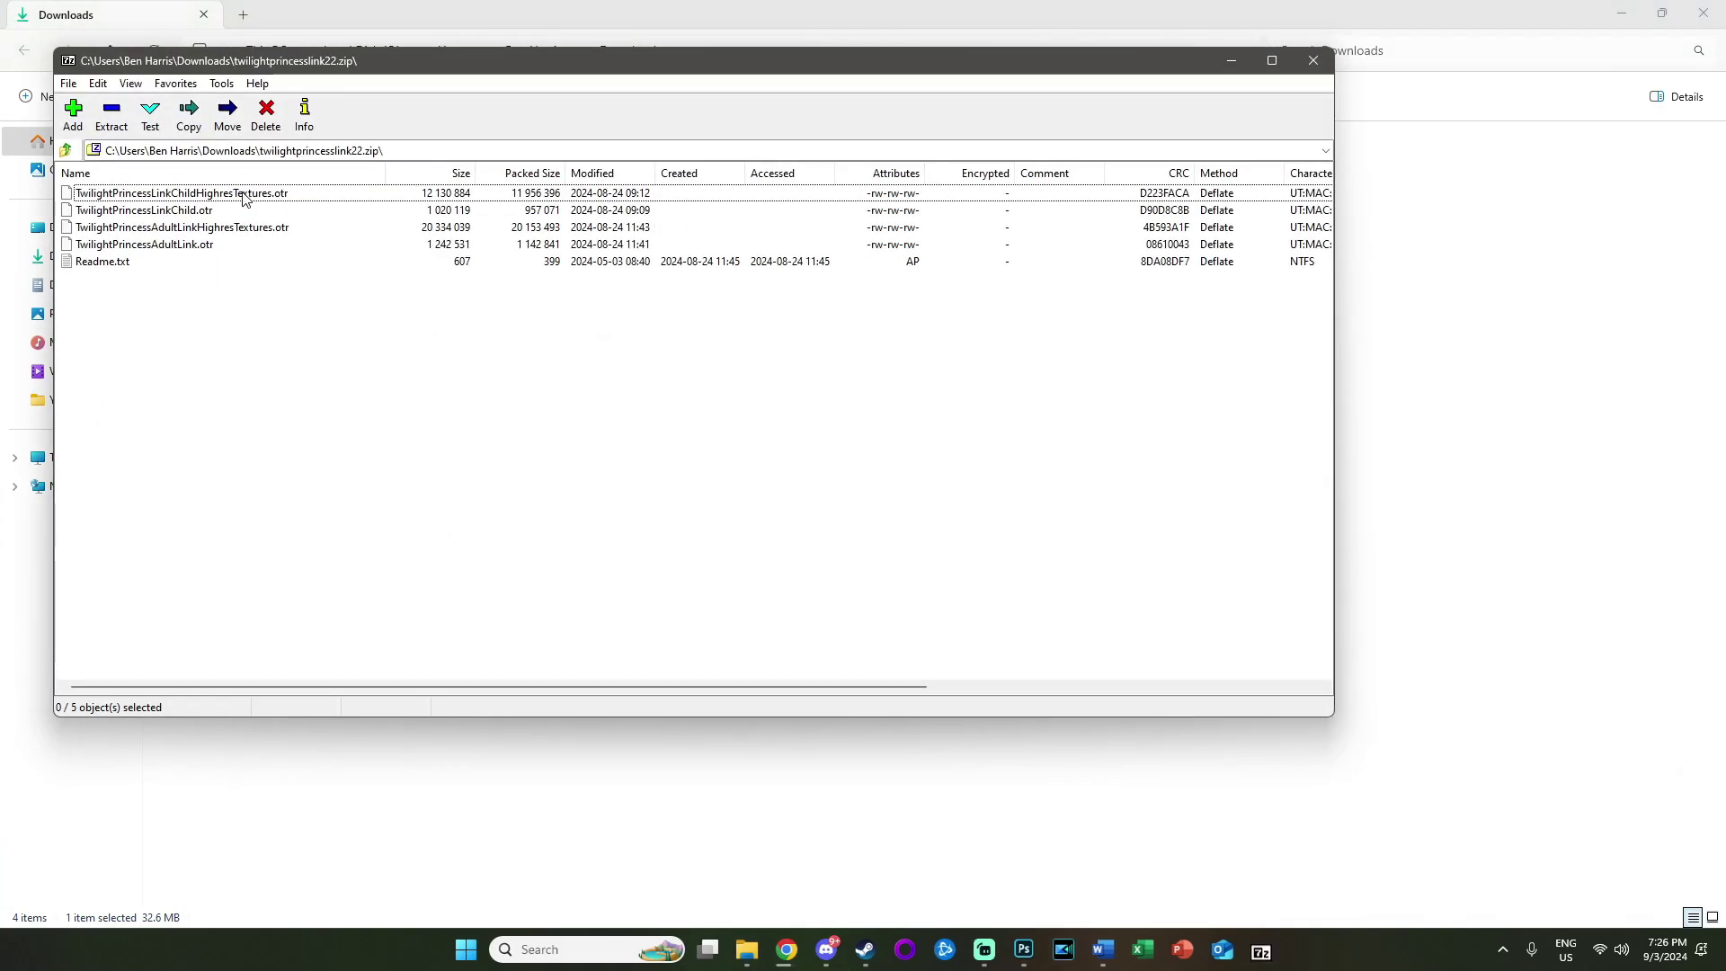
# Step: Start extracting all files of the archive and select the E:\Zelda\OoT\mods folder as the destination
pyautogui.click(113, 115)
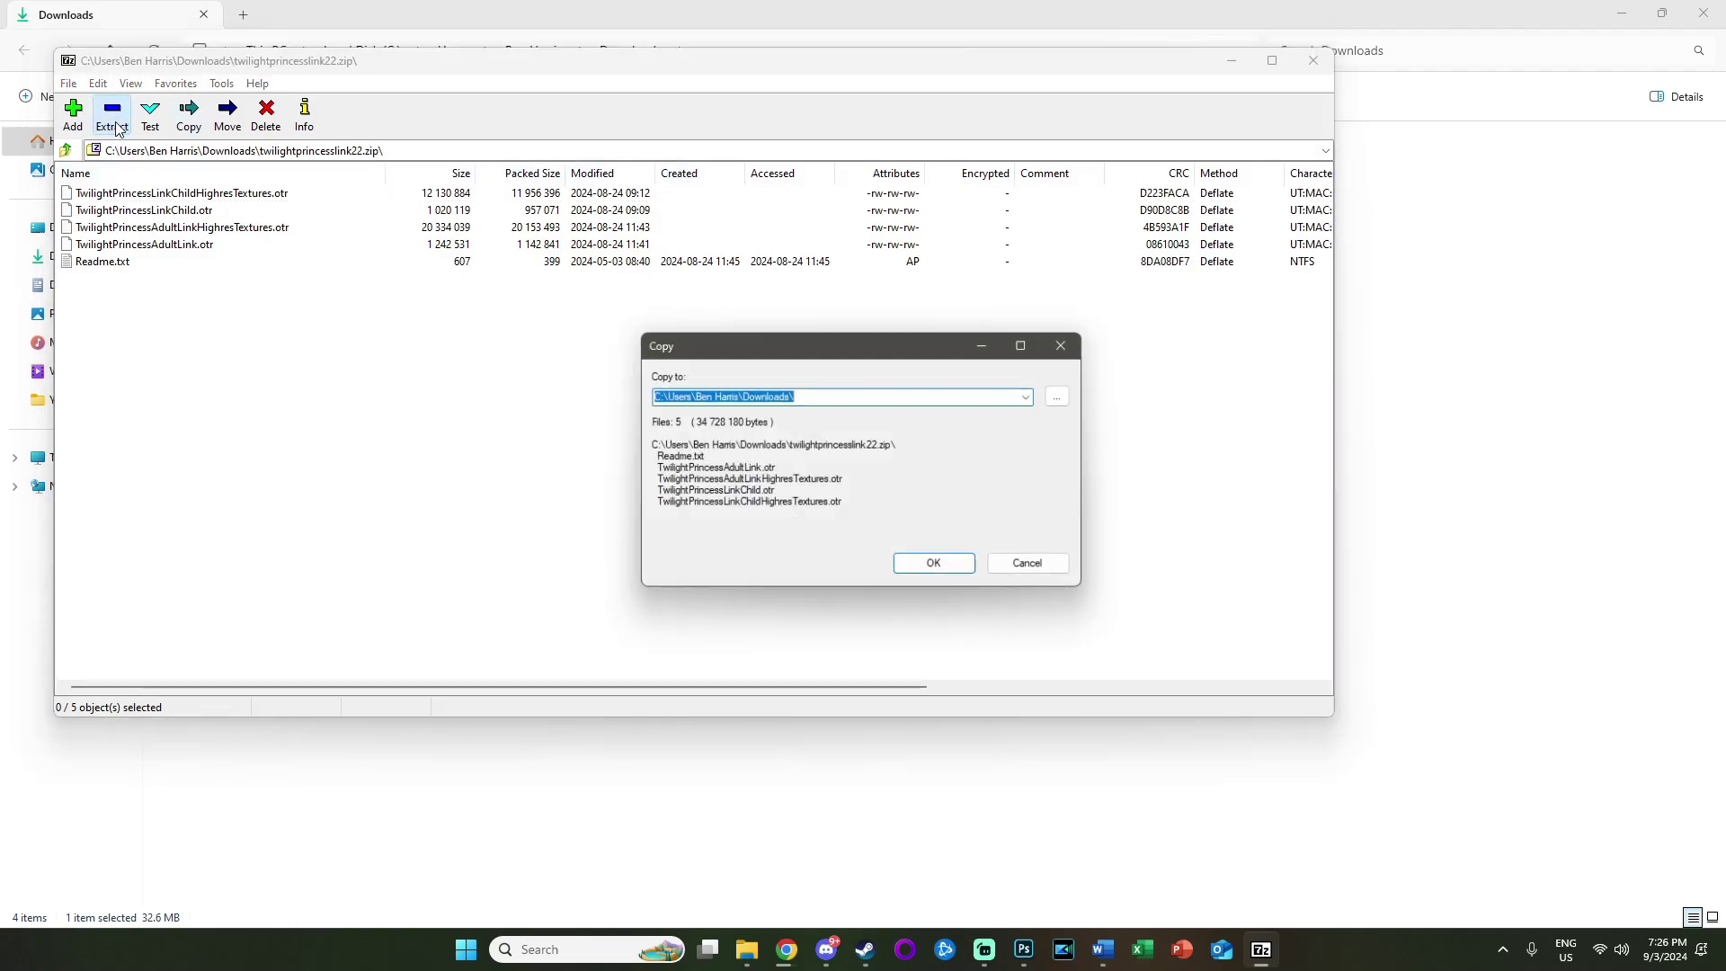
pyautogui.click(1063, 396)
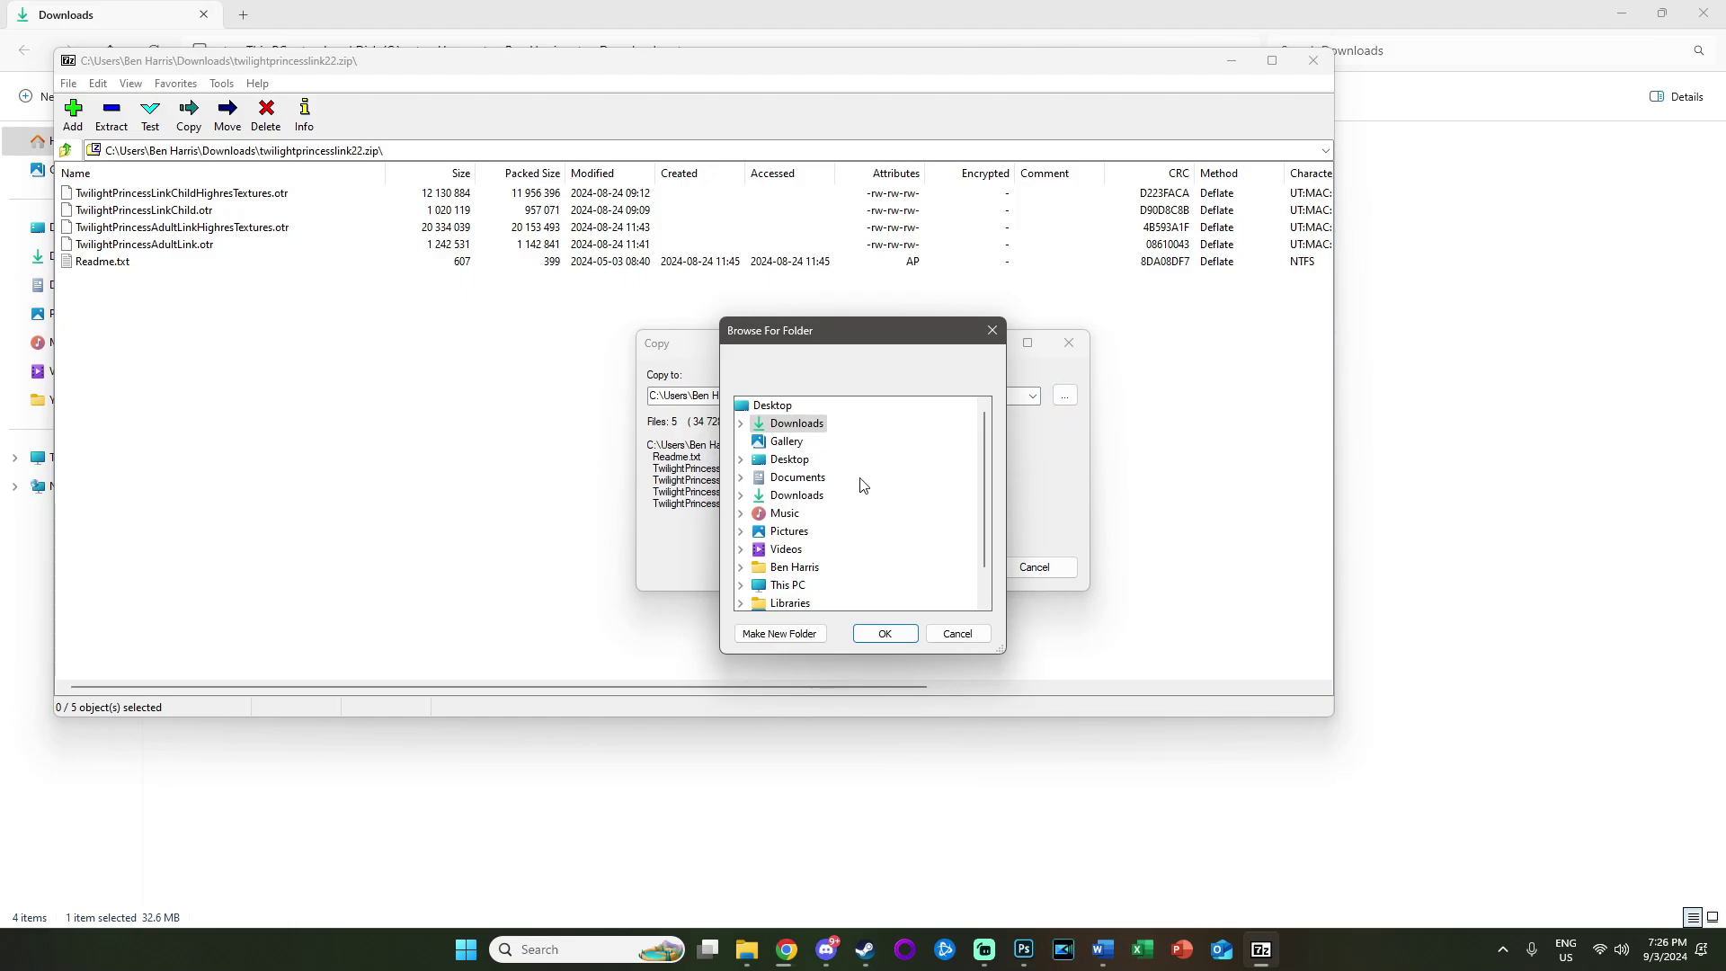
pyautogui.scroll(-1, 836, 508)
pyautogui.click(740, 550)
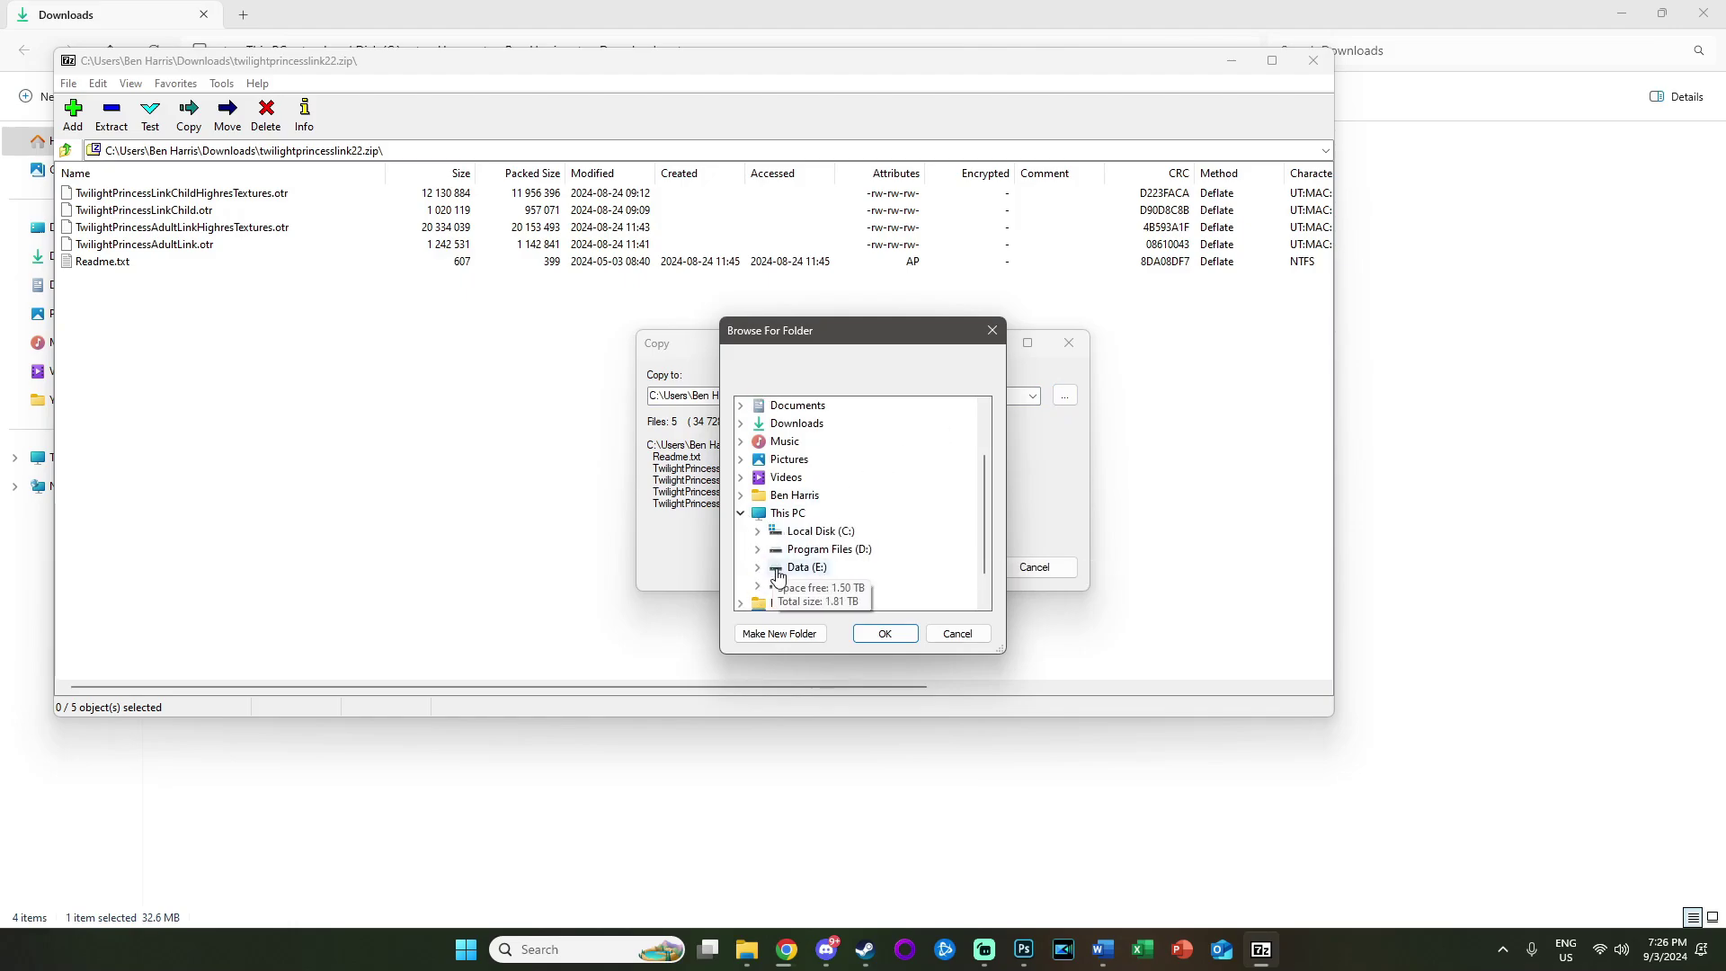
pyautogui.click(756, 567)
pyautogui.click(774, 585)
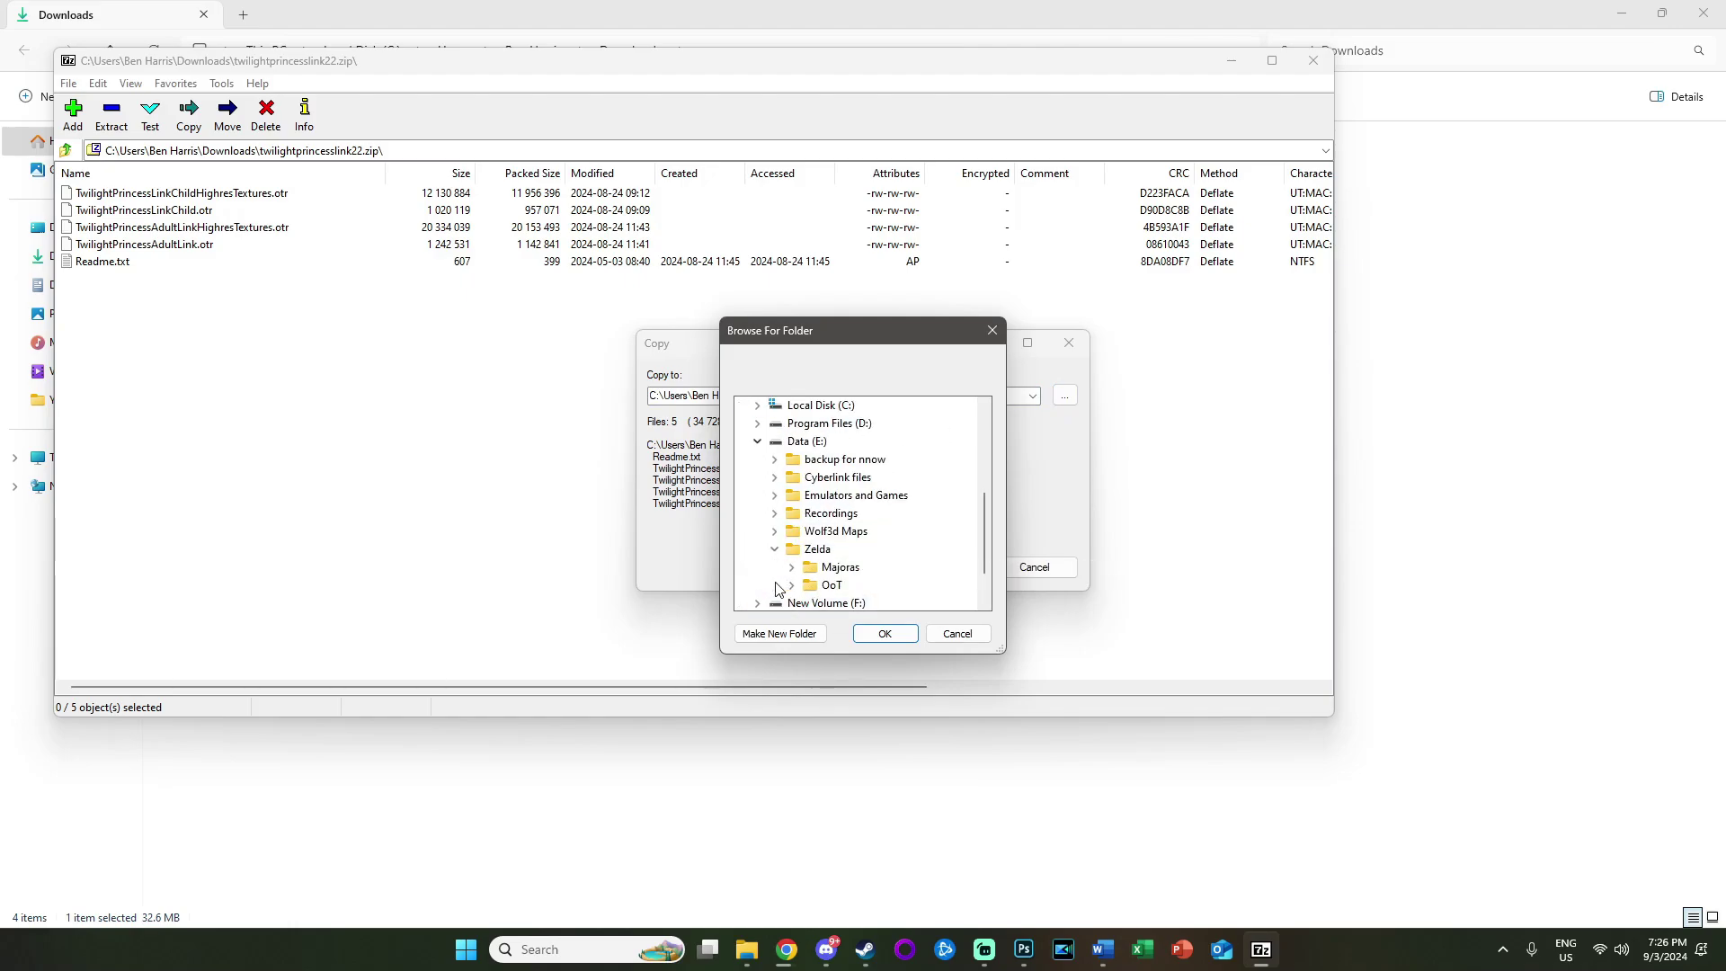
pyautogui.click(792, 585)
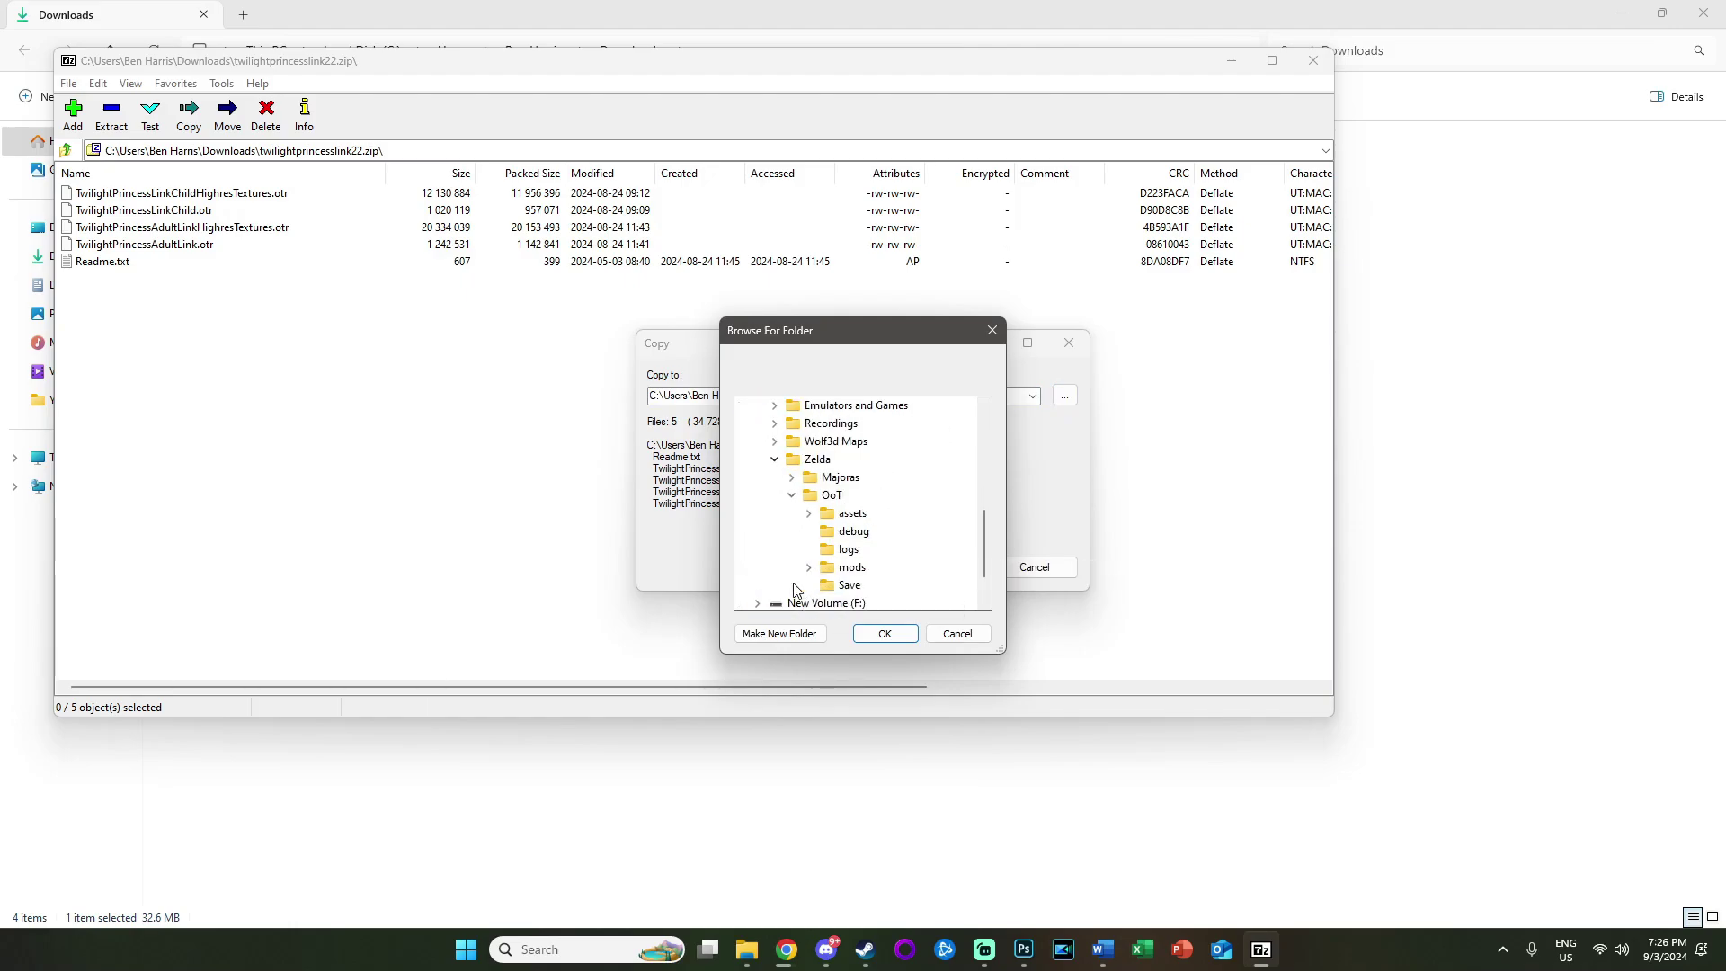
pyautogui.doubleClick(852, 567)
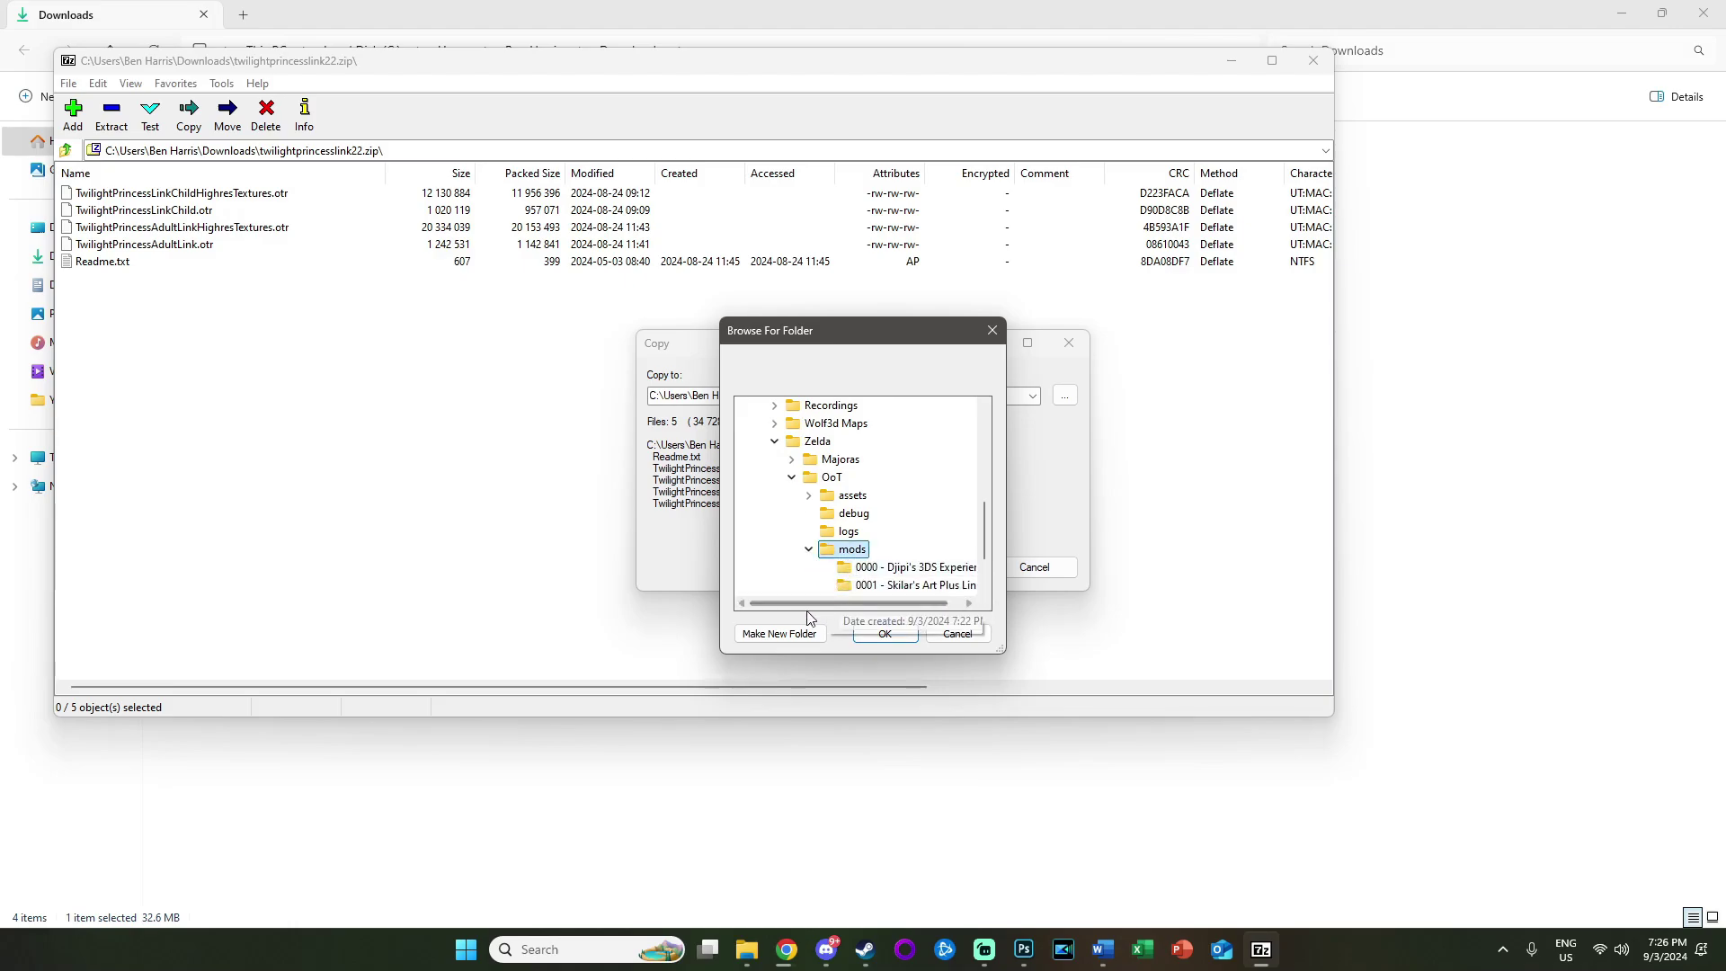
# Step: Create a new folder named TP Models inside the mods folder, extract the archive into it and close the archive
pyautogui.click(795, 635)
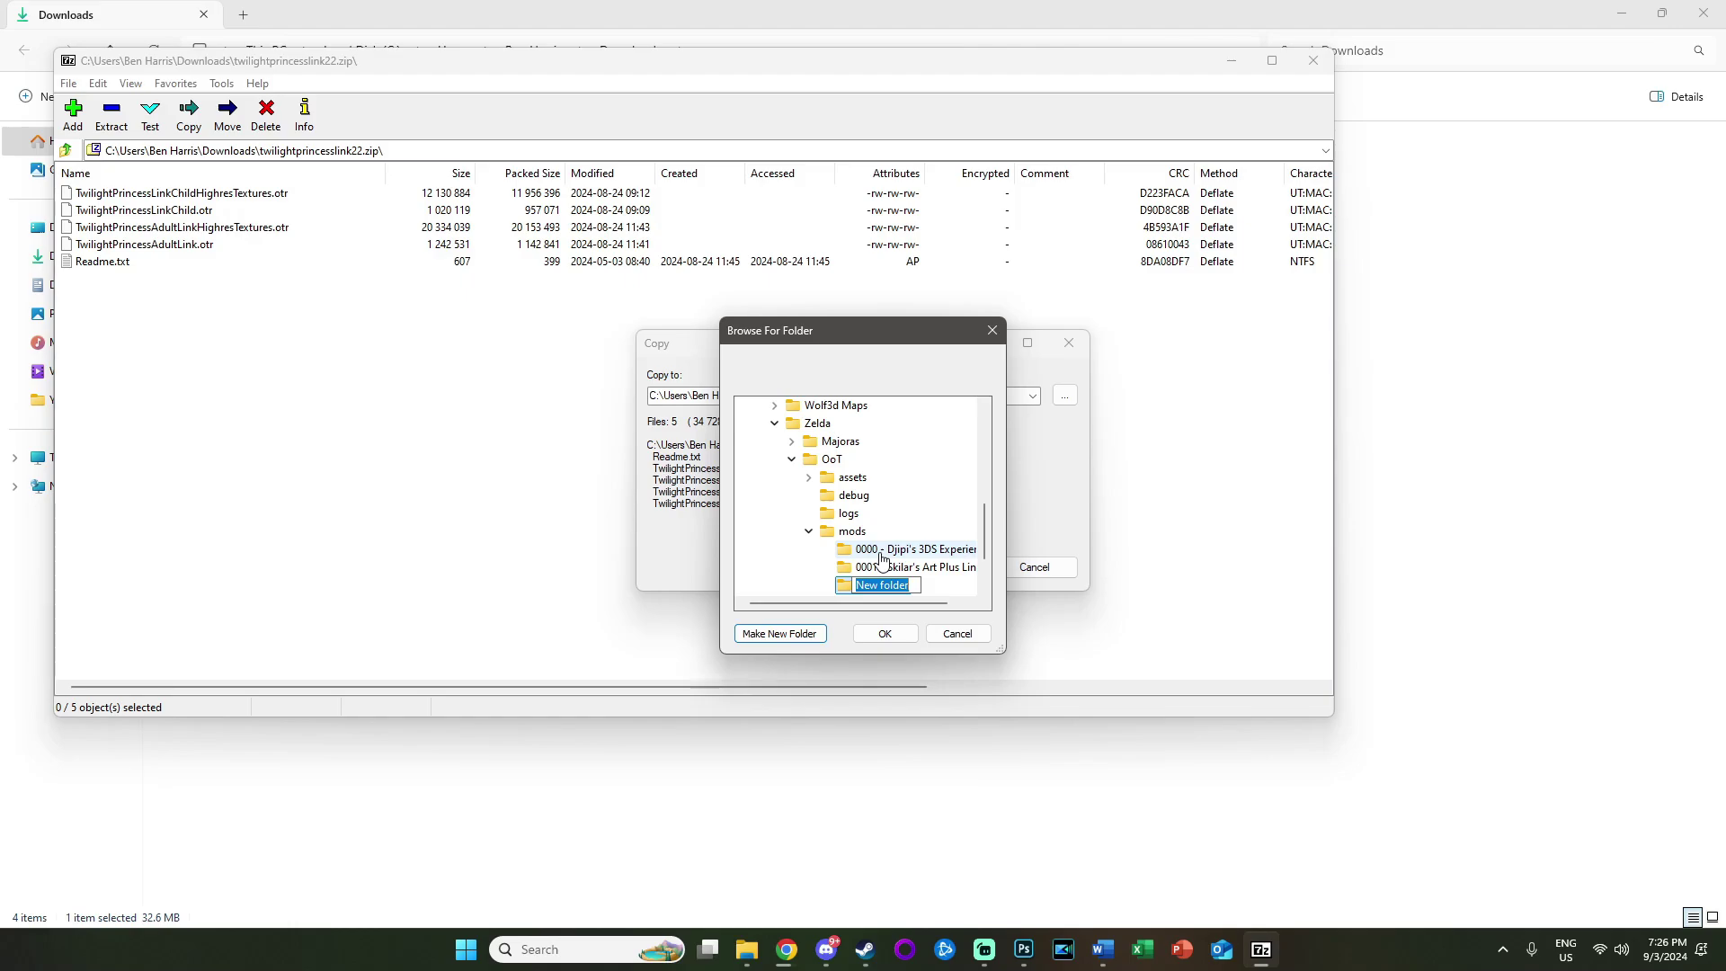
pyautogui.write('TP Models')
pyautogui.press('Return')
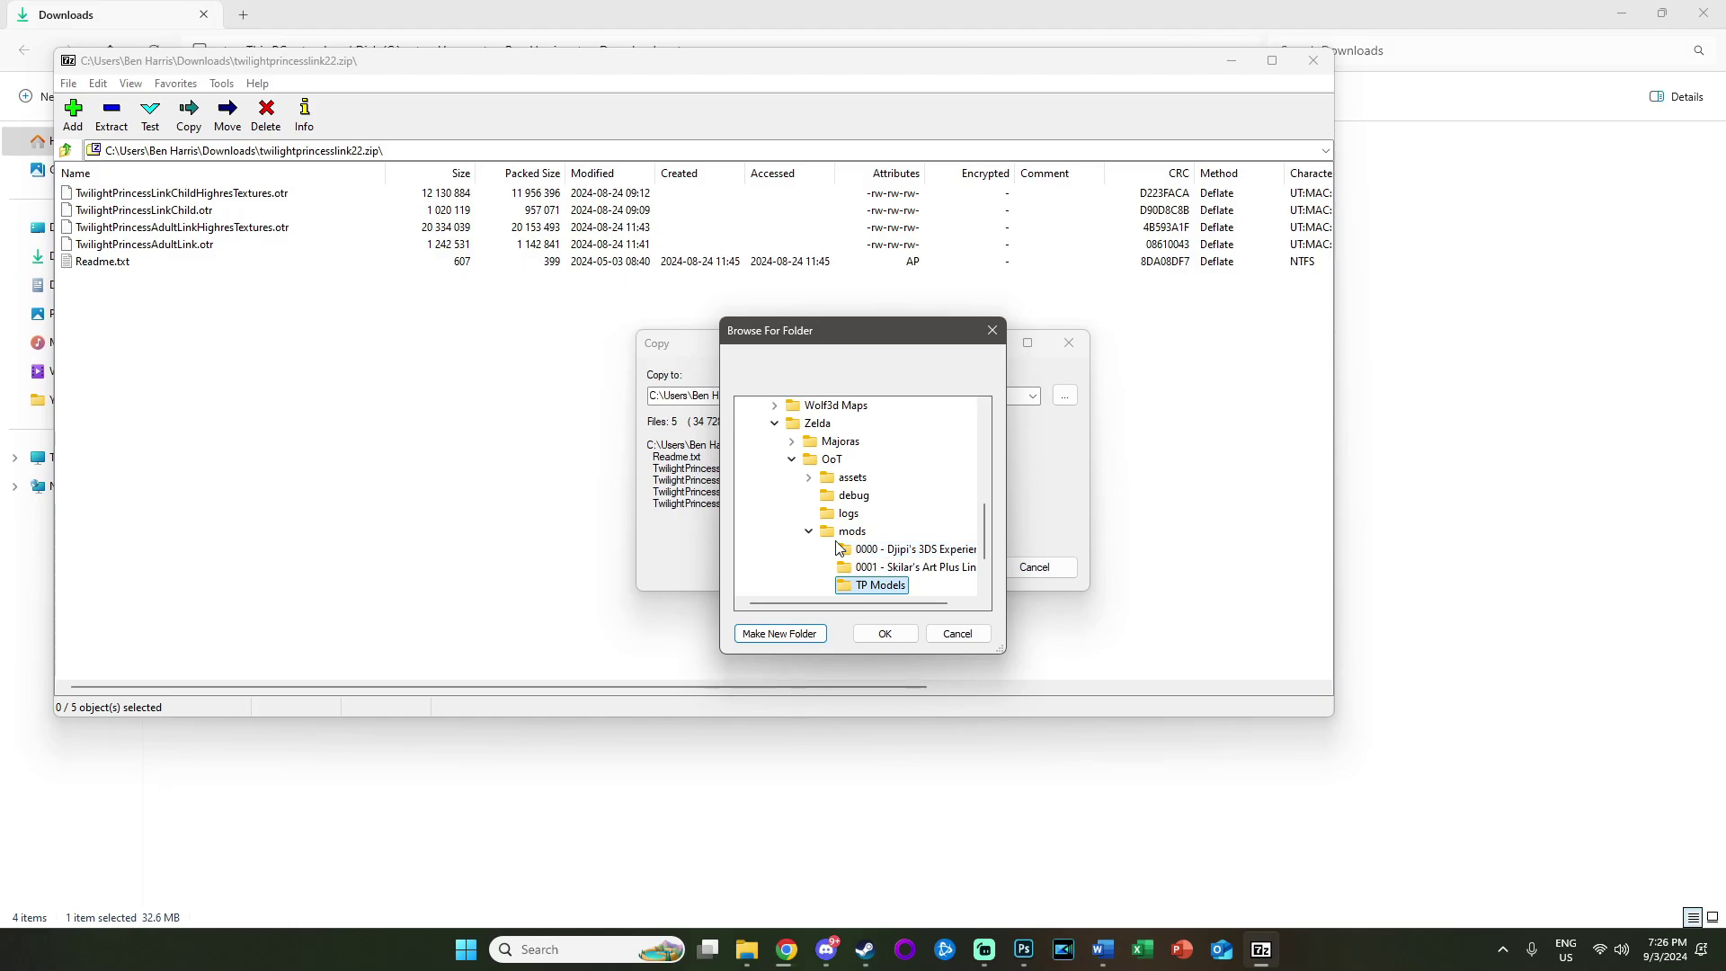
pyautogui.click(881, 633)
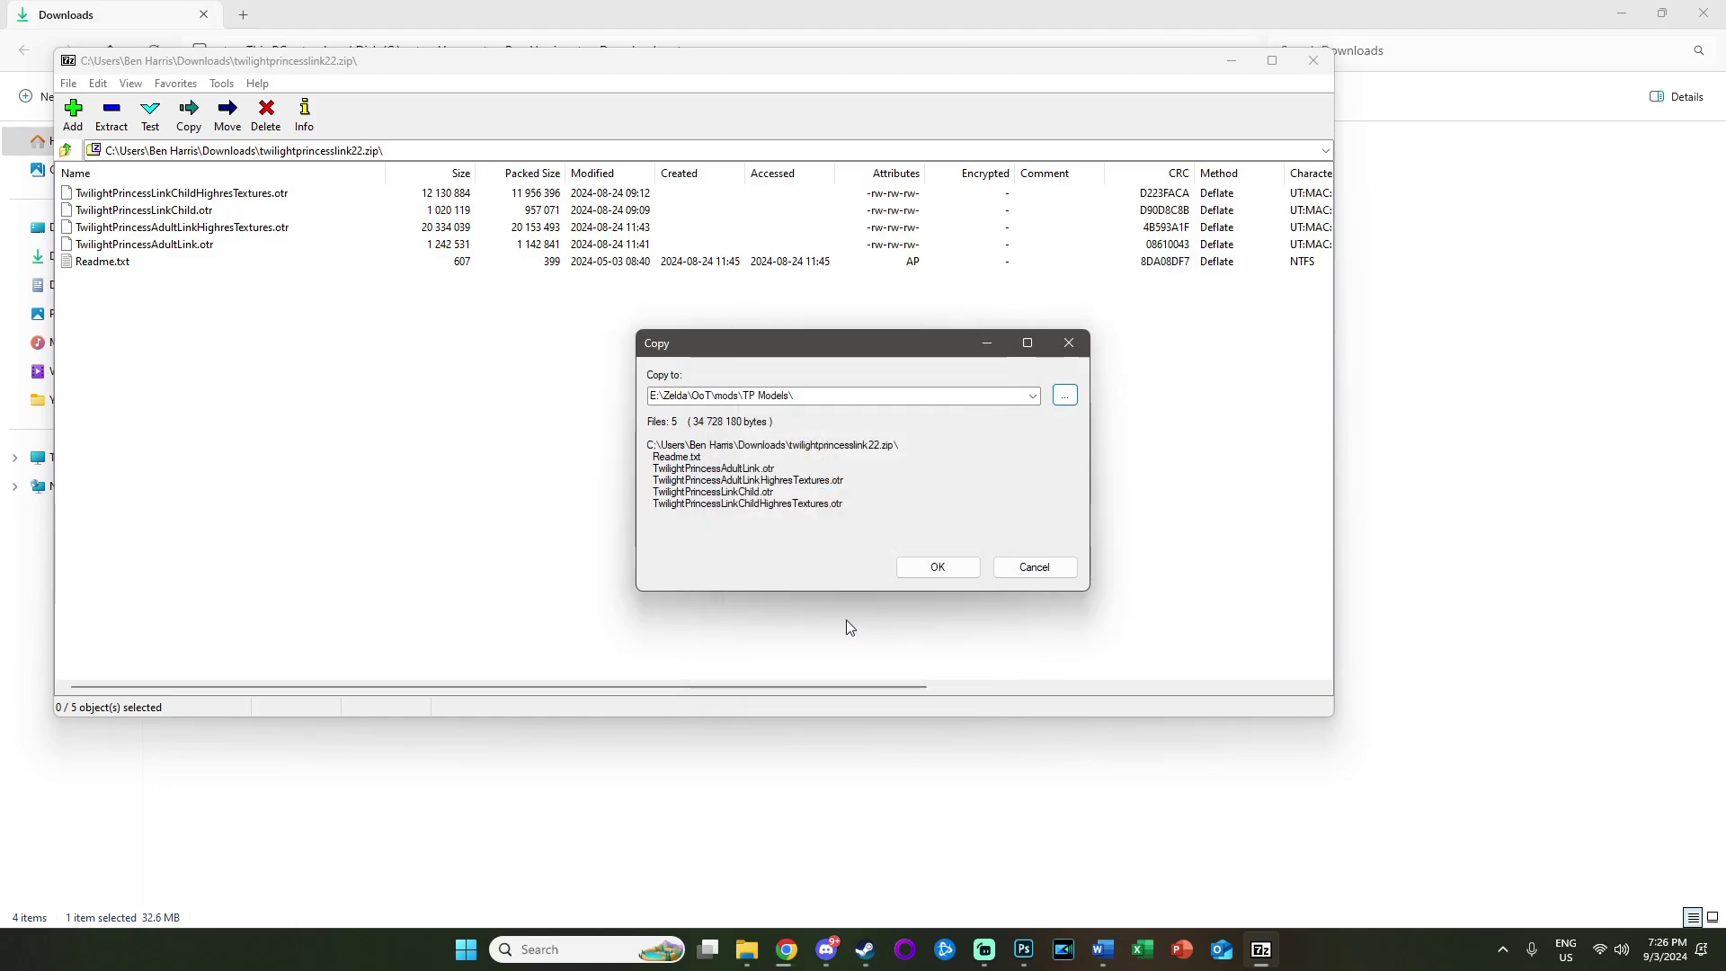
pyautogui.click(926, 572)
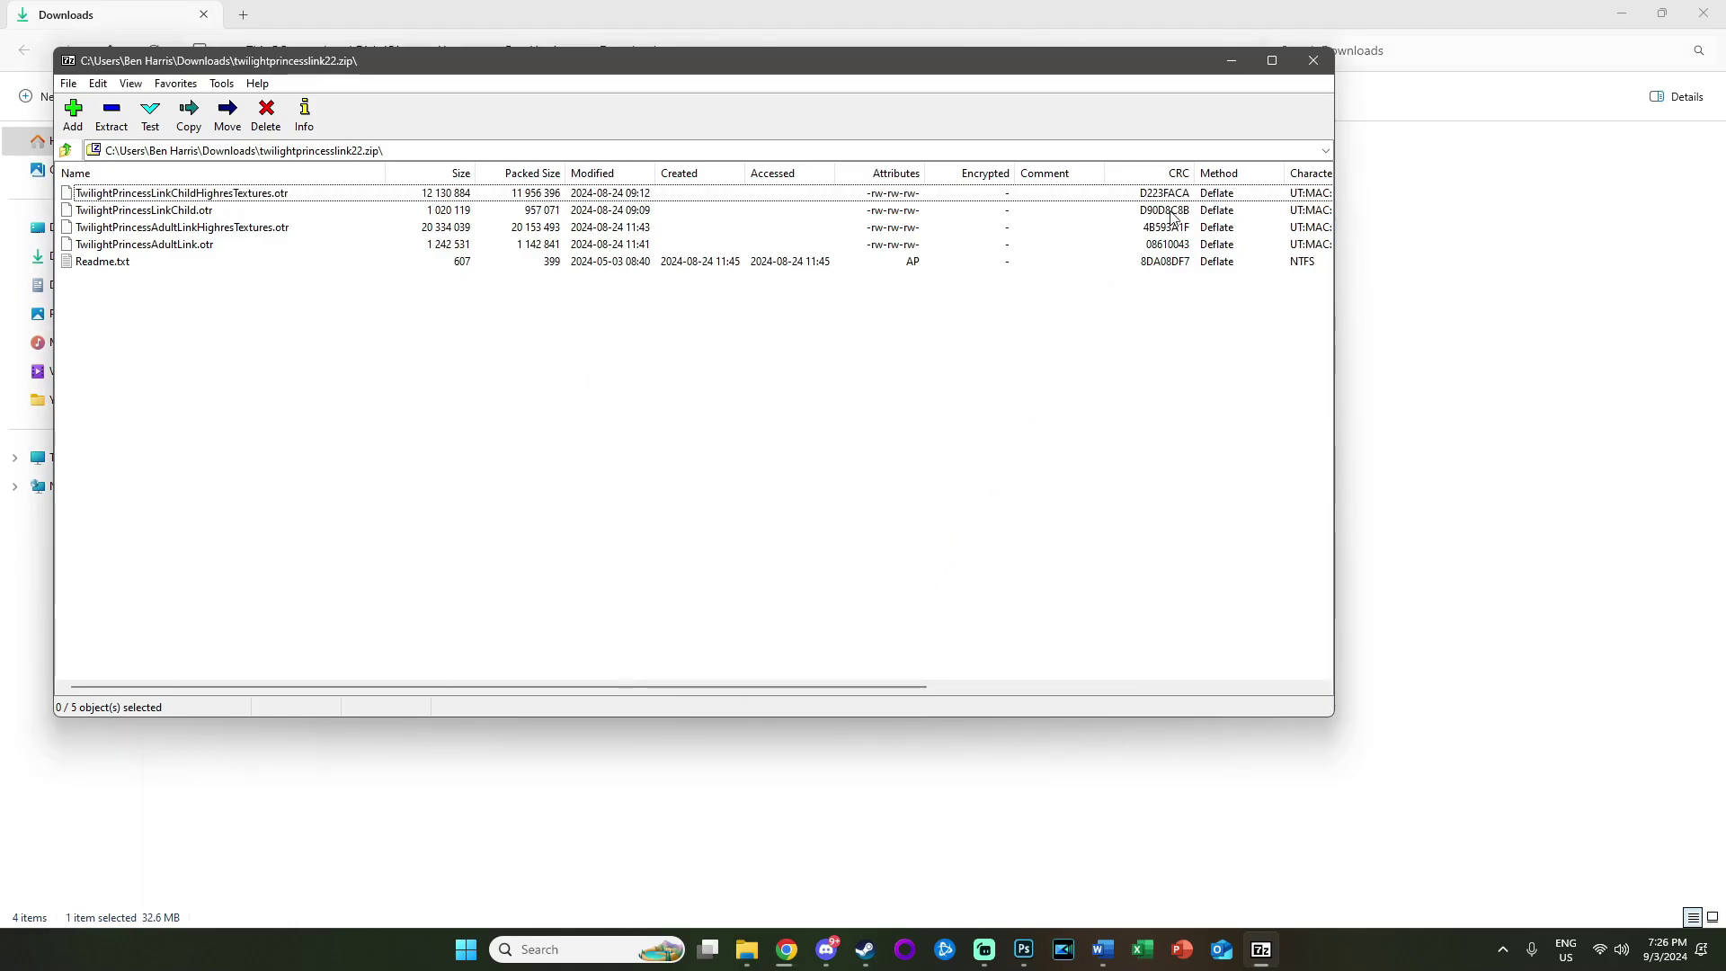
pyautogui.click(1306, 70)
pyautogui.click(366, 435)
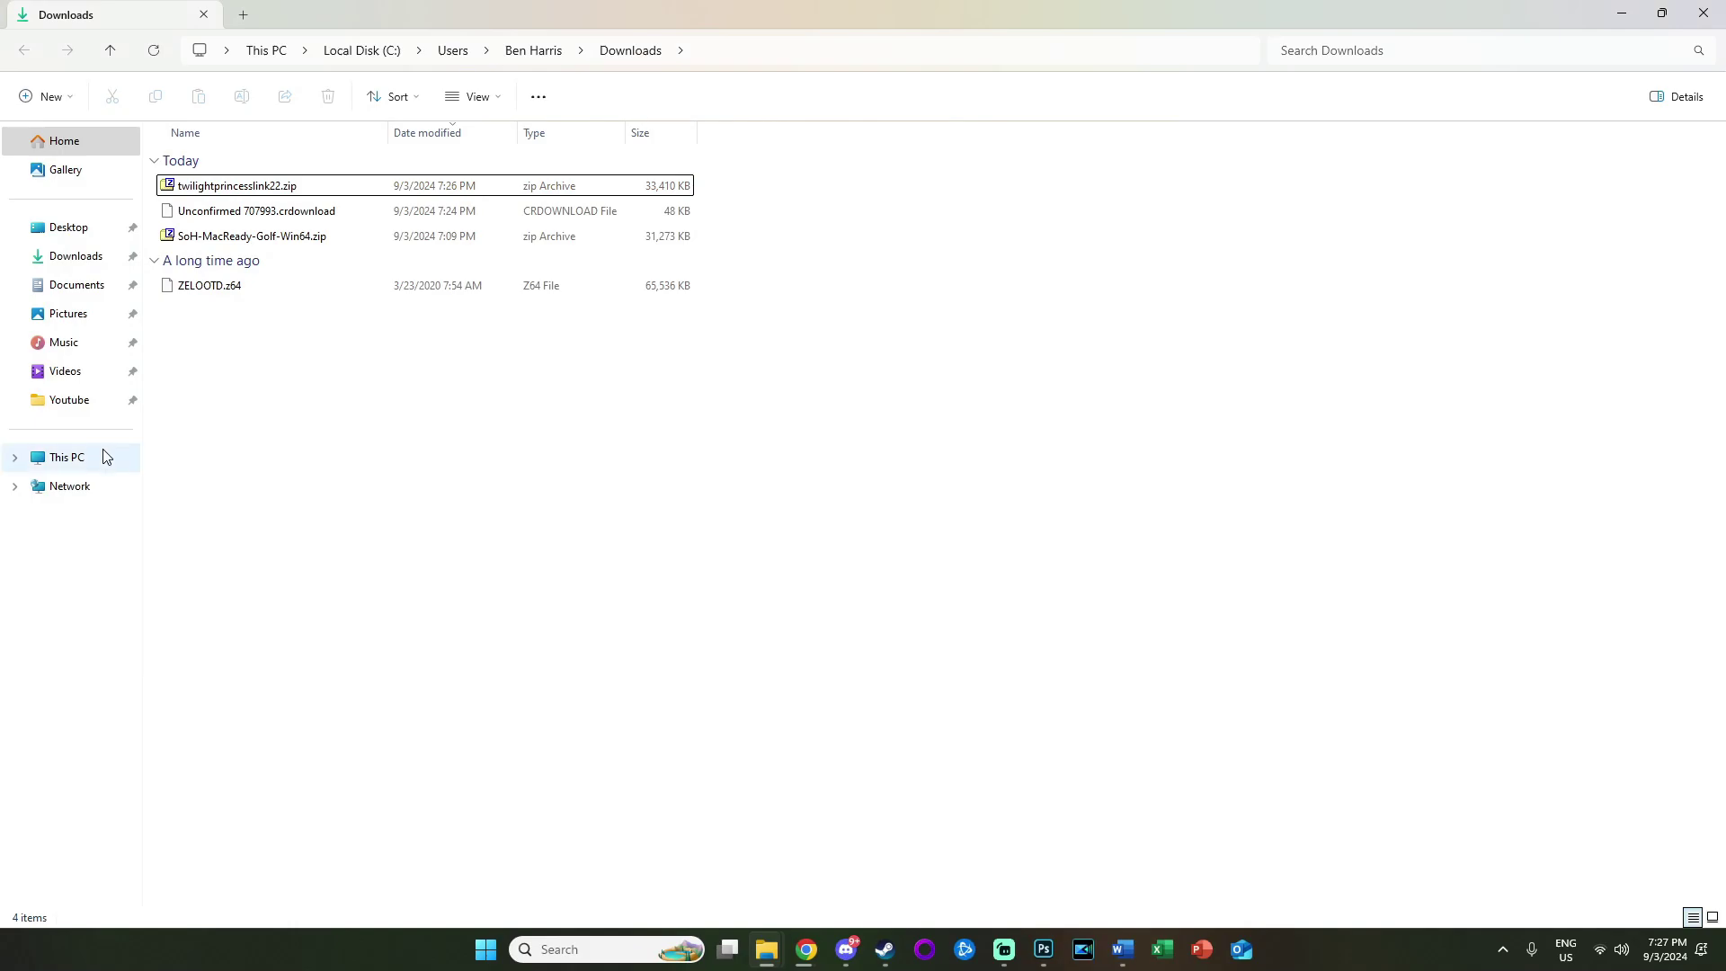
# Step: Browse to E:\Zelda\OoT\mods and open the TP Models folder to check the extracted mod files
pyautogui.click(89, 460)
pyautogui.doubleClick(691, 169)
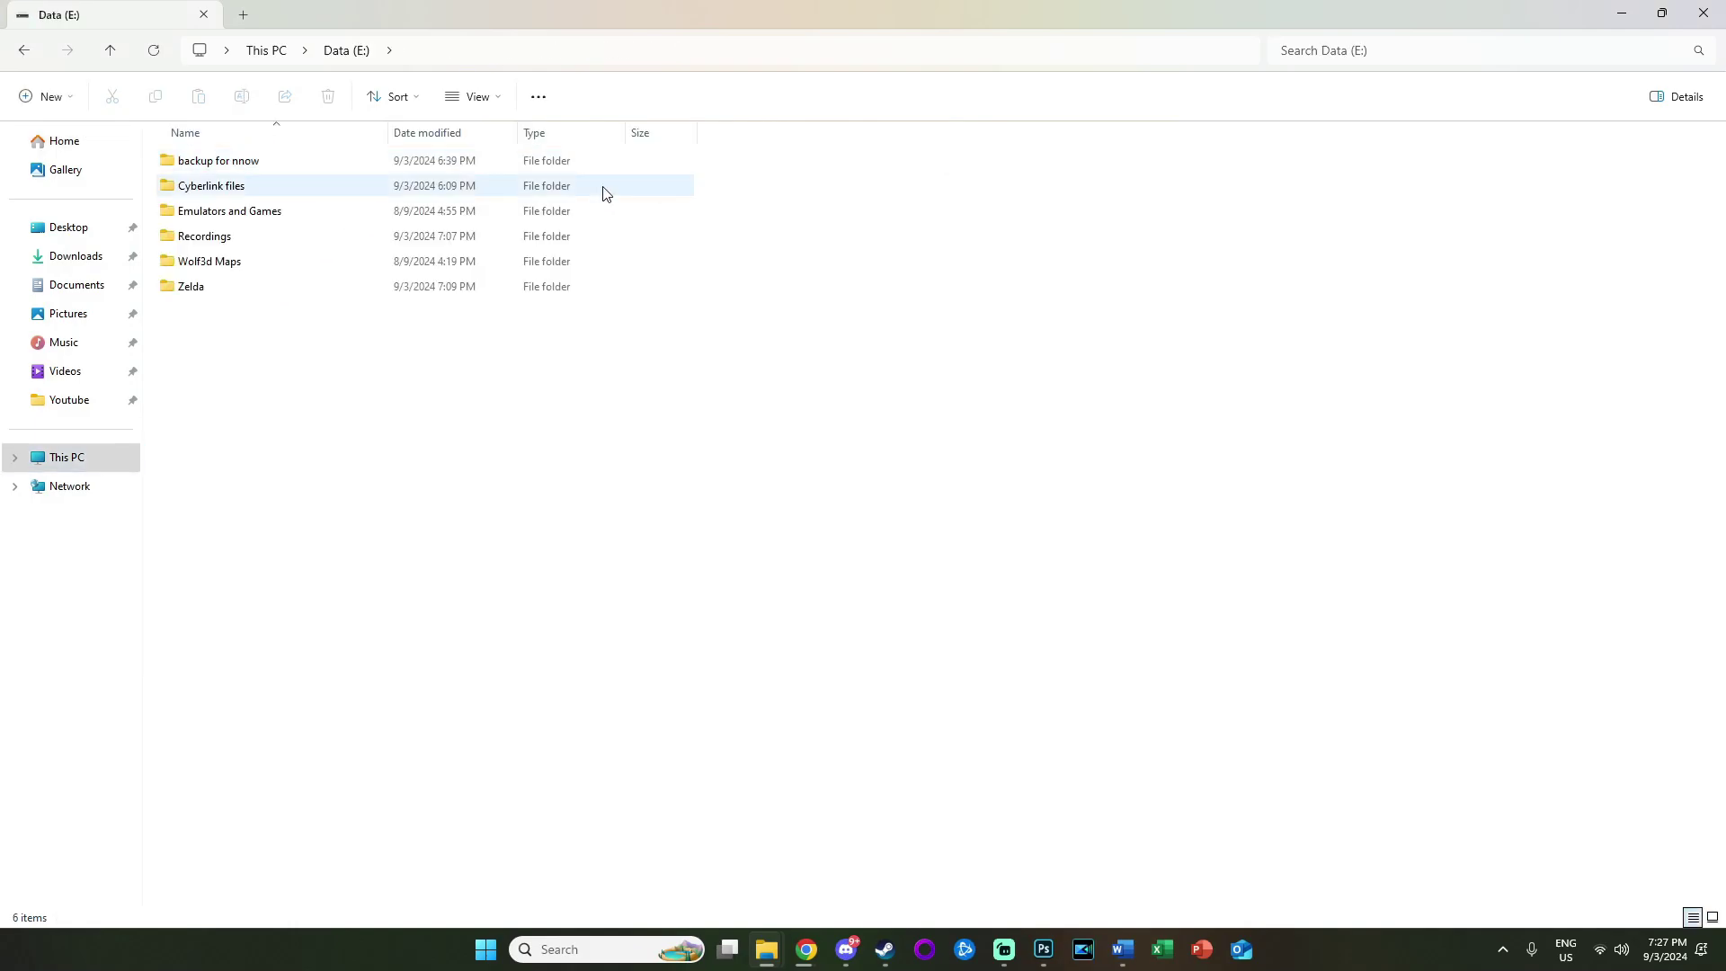
pyautogui.doubleClick(254, 288)
pyautogui.doubleClick(258, 187)
pyautogui.doubleClick(229, 234)
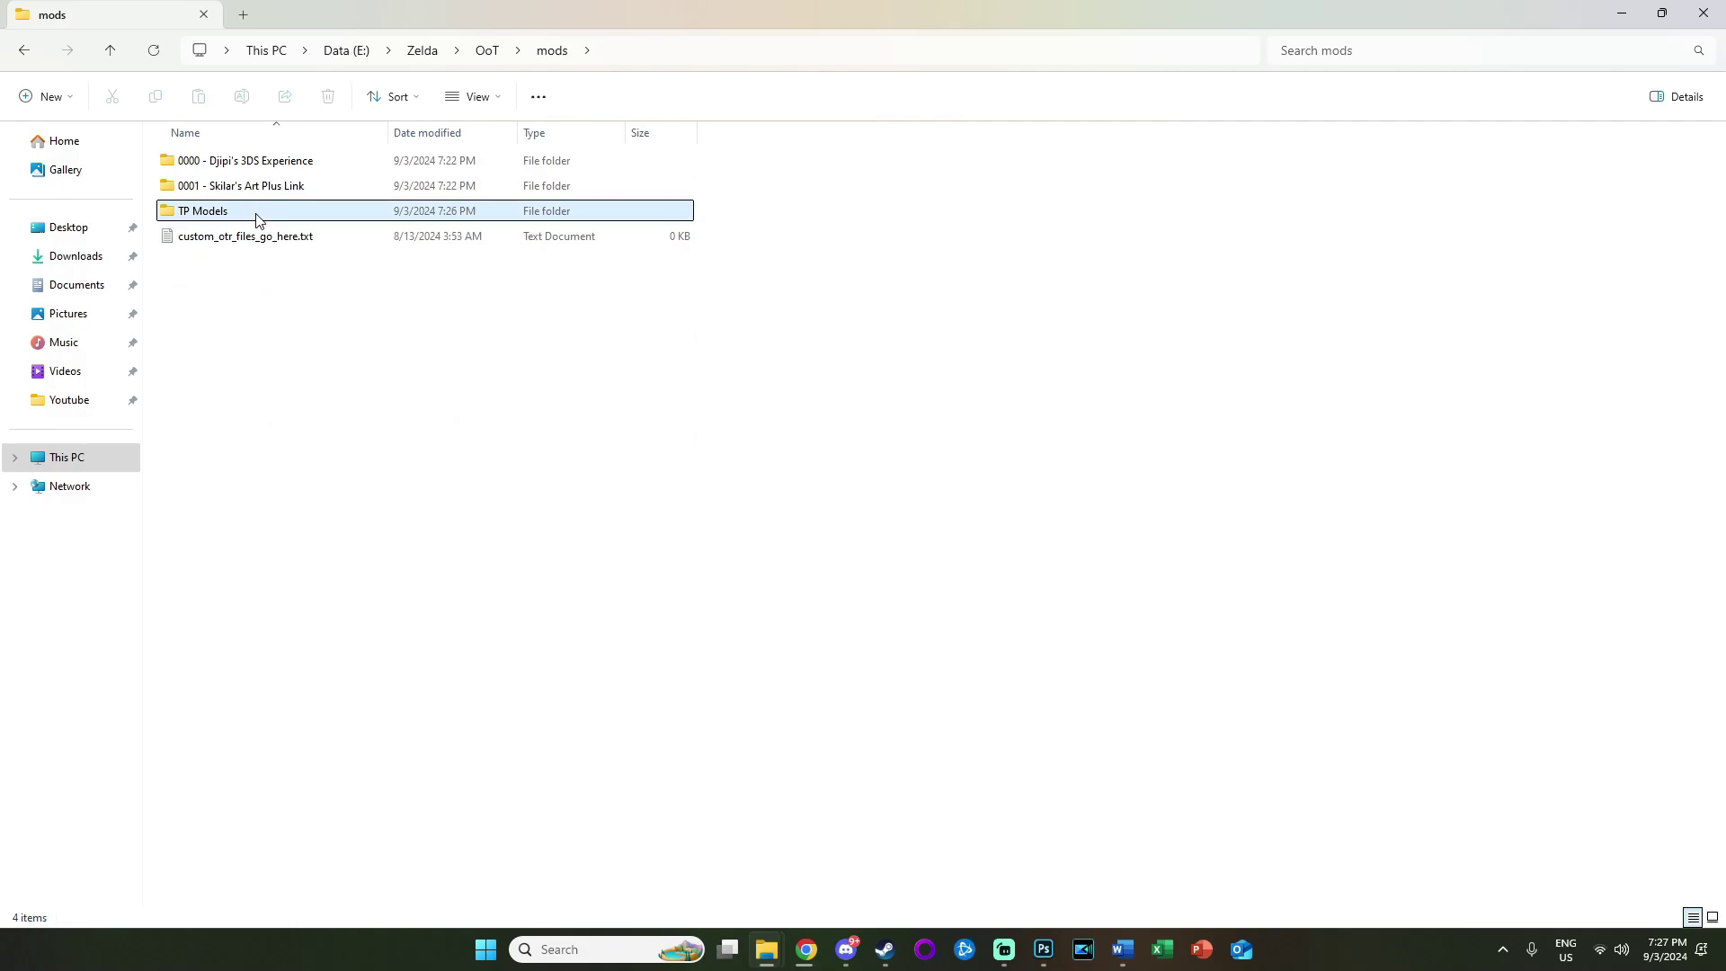
pyautogui.doubleClick(254, 214)
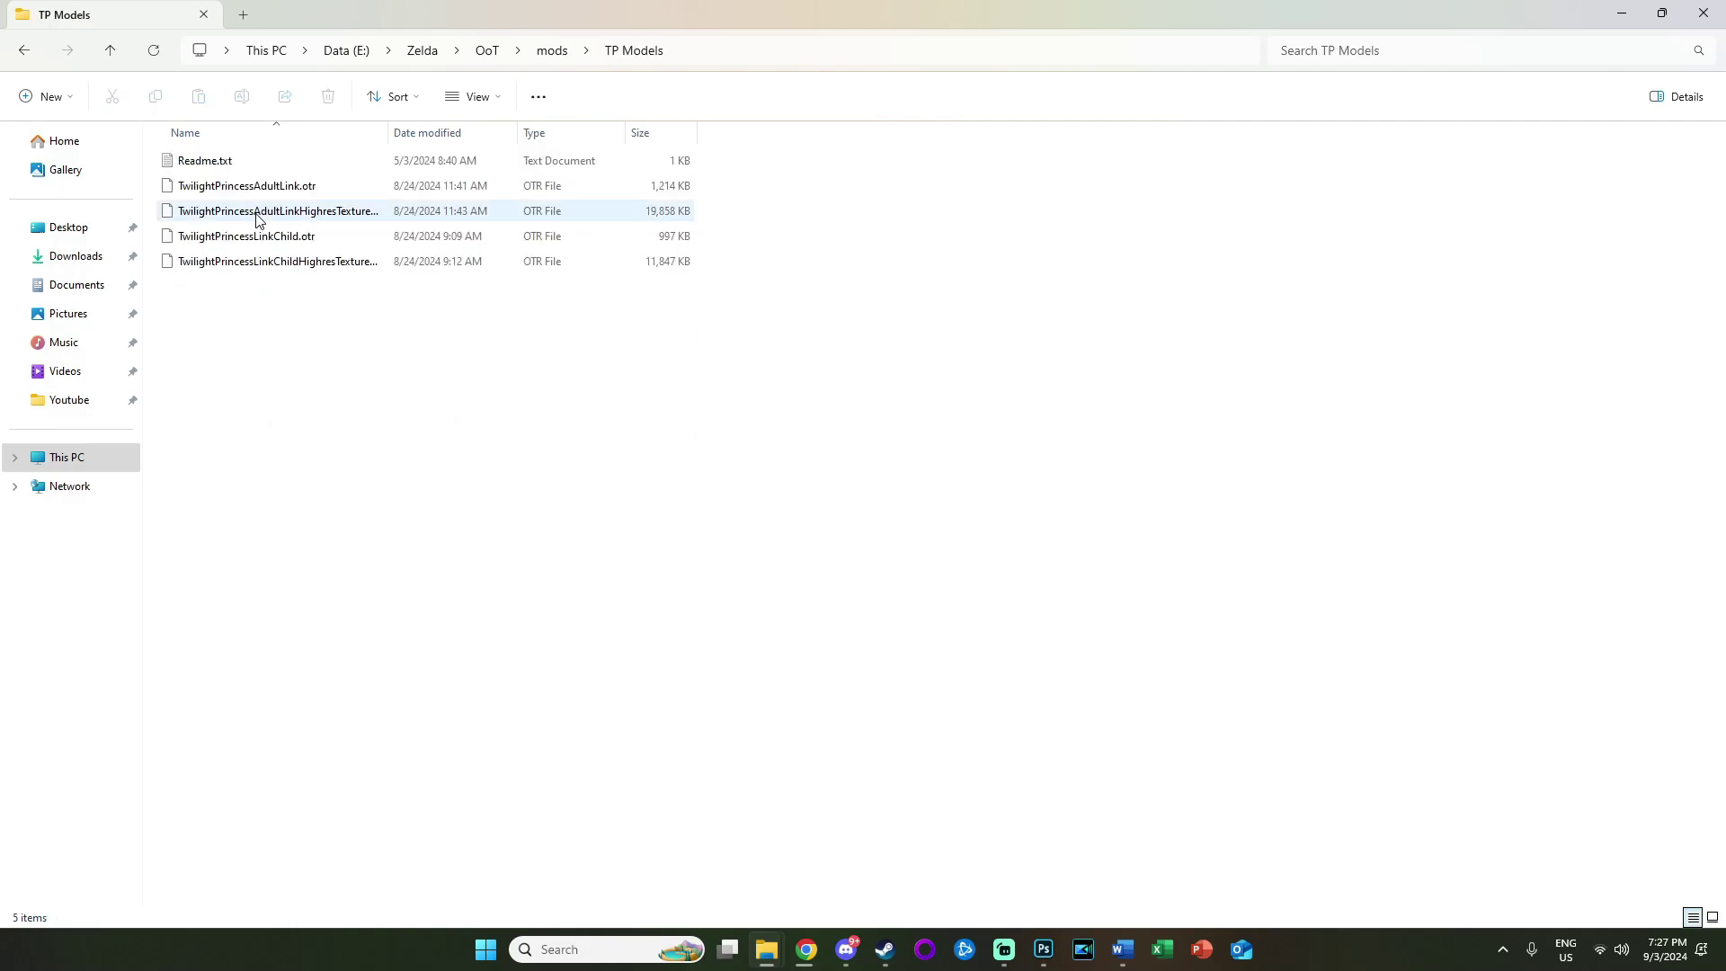
# Step: Return to the OoT folder, launch shiploader_13792.exe and expand TP Models in the mods collection
pyautogui.click(109, 54)
pyautogui.click(108, 54)
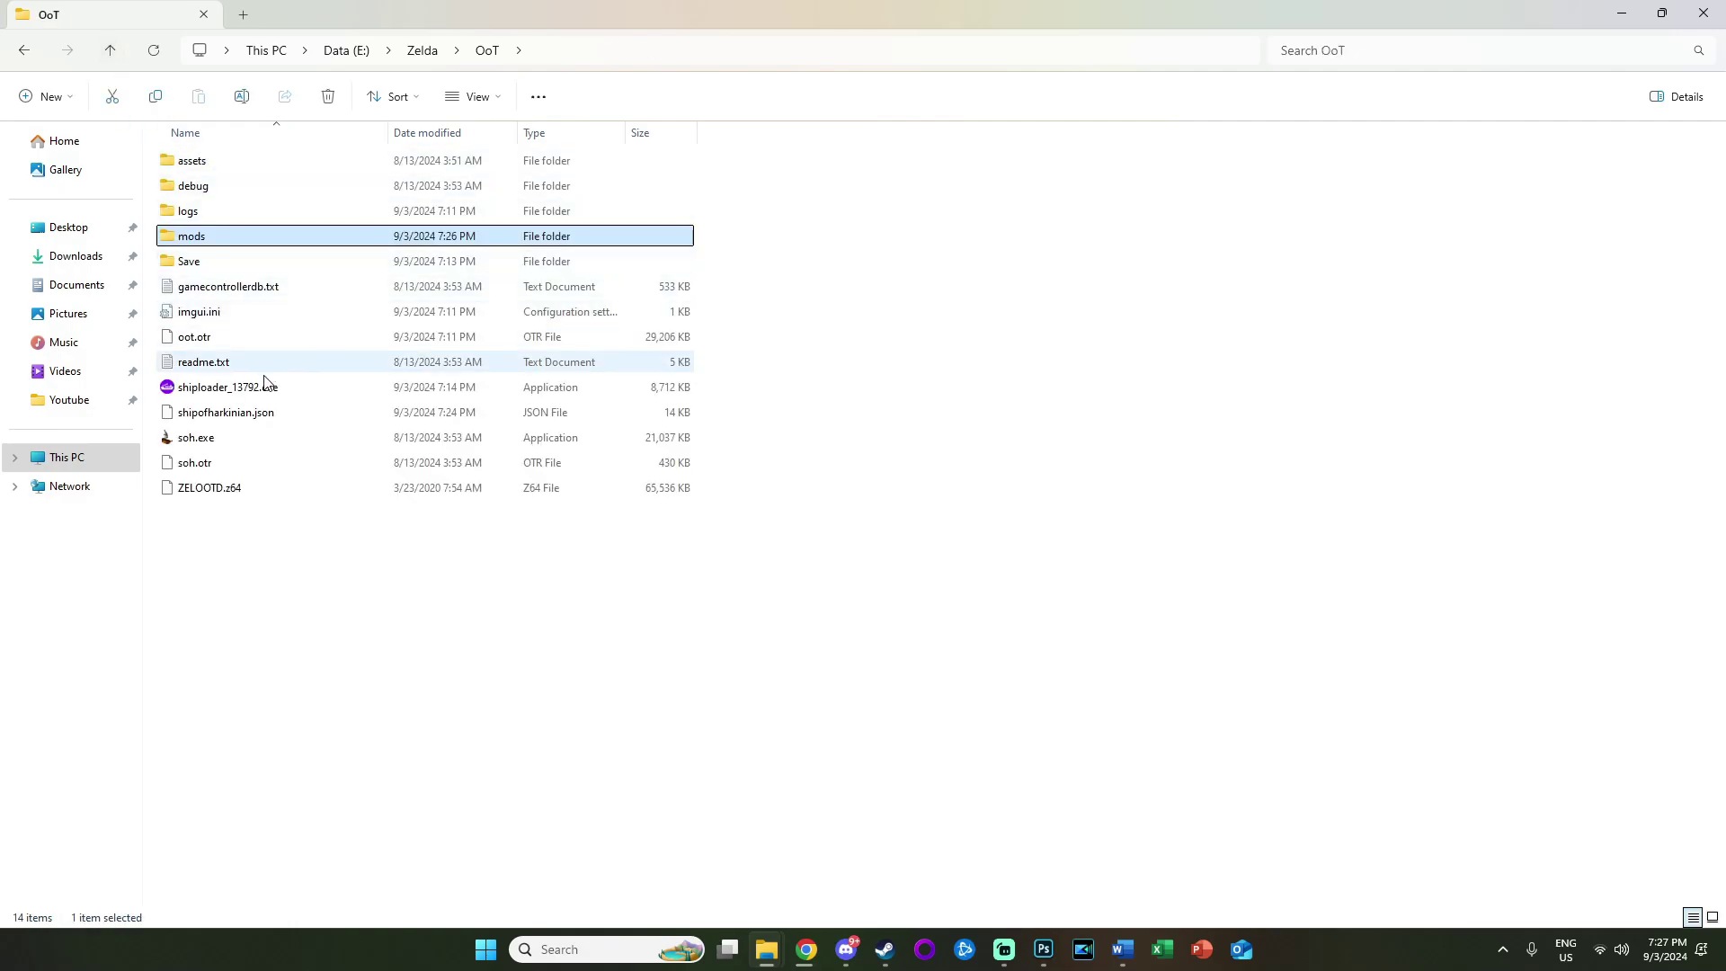
pyautogui.click(300, 386)
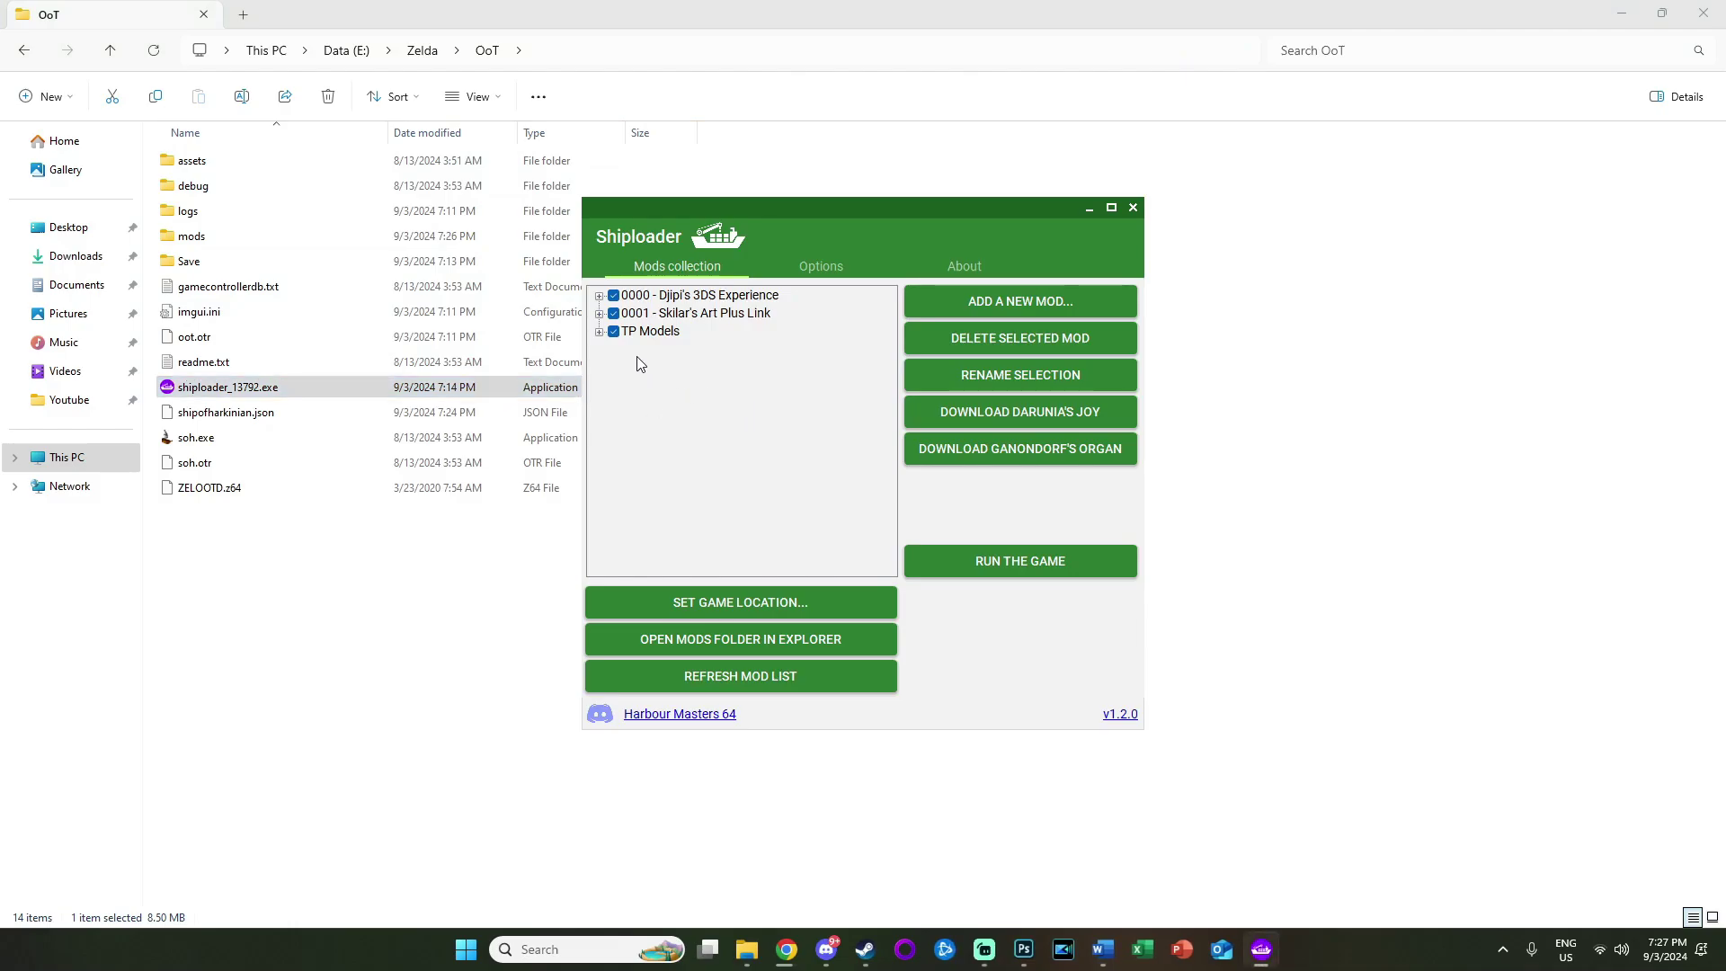
pyautogui.click(599, 331)
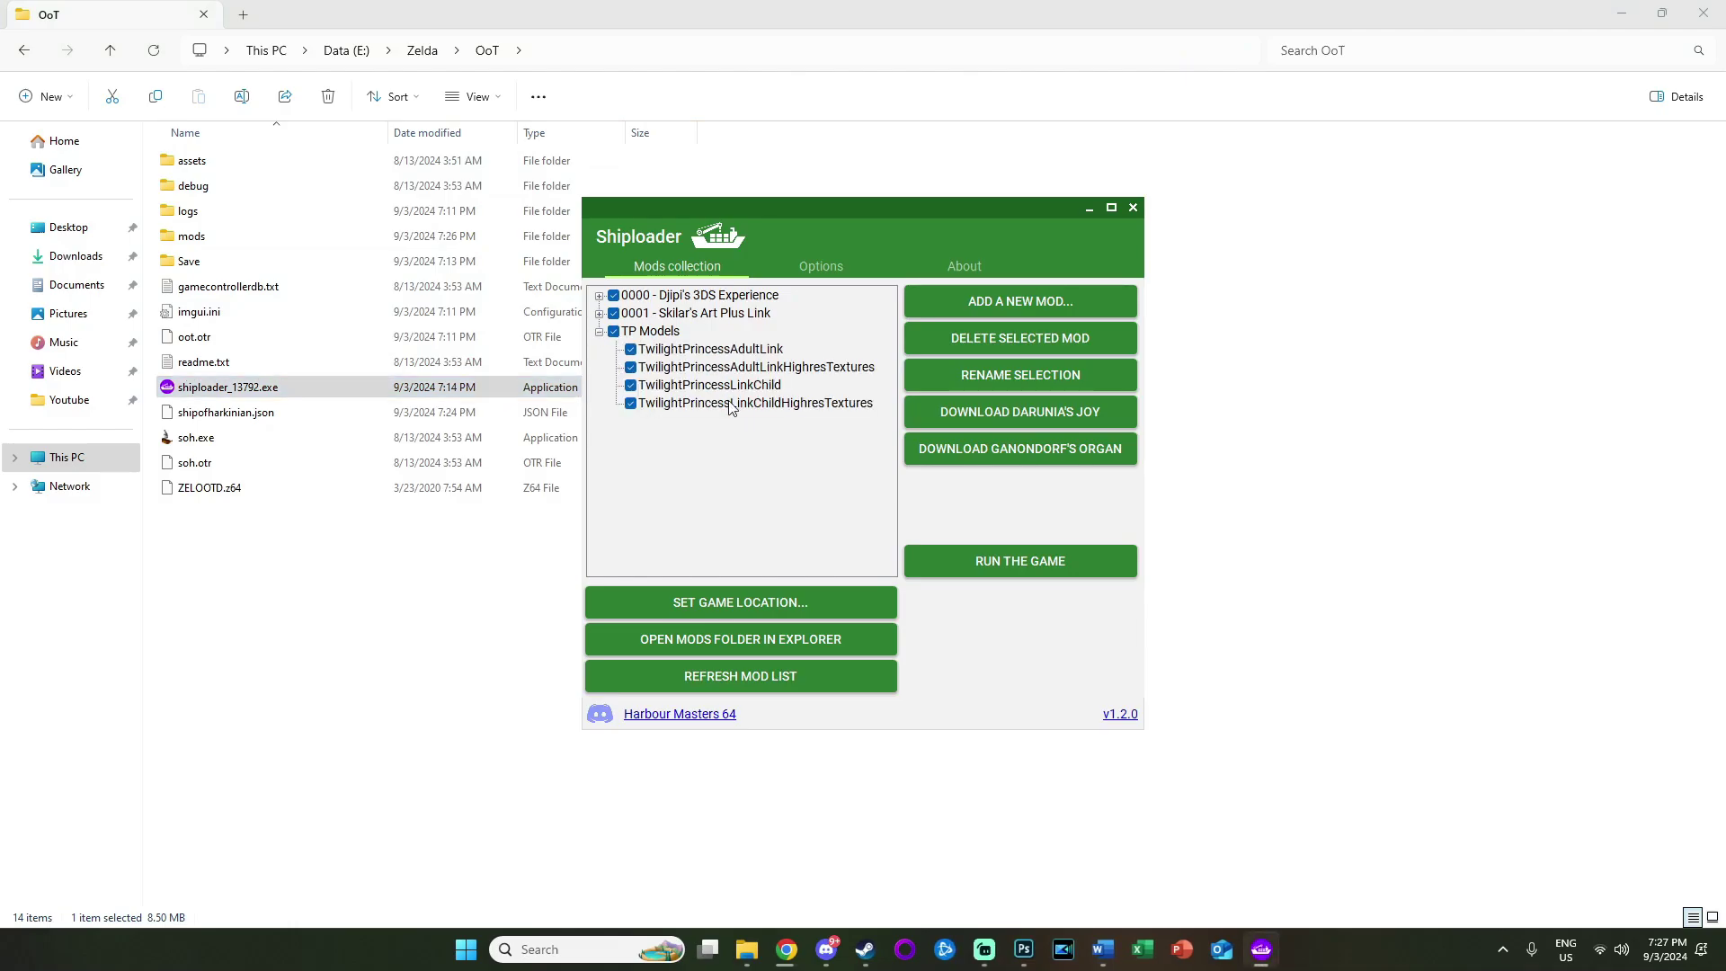
# Step: Disable the 02 Link's Textures entry of Djipi's 3DS Experience, then expand Skilar's Art Plus Link
pyautogui.click(600, 296)
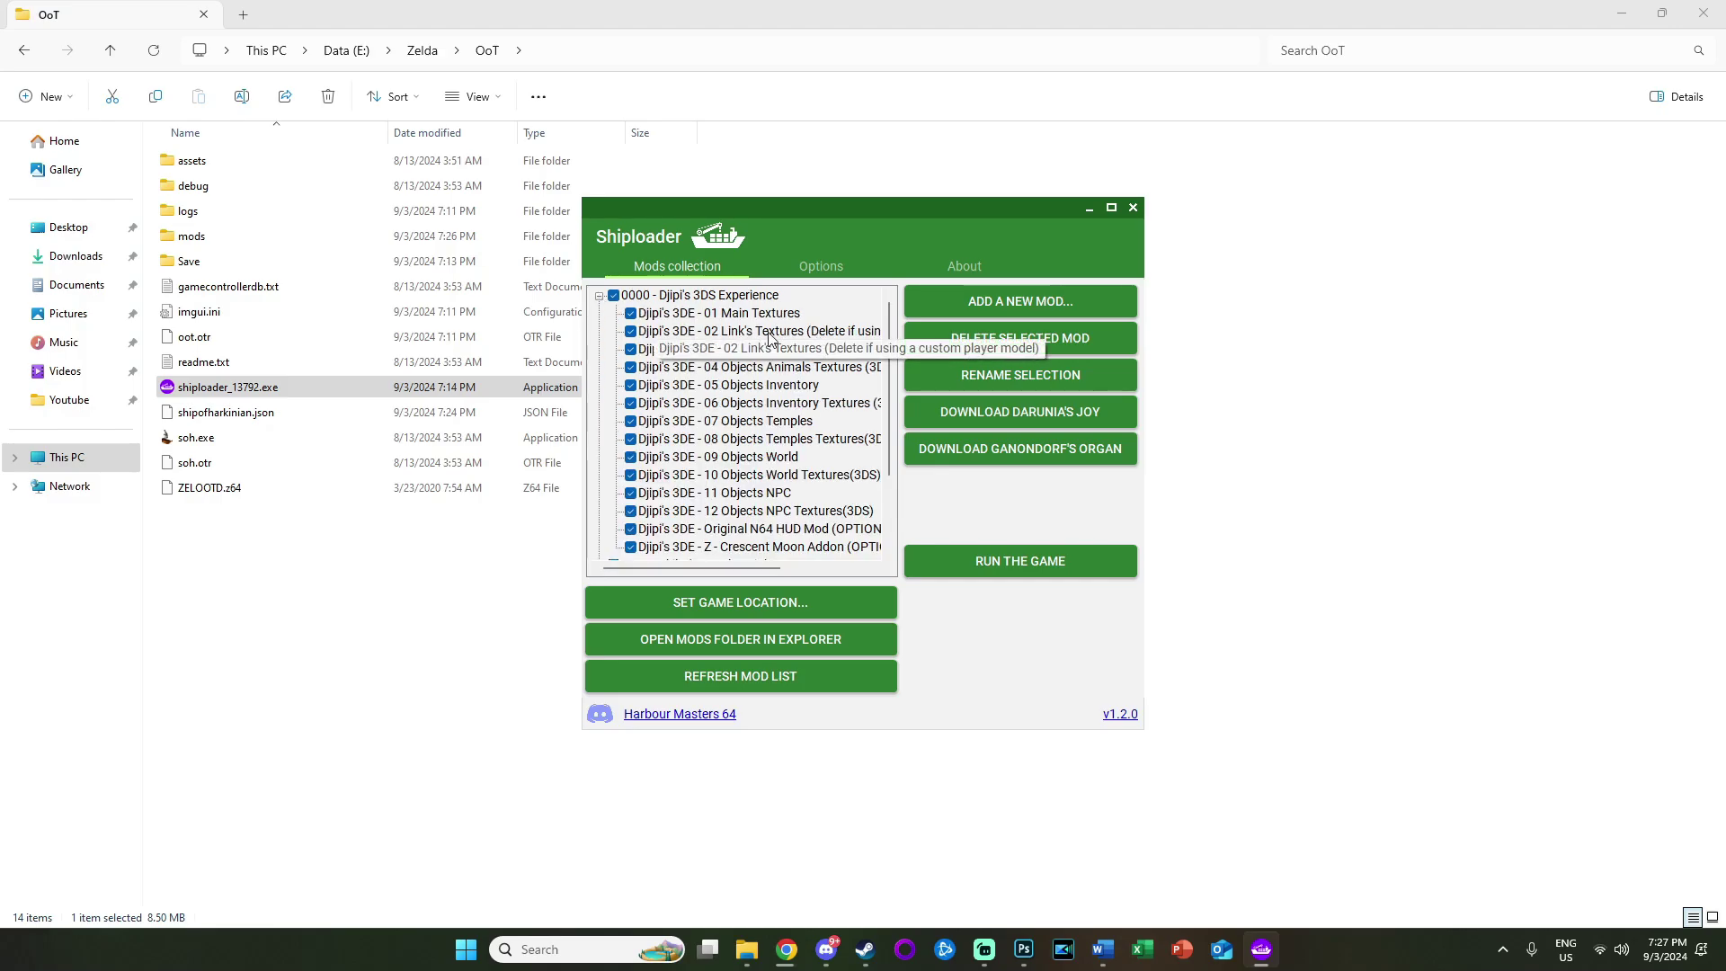
pyautogui.click(631, 332)
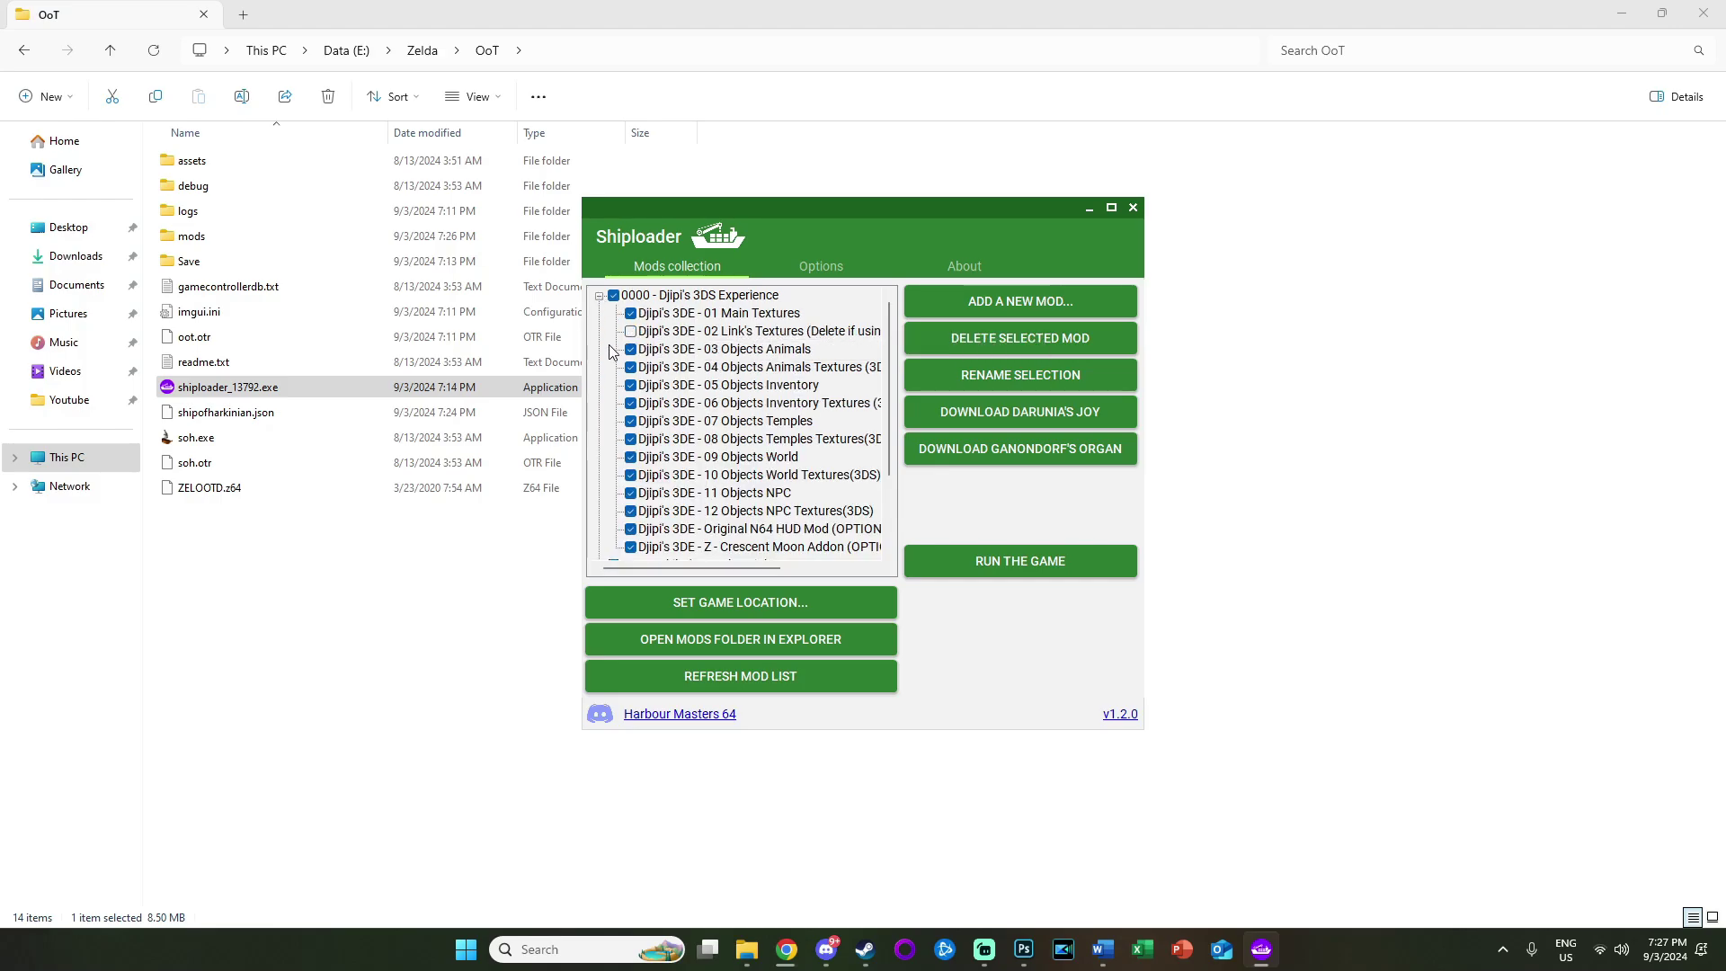
pyautogui.click(600, 295)
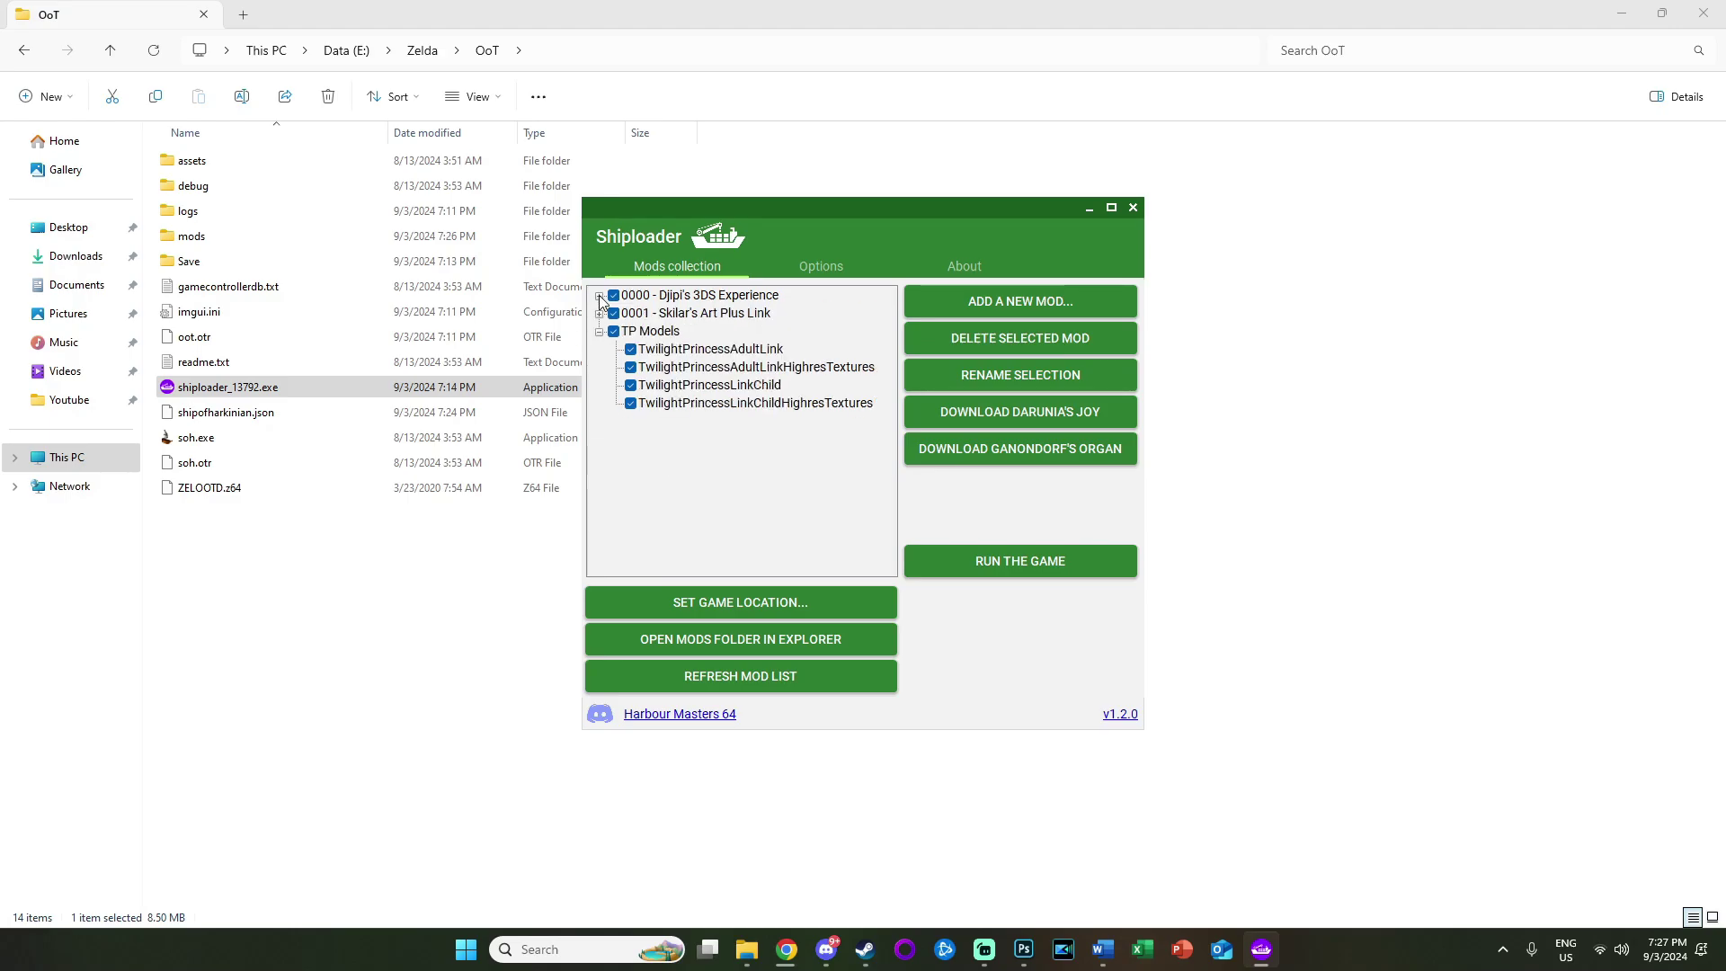
pyautogui.click(600, 314)
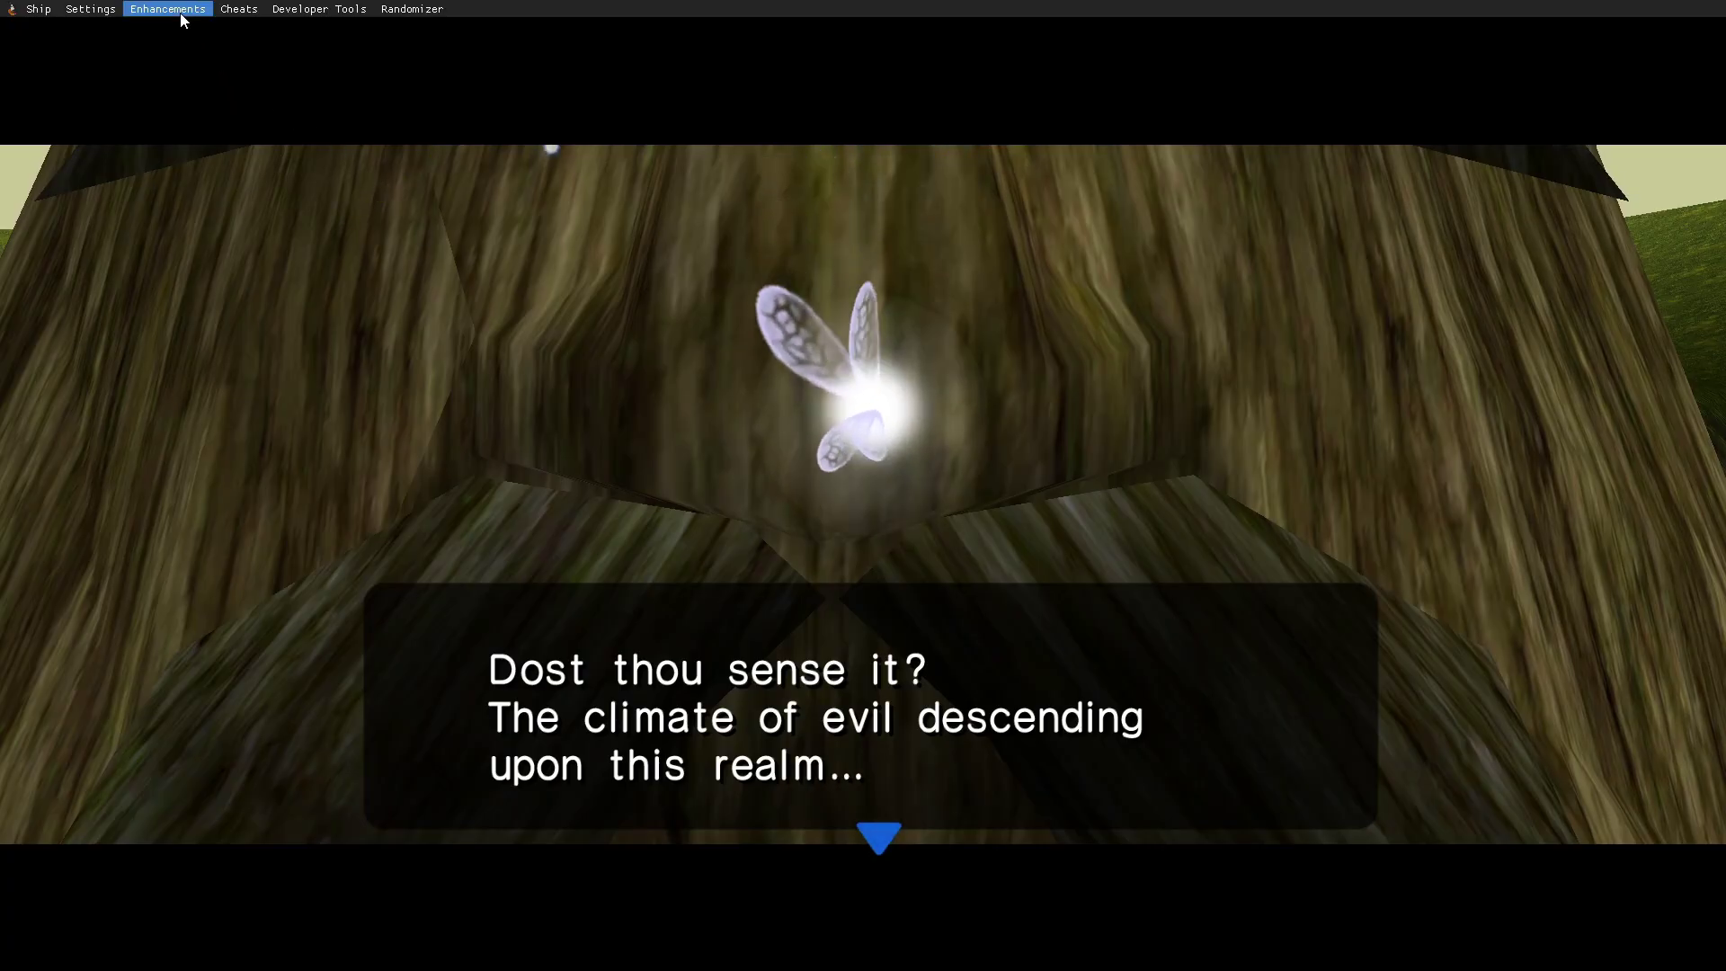
# Step: In the Time Savers enhancements, set text speed and King Zora speed to 5x, vine/ladder climb speed to +6 and block pushing speed to +5
pyautogui.click(180, 13)
pyautogui.moveTo(221, 110)
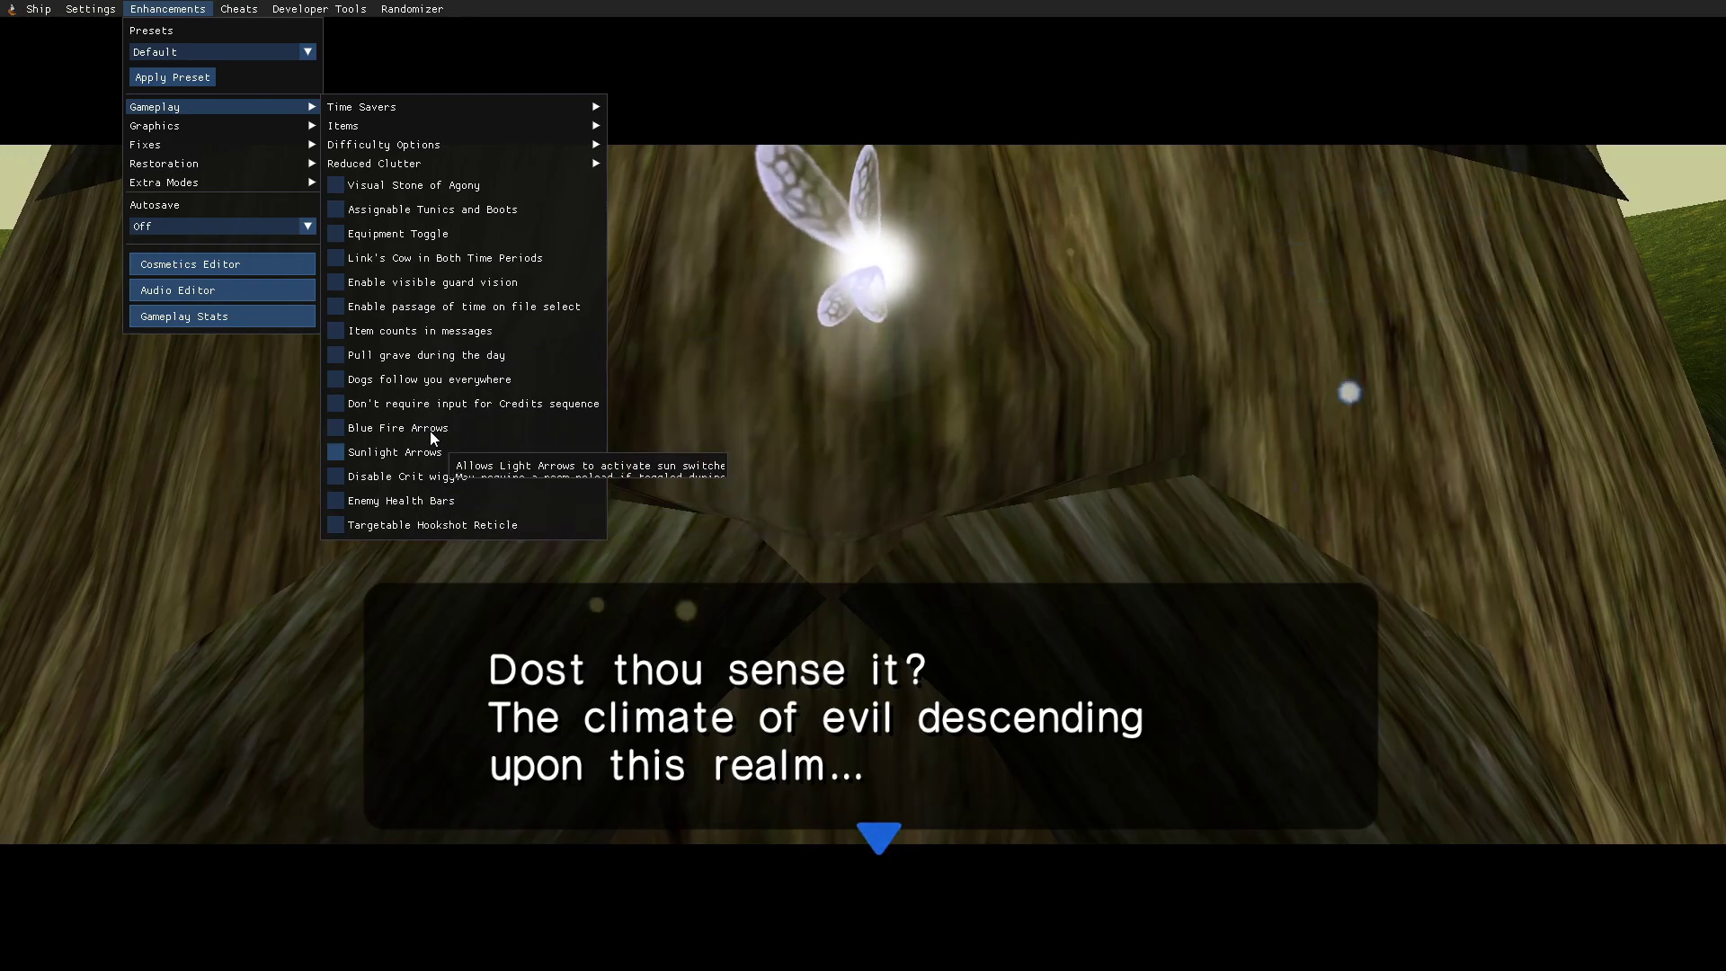
pyautogui.moveTo(460, 147)
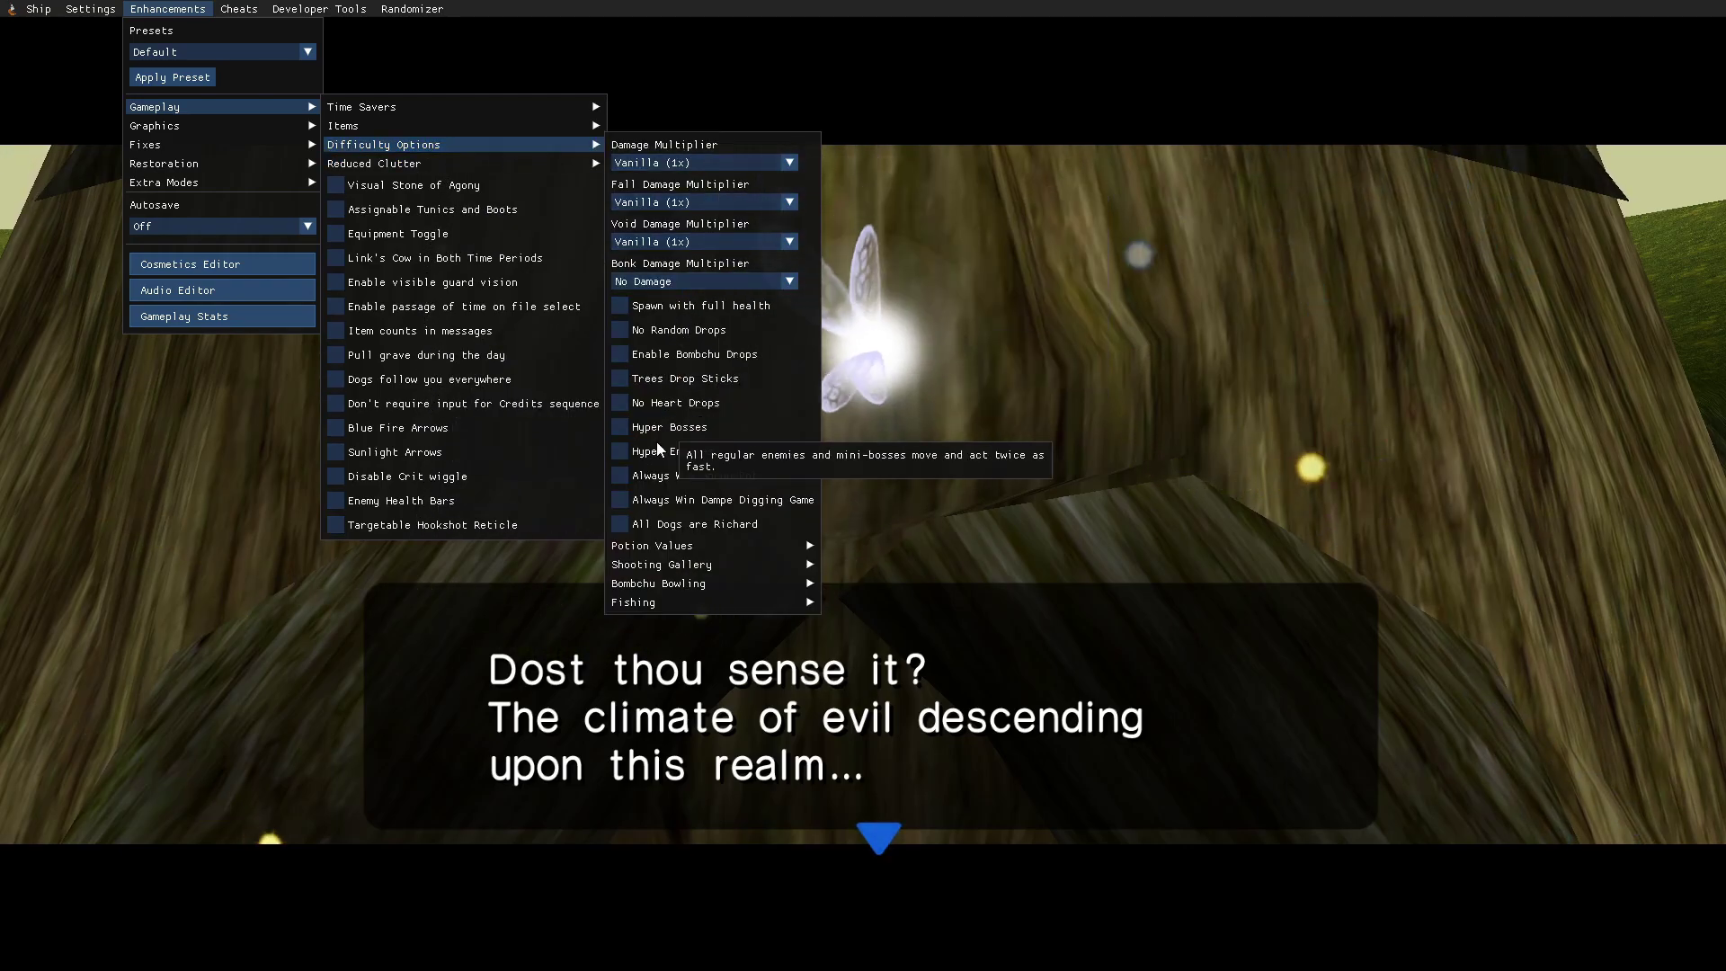
pyautogui.moveTo(517, 112)
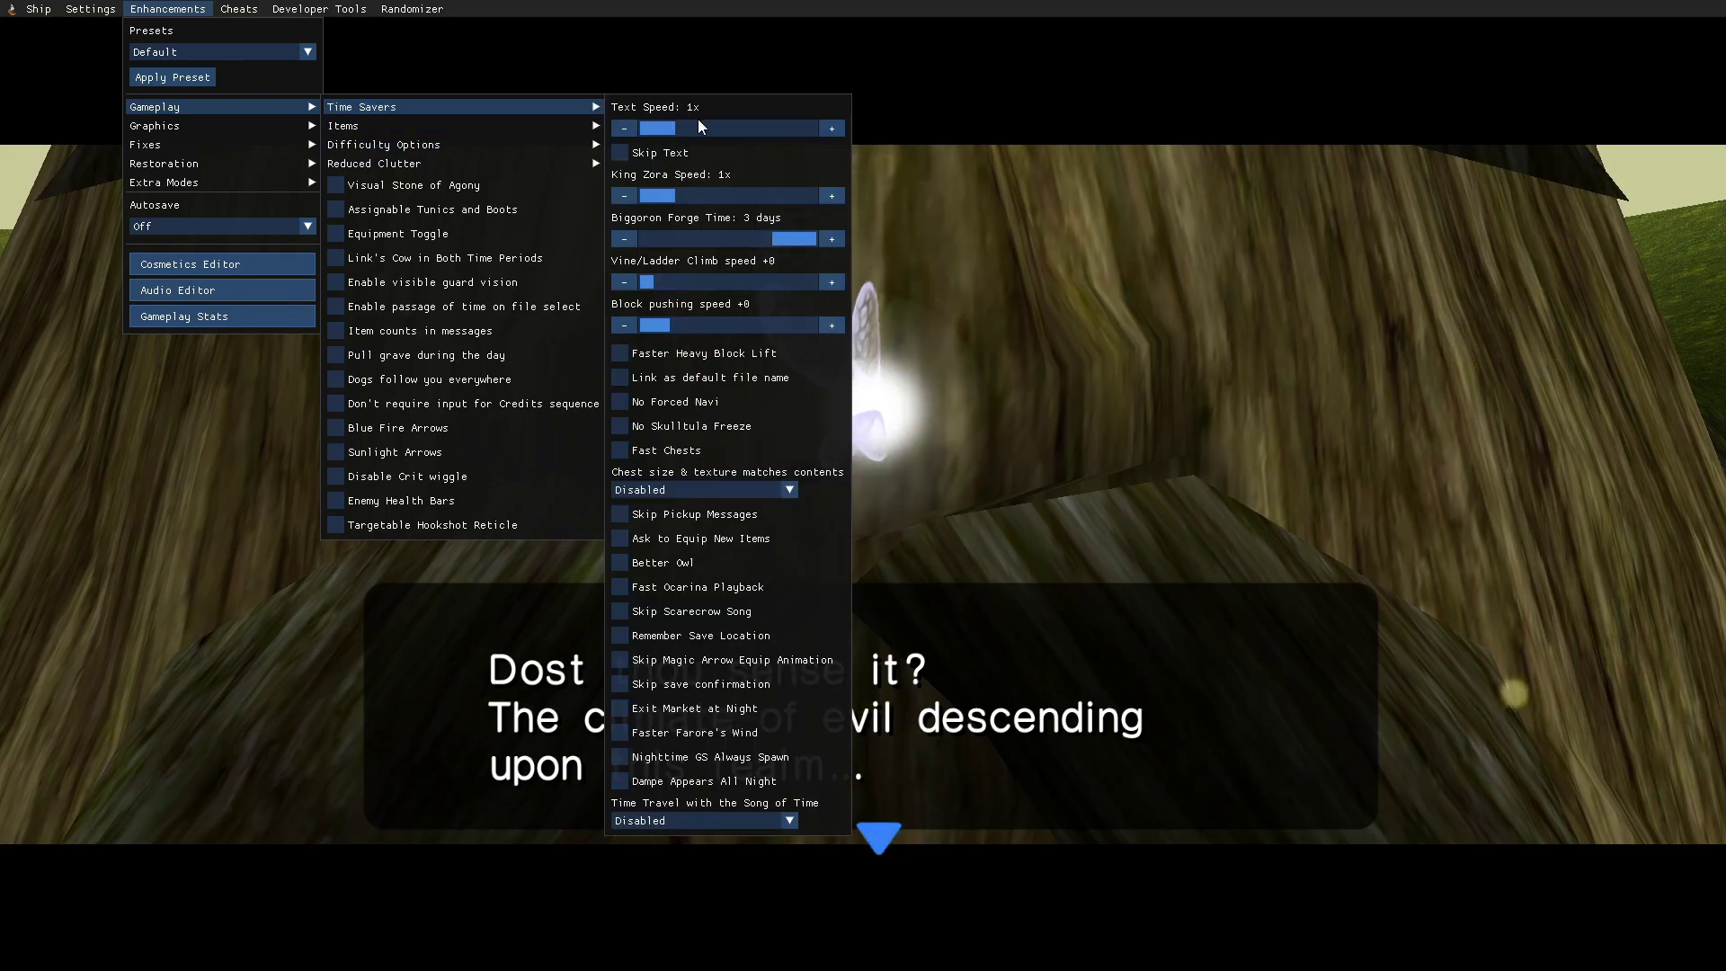
pyautogui.moveTo(671, 127); pyautogui.dragTo(844, 126)
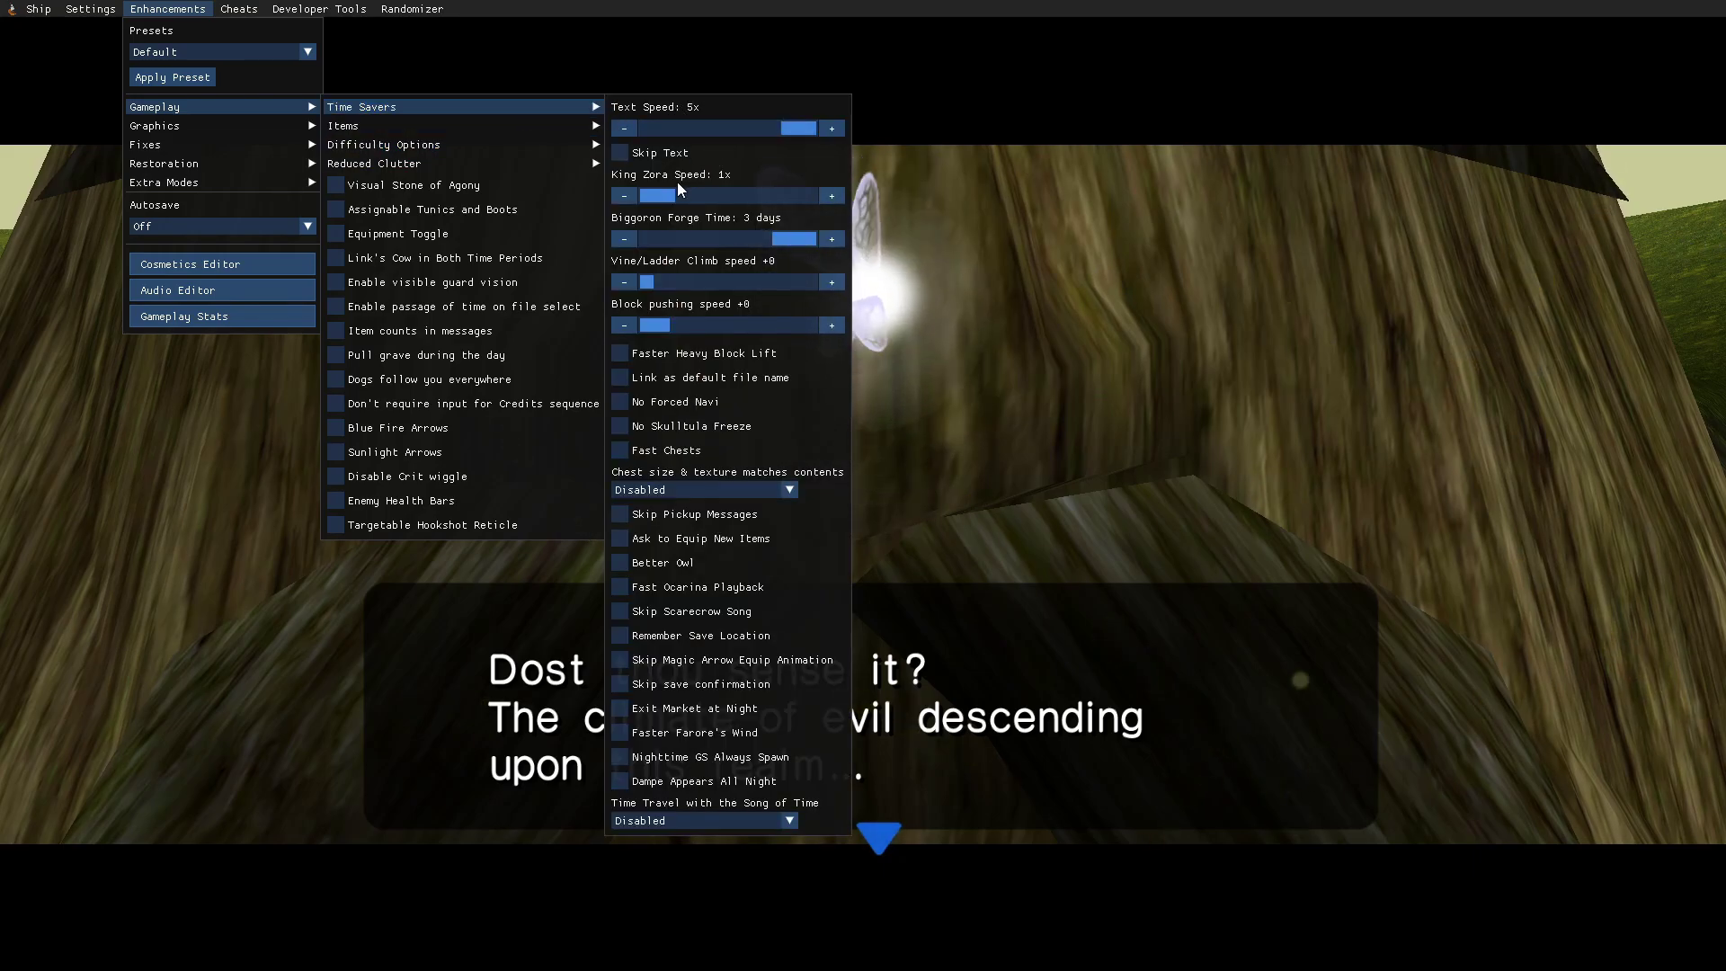
pyautogui.moveTo(666, 191); pyautogui.dragTo(802, 193)
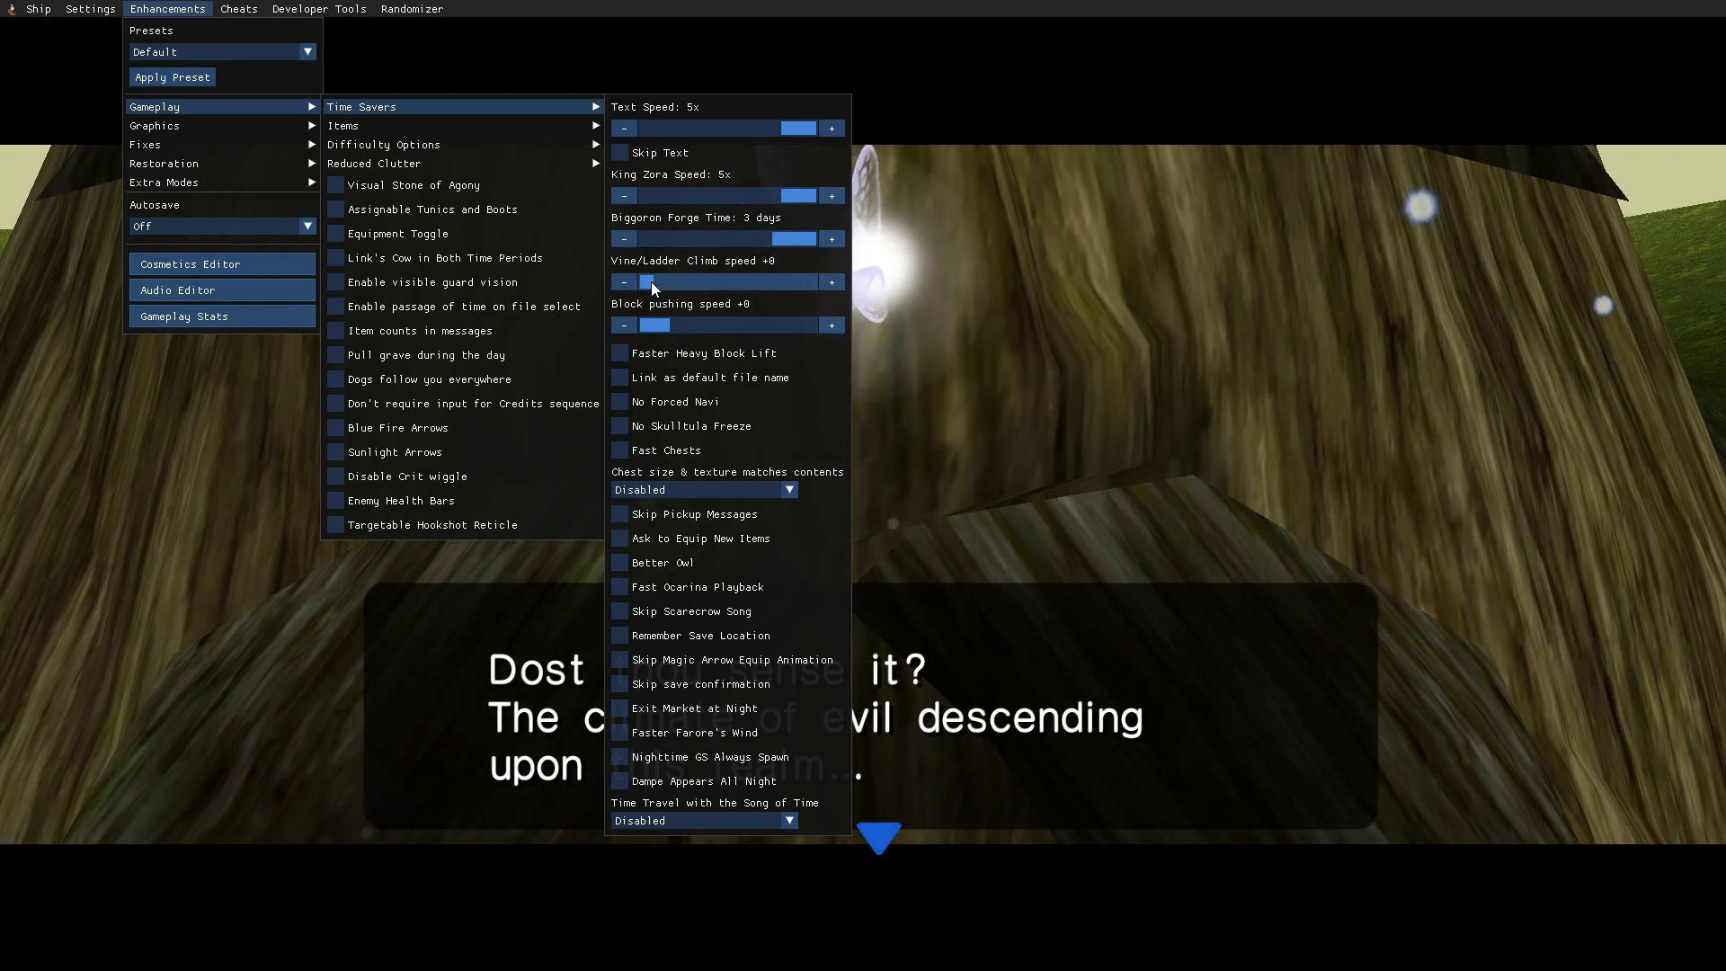
pyautogui.moveTo(651, 282); pyautogui.dragTo(807, 327)
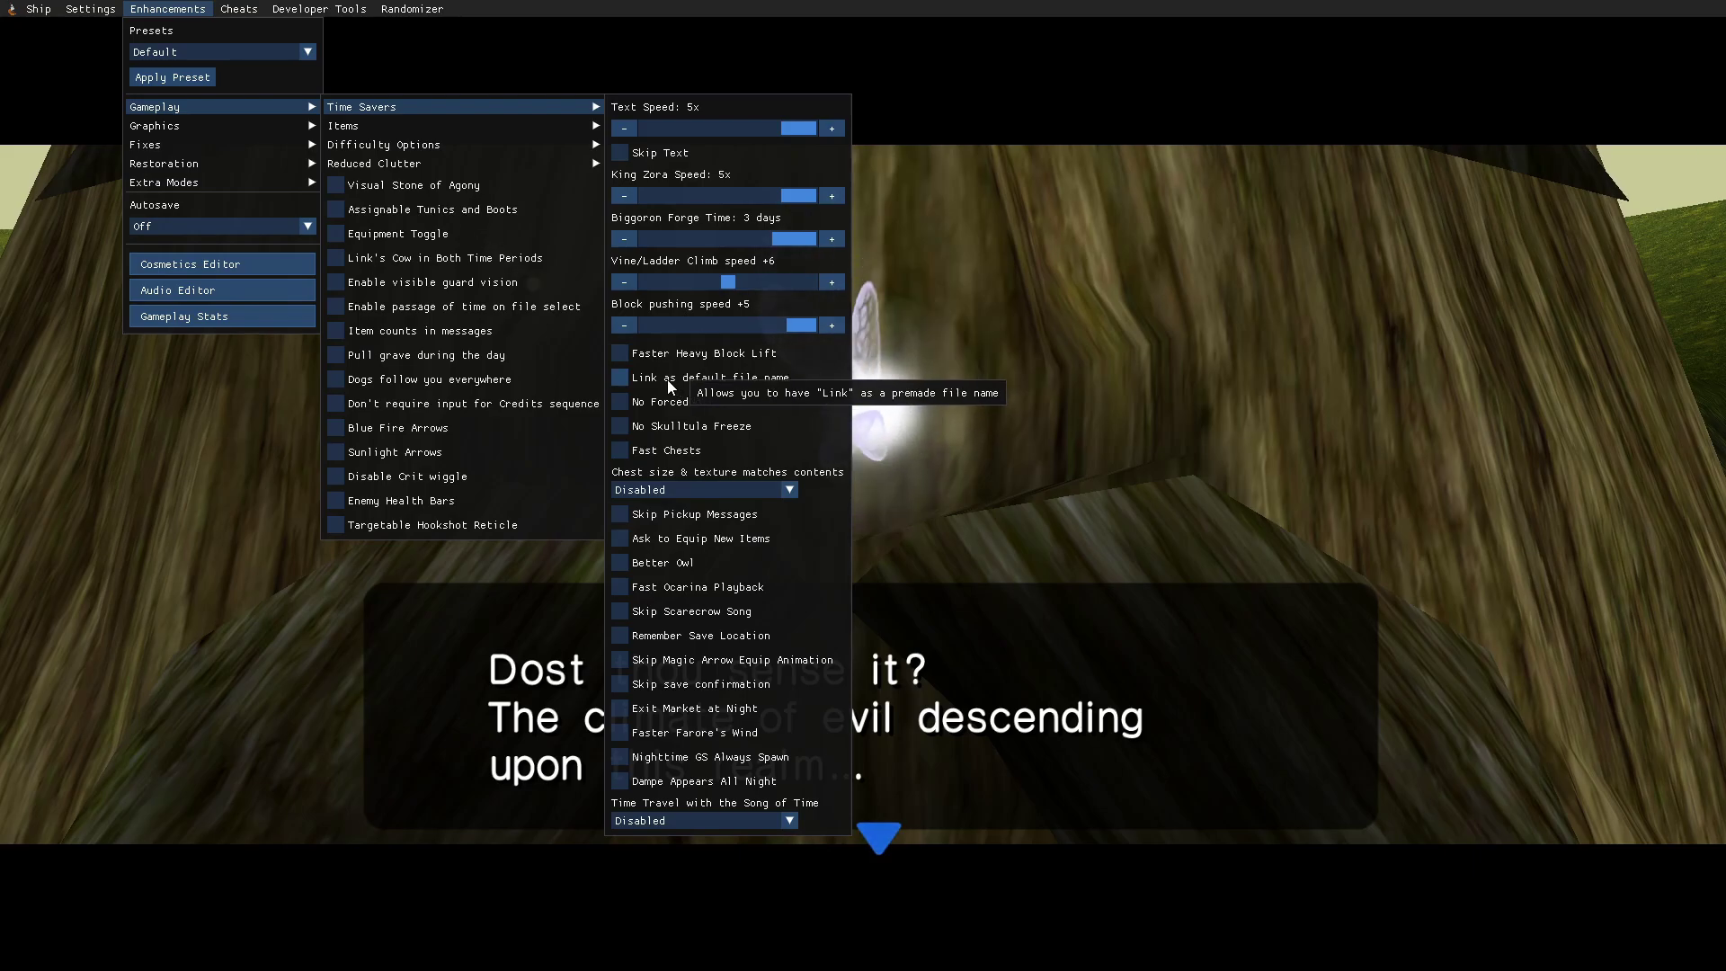
# Step: Enable No Forced Navi, No Skulltula Freeze, Fast Chests, Chests of Agony and Skip Pickup Messages, with chest size and texture matching set to Both
pyautogui.click(620, 354)
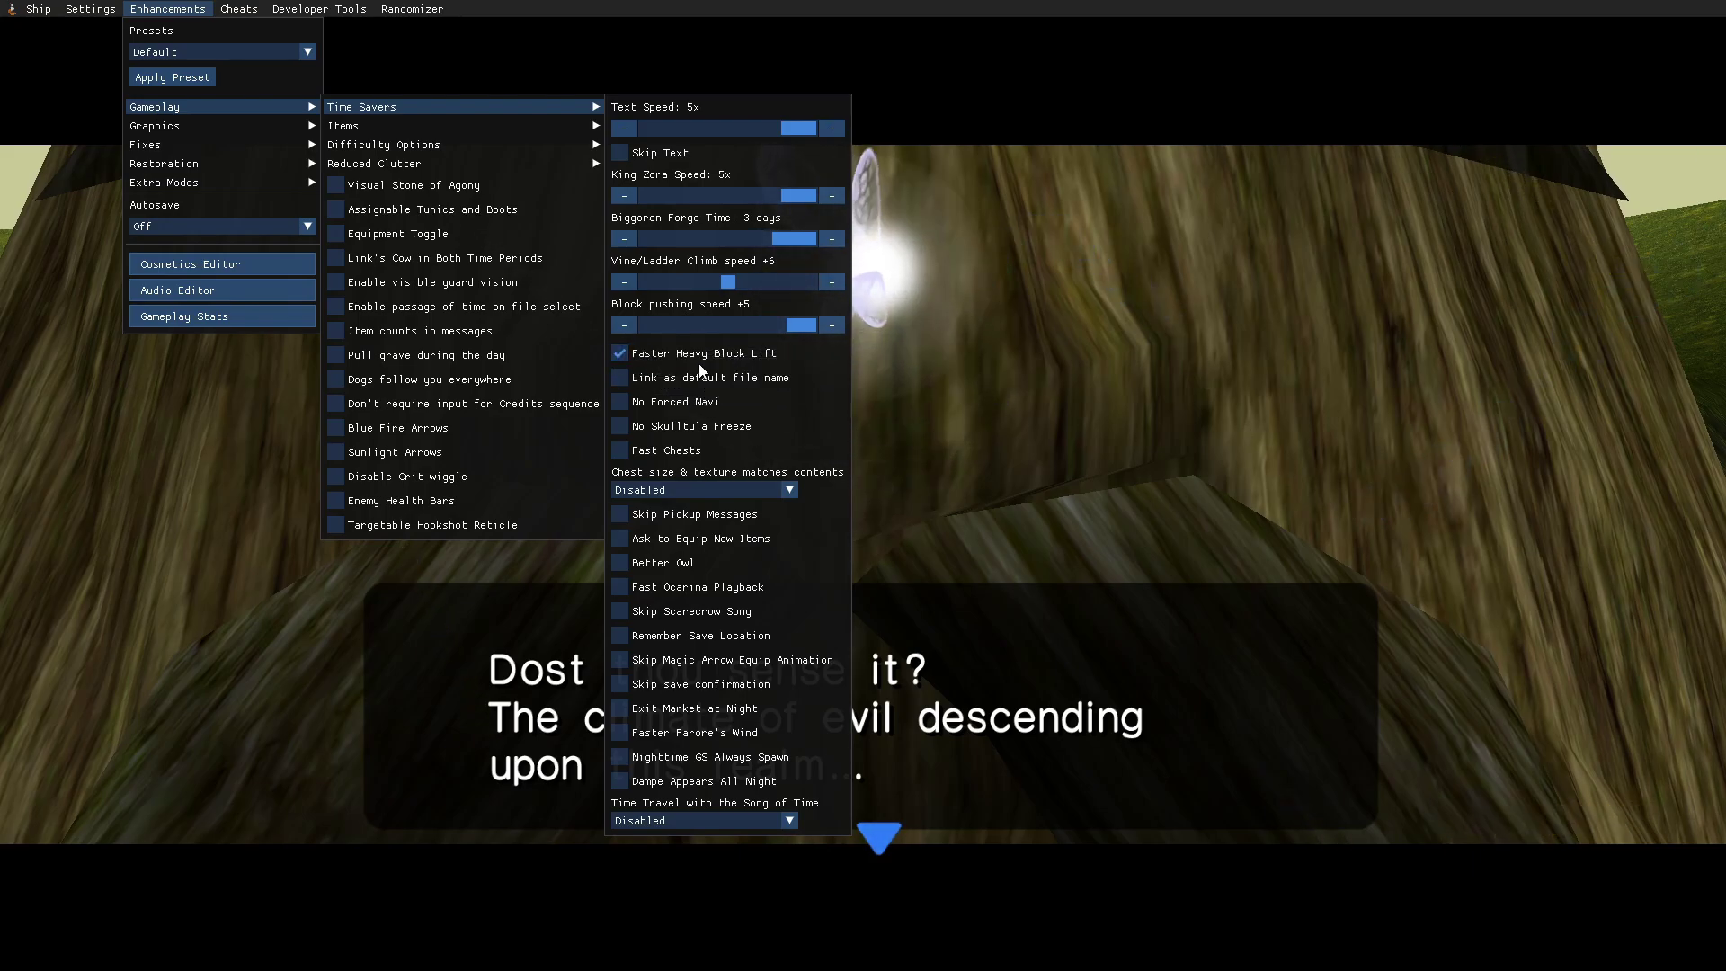
pyautogui.click(620, 353)
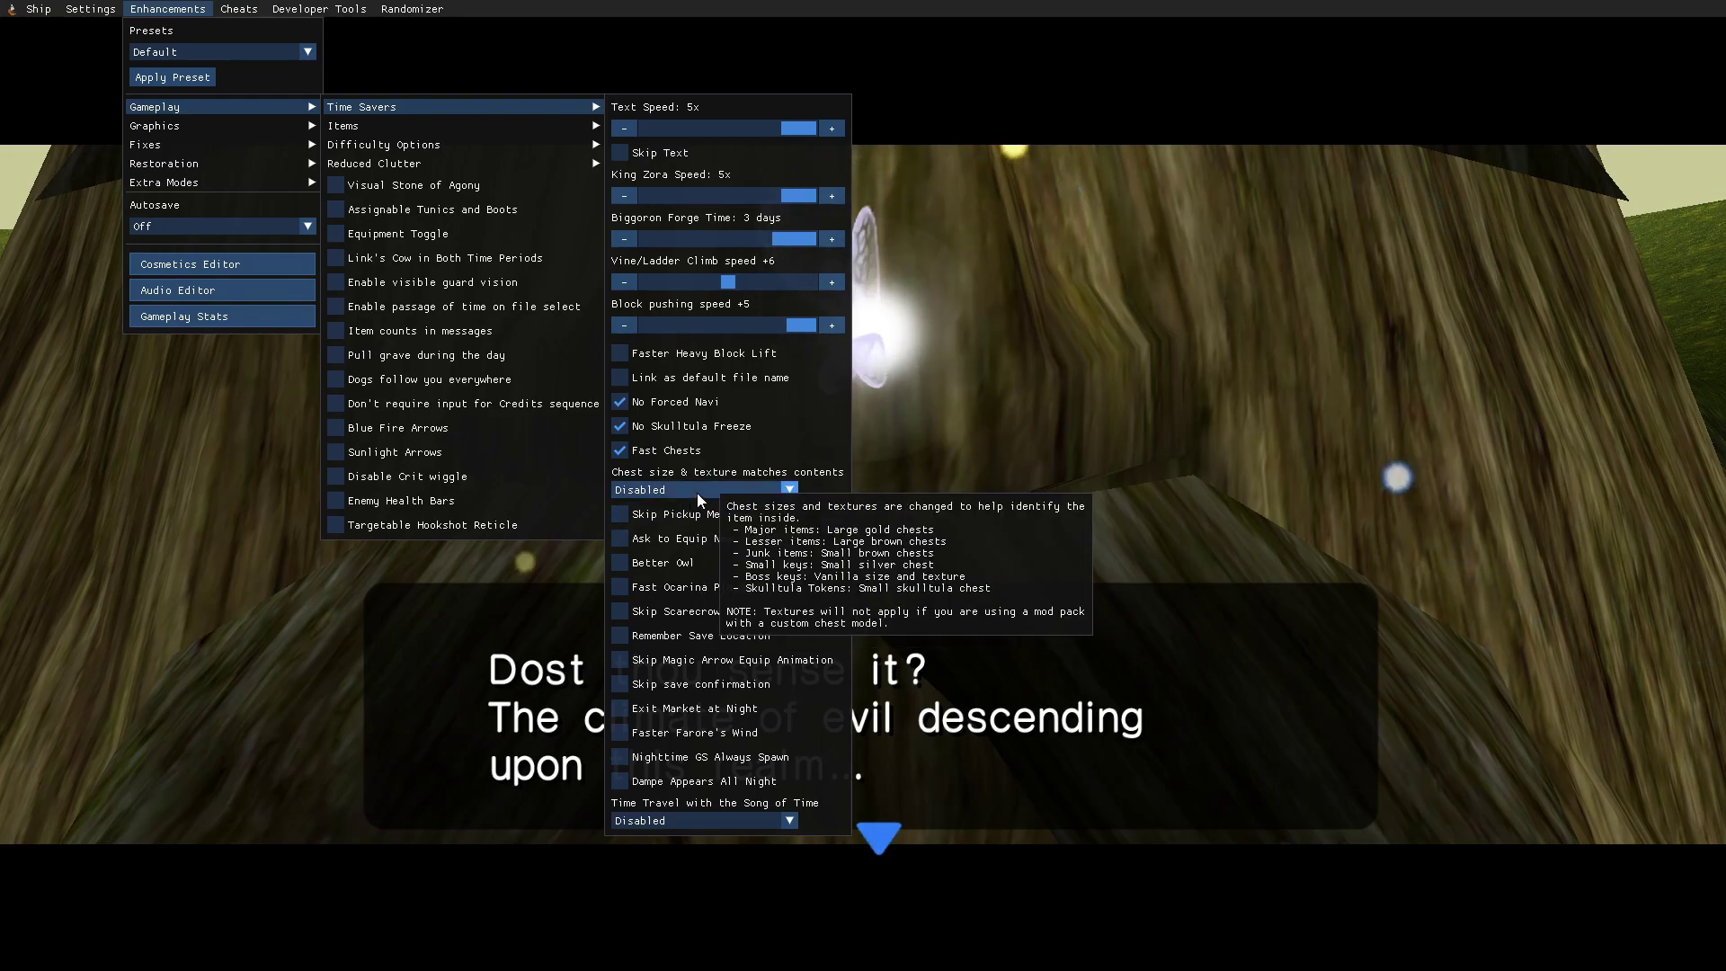
pyautogui.click(775, 487)
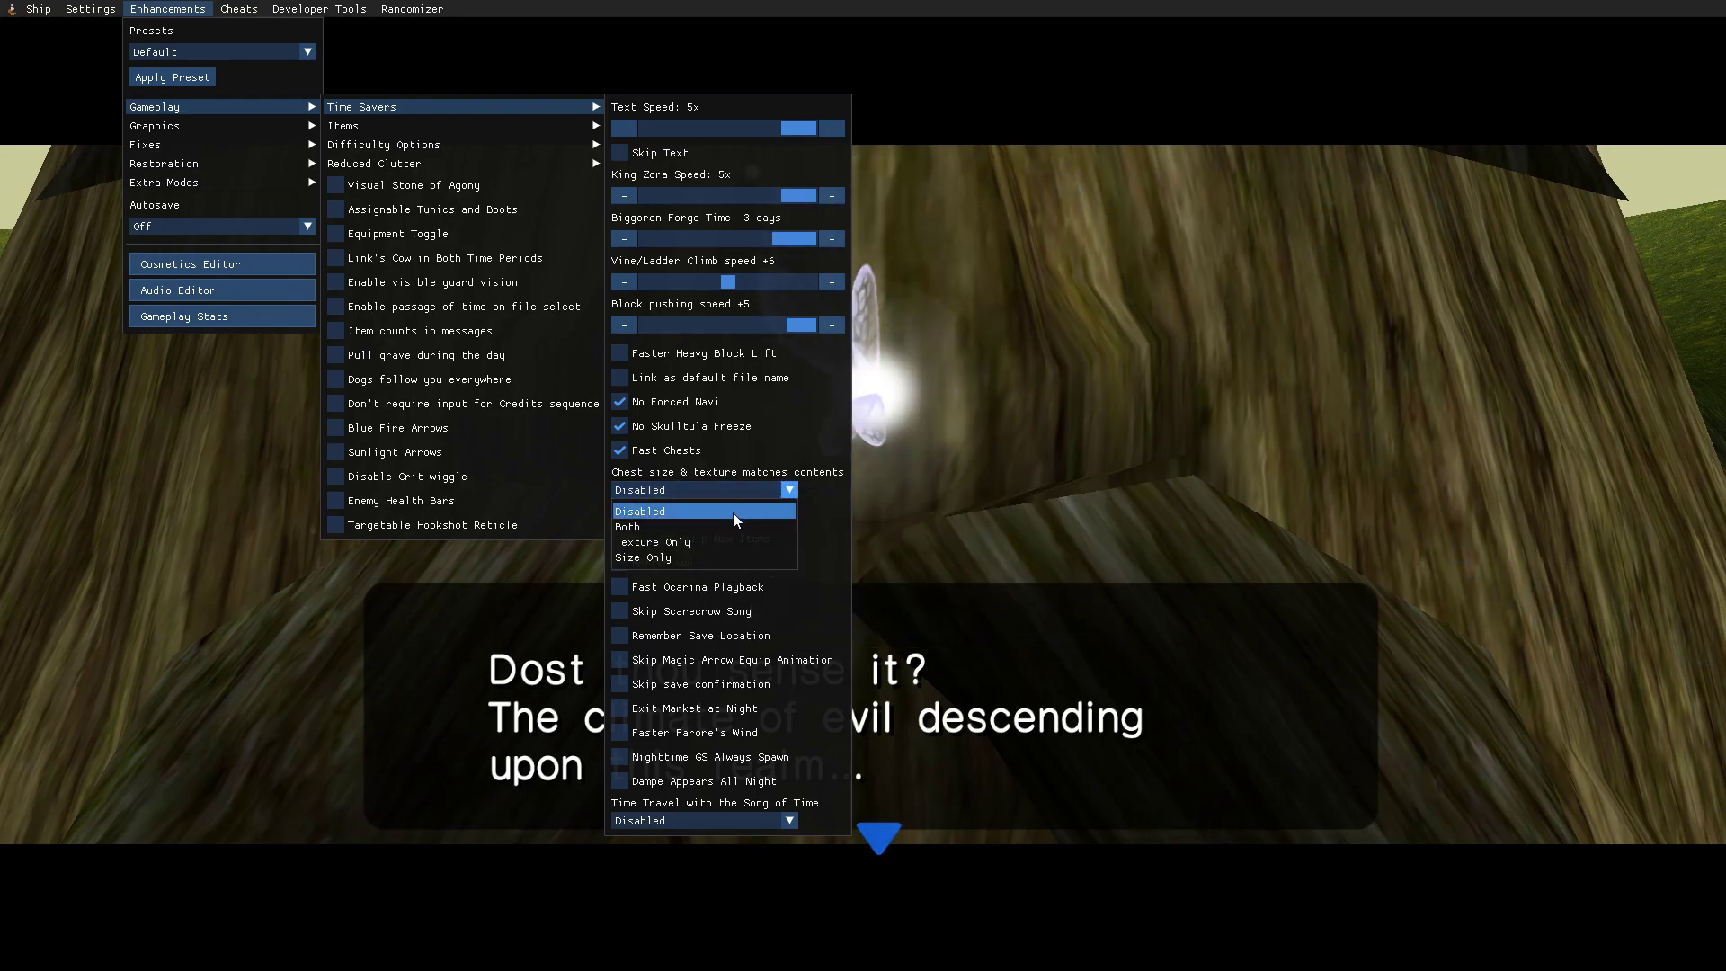
pyautogui.click(684, 527)
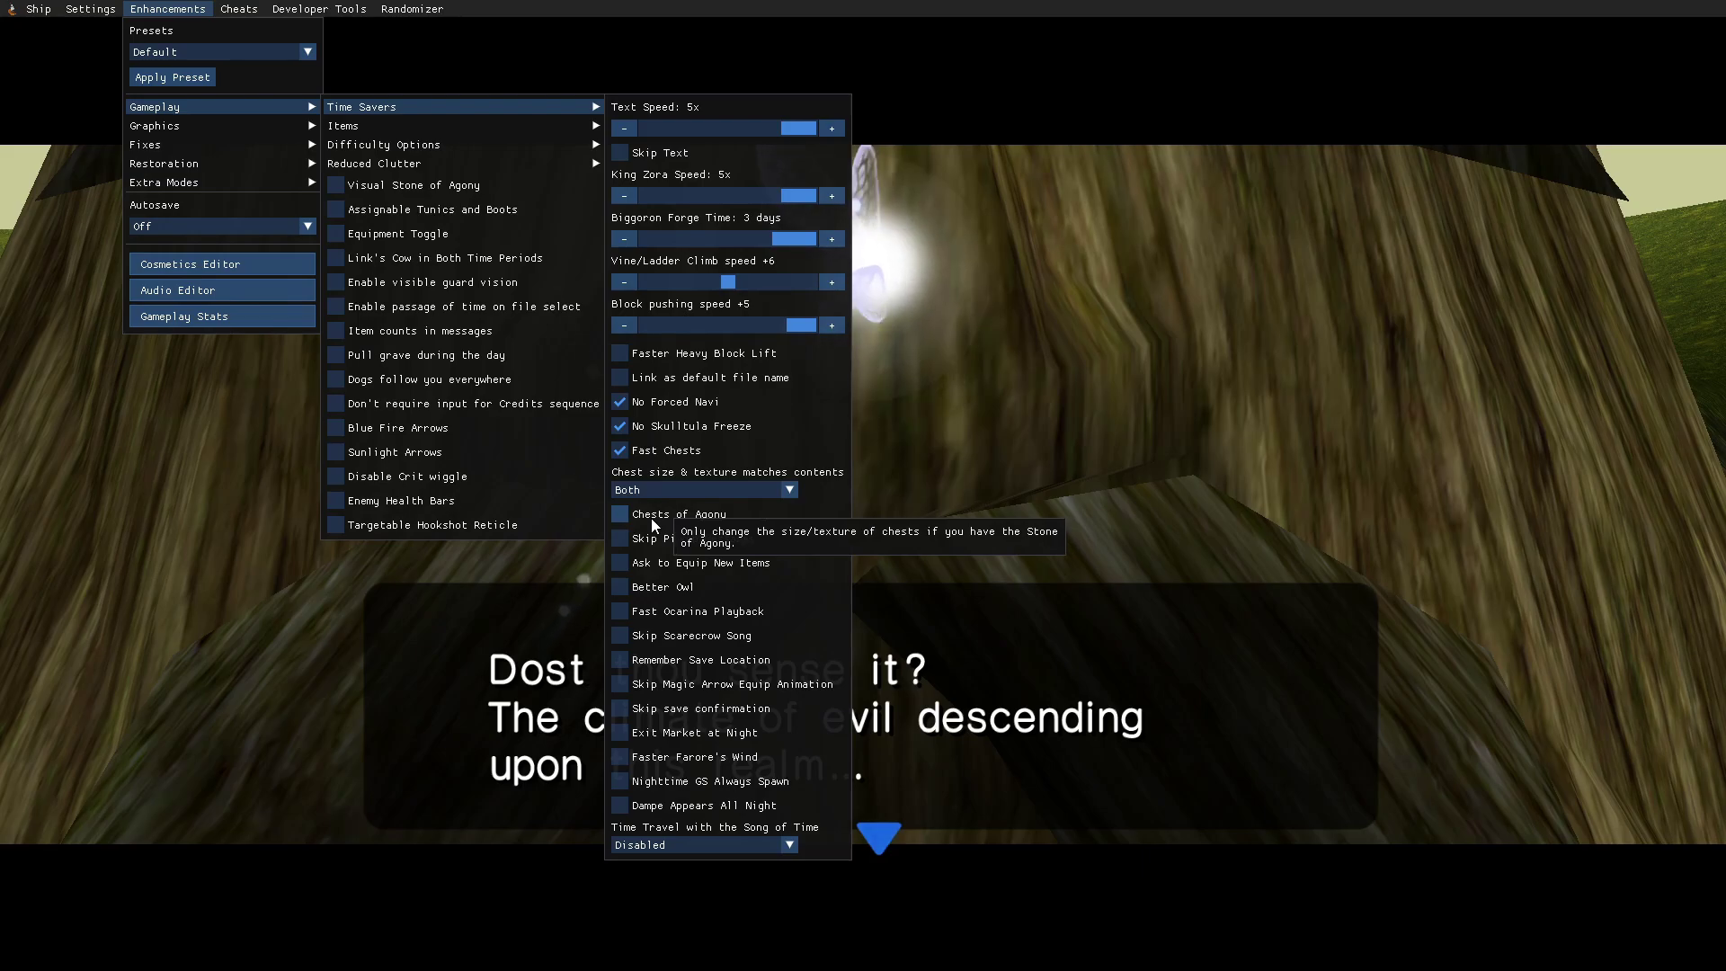
pyautogui.click(622, 514)
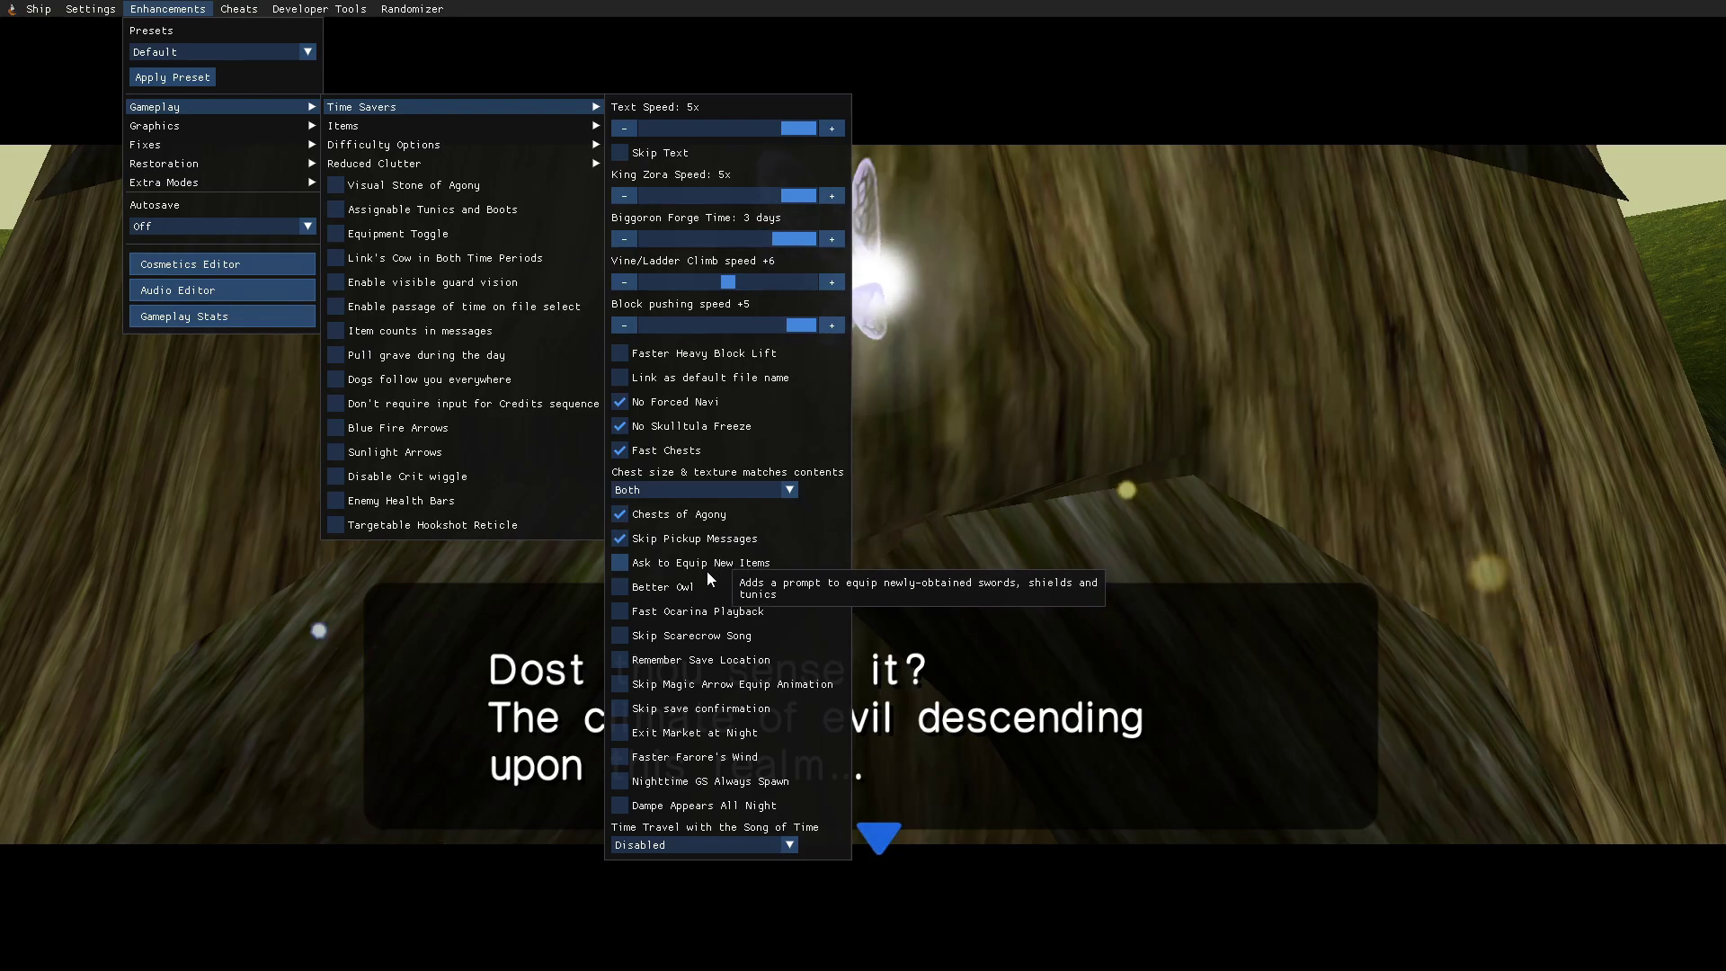
# Step: Enable the Better Owl, Remember Save Location, Skip Scarecrow Song and Fast Ocarina Playback time savers
pyautogui.click(619, 586)
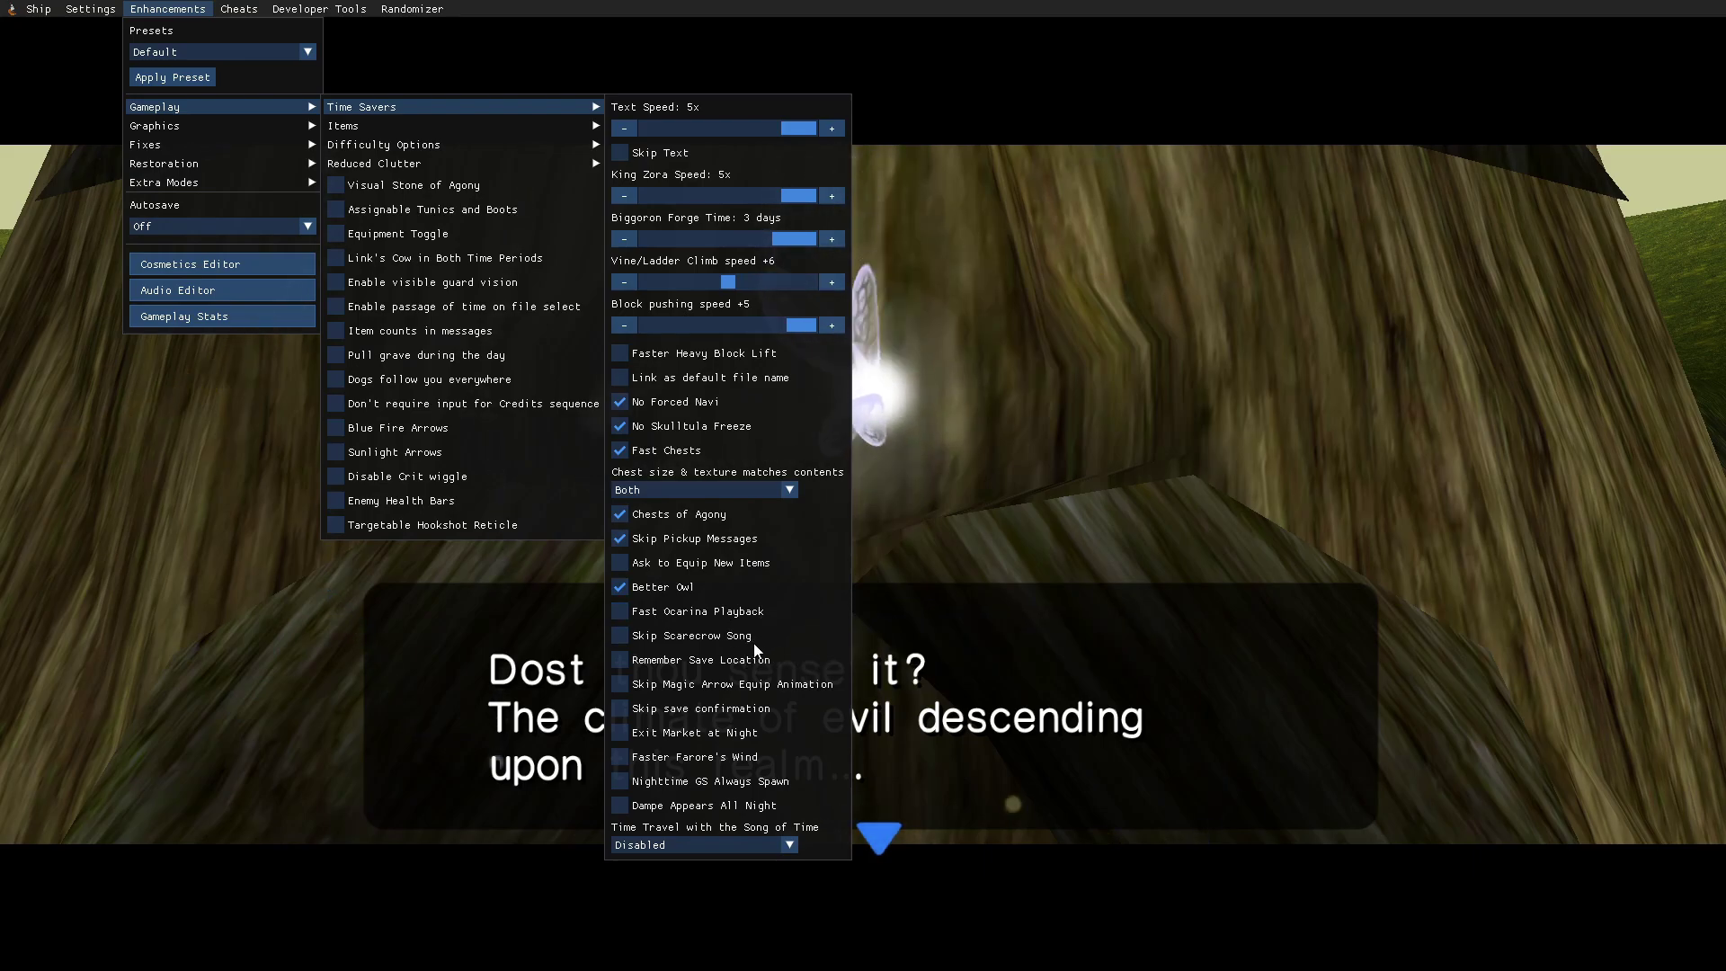
pyautogui.click(634, 664)
pyautogui.click(619, 638)
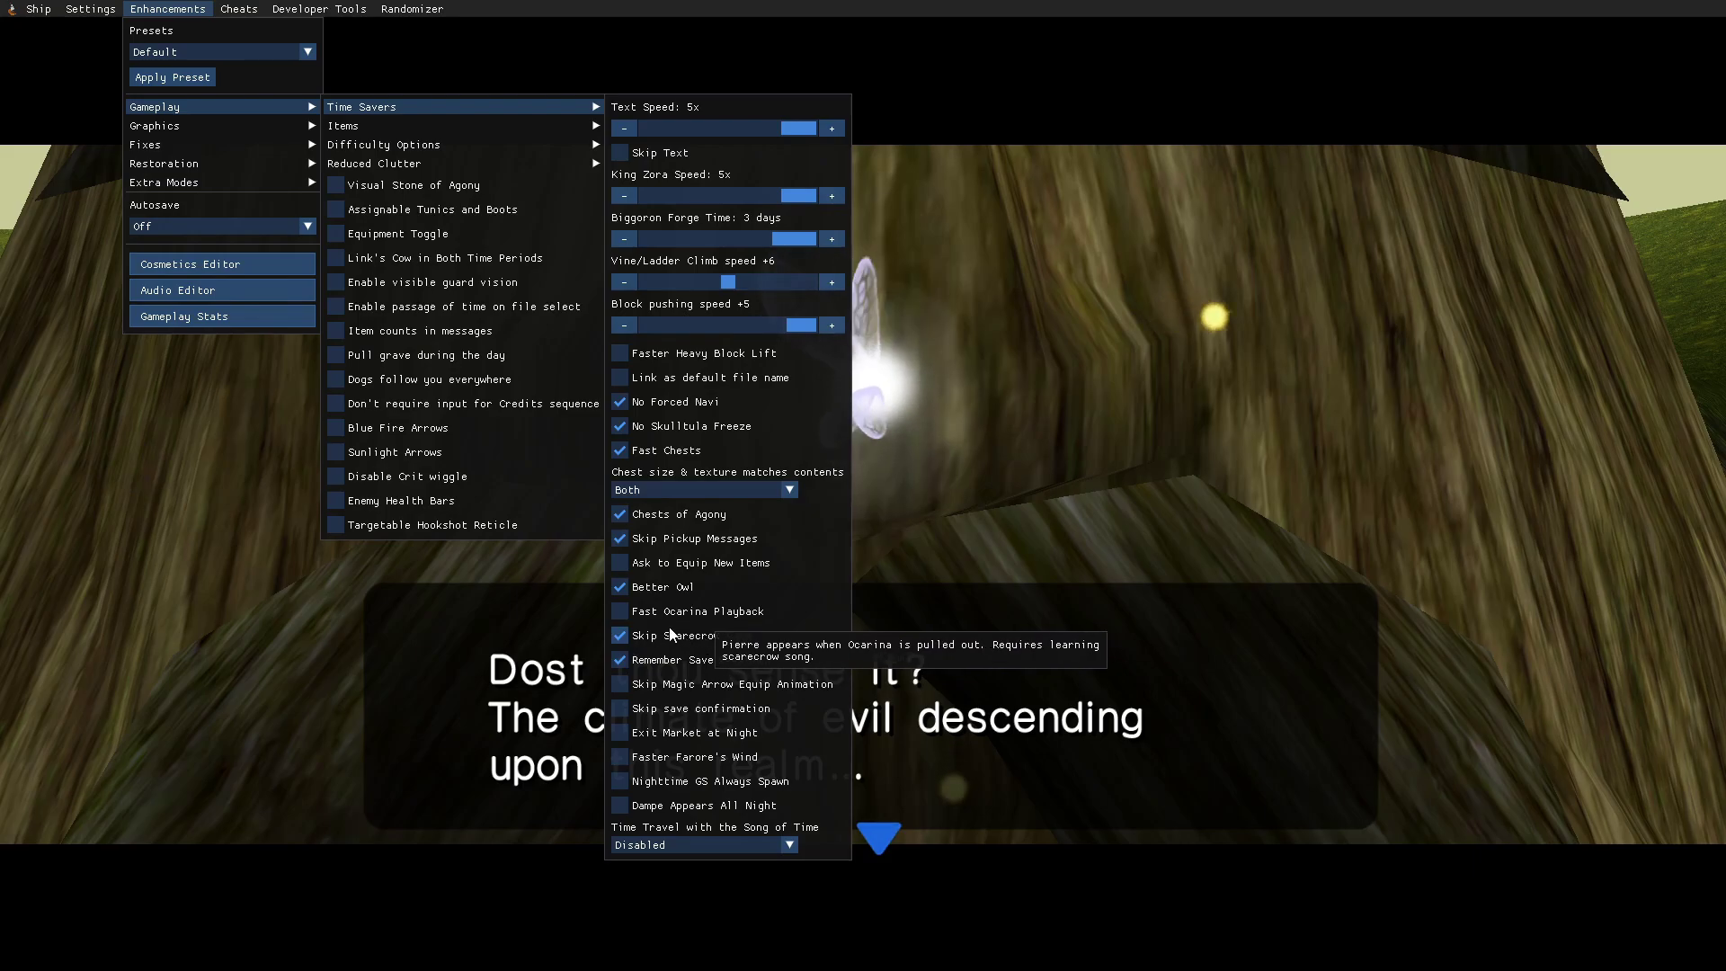
pyautogui.click(620, 612)
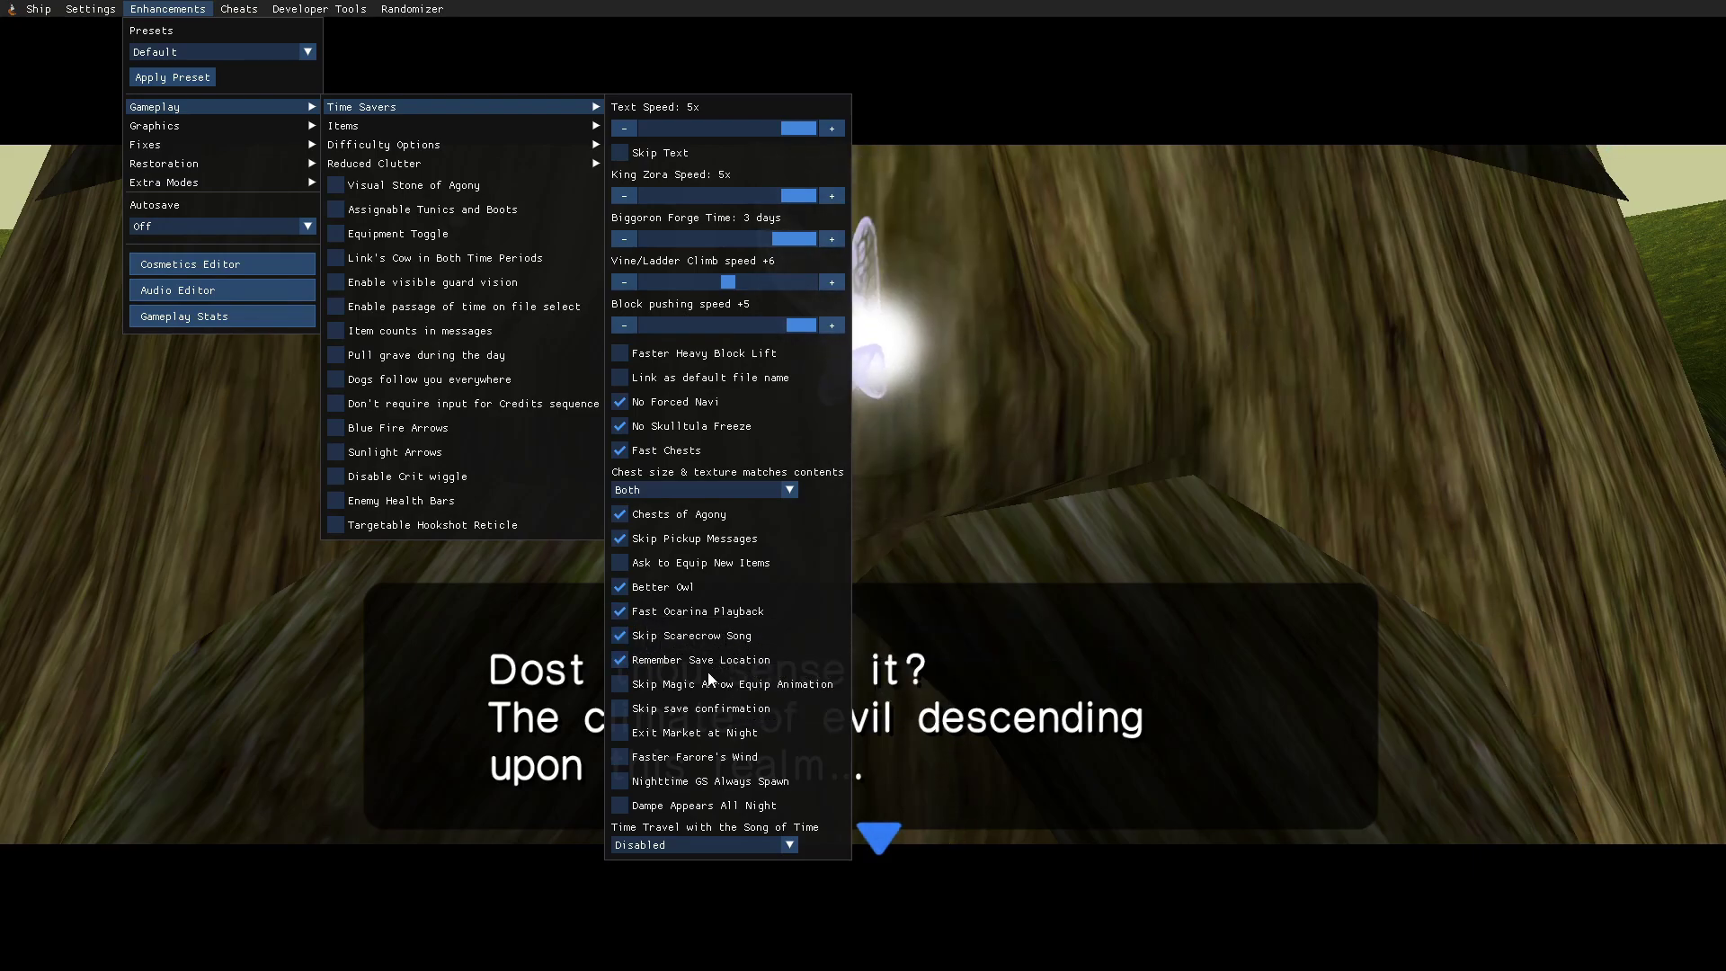
# Step: Enable Skip Magic Arrow Equip Animation, Skip save confirmation, Faster Farore's Wind and Dampe Appears All Night
pyautogui.click(620, 685)
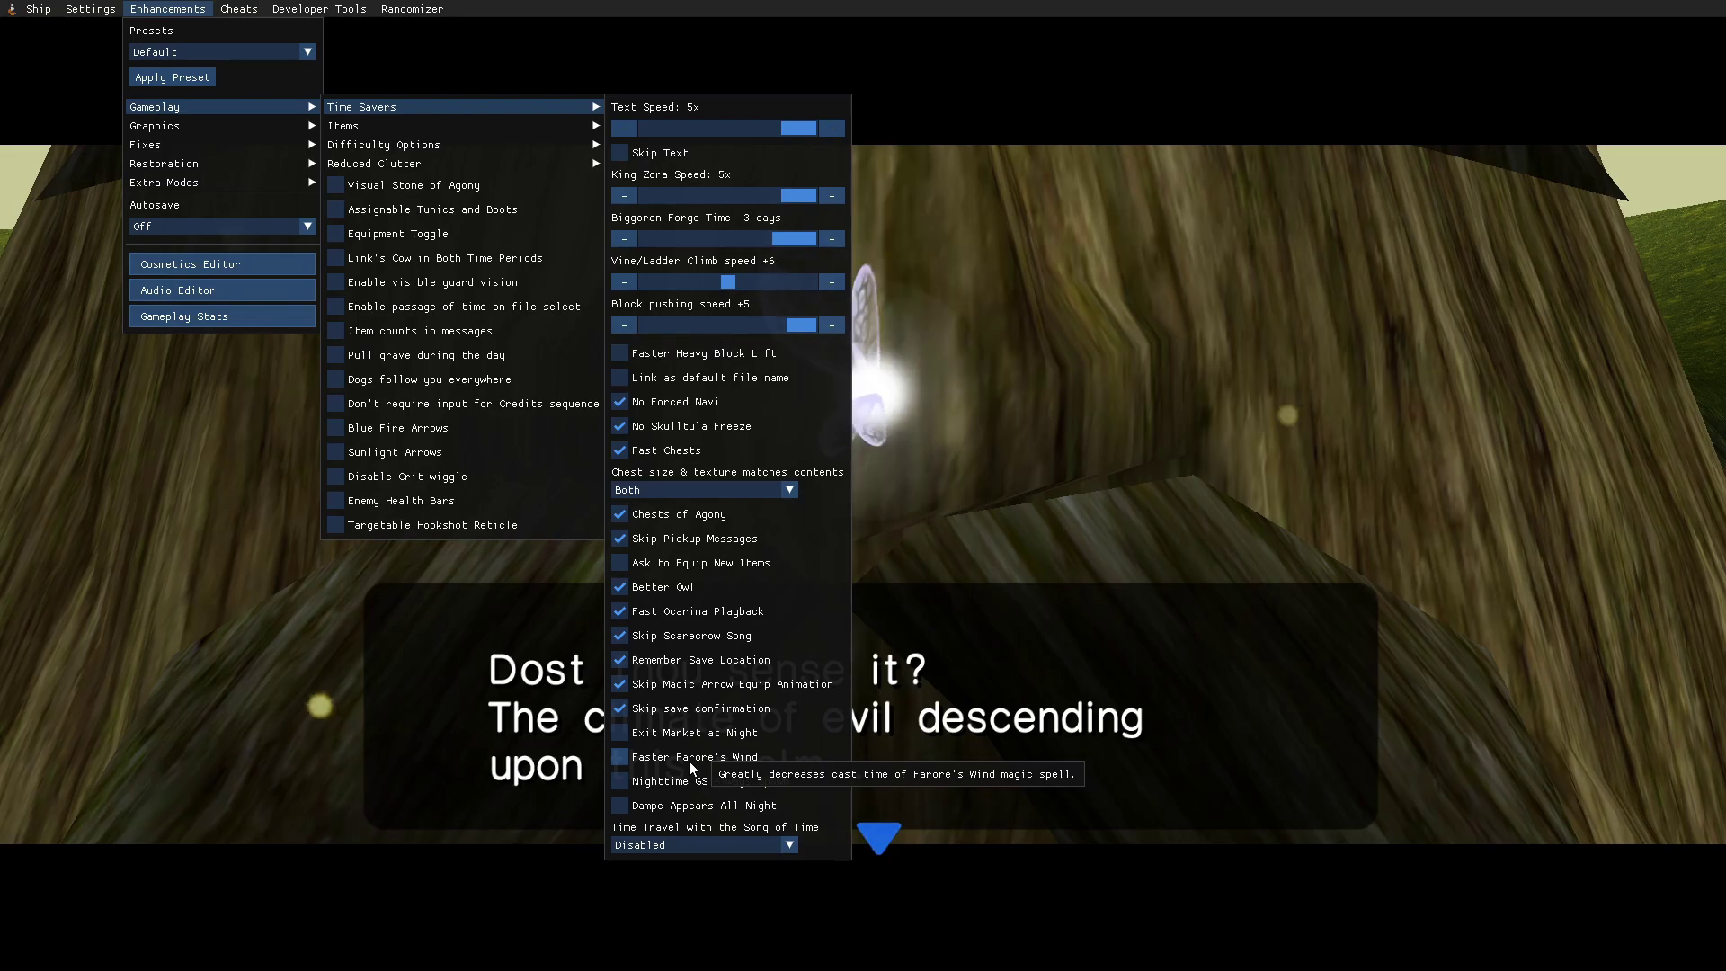
pyautogui.click(623, 753)
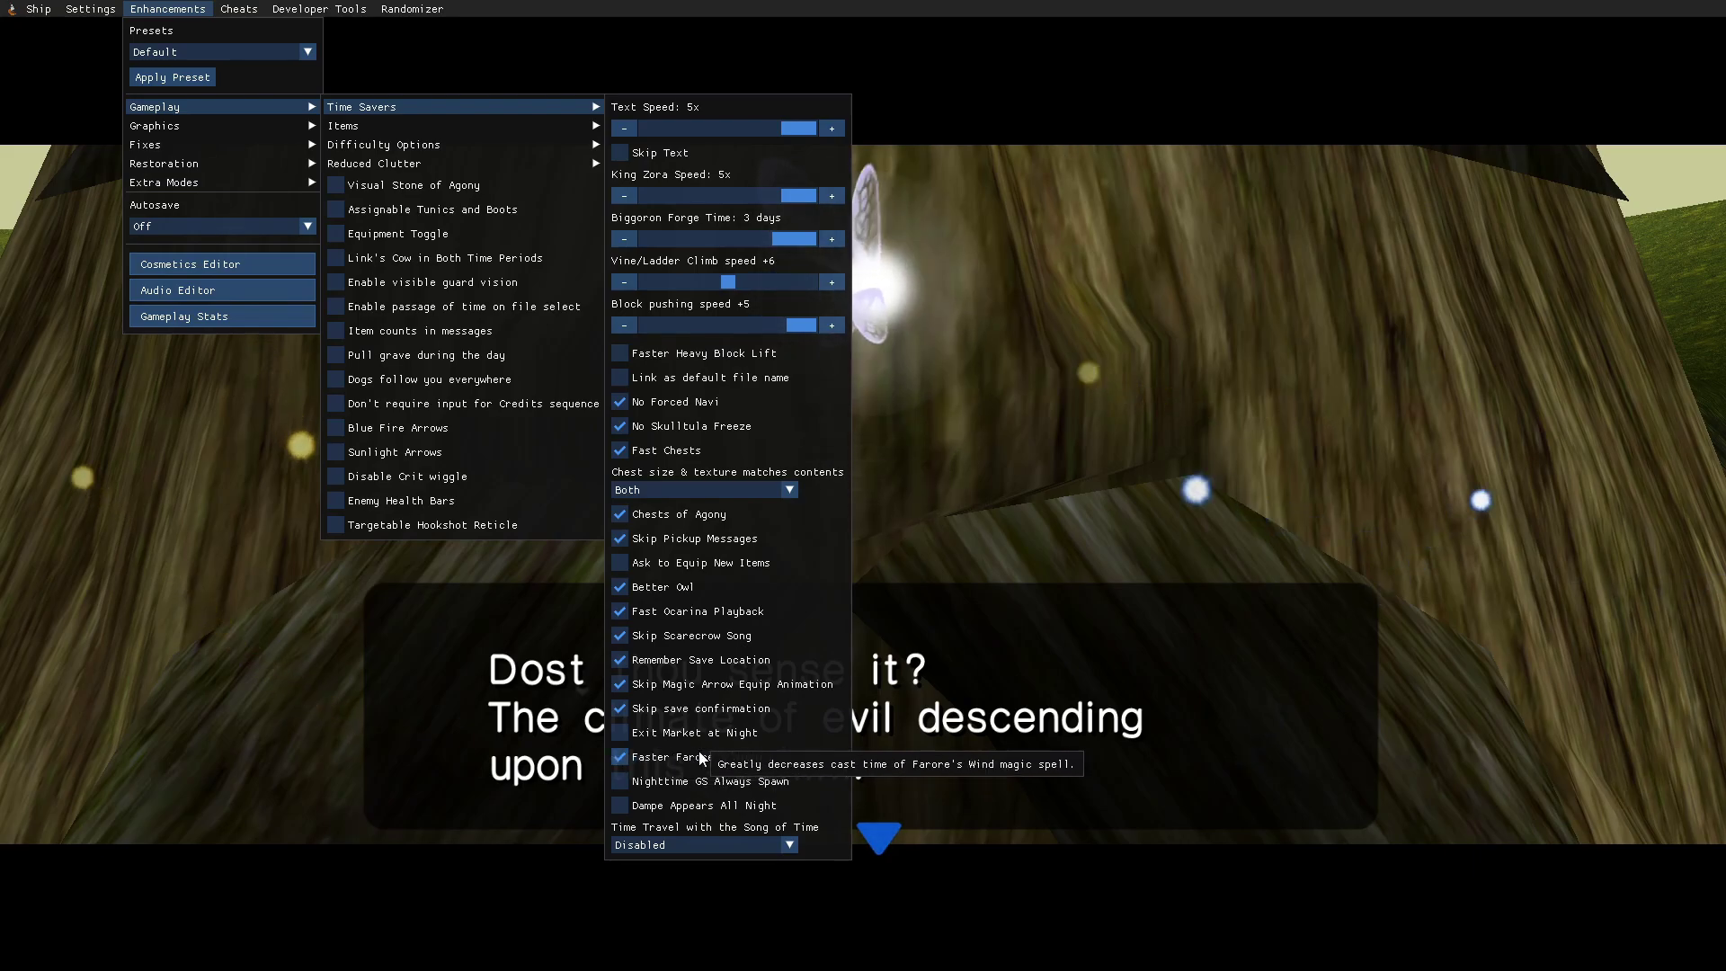
pyautogui.click(622, 805)
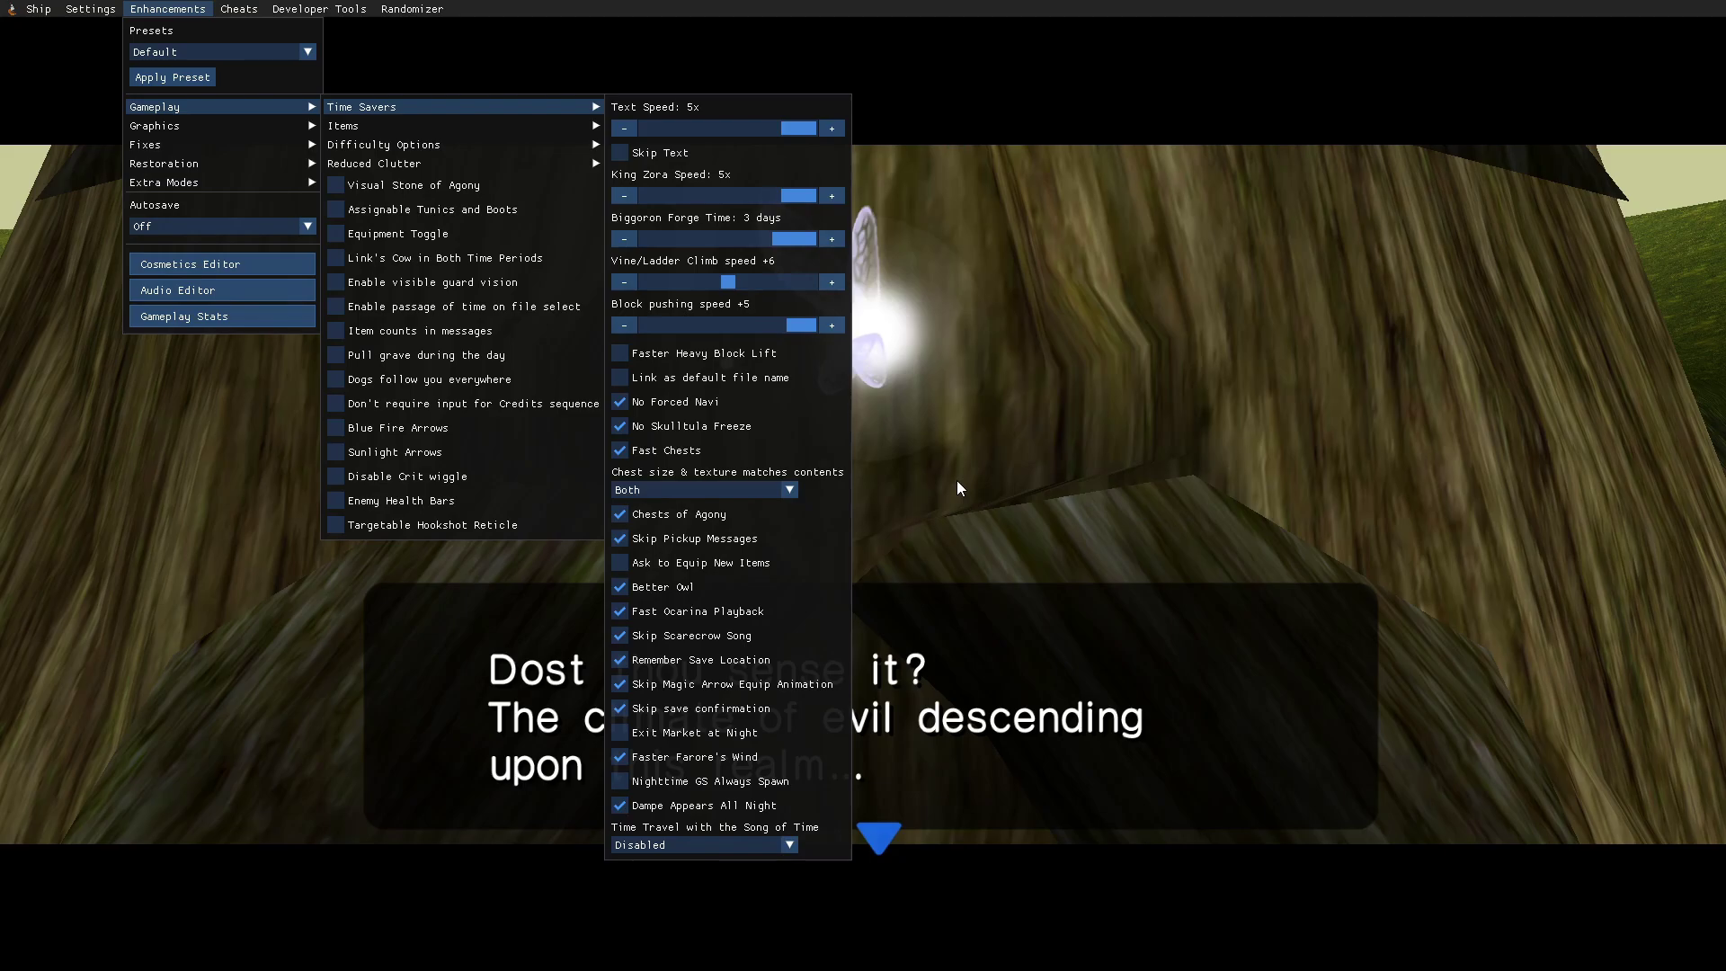
# Step: In the Items enhancements, enable the bow/slingshot aiming reticle and Mask Select in Inventory, and set Bunny Hood Effect to Faster Run & Longer Jump
pyautogui.moveTo(496, 131)
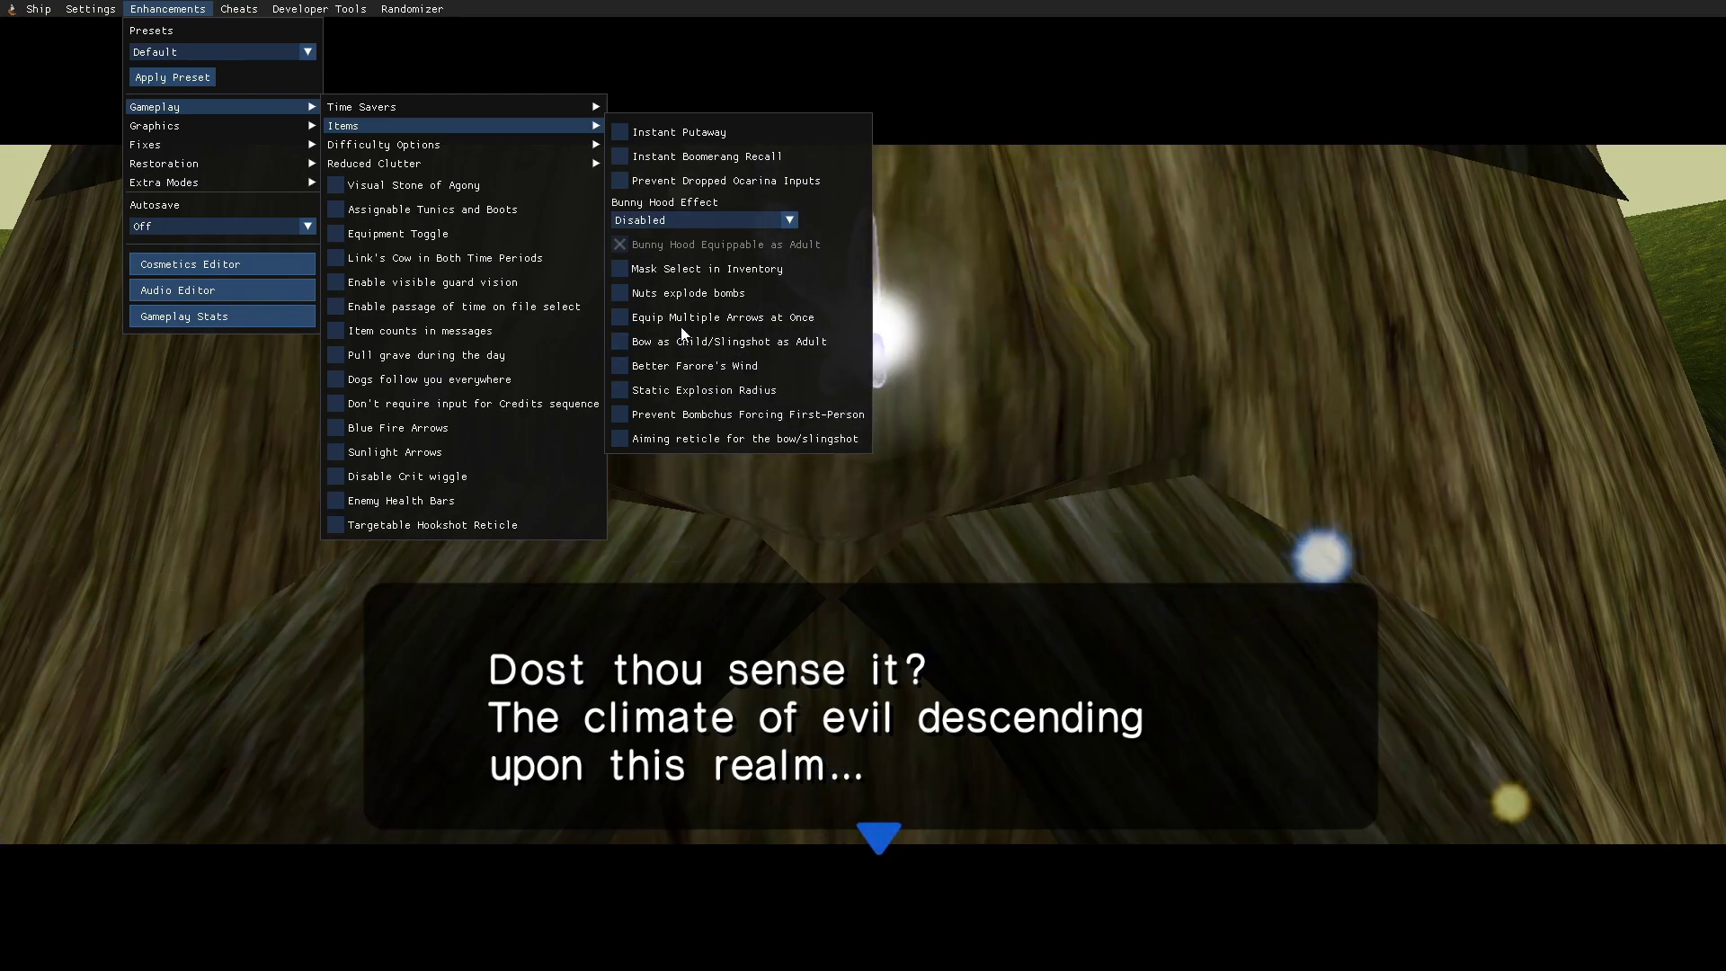
pyautogui.click(620, 440)
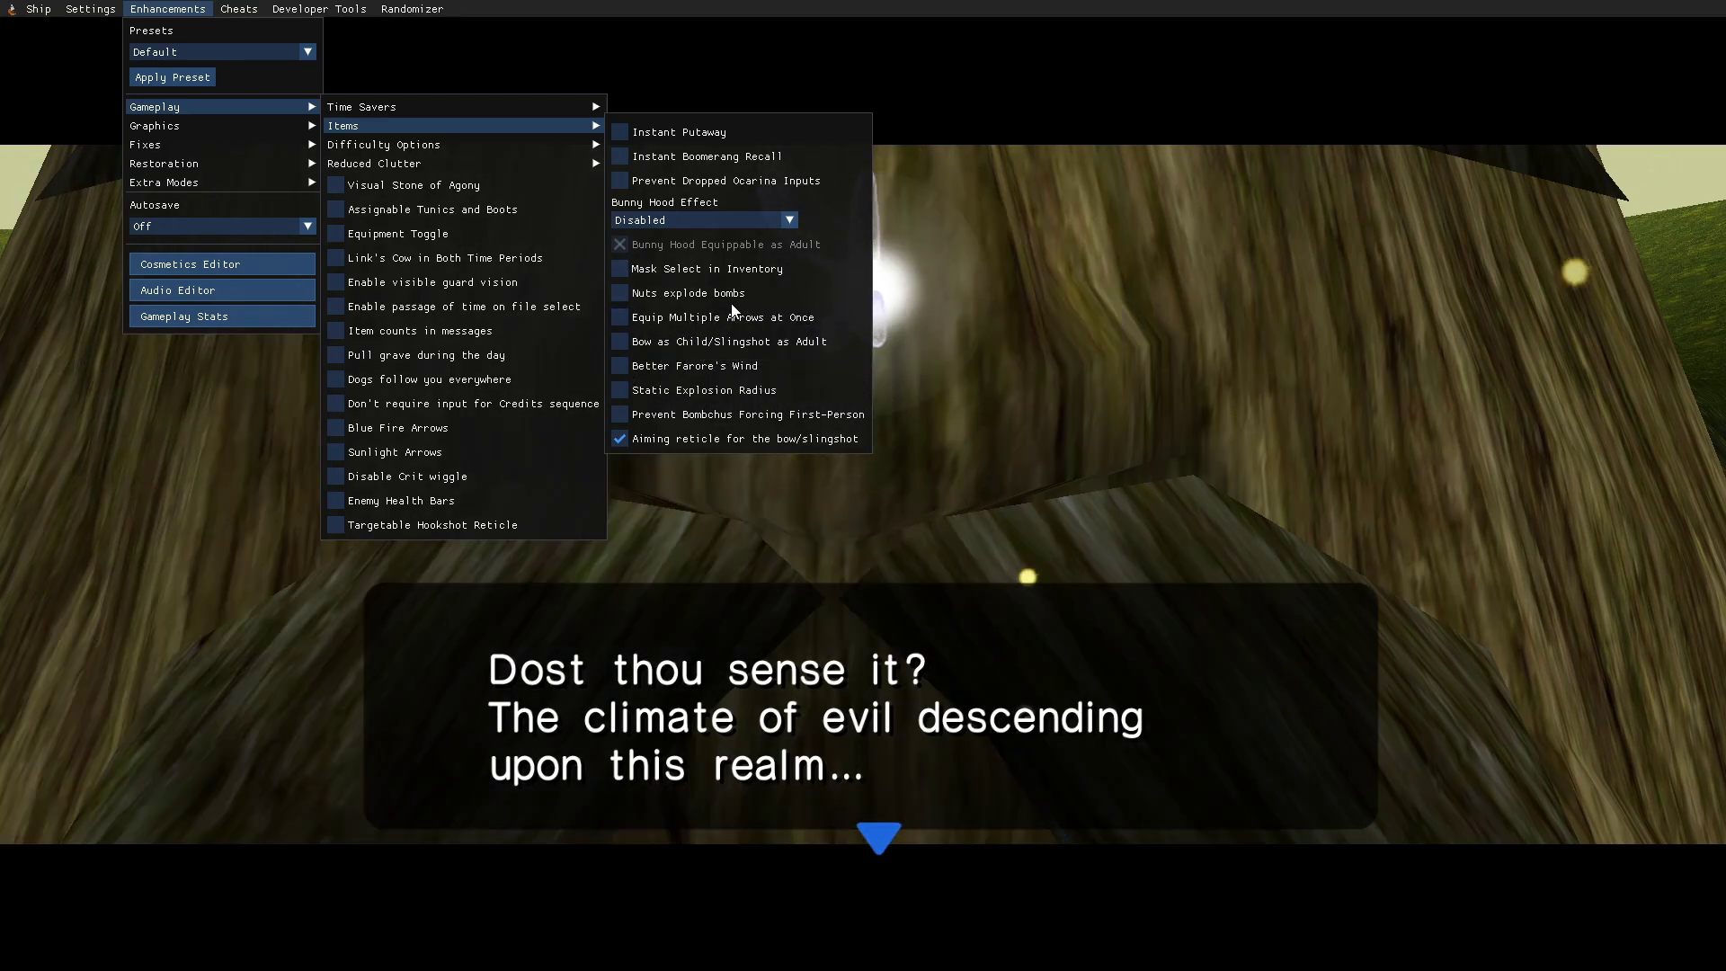
pyautogui.click(622, 267)
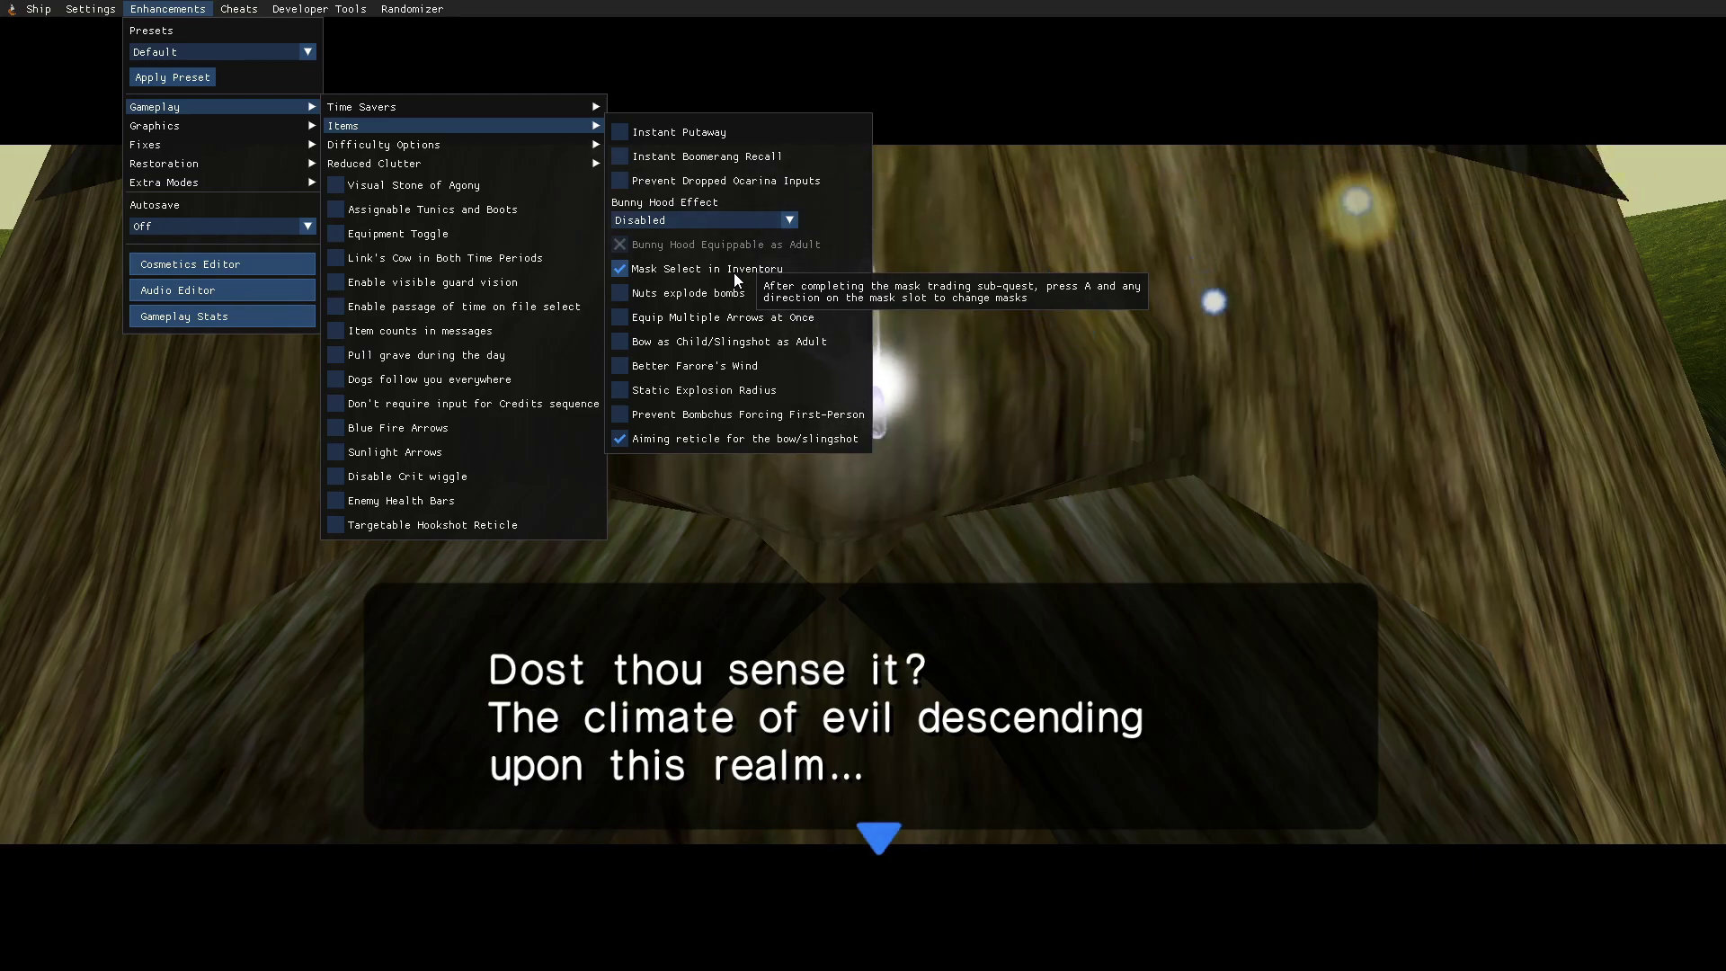
pyautogui.click(781, 220)
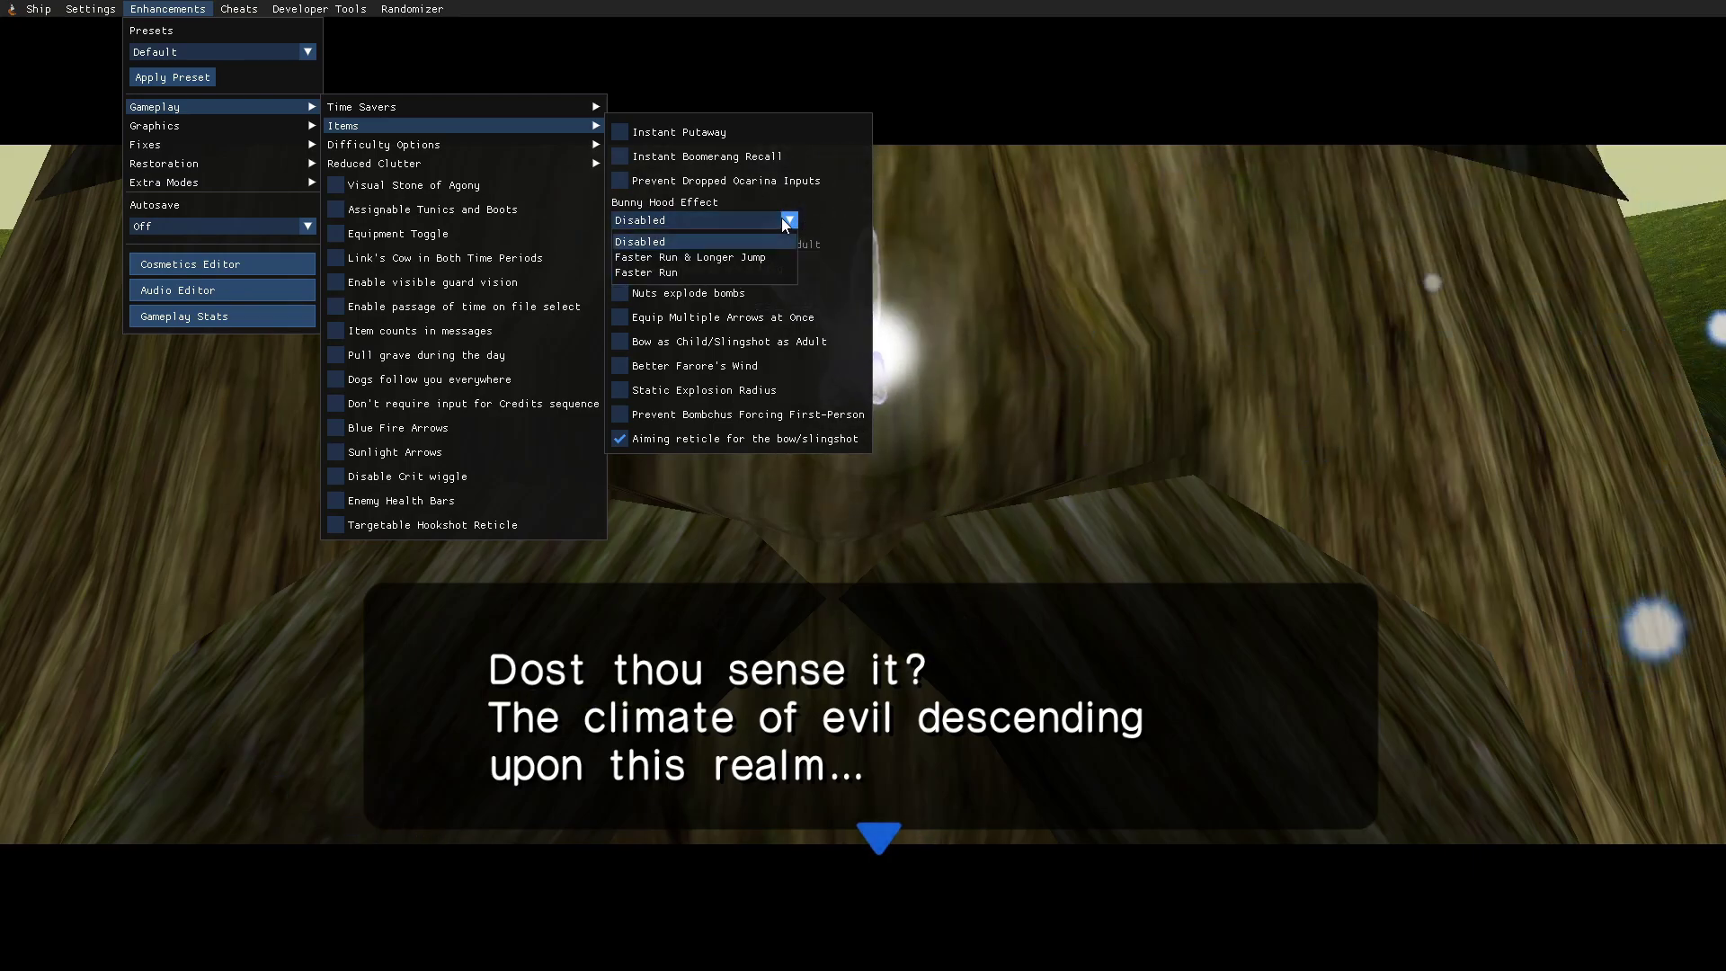
pyautogui.click(753, 256)
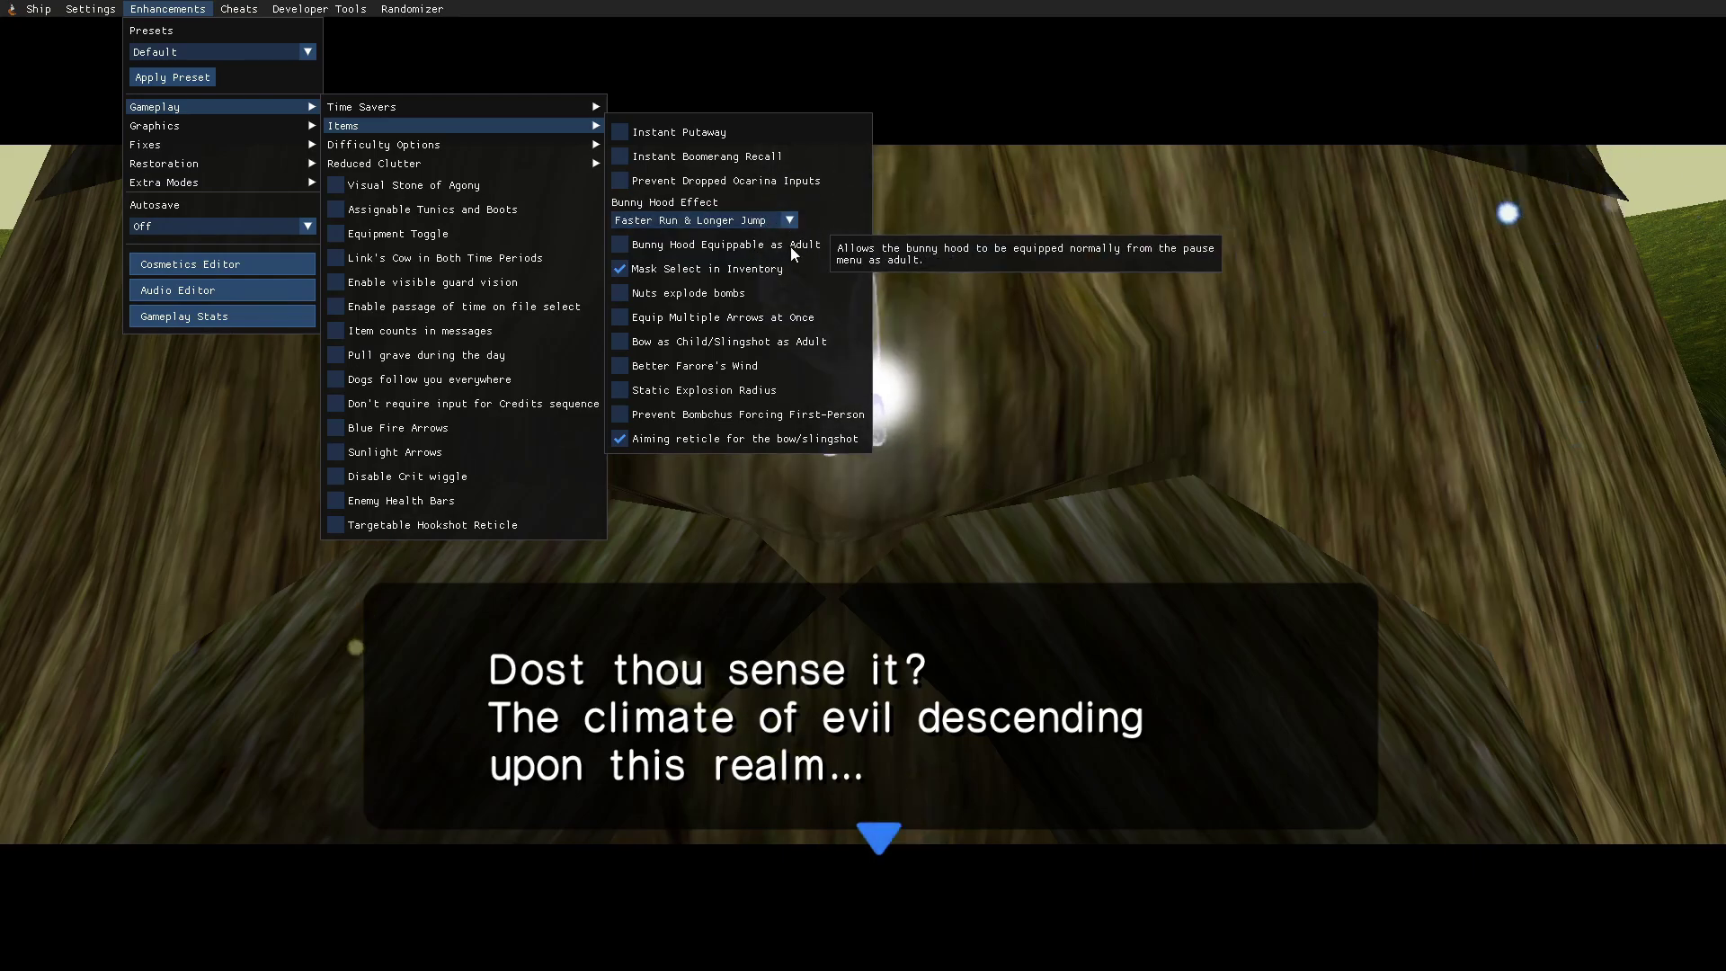
pyautogui.moveTo(245, 121)
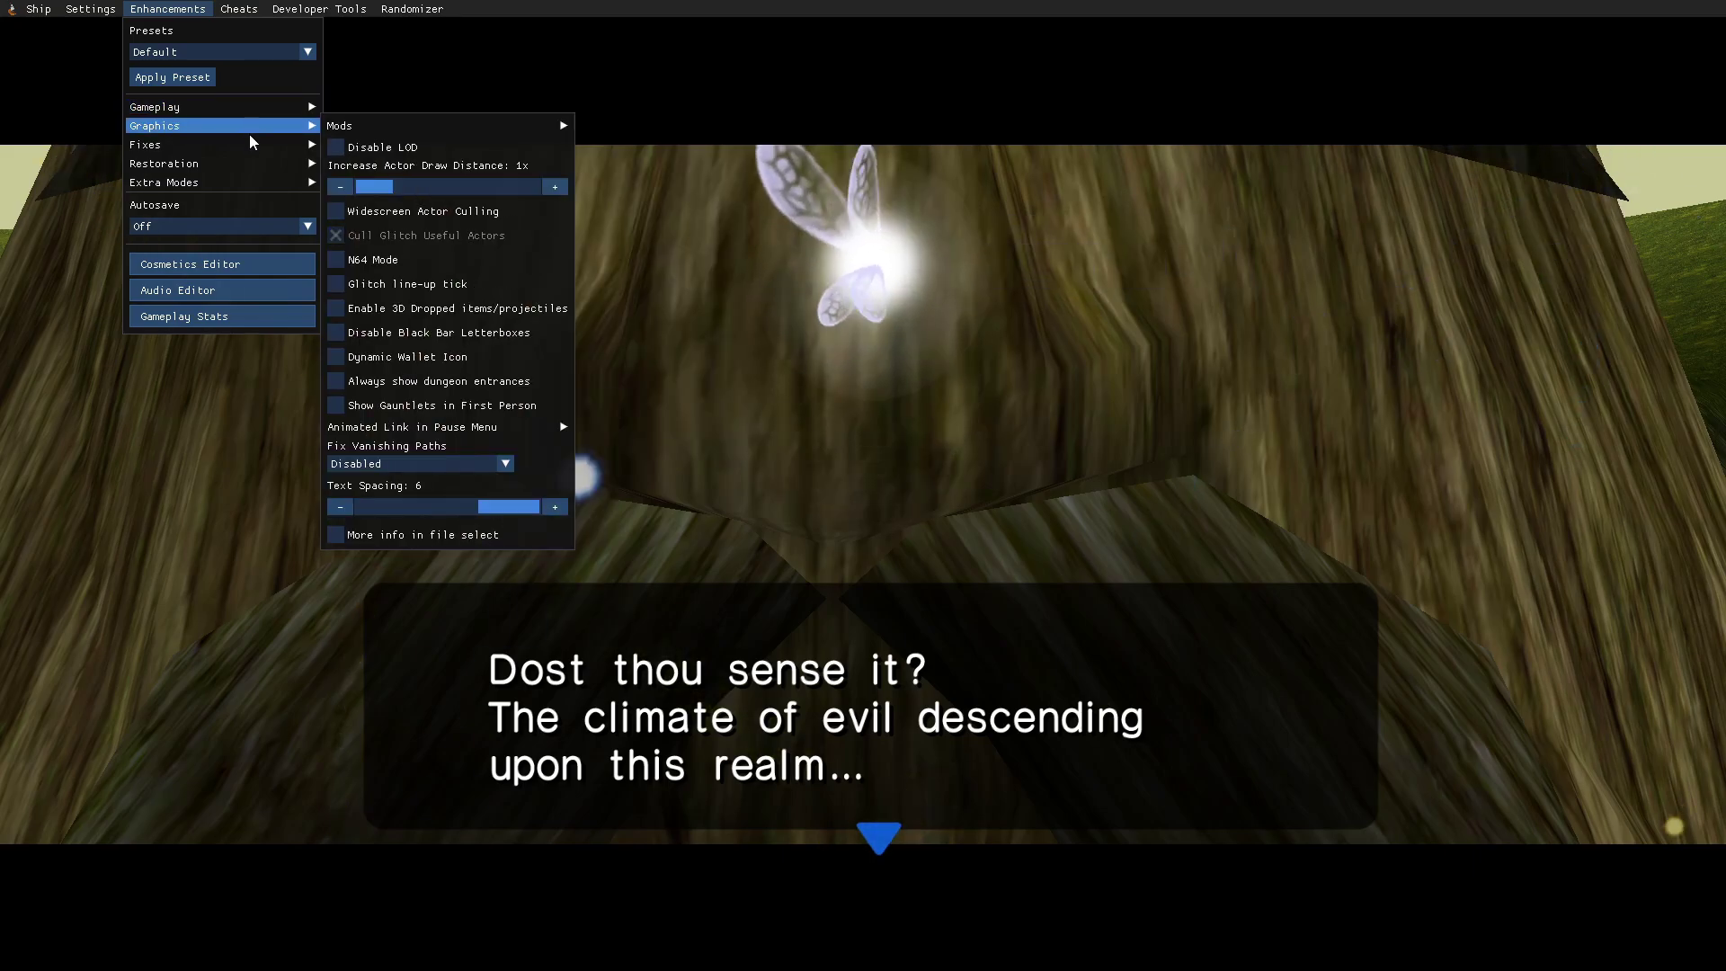
pyautogui.moveTo(255, 163)
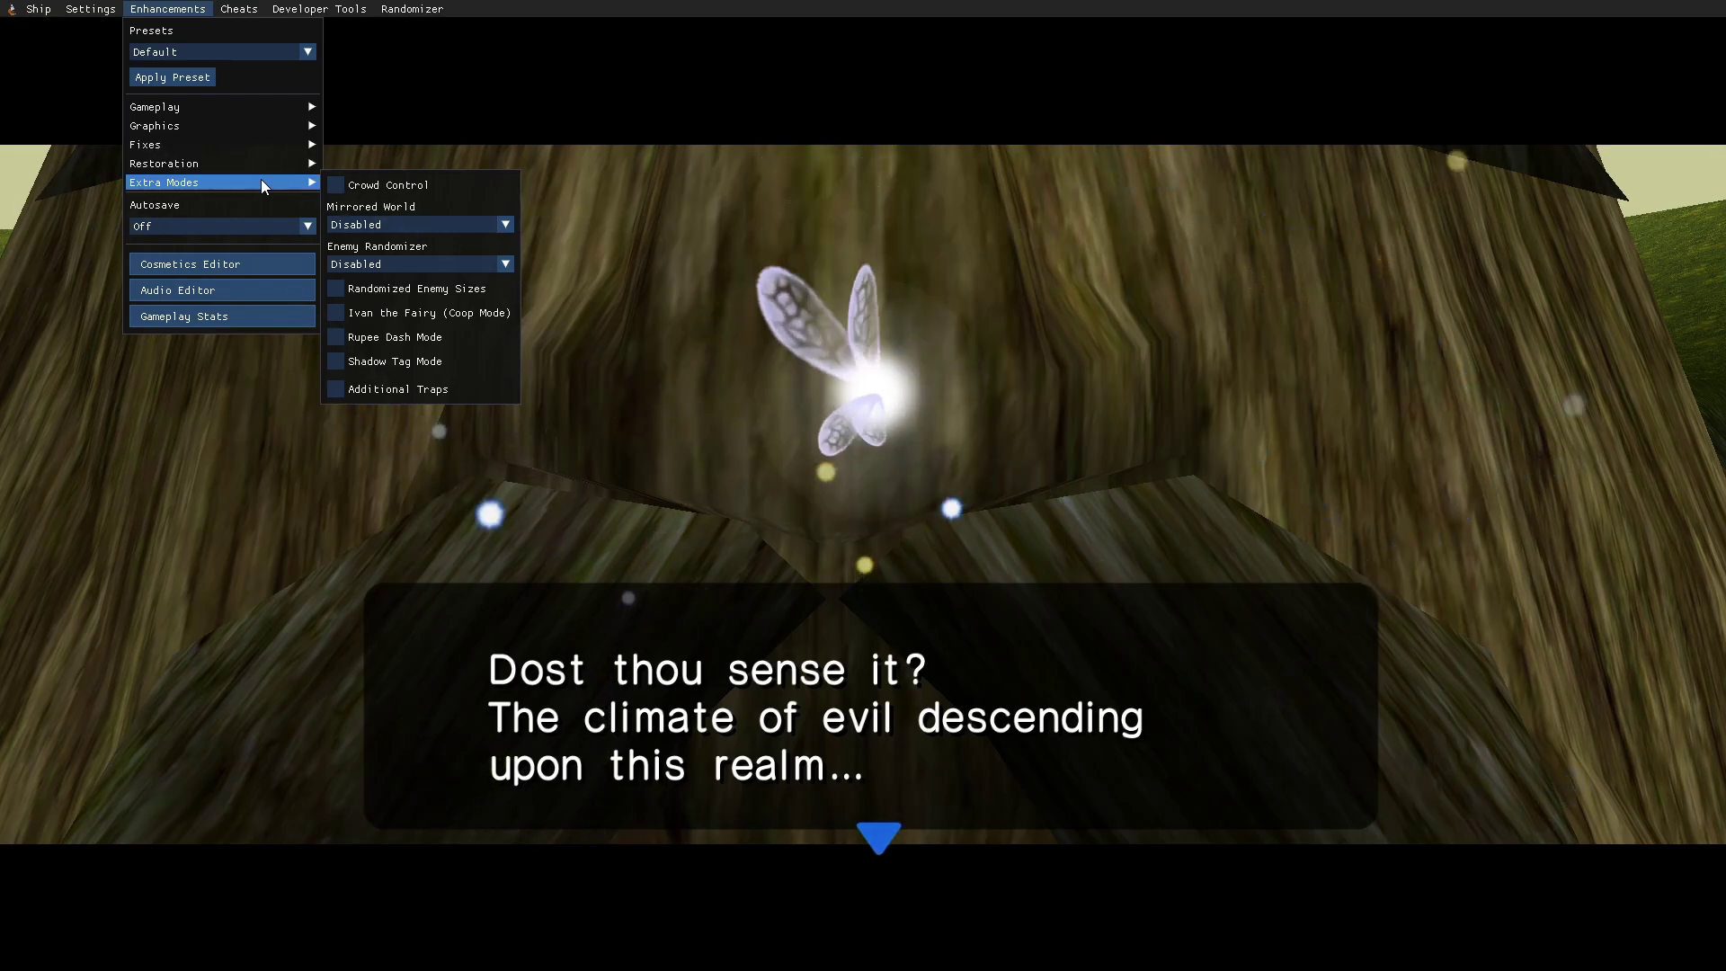
pyautogui.click(261, 182)
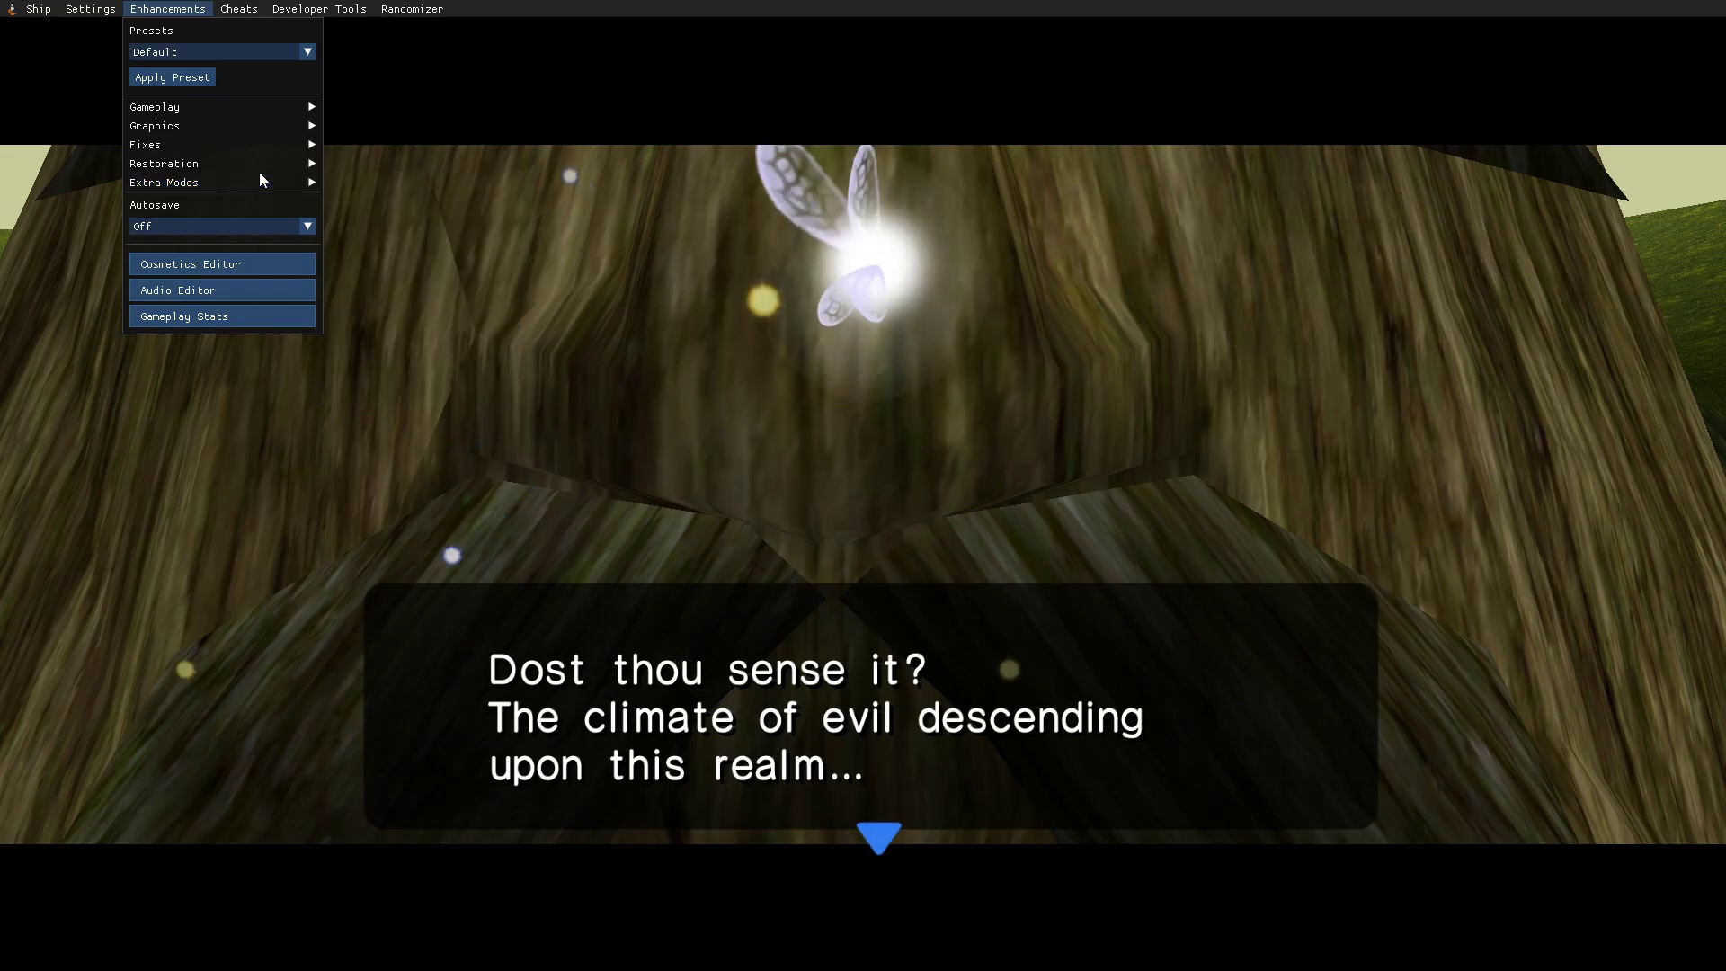
# Step: Set Autosave to New Location + Major Item and look over the available cheats
pyautogui.click(234, 228)
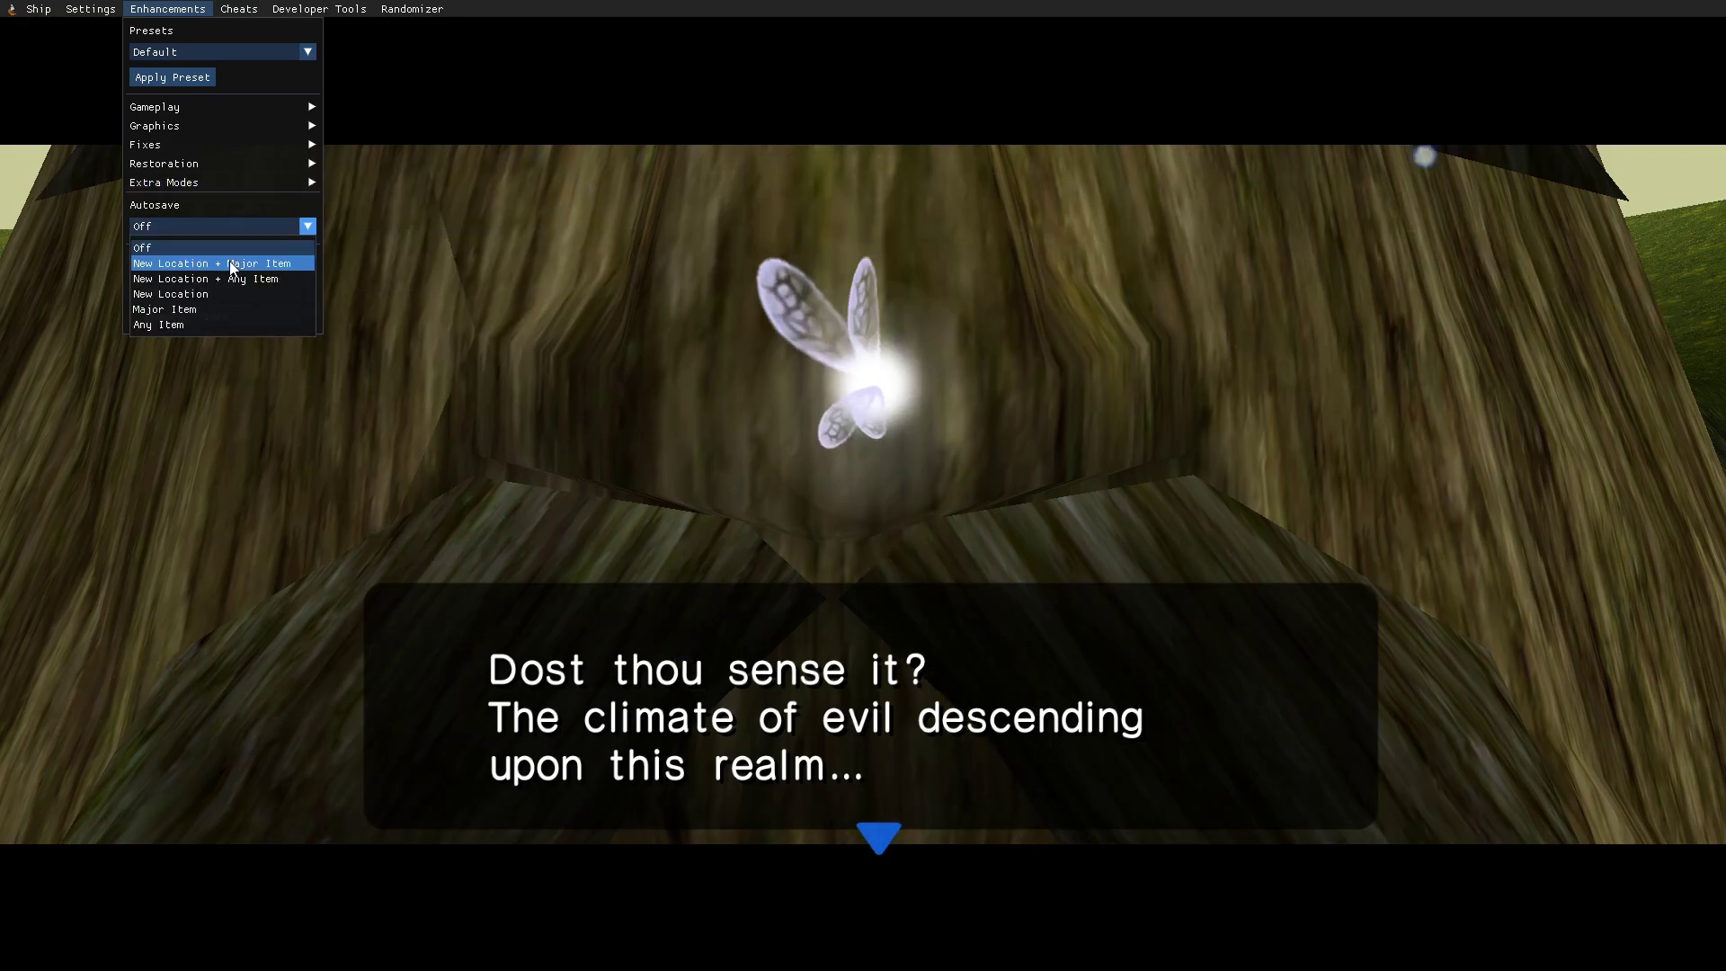
pyautogui.click(240, 266)
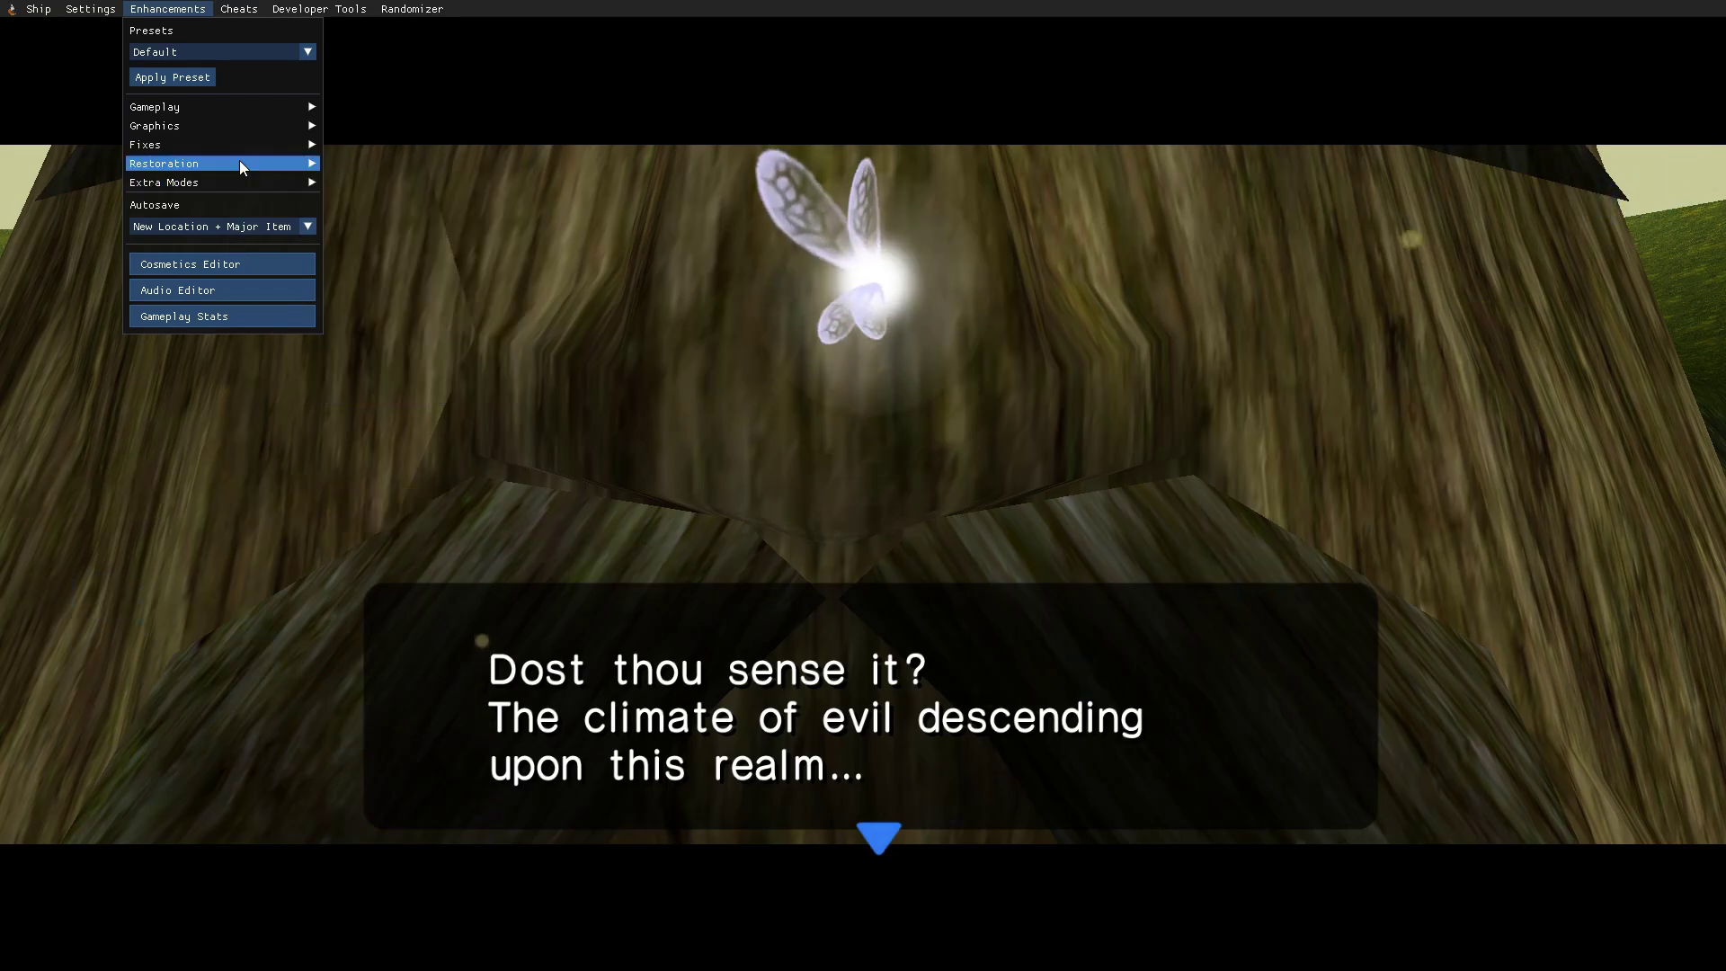
pyautogui.click(239, 9)
pyautogui.click(243, 9)
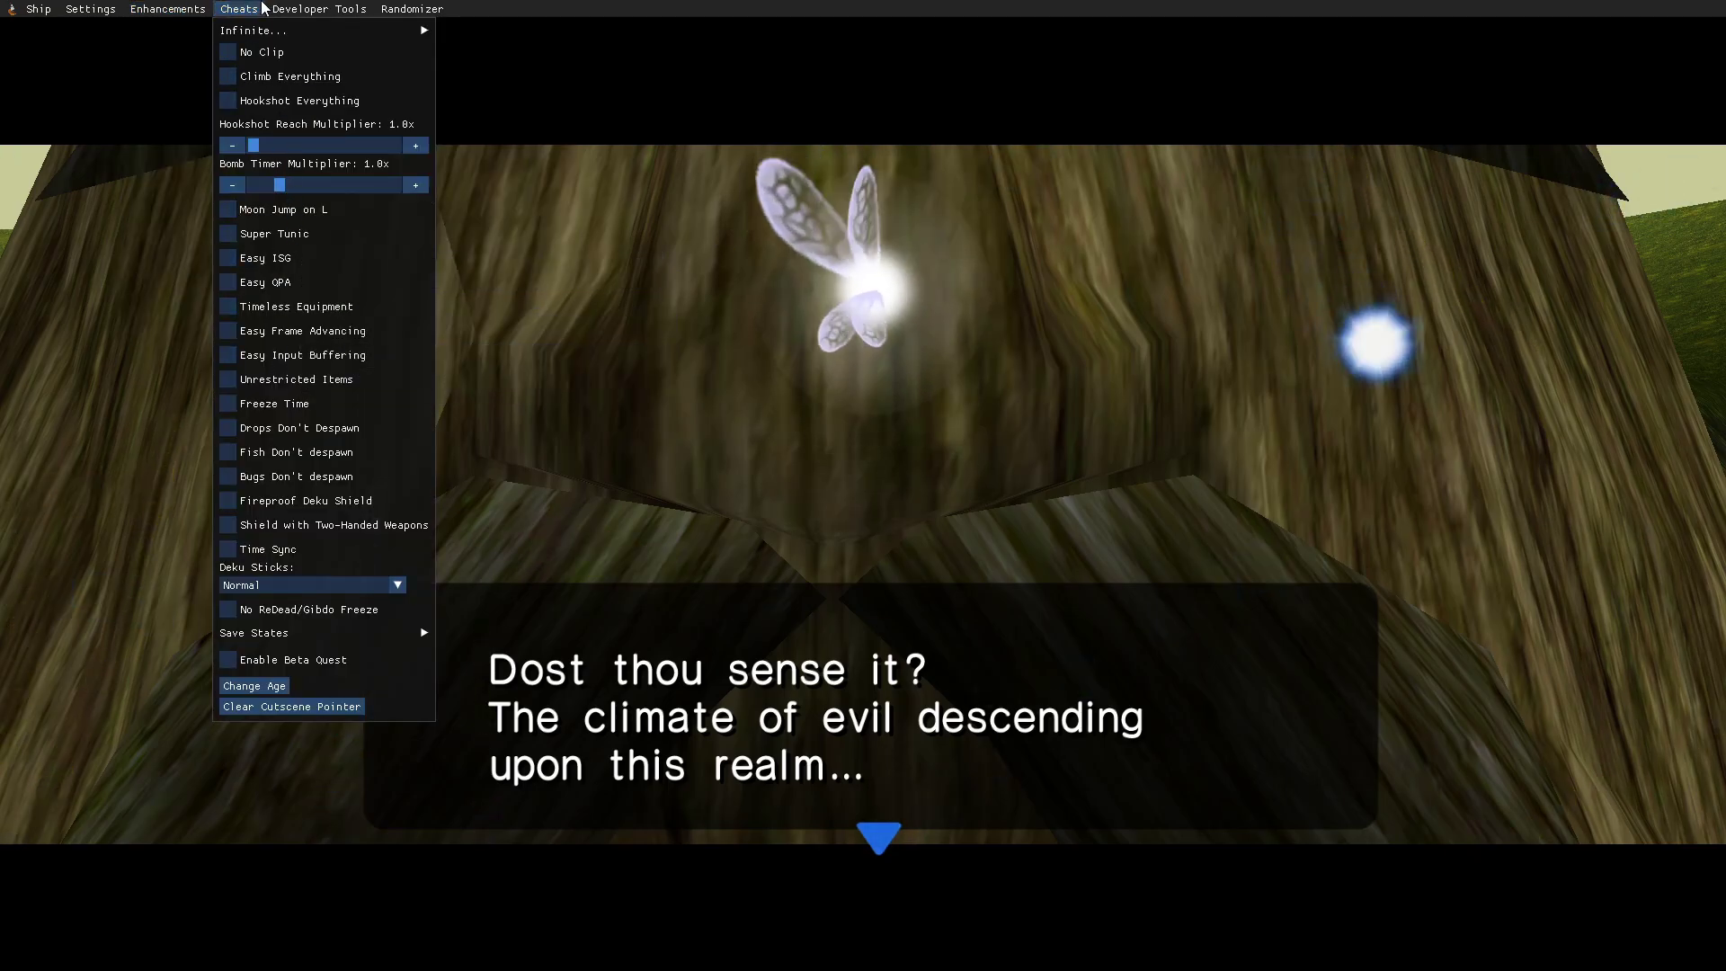
# Step: In the graphics settings, set the frame rate to 60 FPS, the renderer API to OpenGL and enable Vsync
pyautogui.click(87, 10)
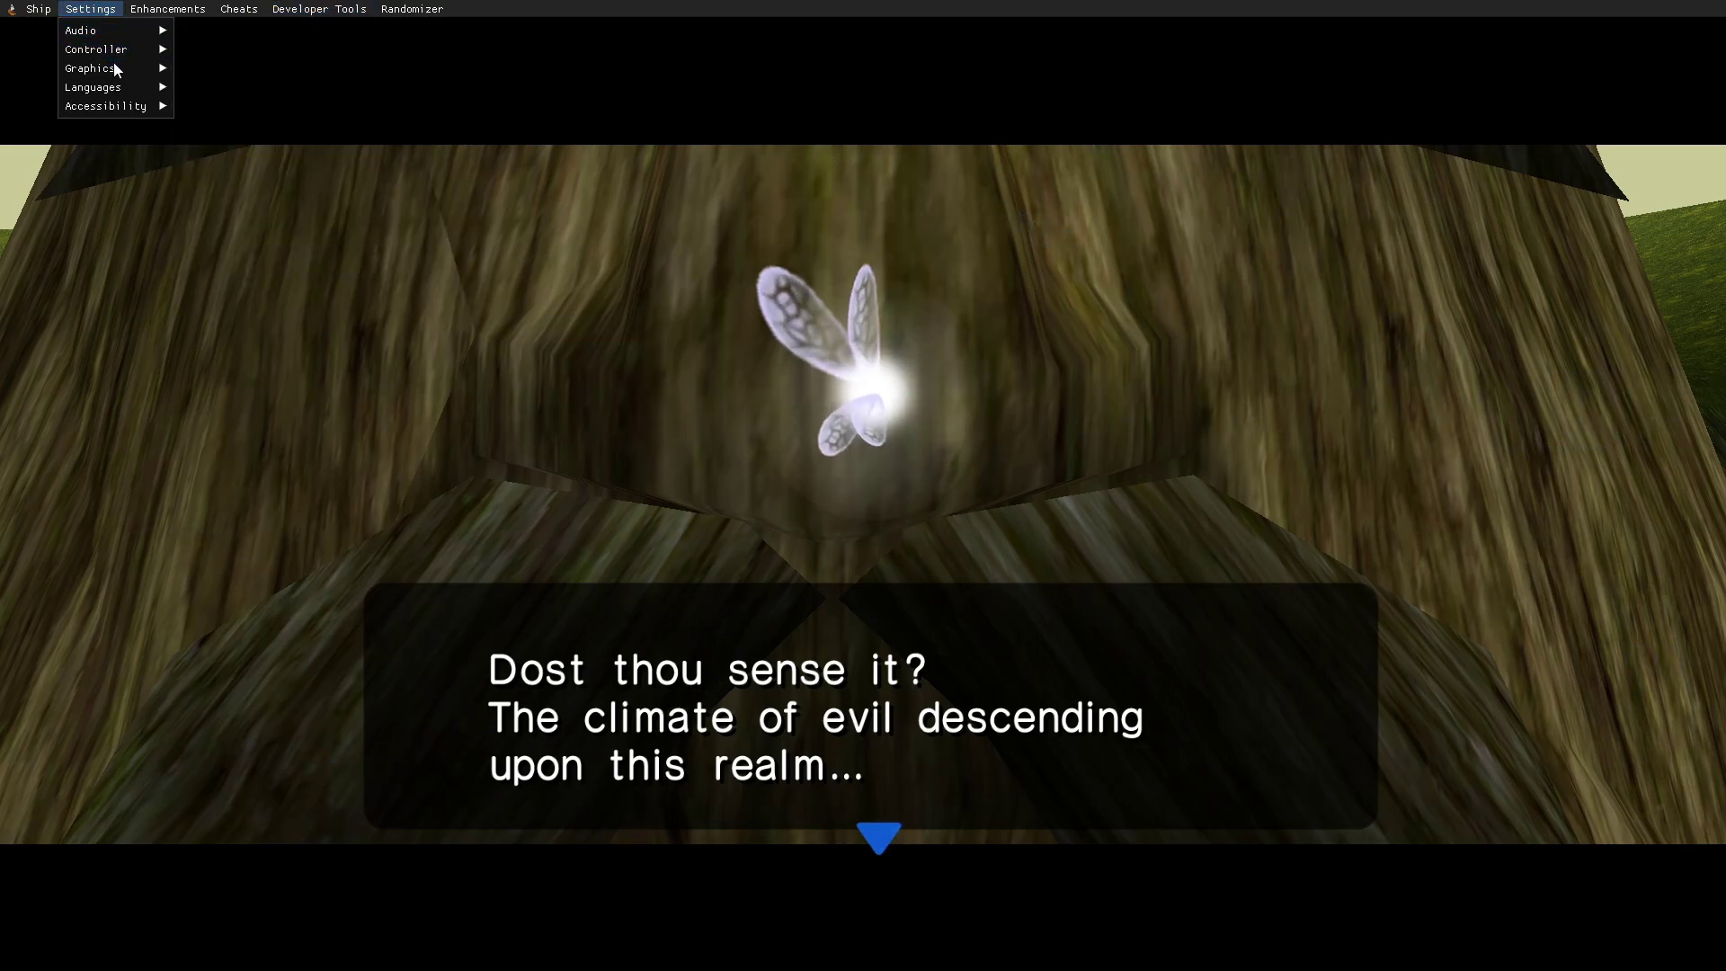
pyautogui.moveTo(115, 63)
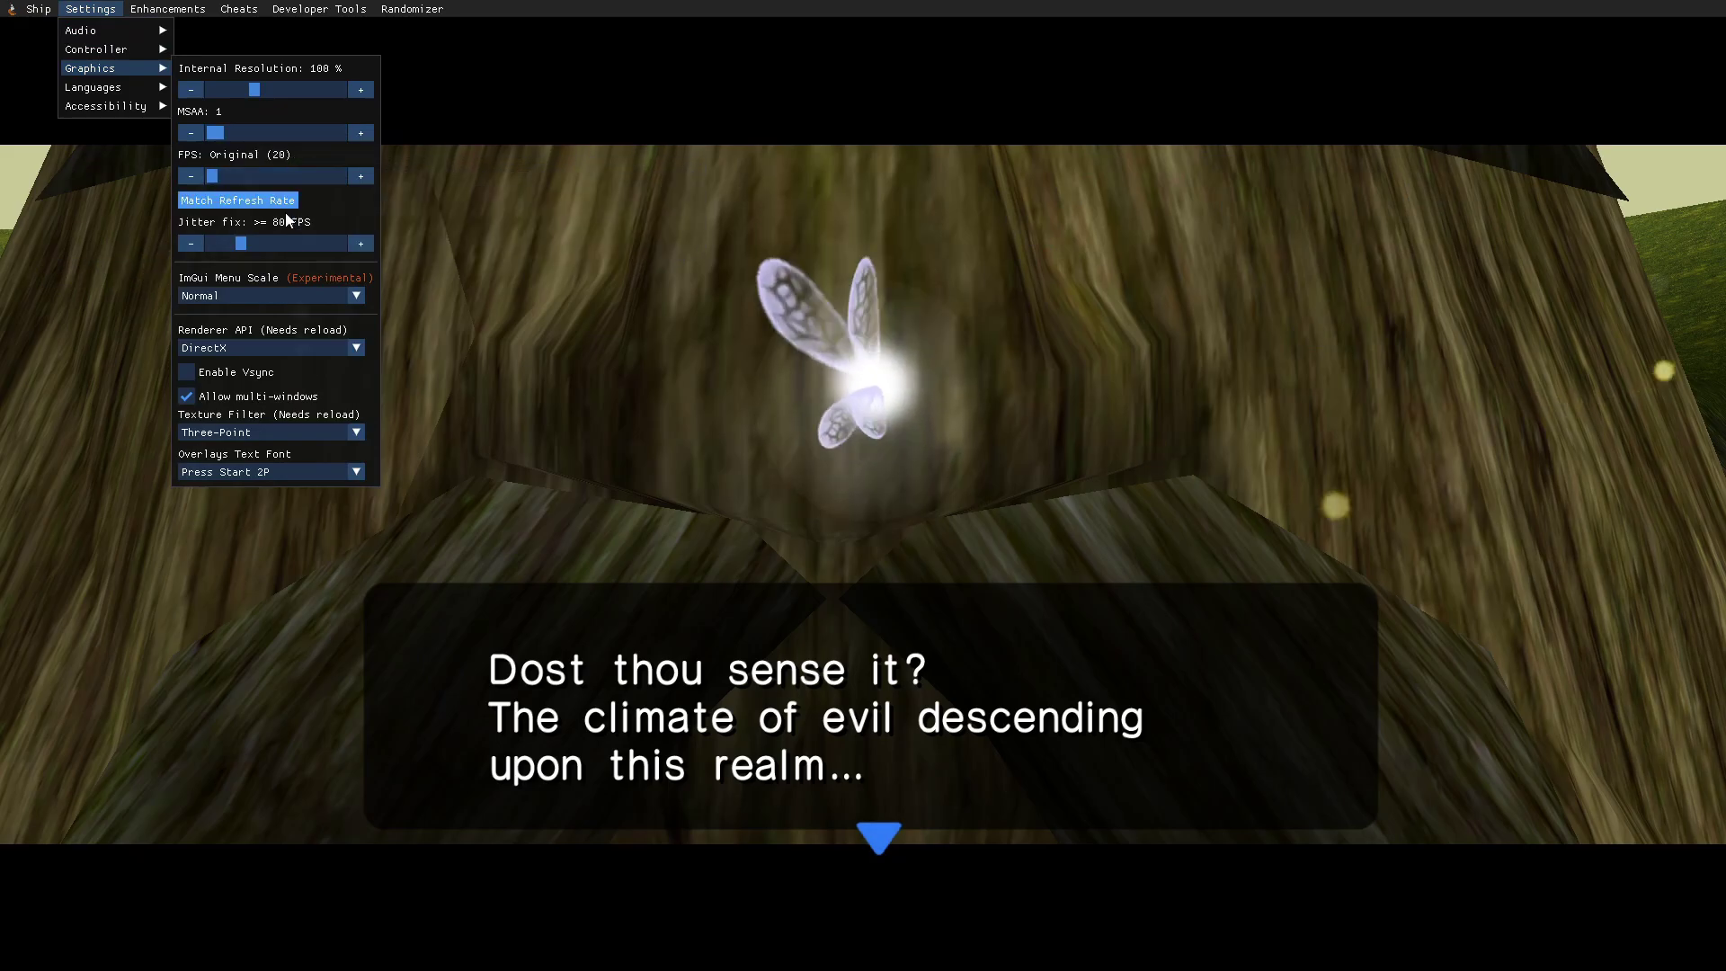
pyautogui.moveTo(214, 175)
pyautogui.mouseDown()
pyautogui.moveTo(250, 182)
pyautogui.moveTo(228, 176)
pyautogui.mouseUp()
pyautogui.click(199, 176)
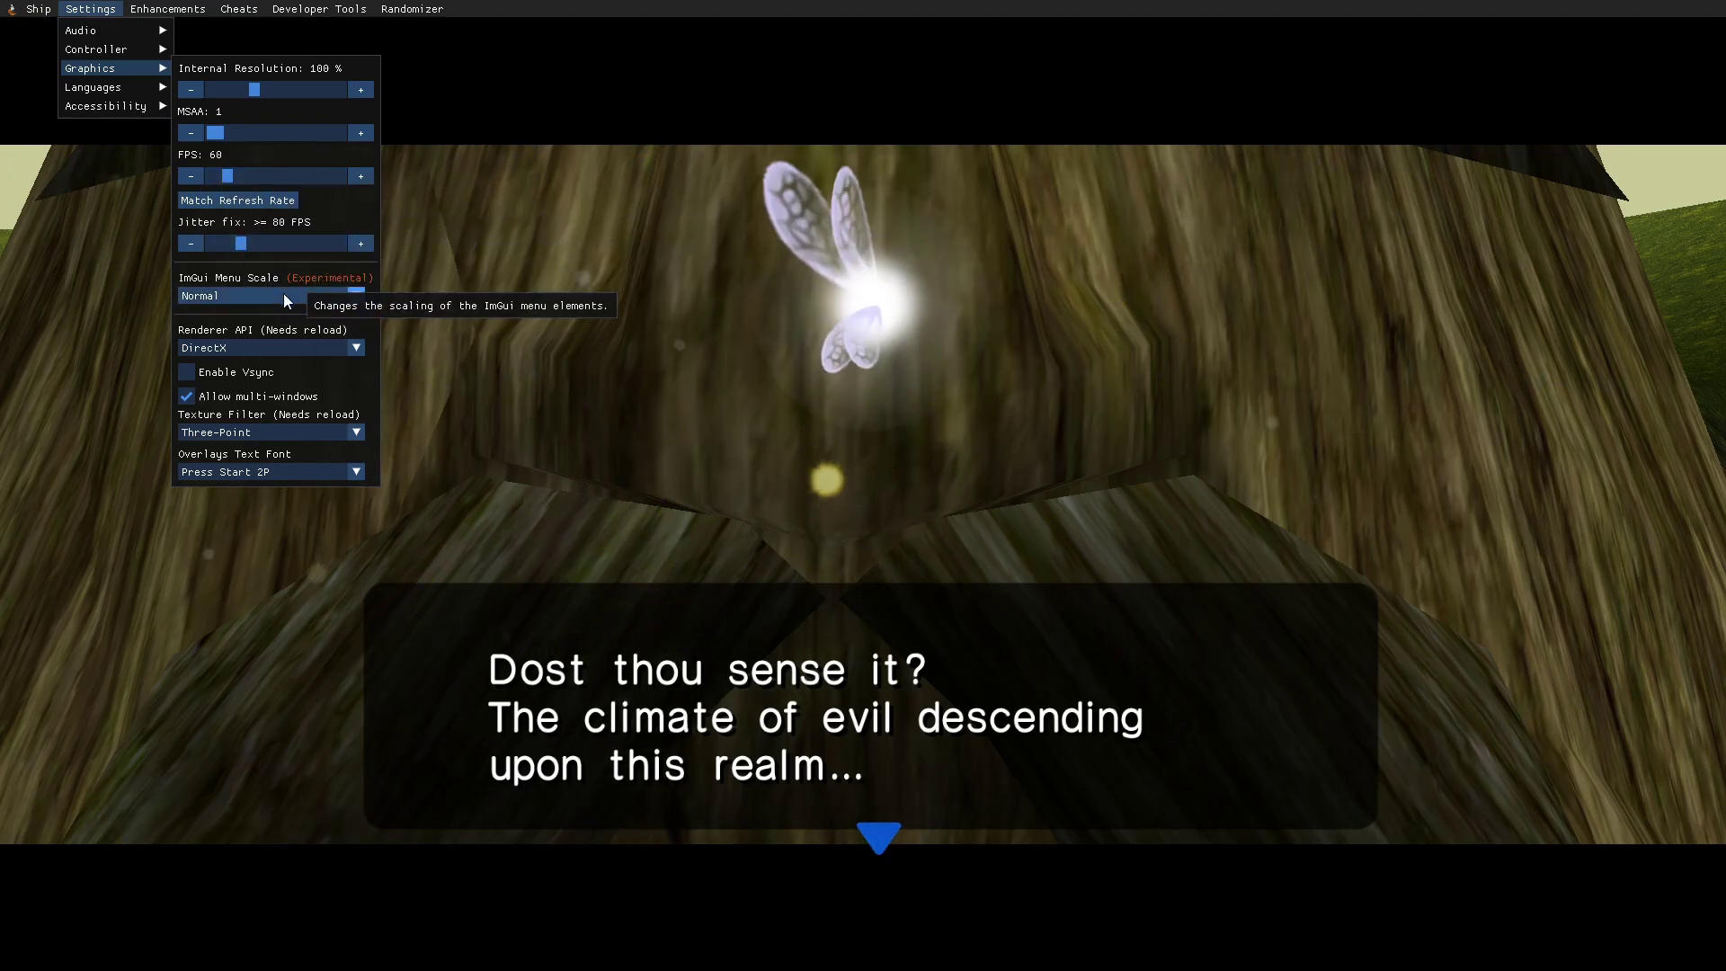
pyautogui.click(354, 348)
pyautogui.click(309, 385)
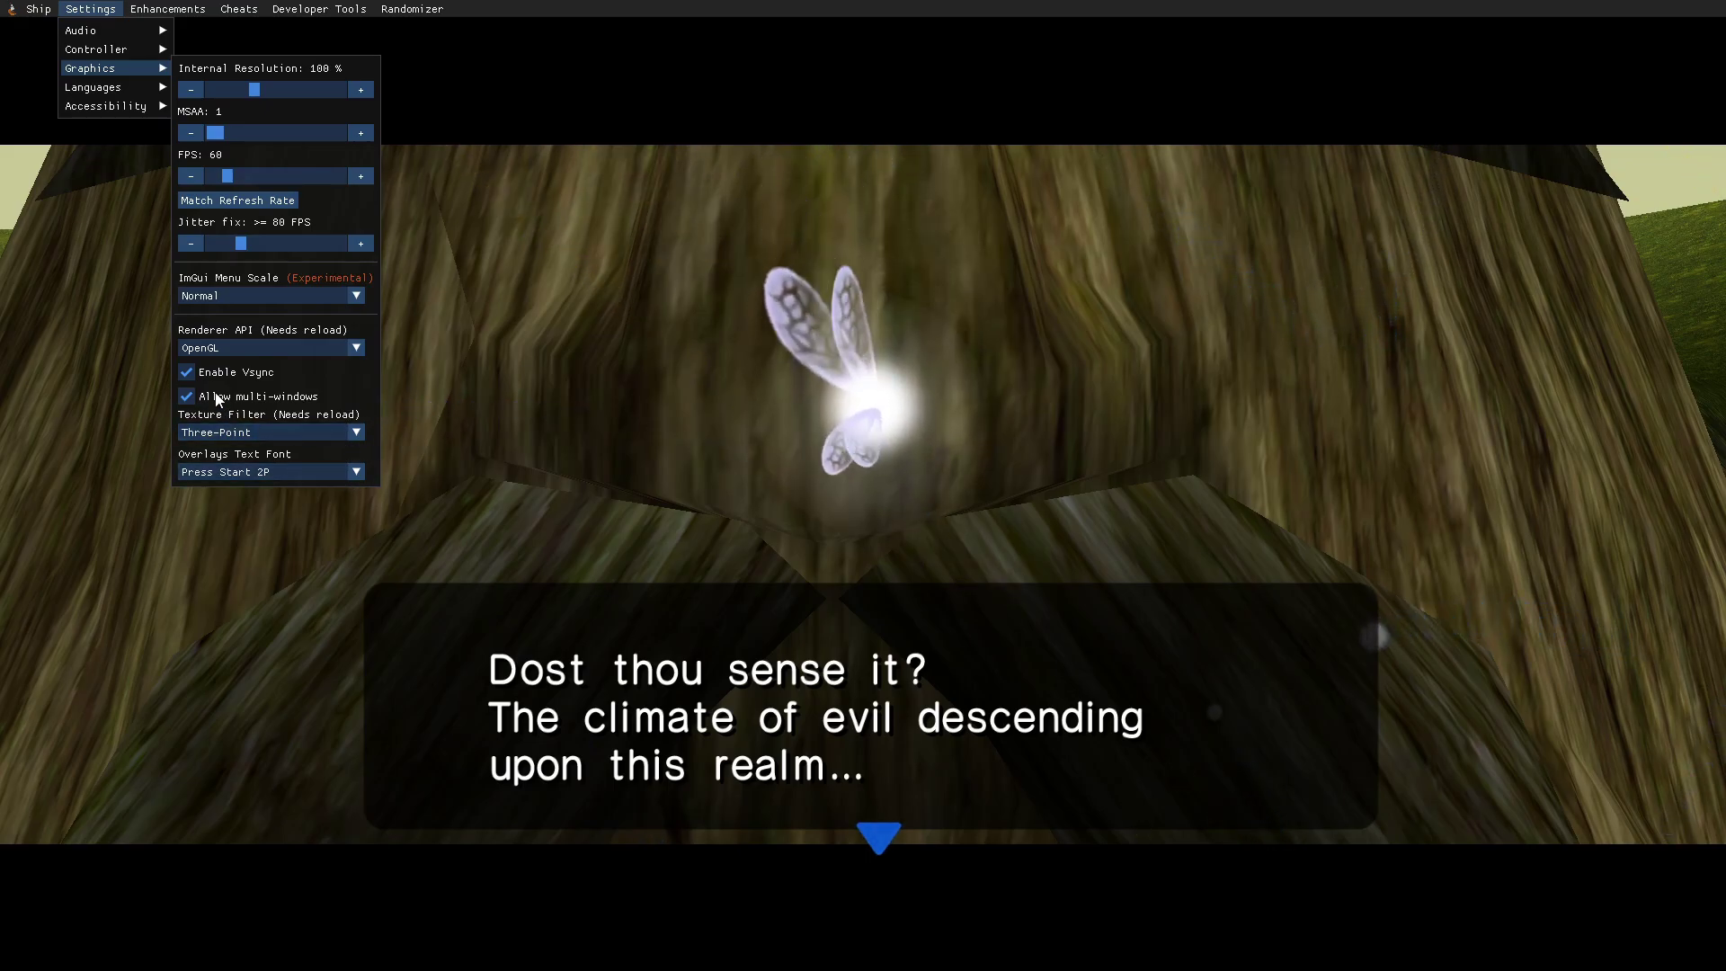
# Step: Quit the game and close the Shiploader mod manager
pyautogui.moveTo(112, 109)
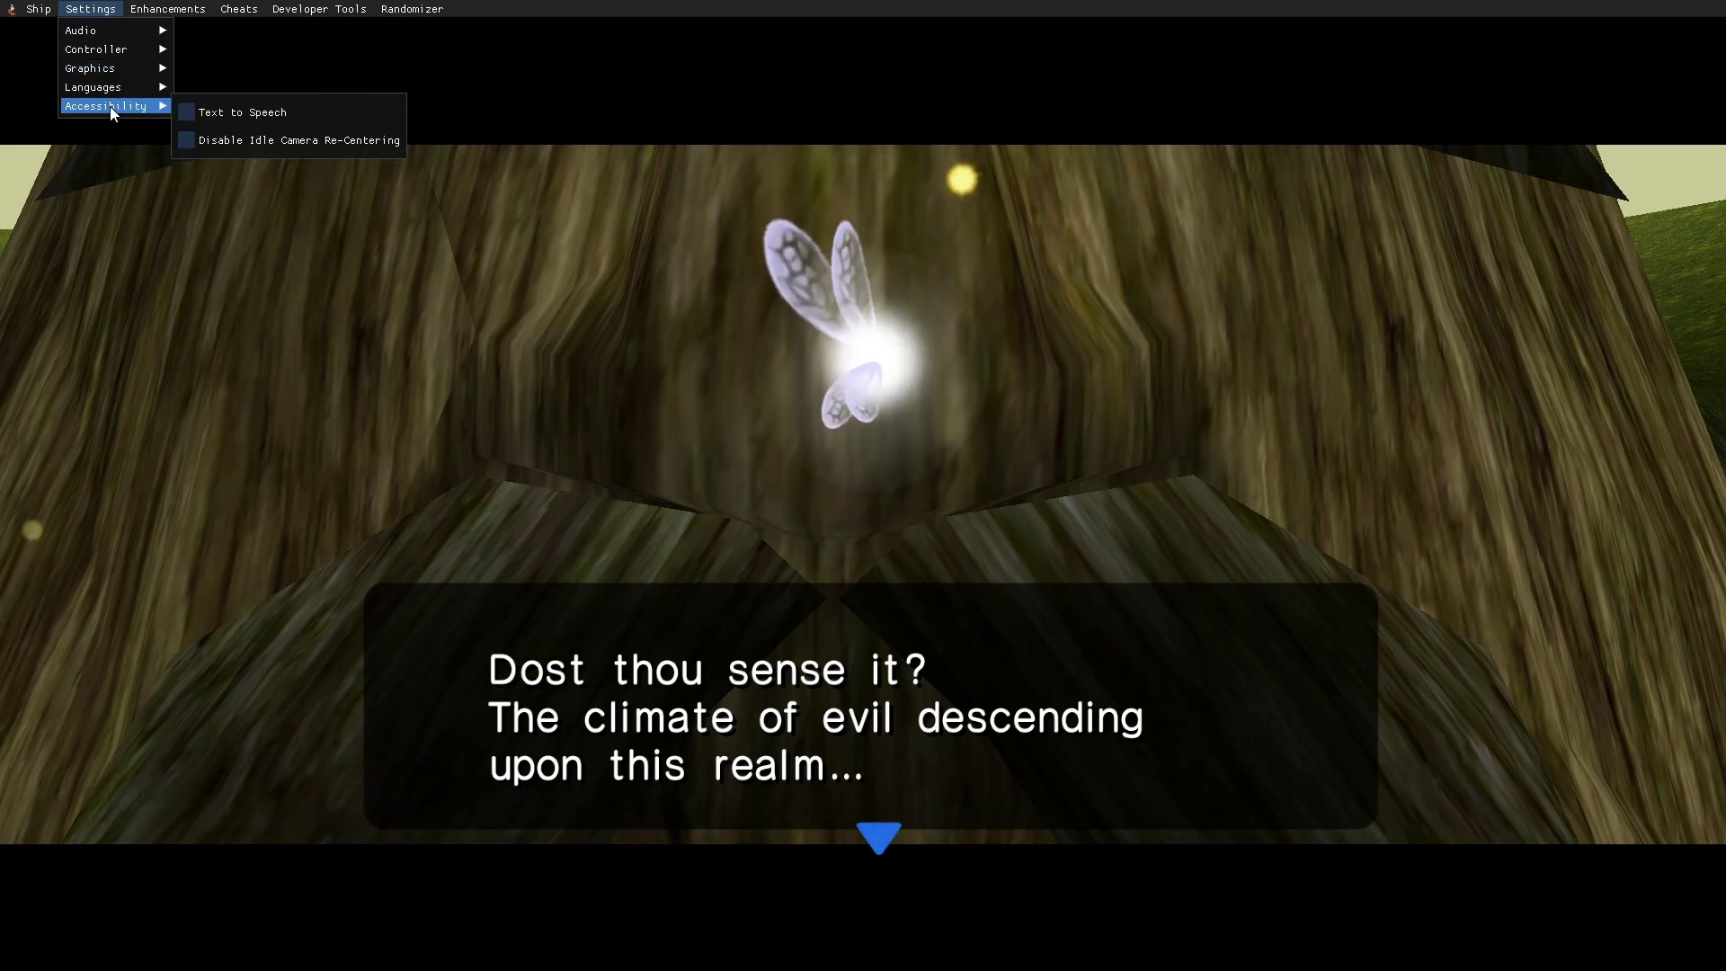
pyautogui.click(40, 16)
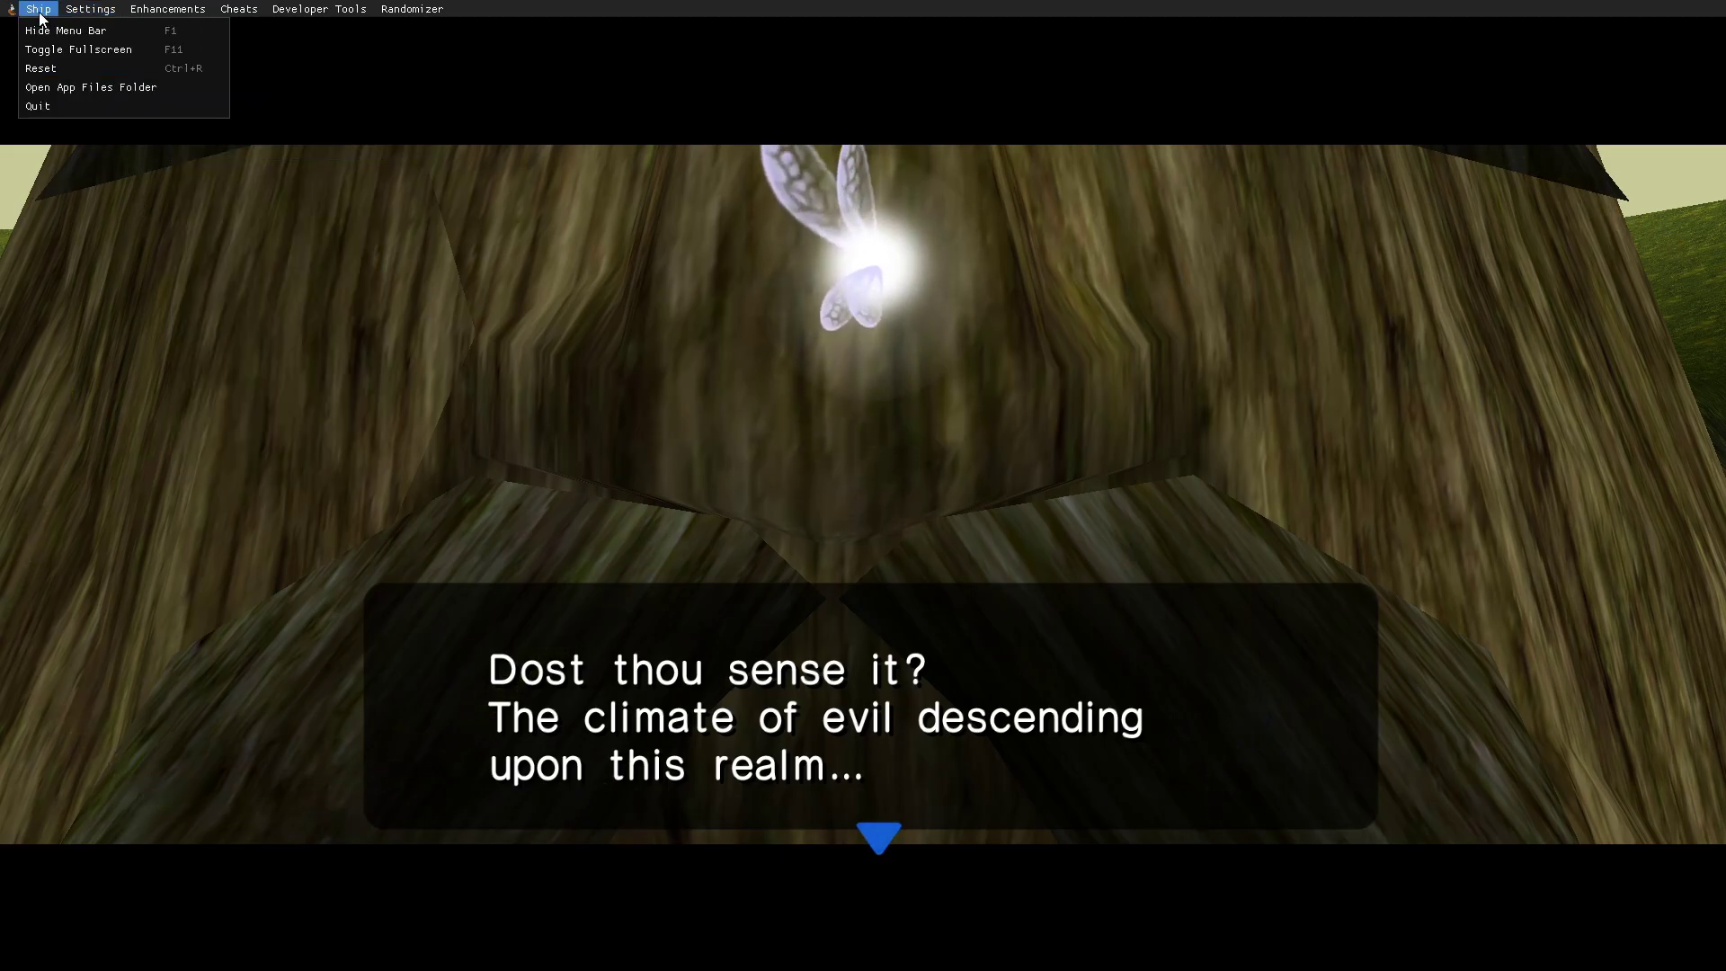
pyautogui.click(67, 104)
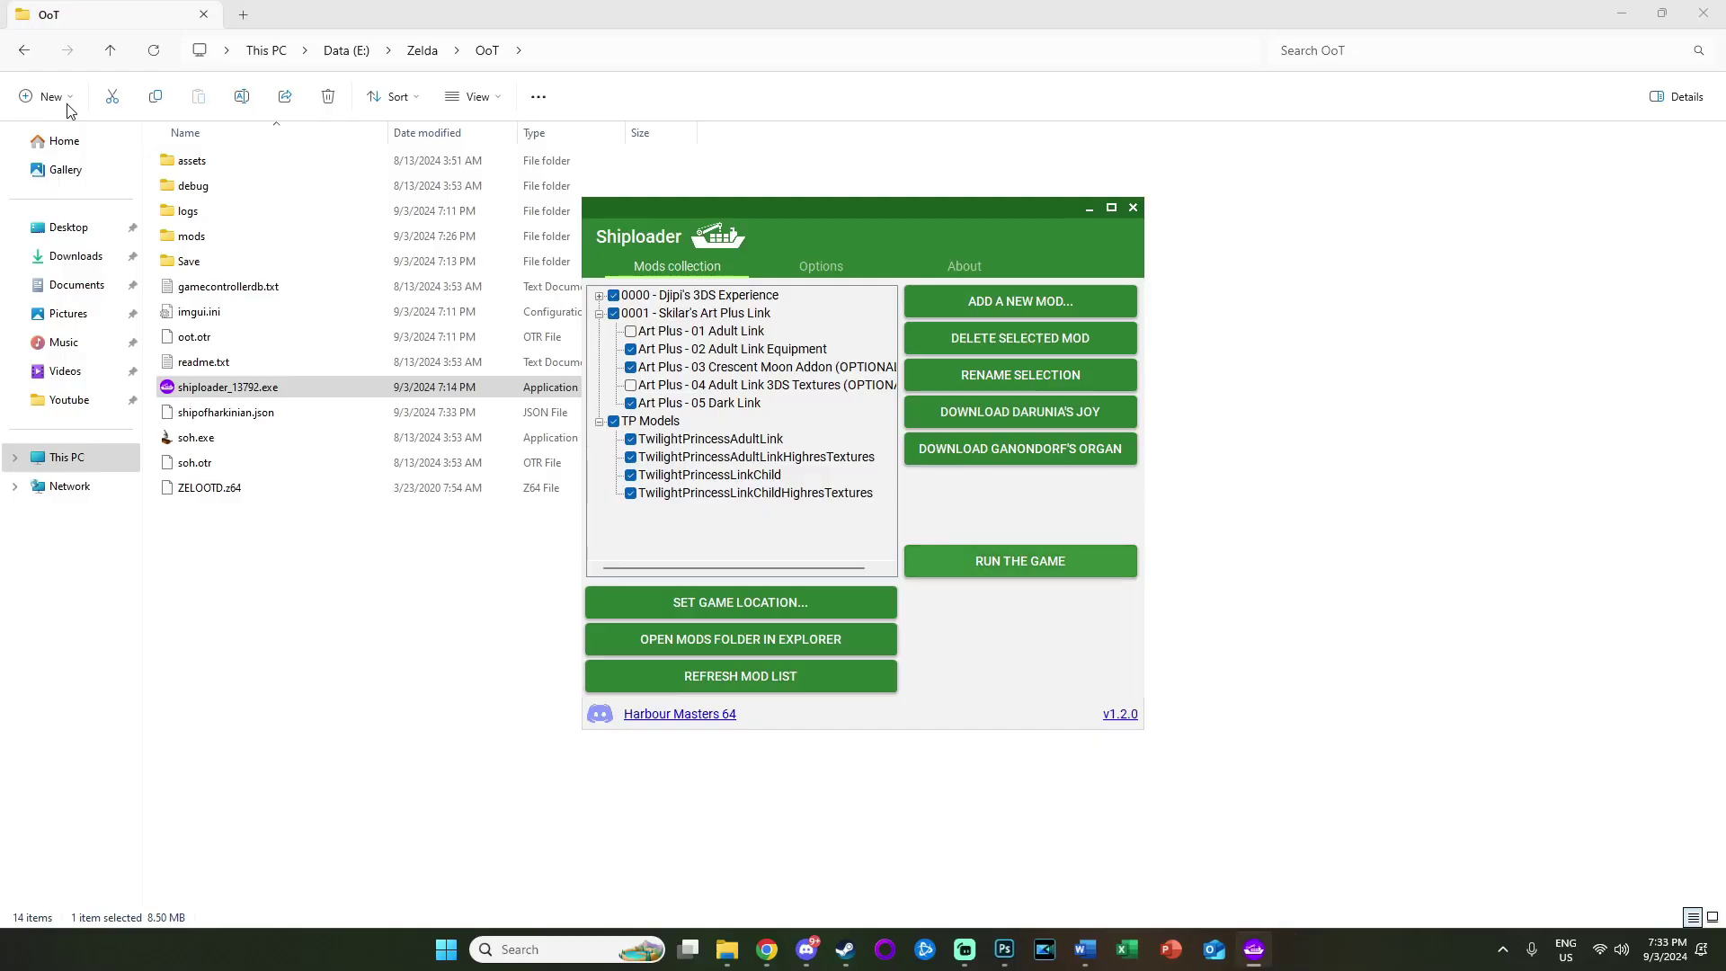
pyautogui.click(1134, 210)
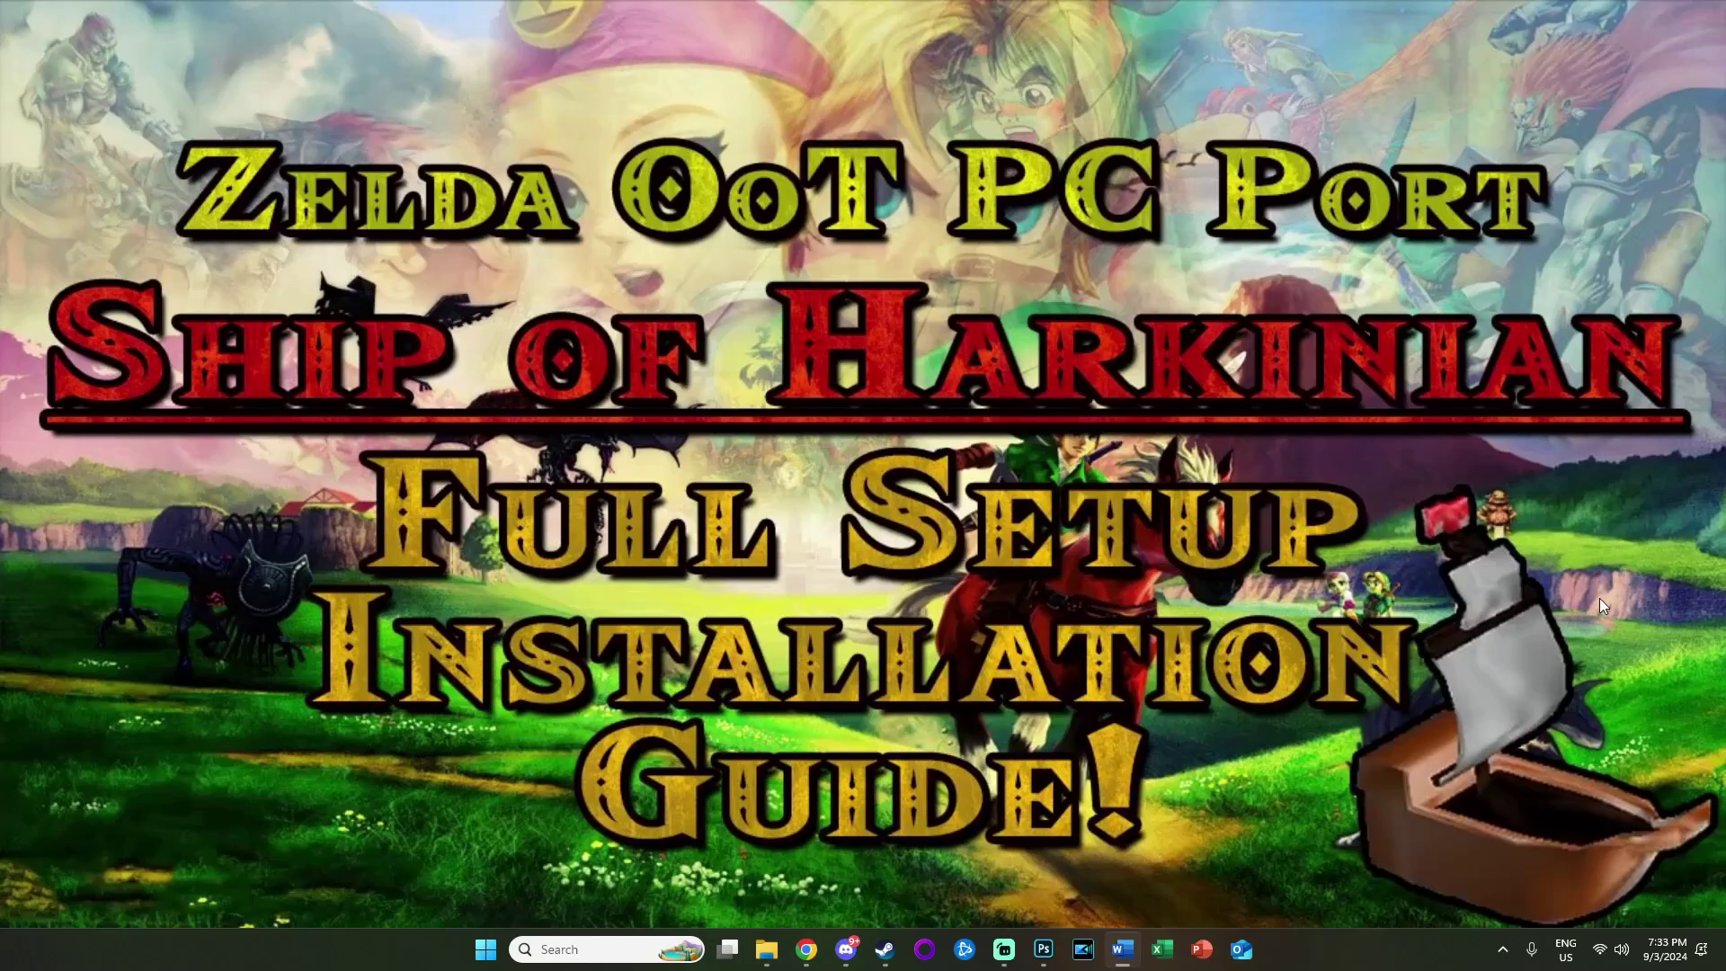